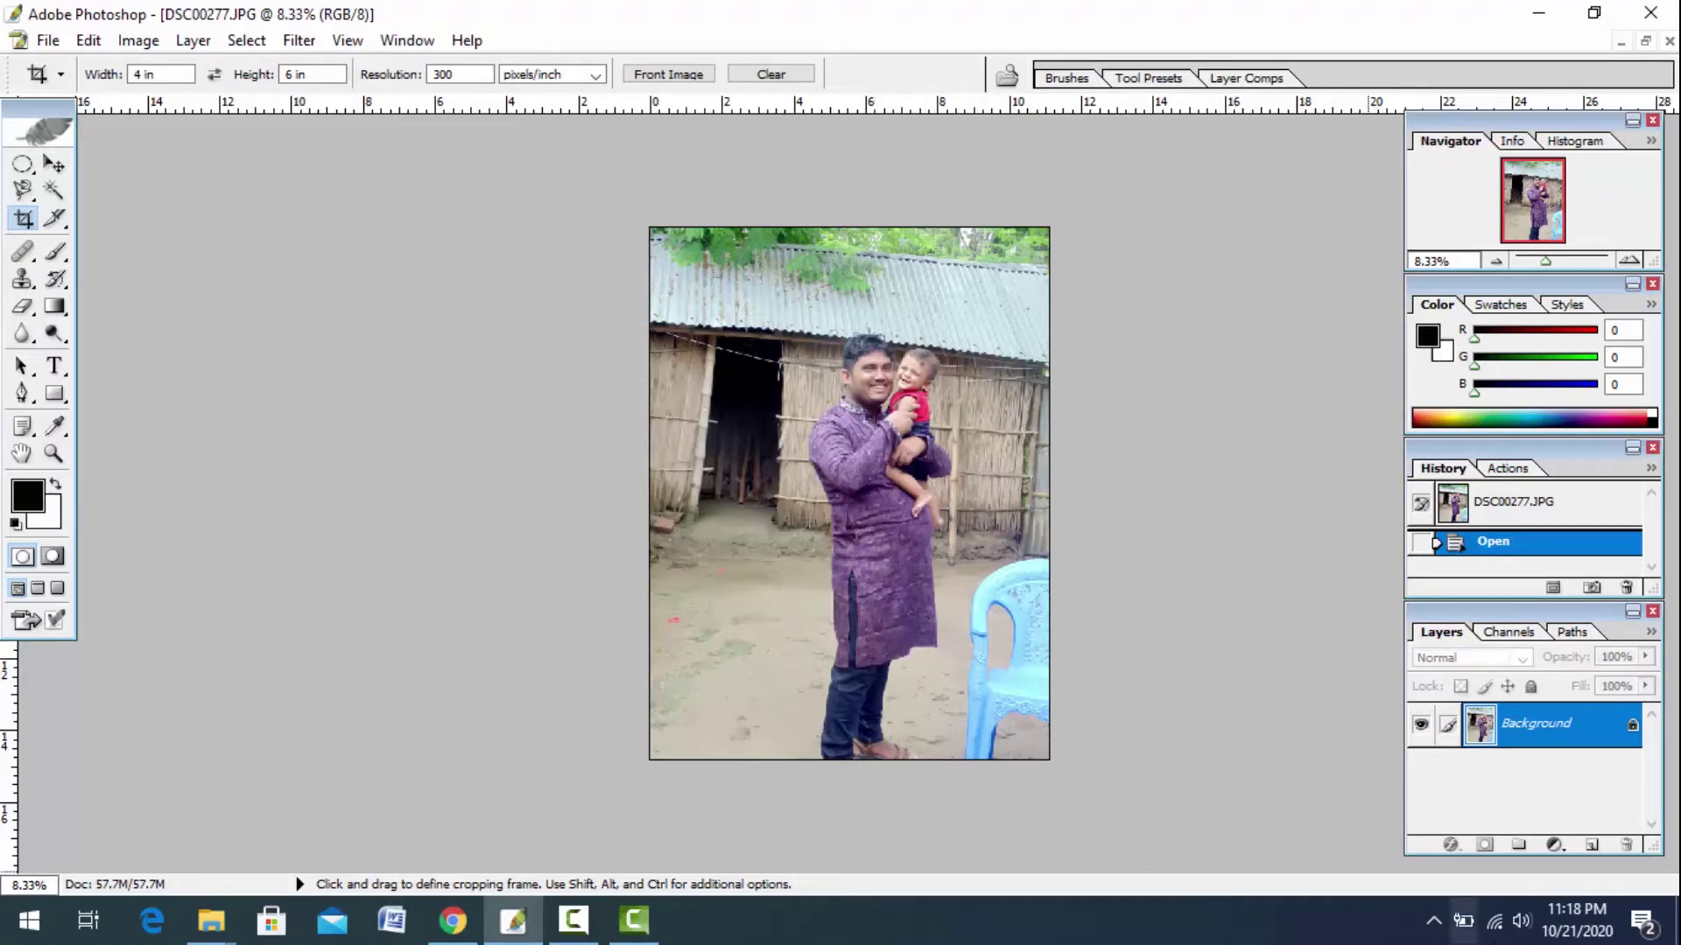
Zoom in and pan to inspect the man's face, kurta and the child.
click(1434, 922)
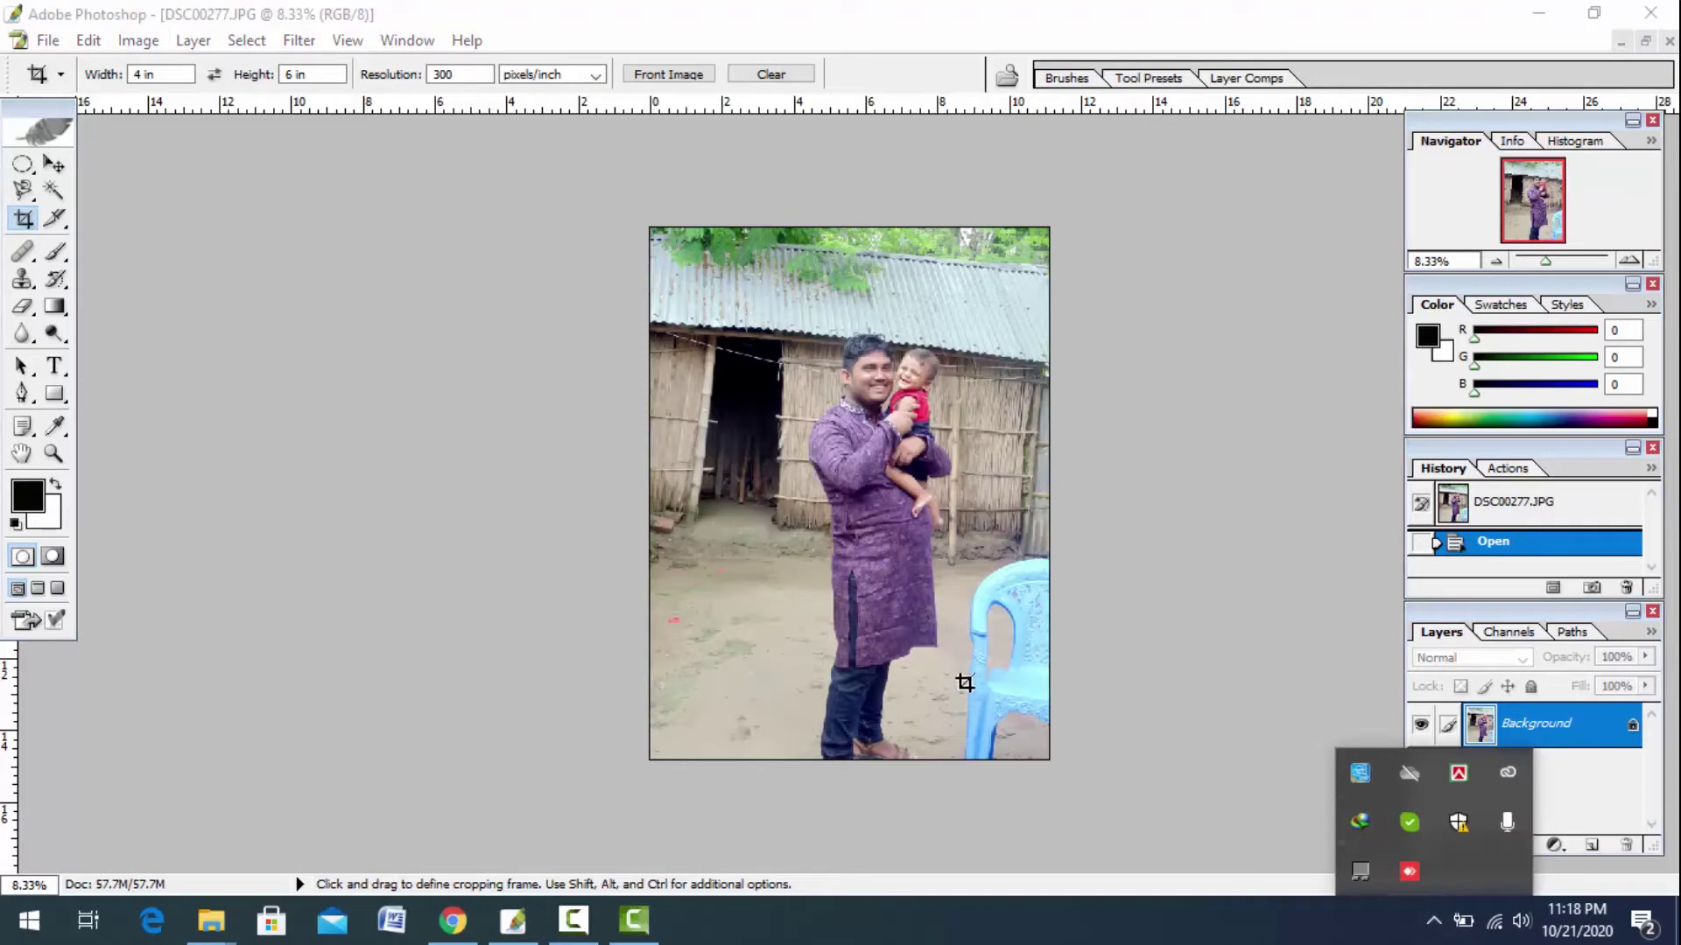
click(947, 644)
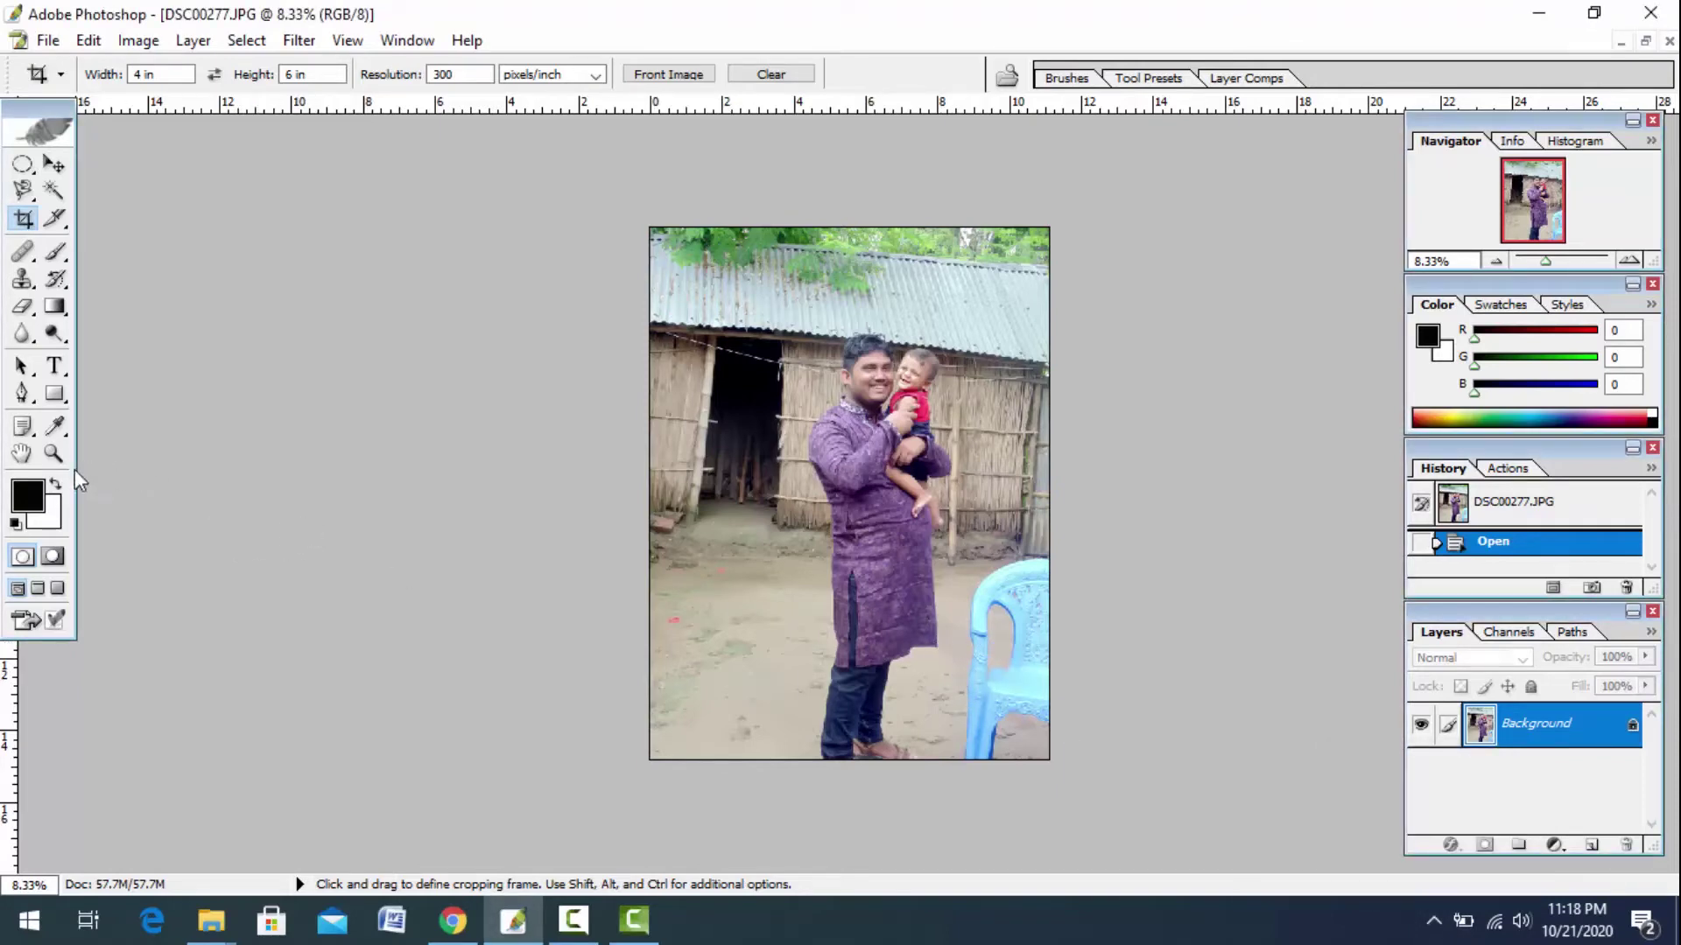
click(54, 454)
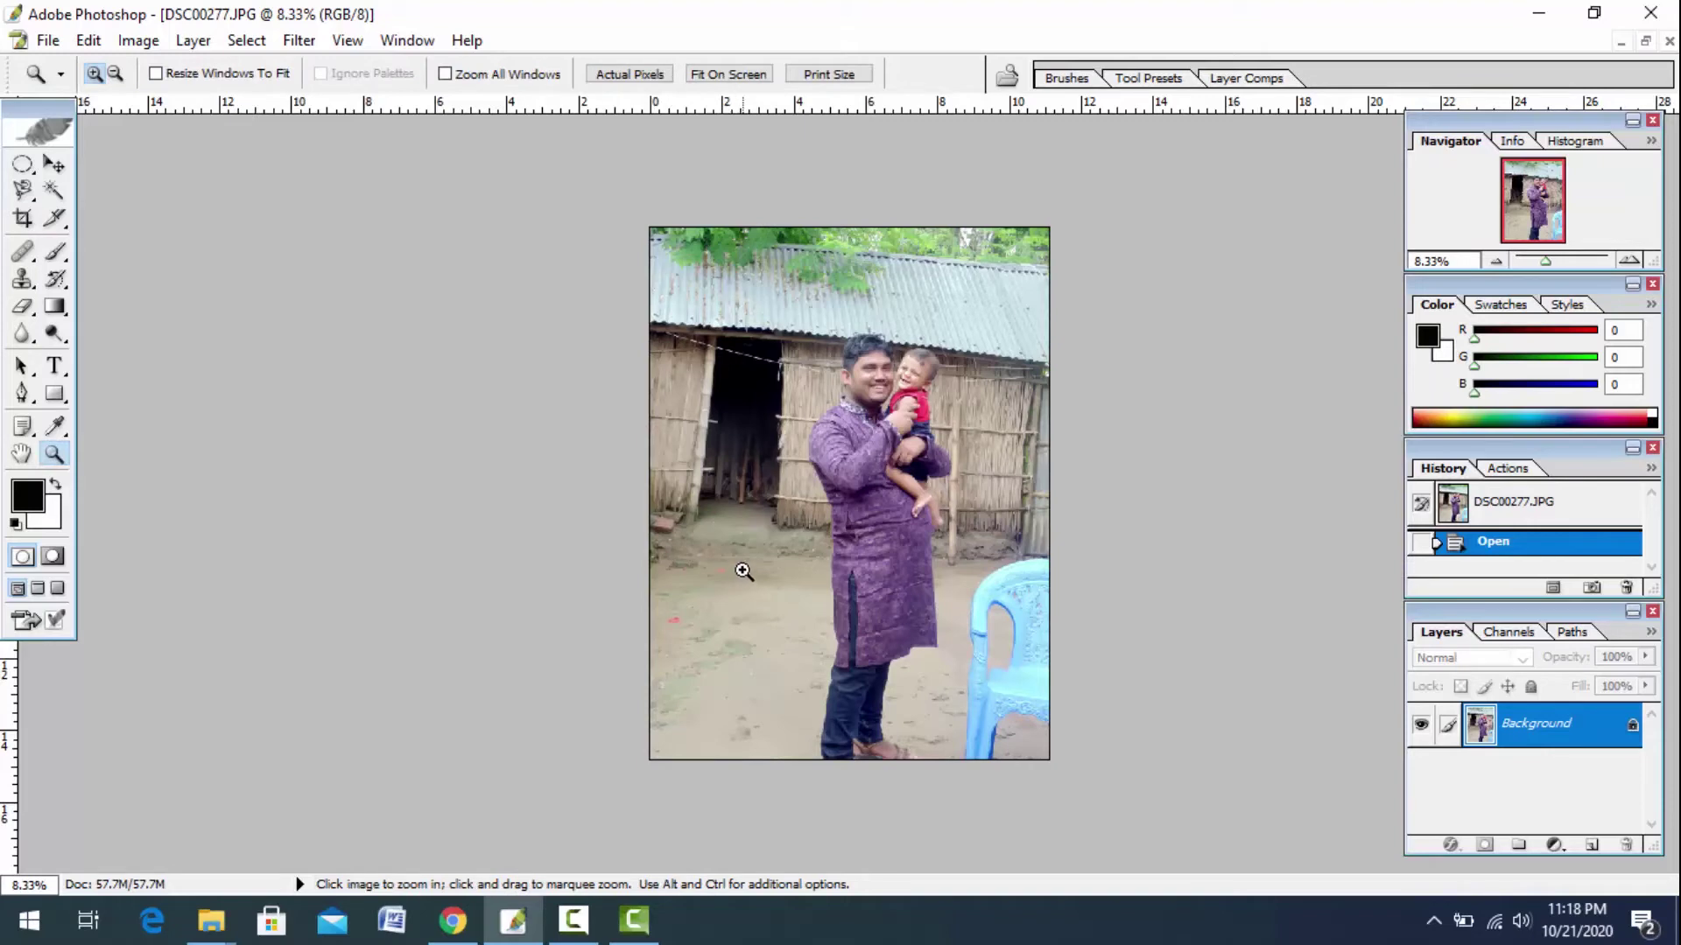
key(alt)
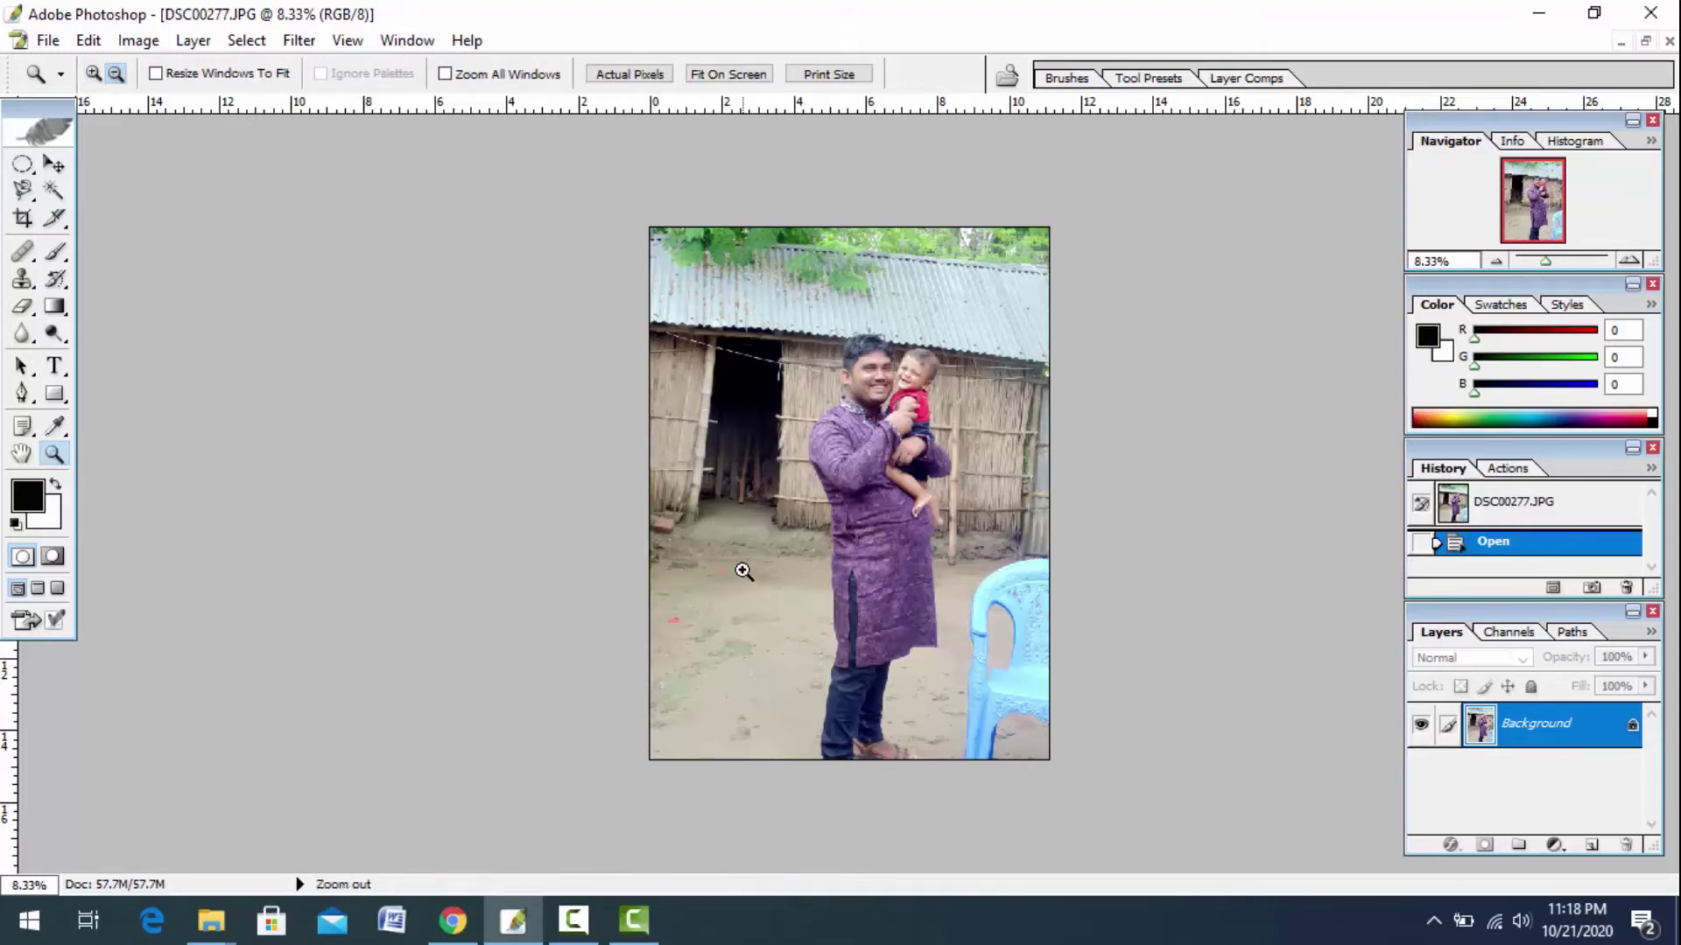
click(801, 574)
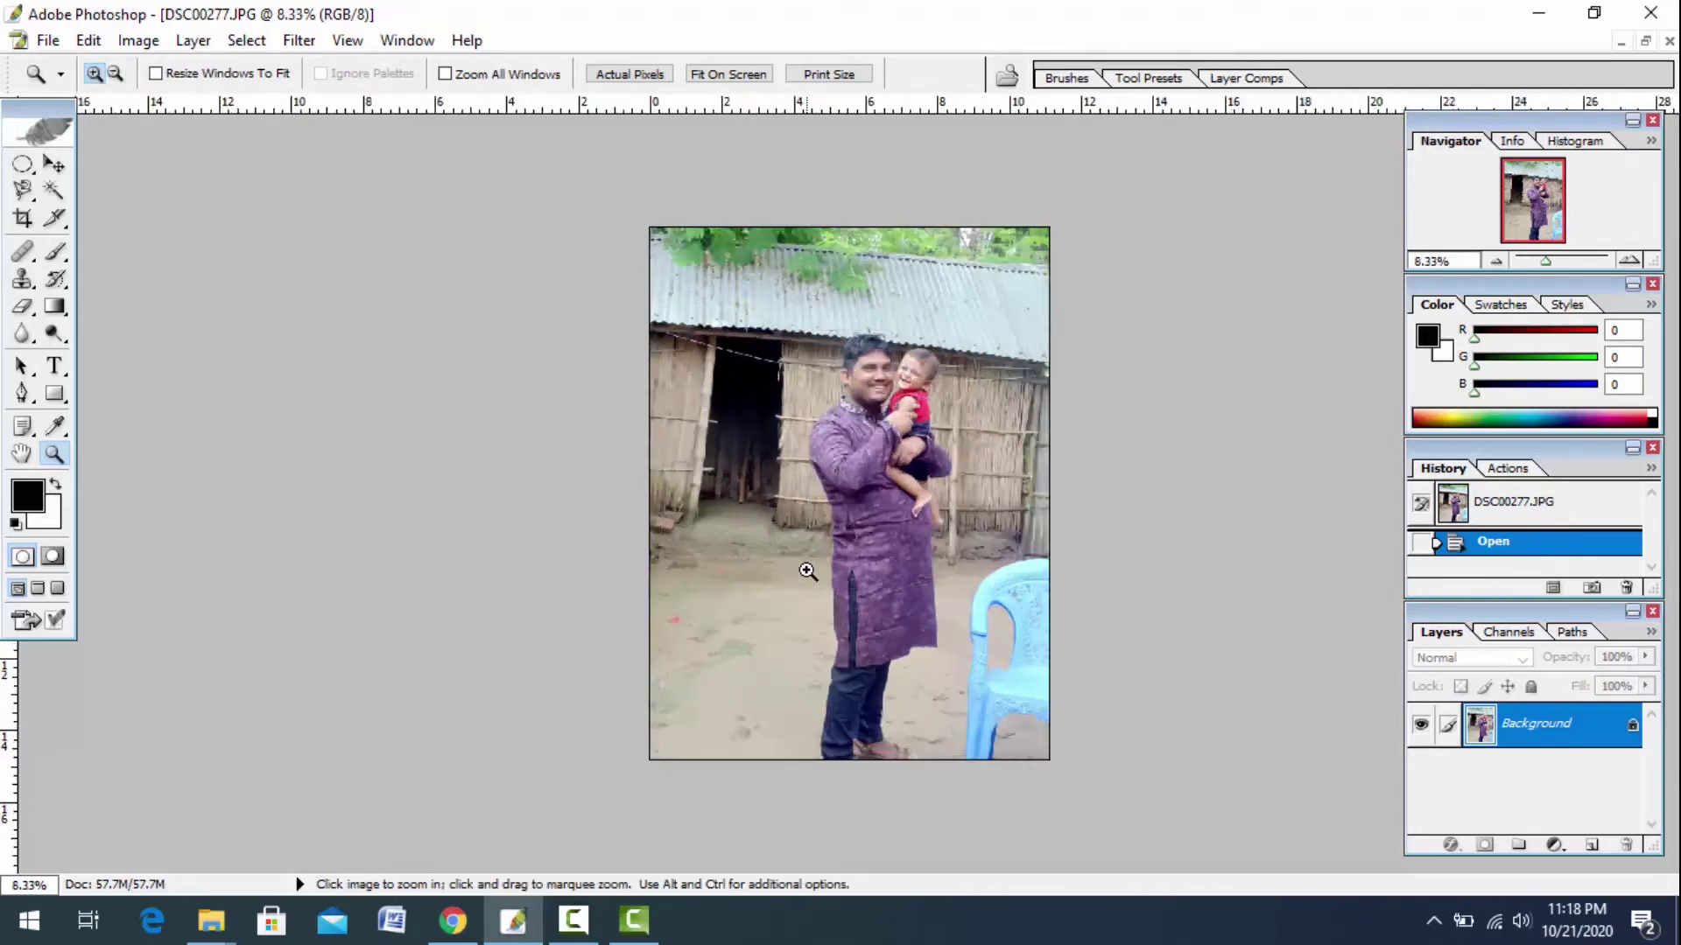
key(space)
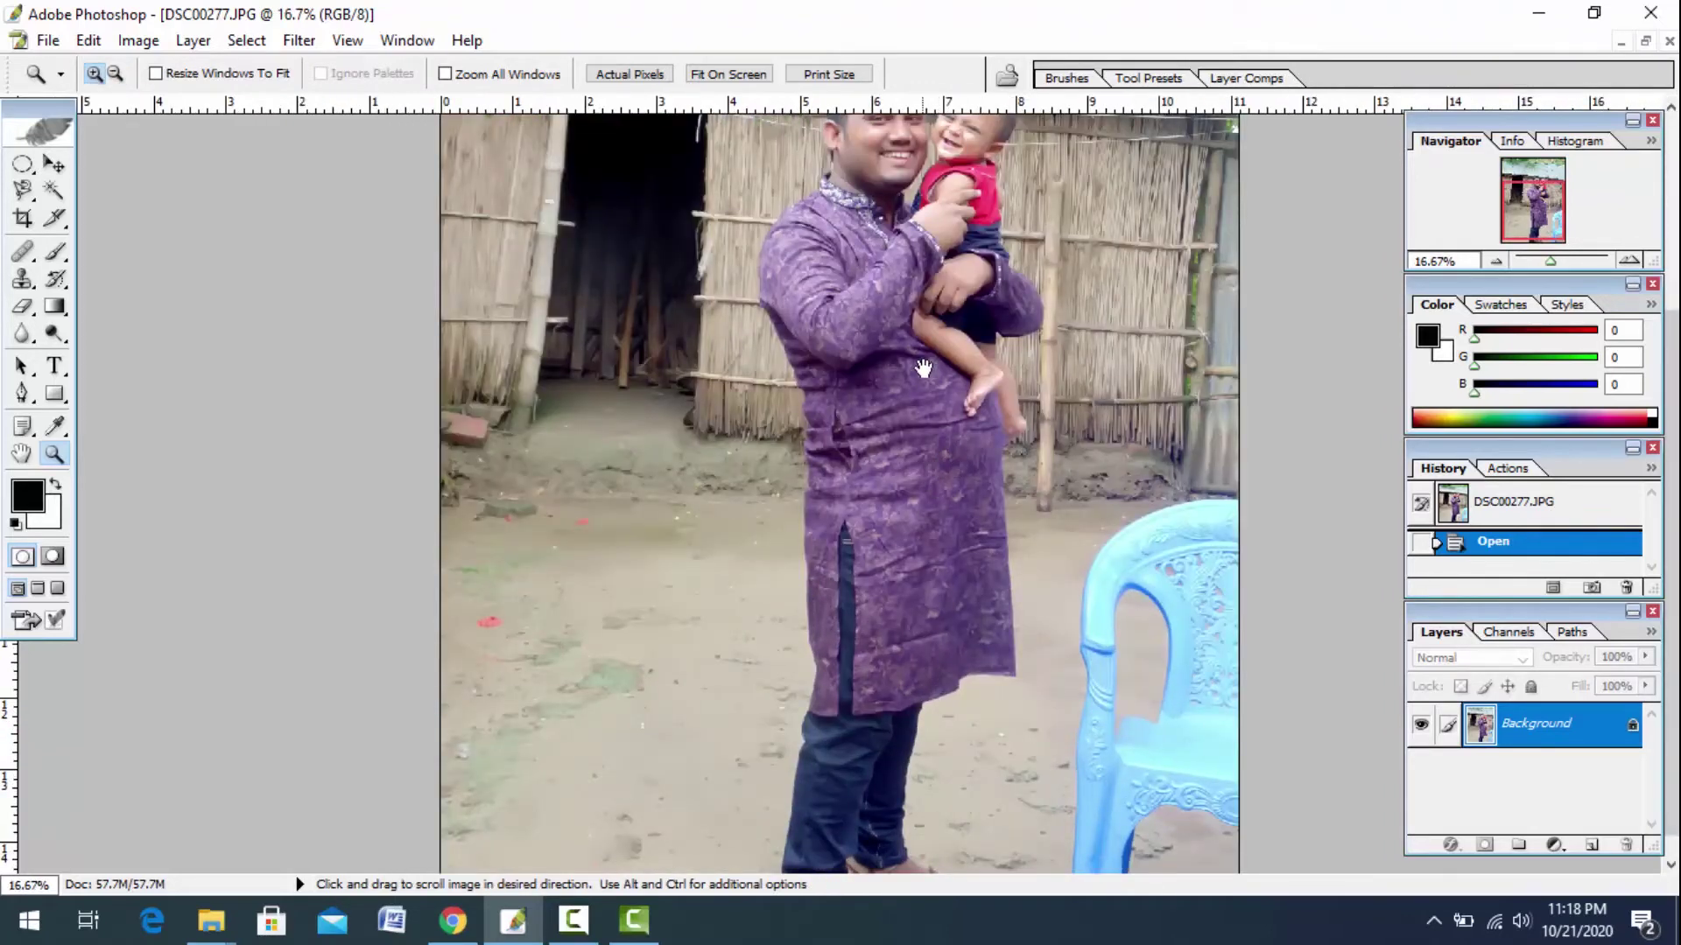
drag(923, 368, 940, 586)
drag(924, 439, 927, 493)
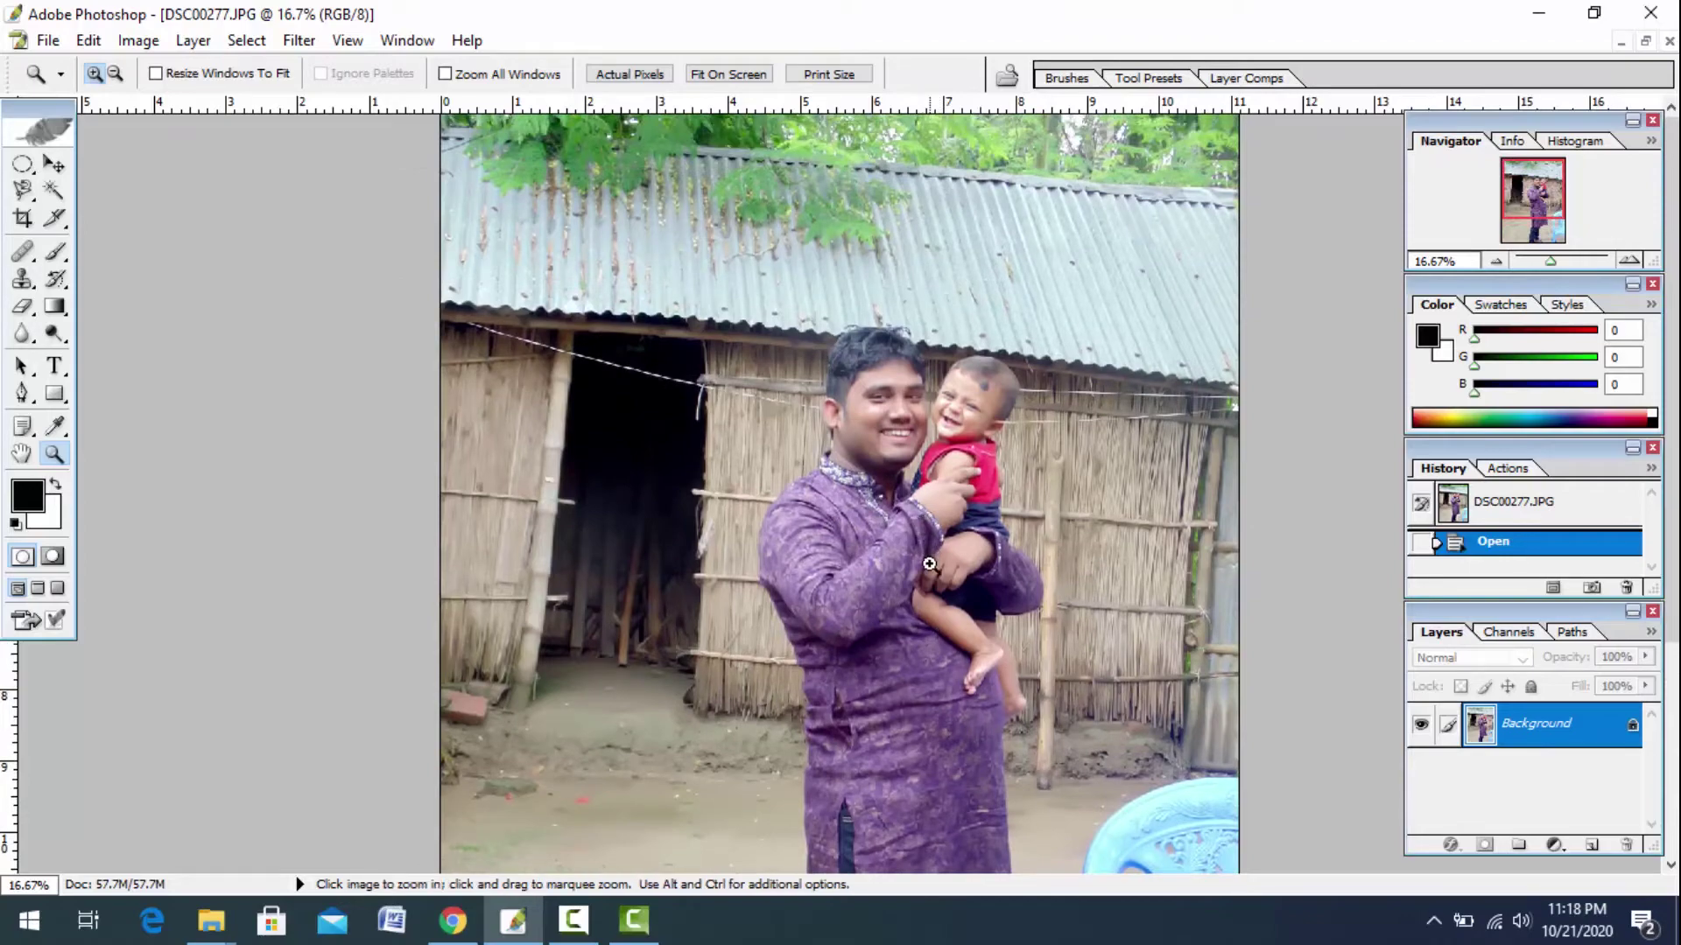
alt+click(918, 563)
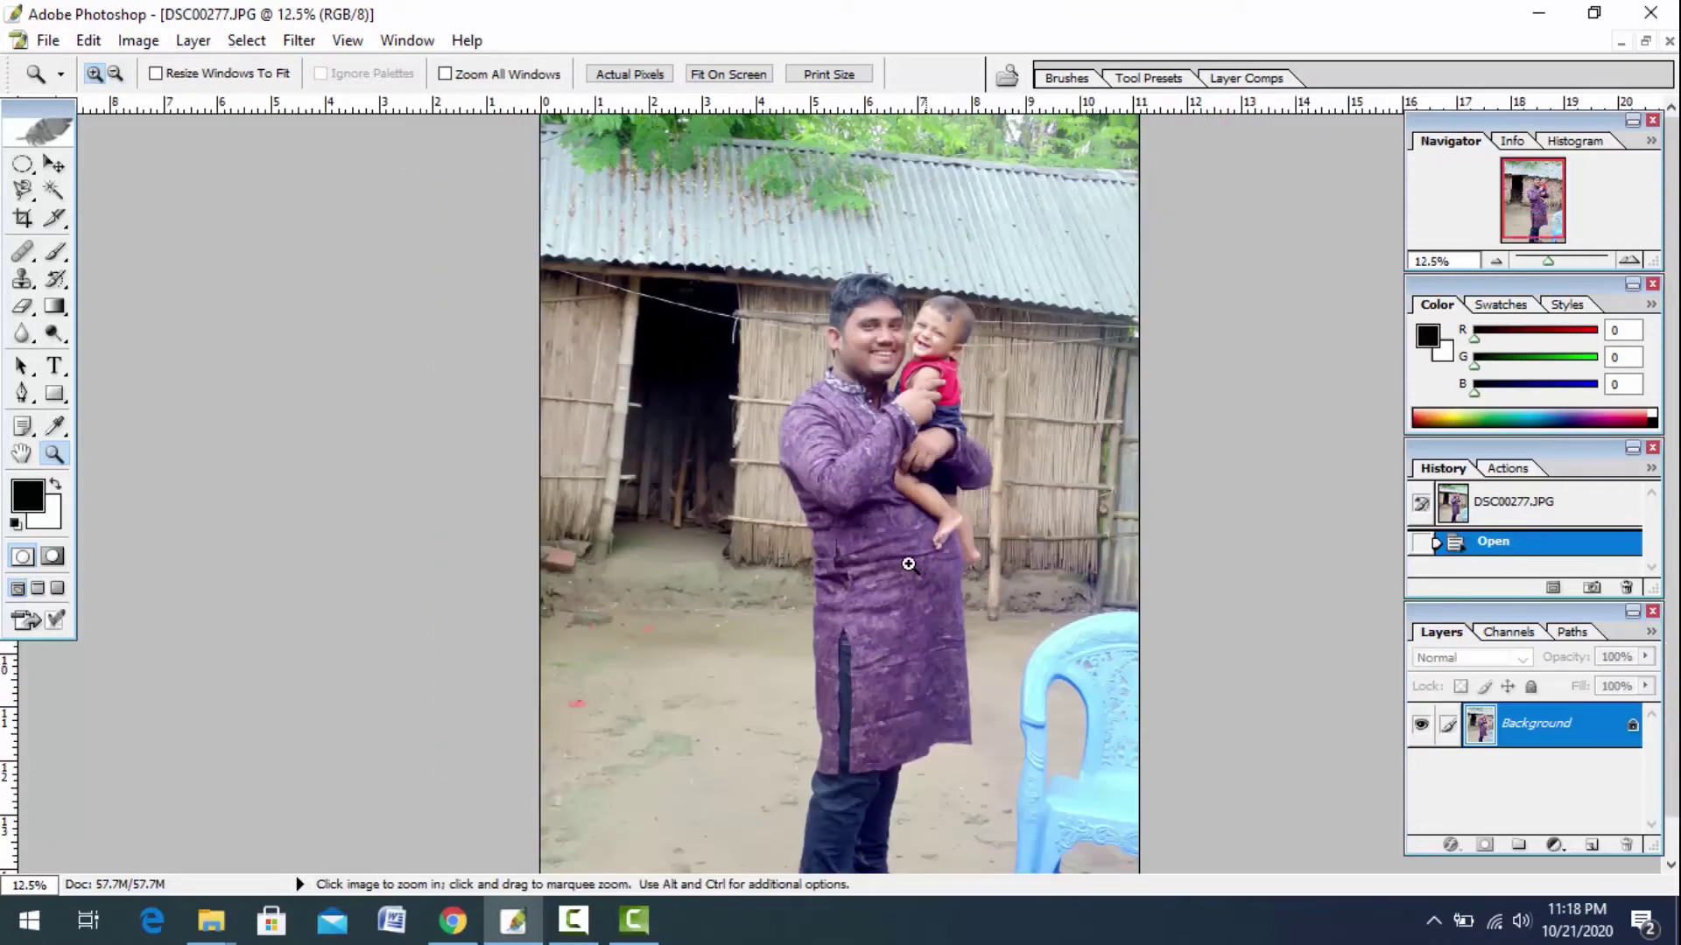
click(905, 565)
click(905, 564)
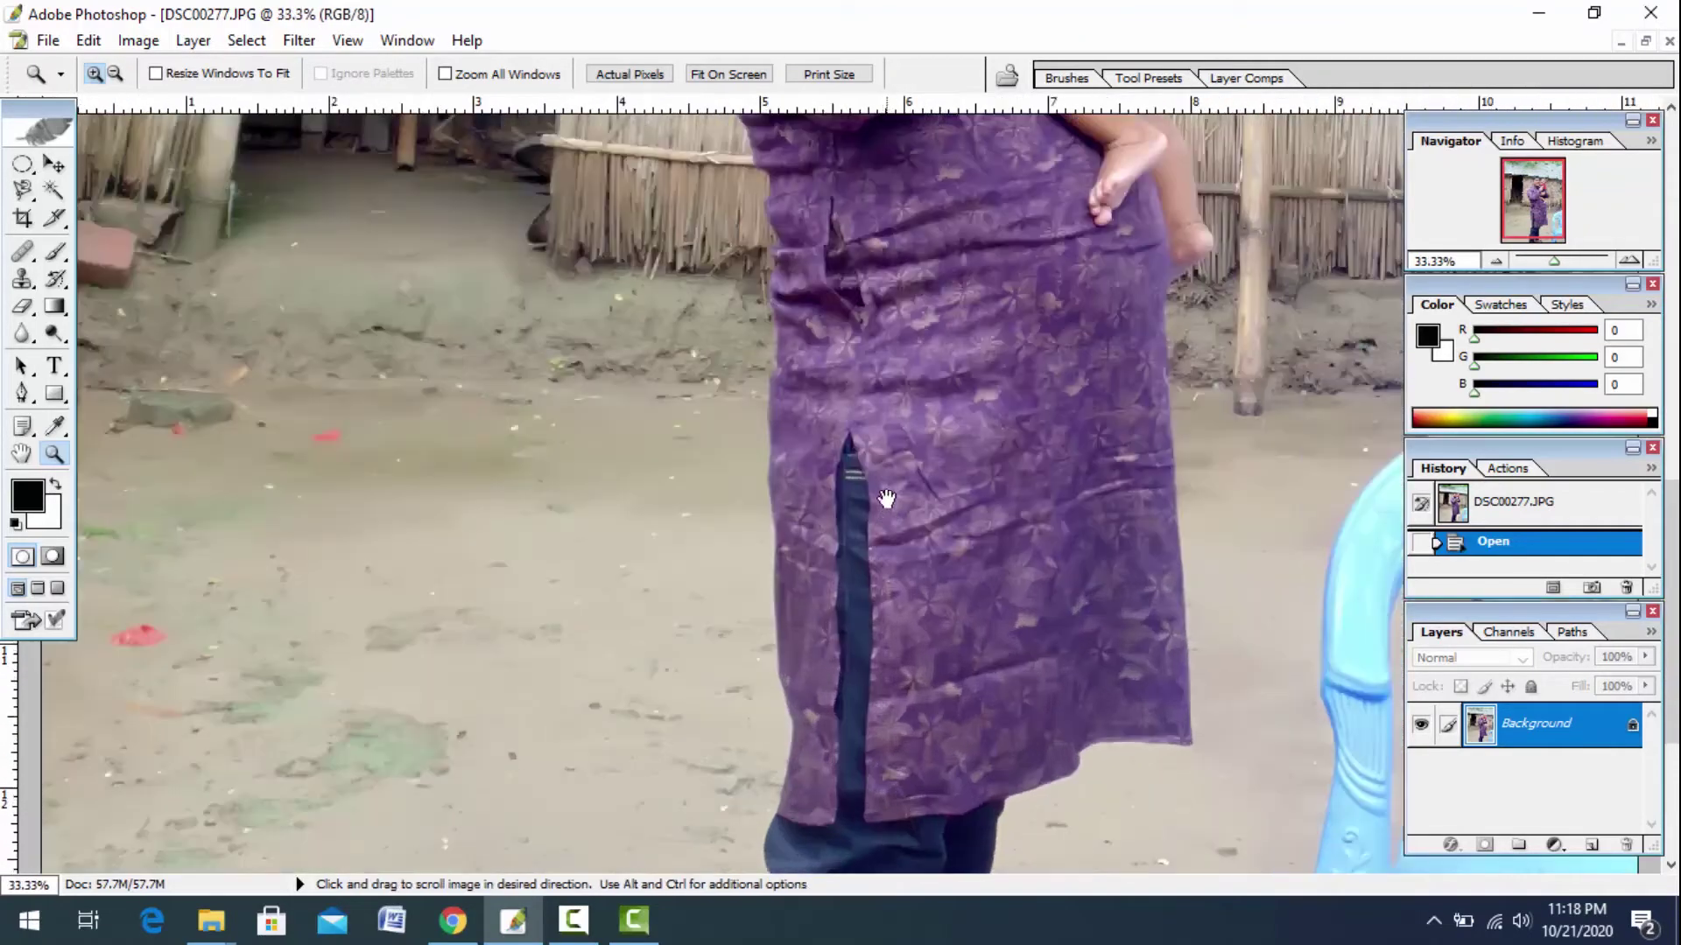
drag(852, 372, 832, 656)
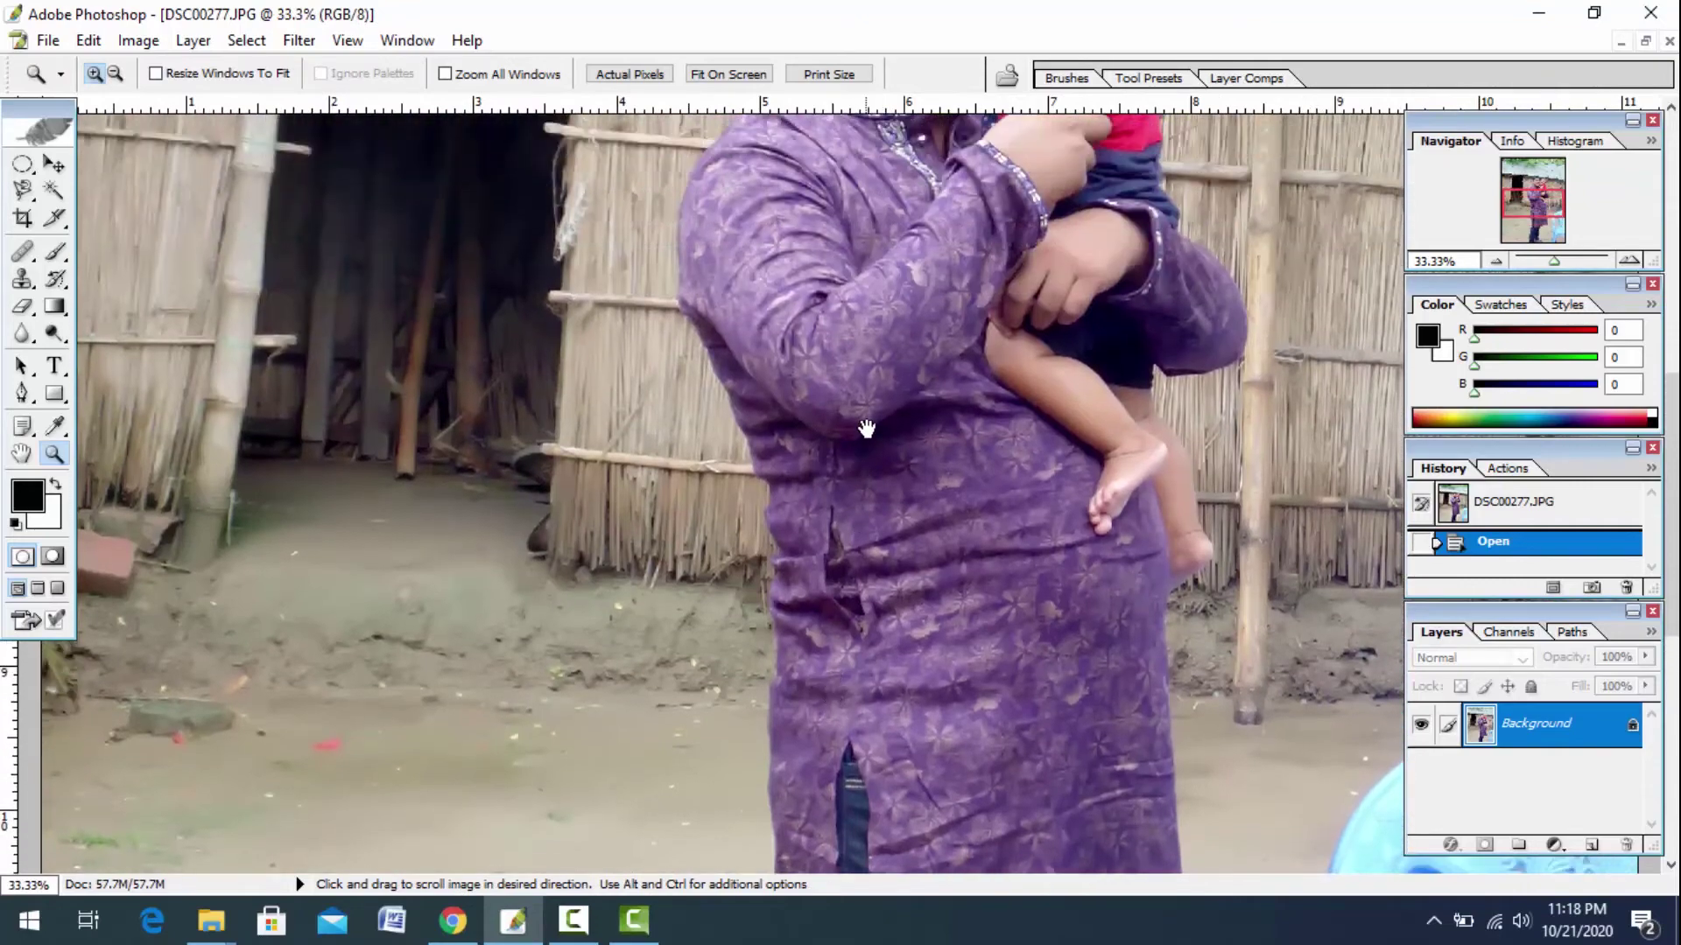
drag(867, 431, 853, 681)
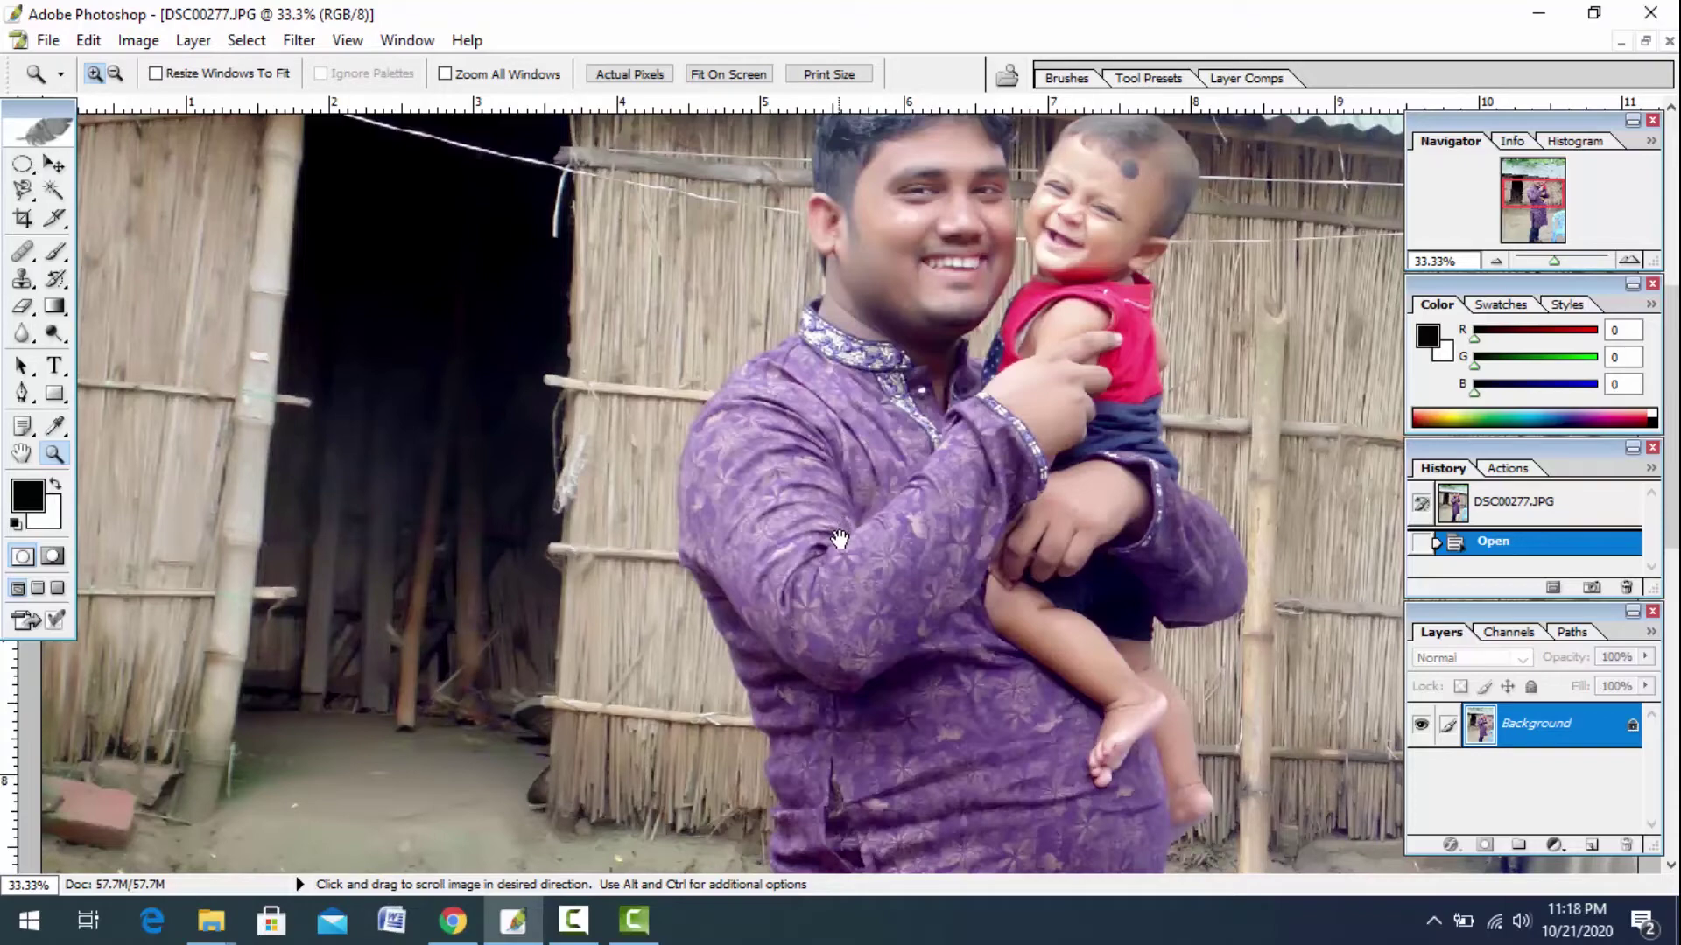
Pan down over the legs and sandals, then zoom back out to the whole photo.
scroll(836, 534, down, 3)
scroll(825, 507, down, 3)
scroll(853, 402, down, 3)
scroll(851, 365, down, 2)
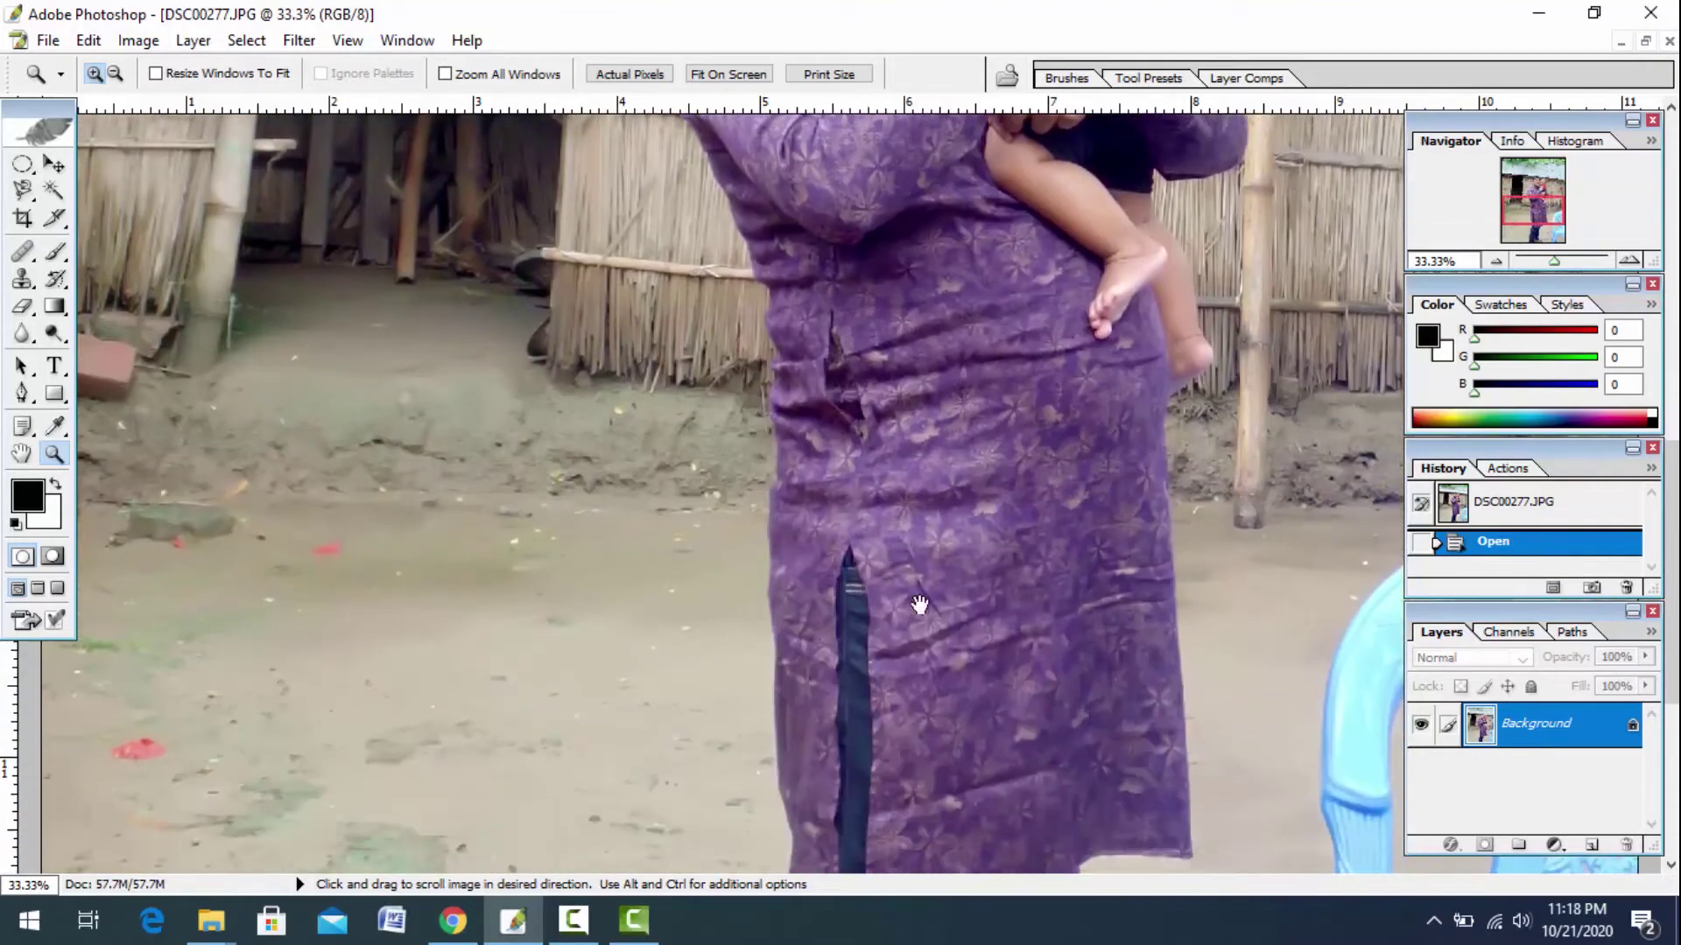
drag(921, 638, 934, 311)
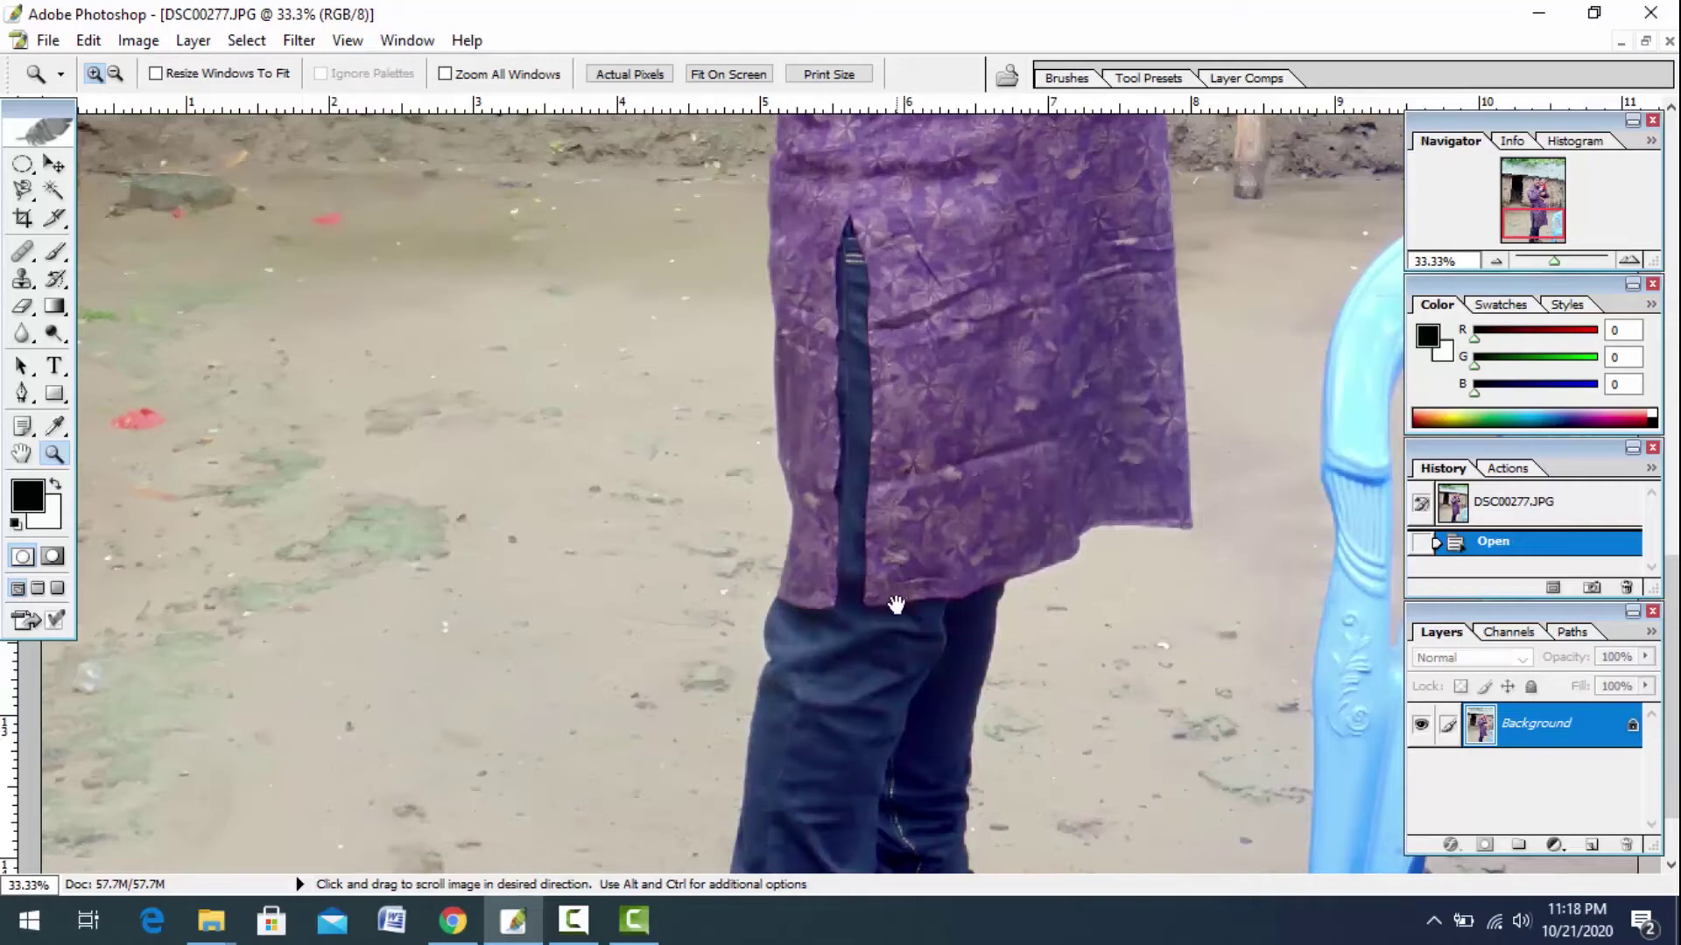
mouse_move(893, 419)
mouse_down()
mouse_move(888, 320)
mouse_move(906, 752)
mouse_up()
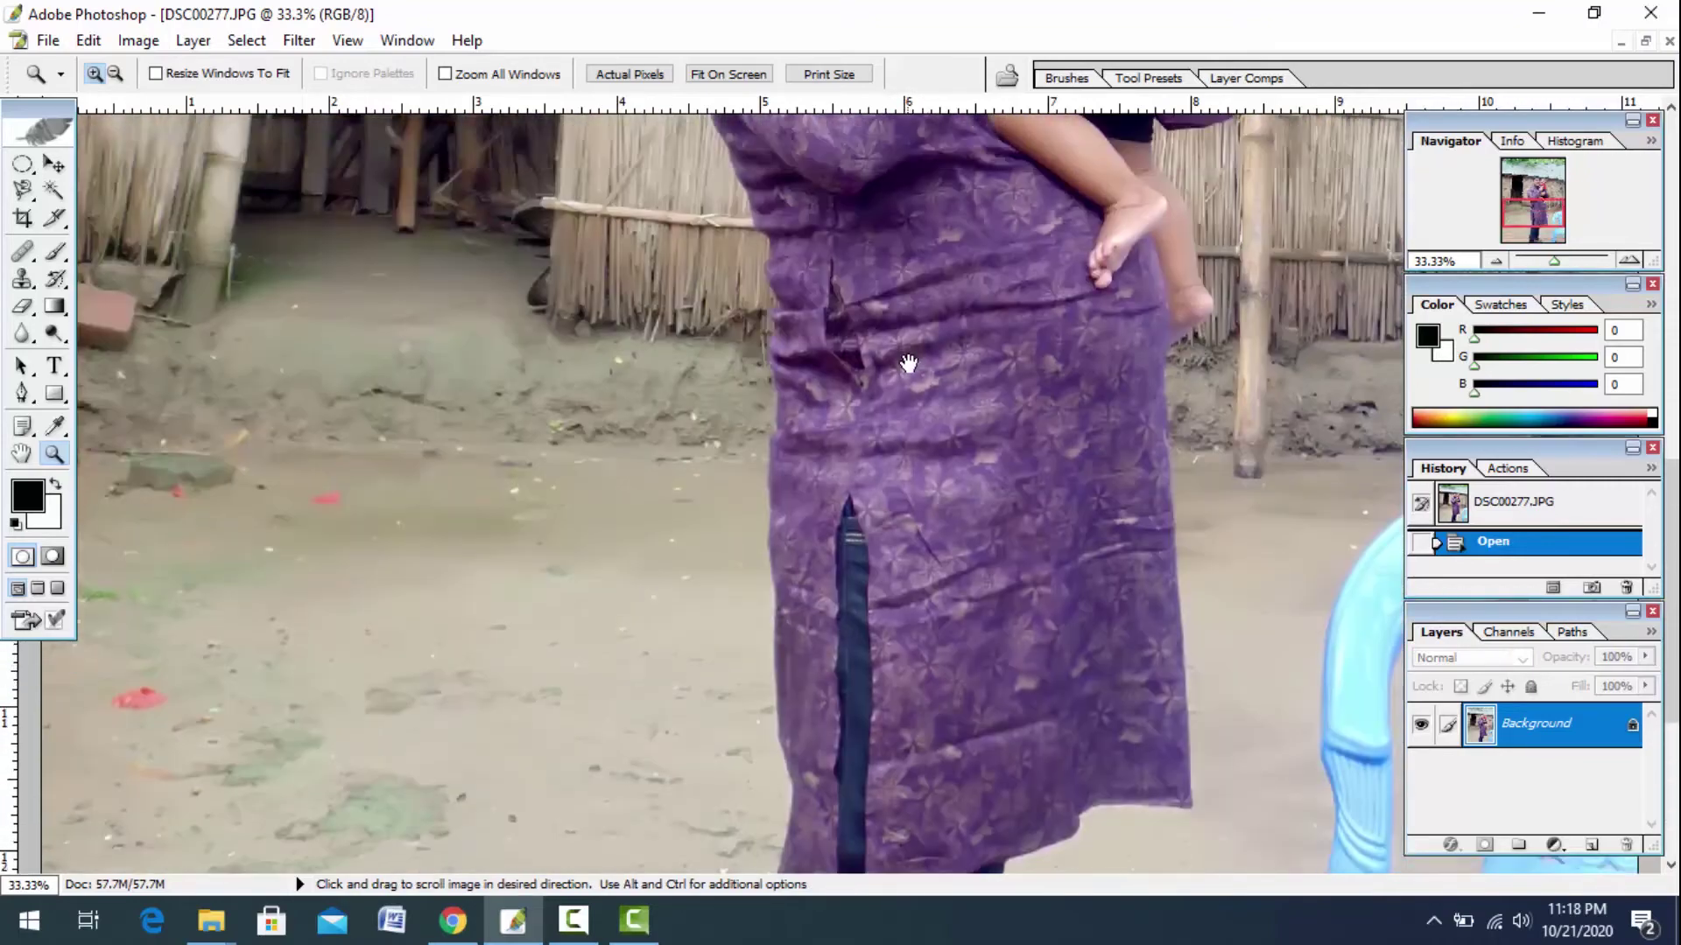
drag(911, 364, 875, 665)
drag(832, 443, 866, 679)
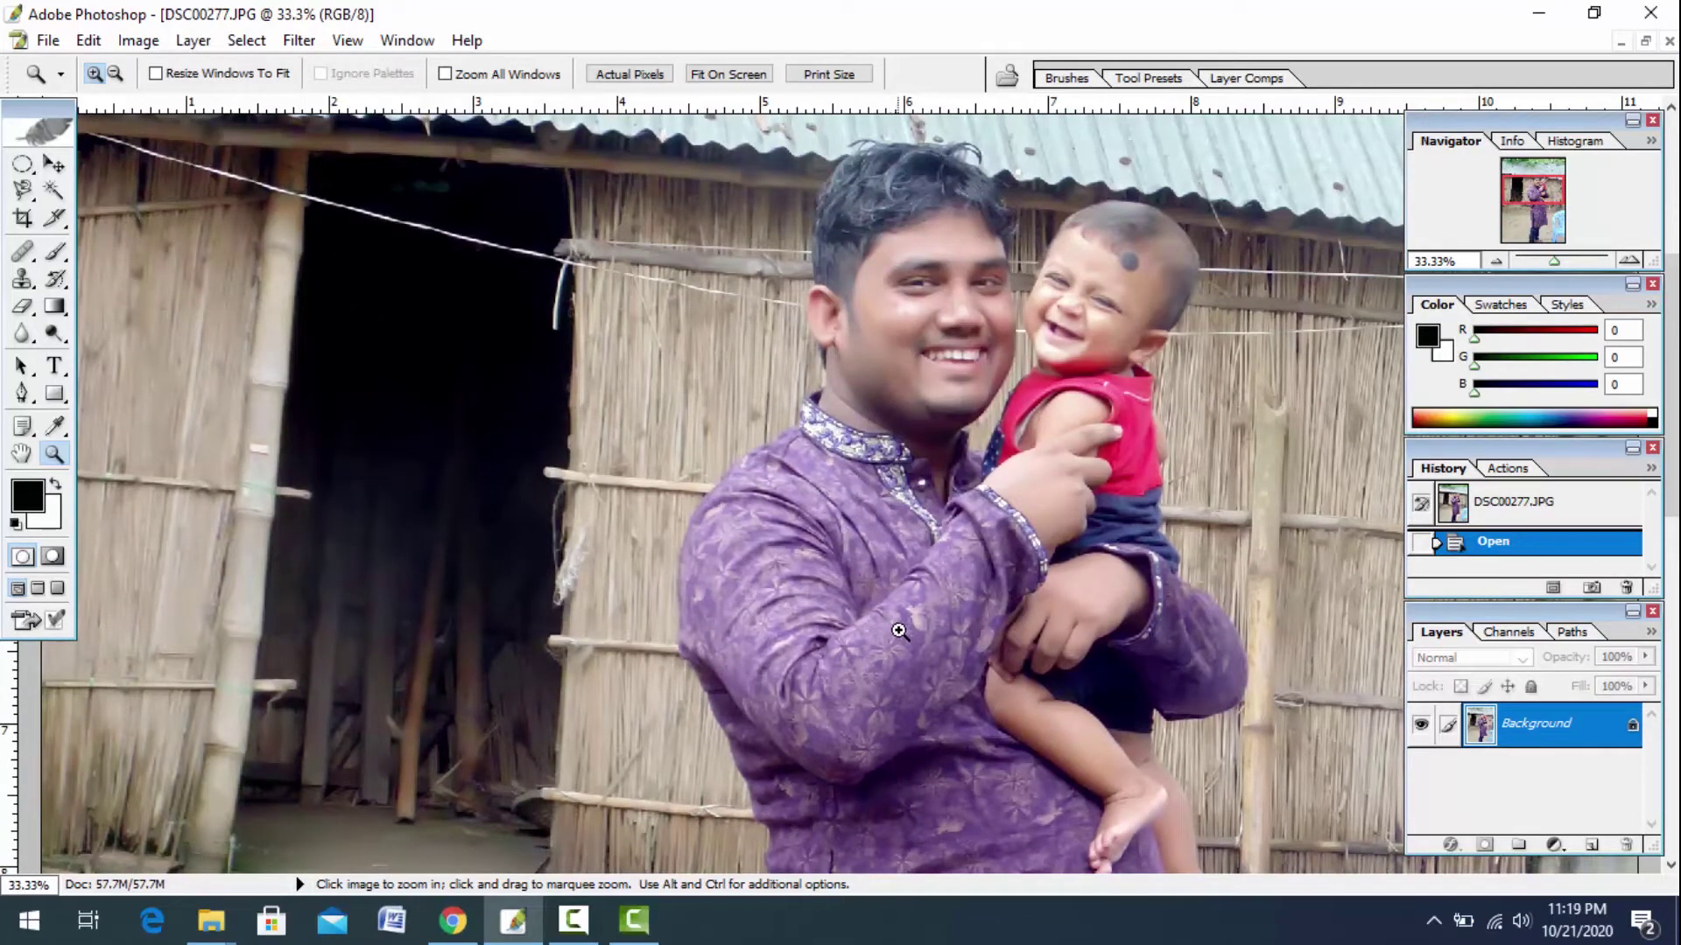
alt+click(881, 620)
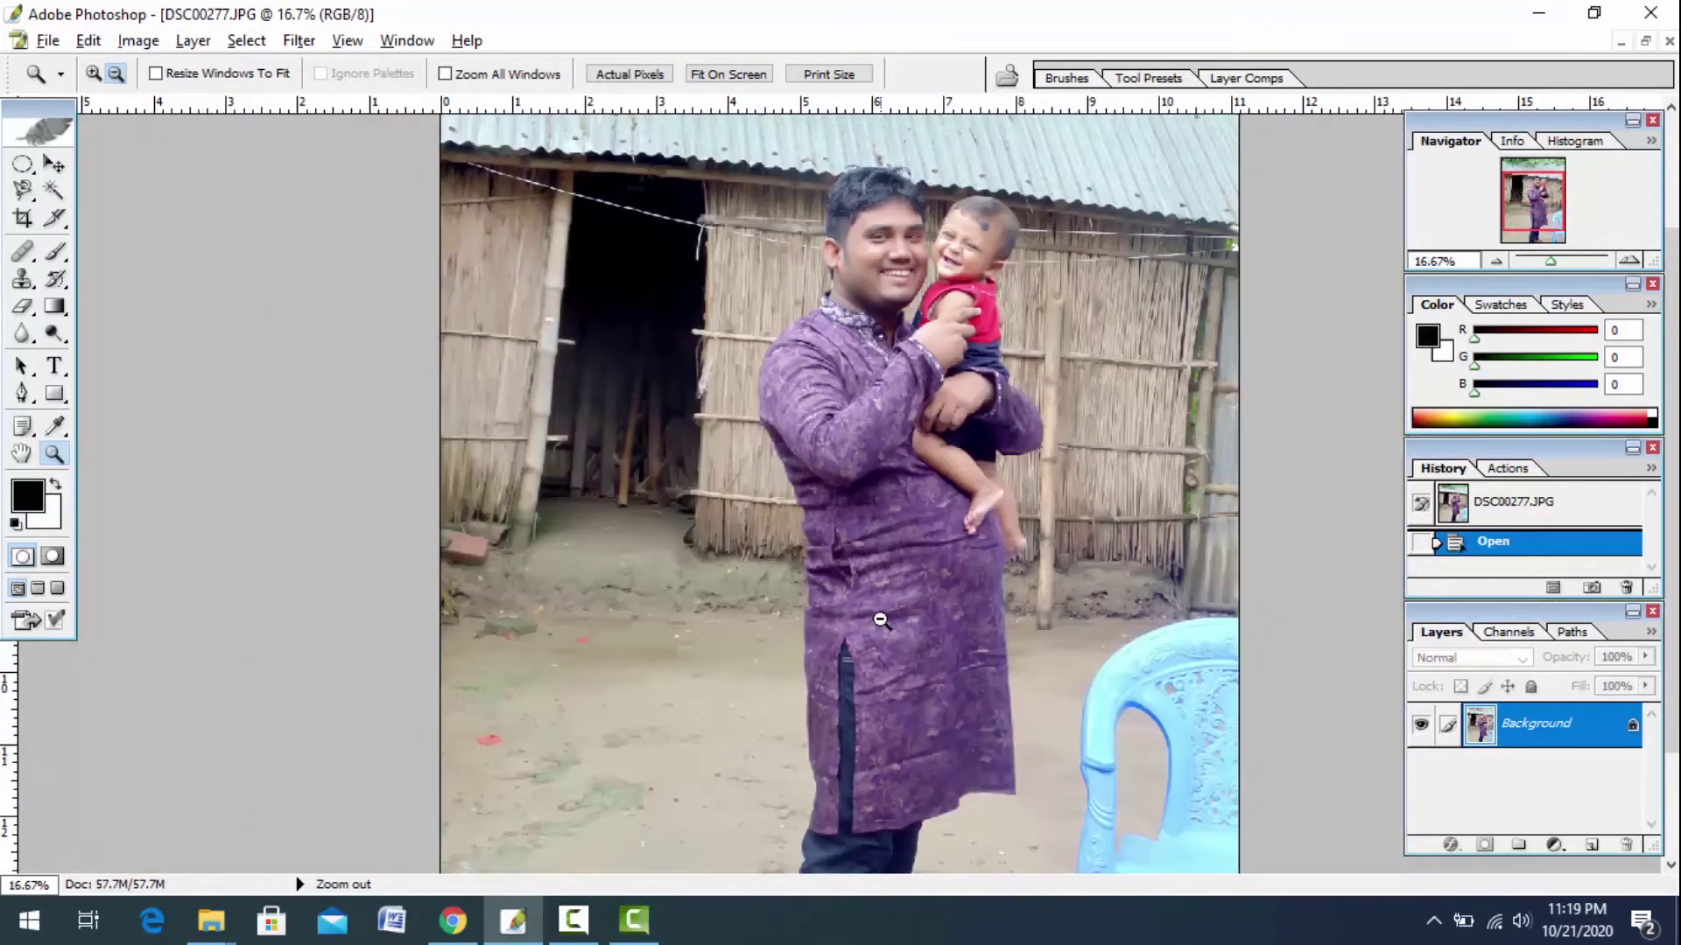
alt+click(879, 618)
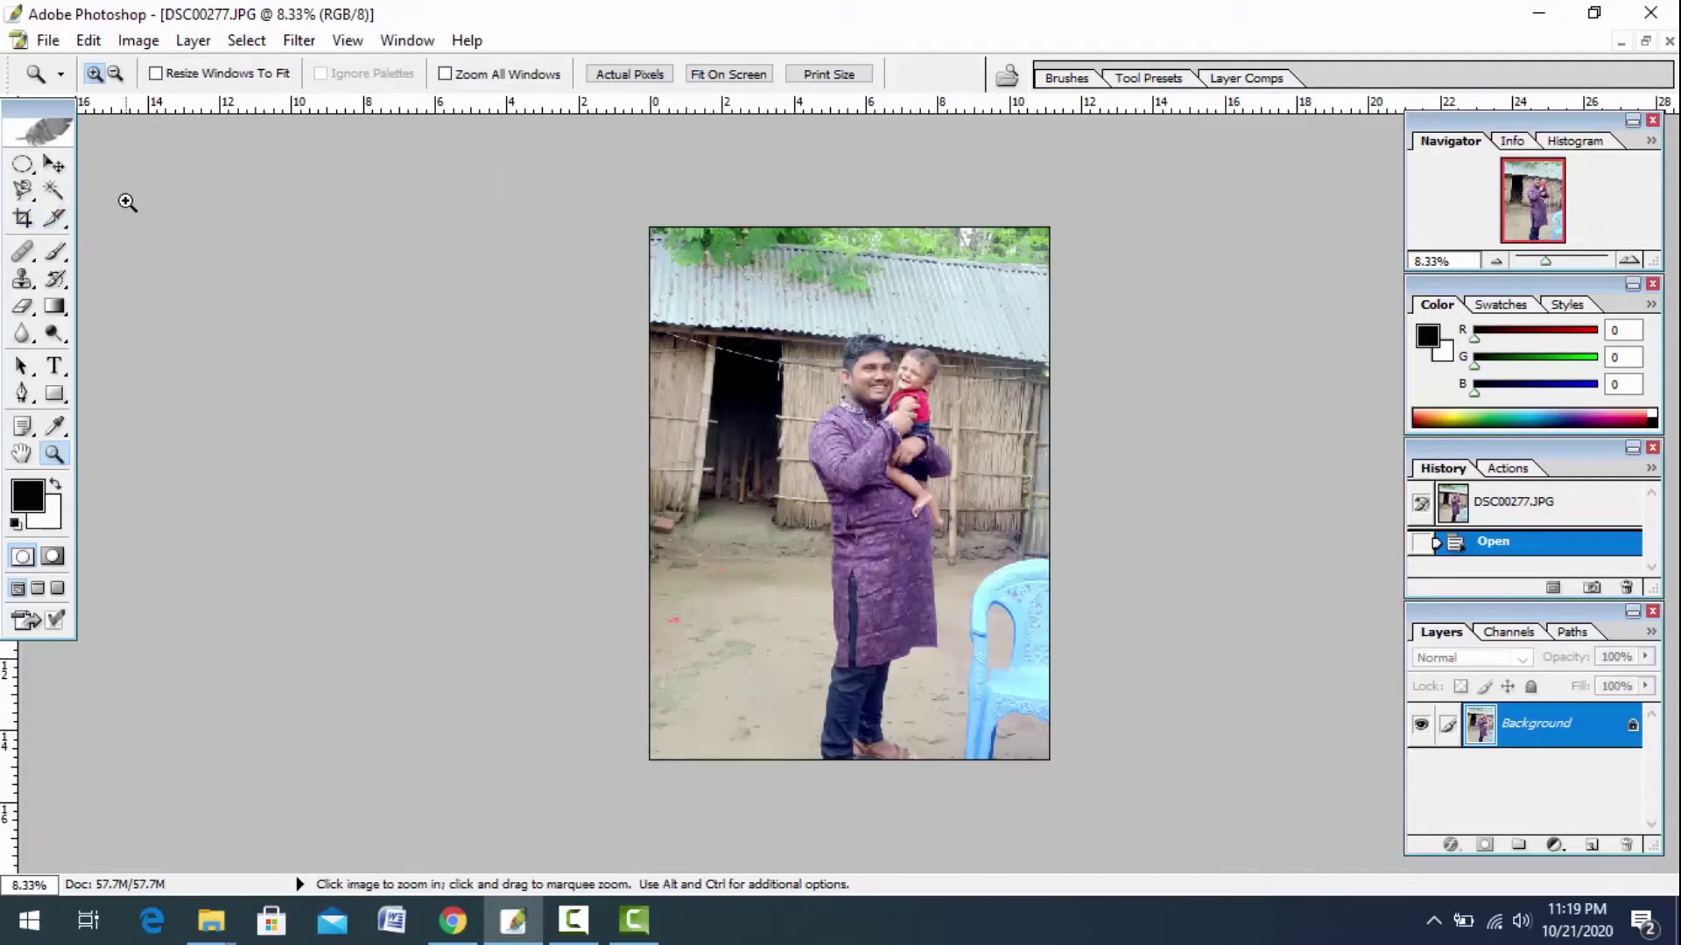
Set the Crop tool to 4 in × 6 in at 500 pixels/inch.
key(c)
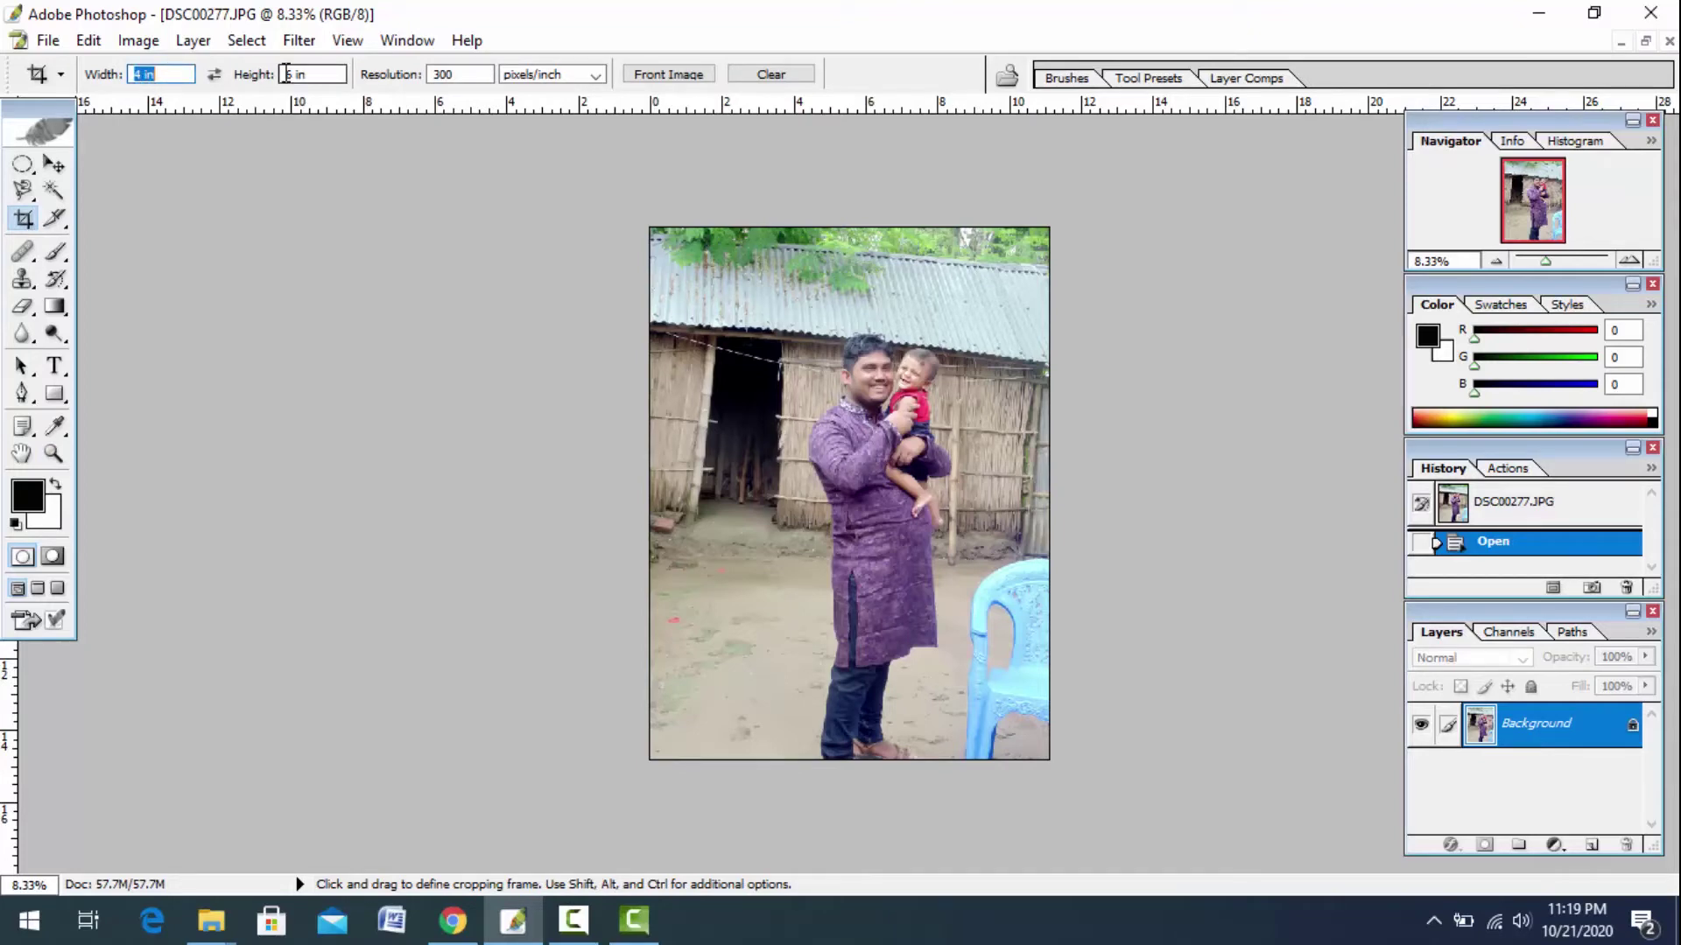
click(164, 79)
double_click(459, 74)
text(50)
text(0)
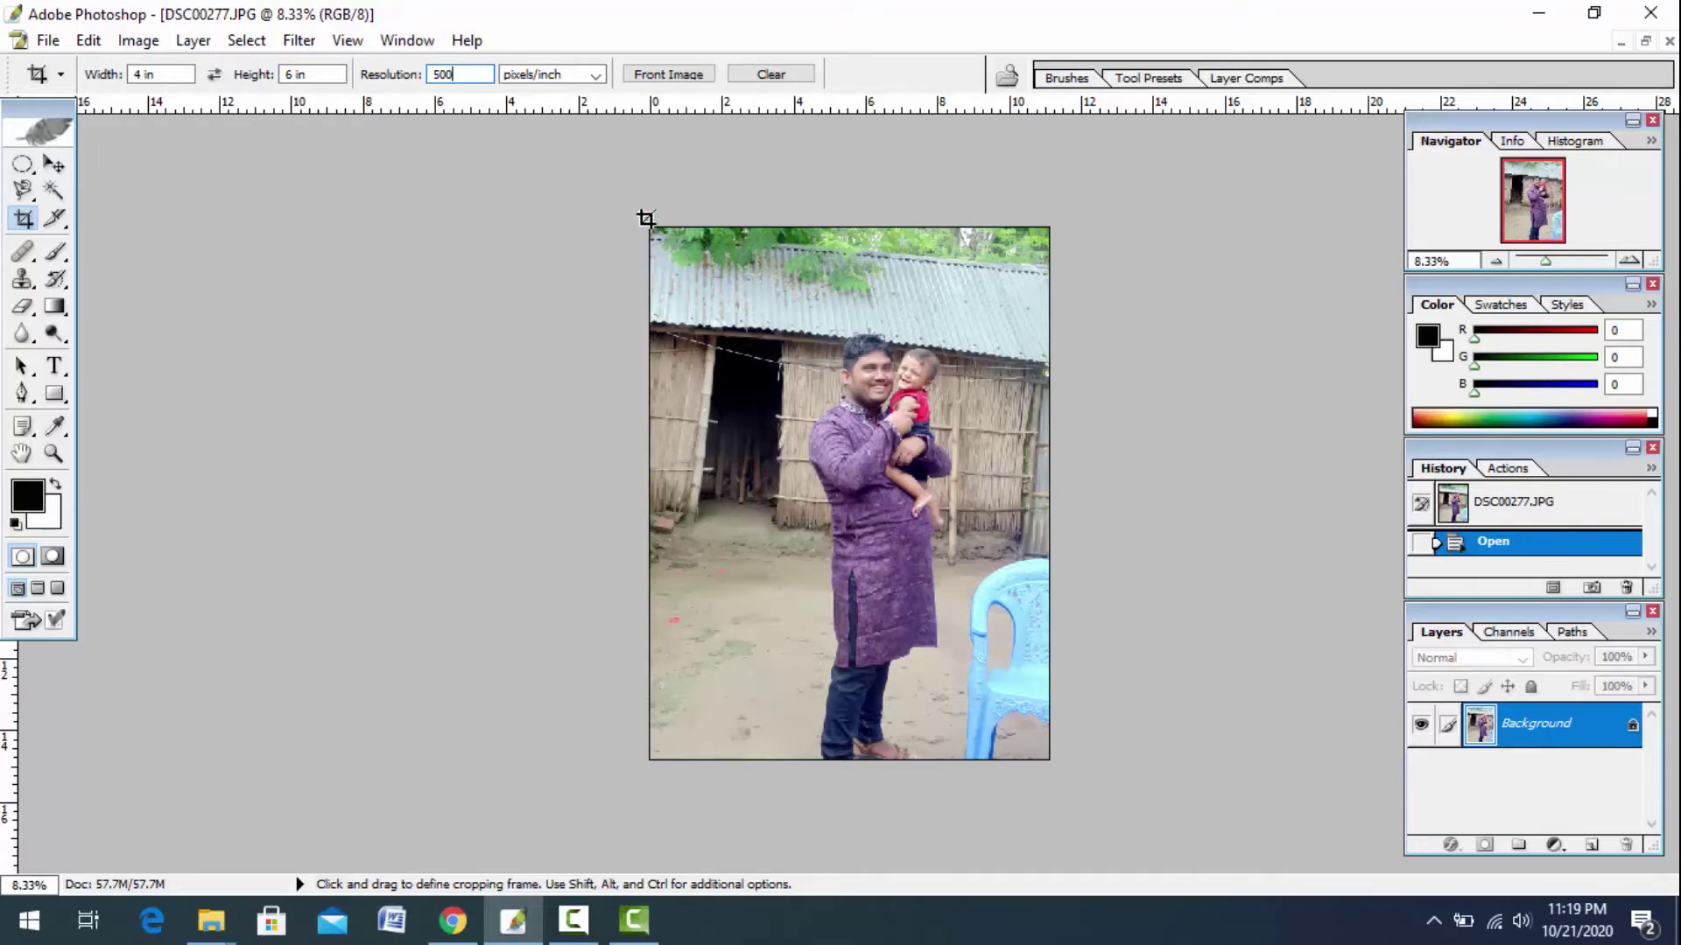
Frame the crop box around the man and child, trimming the roof, and apply it.
drag(646, 218, 1195, 760)
drag(961, 646, 1029, 261)
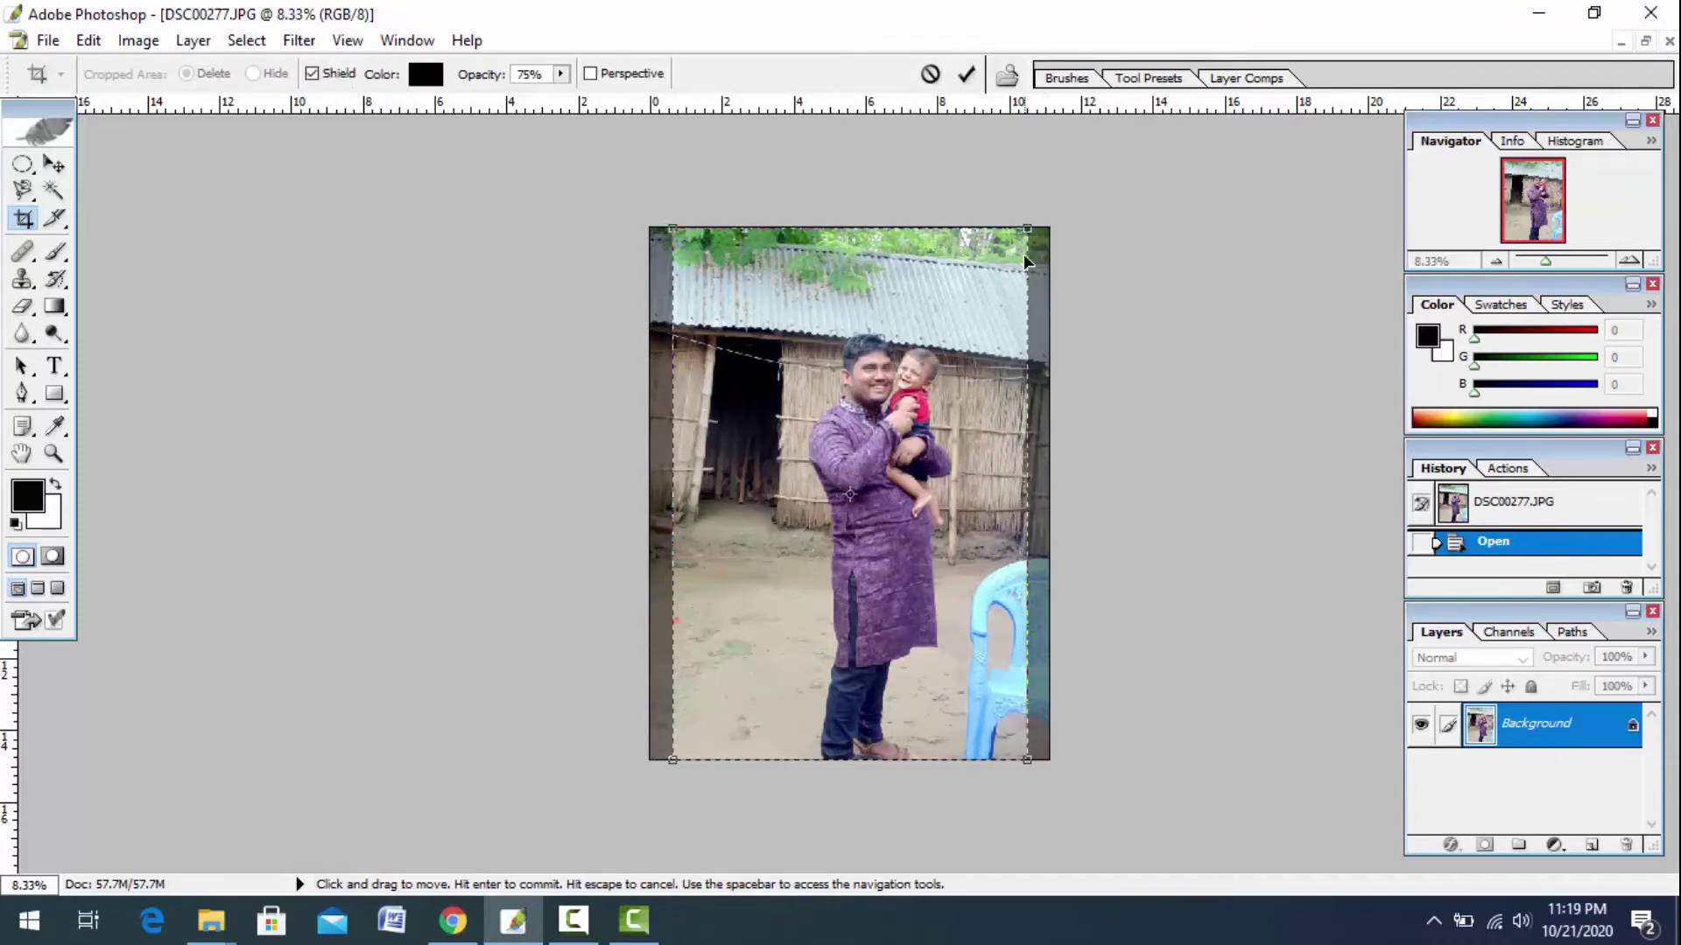
mouse_move(1029, 261)
mouse_down()
mouse_move(1041, 222)
mouse_move(996, 299)
mouse_up()
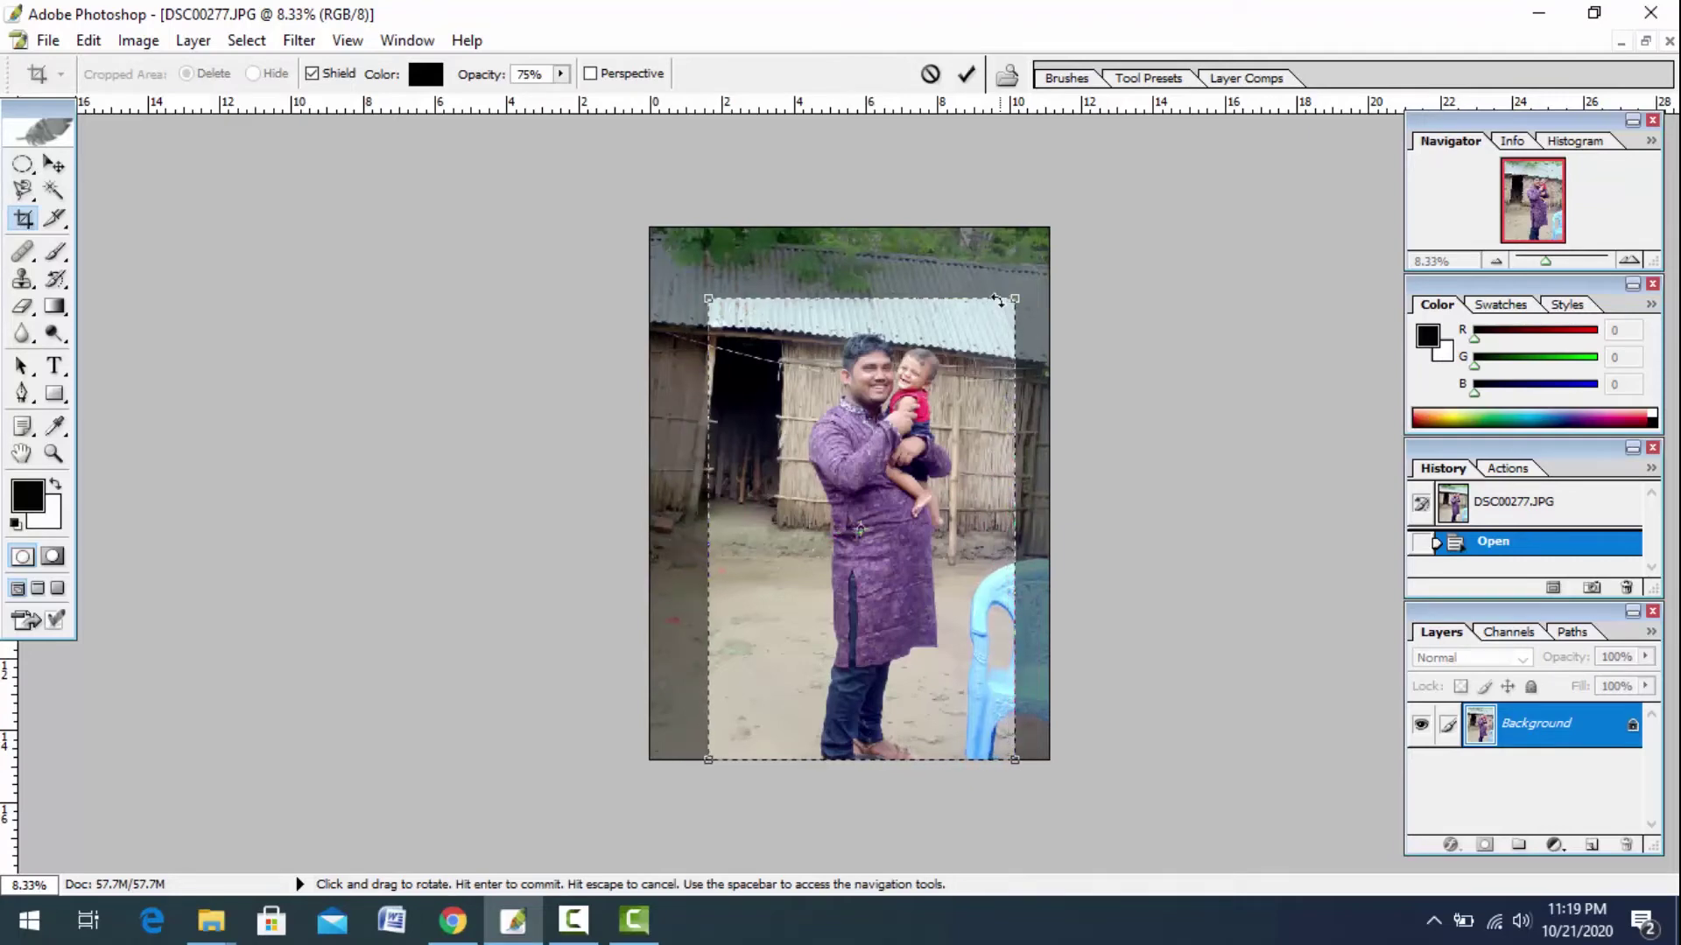
drag(1014, 298, 1007, 312)
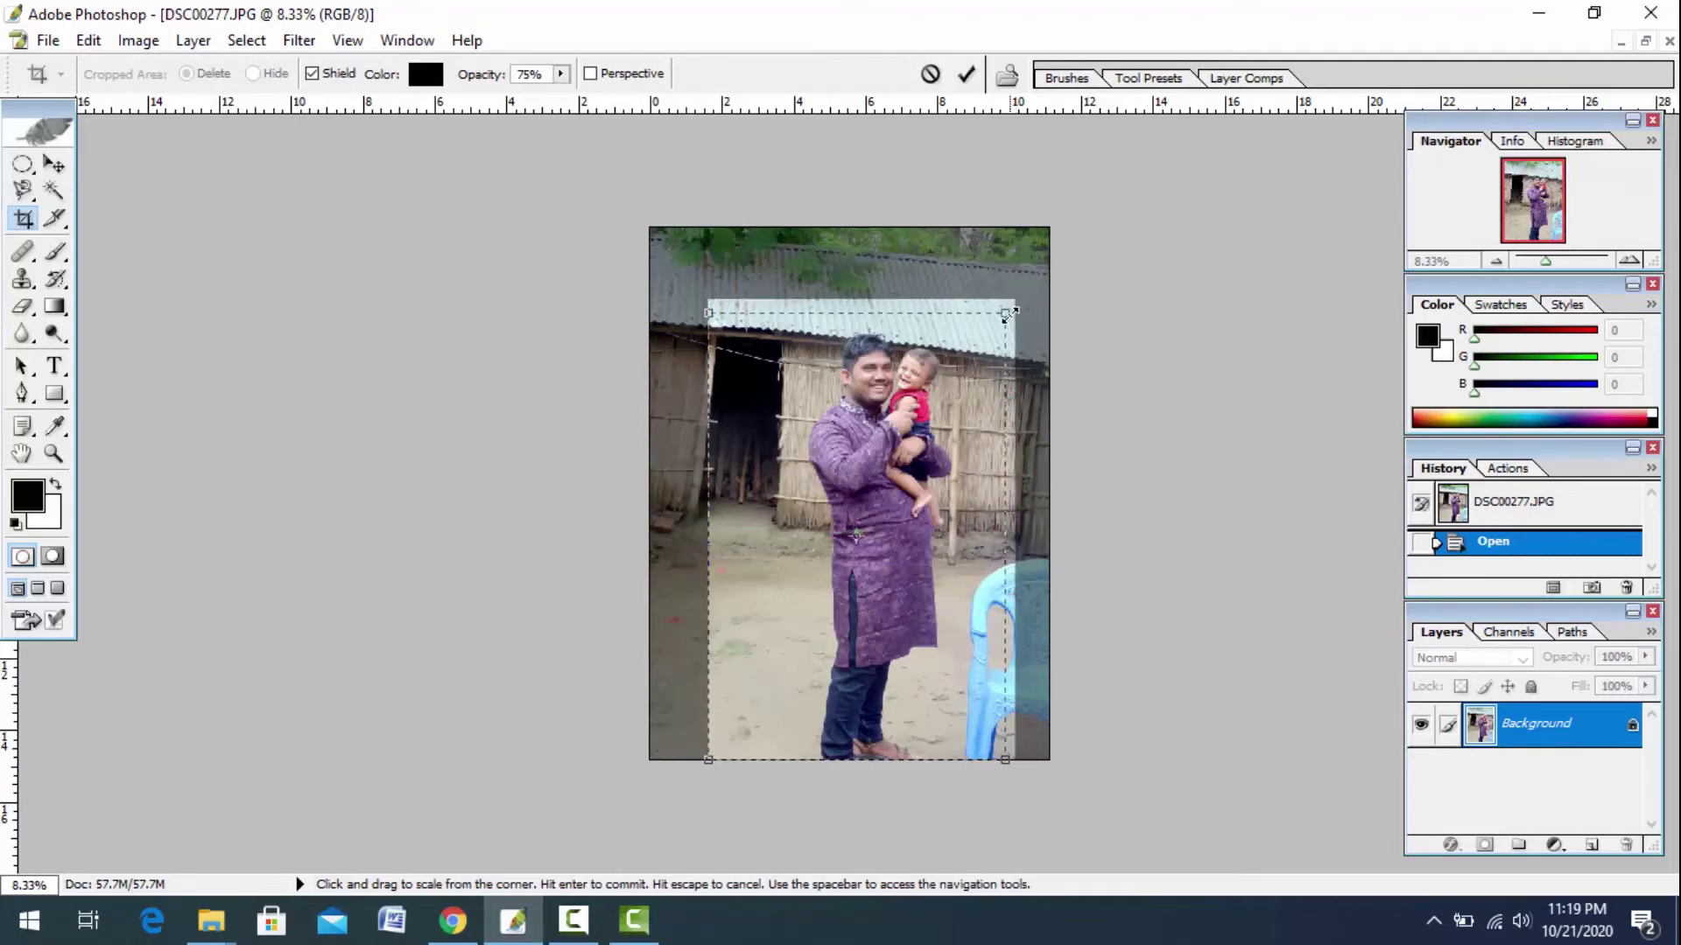
key(Return)
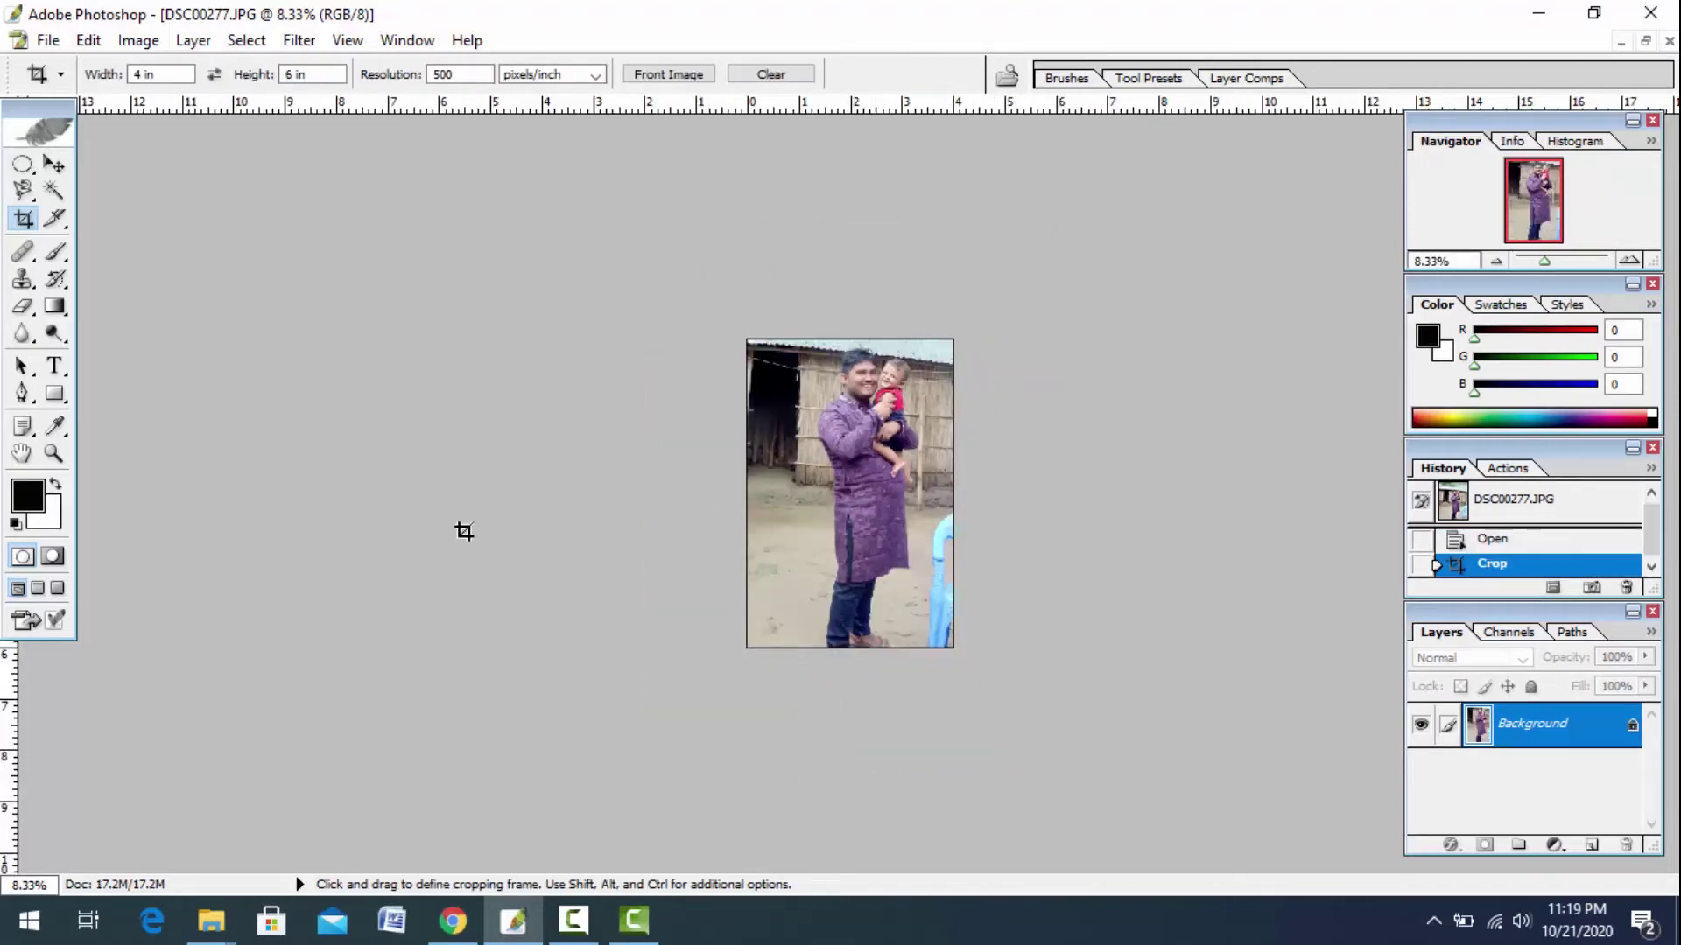
click(55, 454)
click(709, 506)
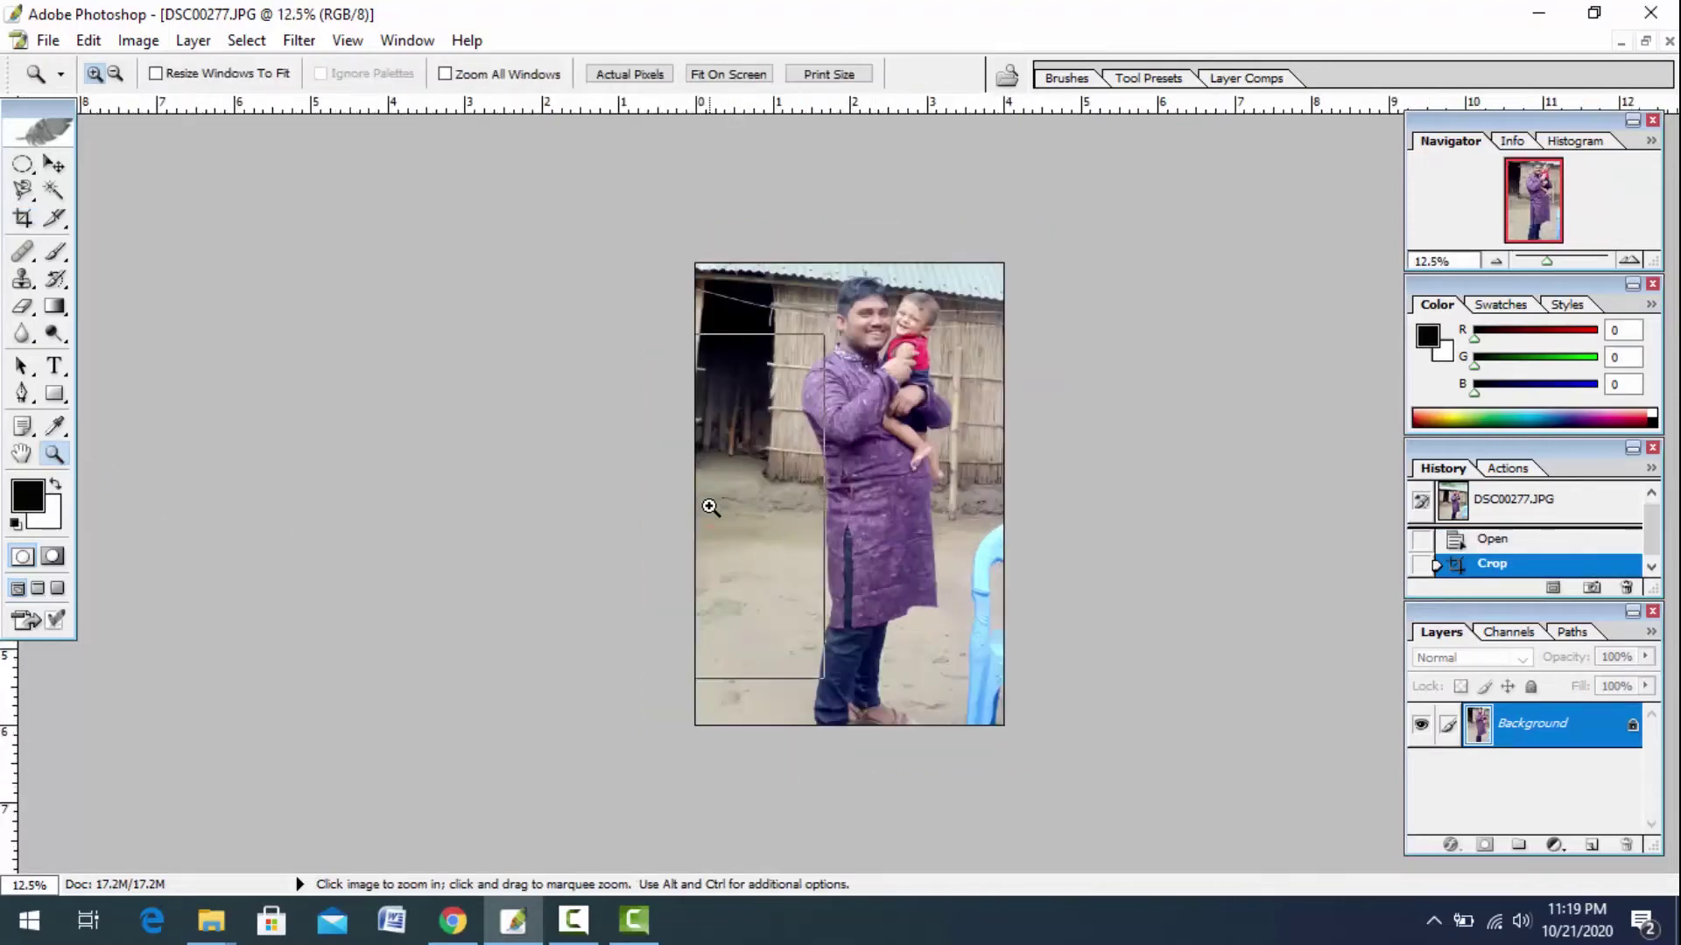
click(709, 509)
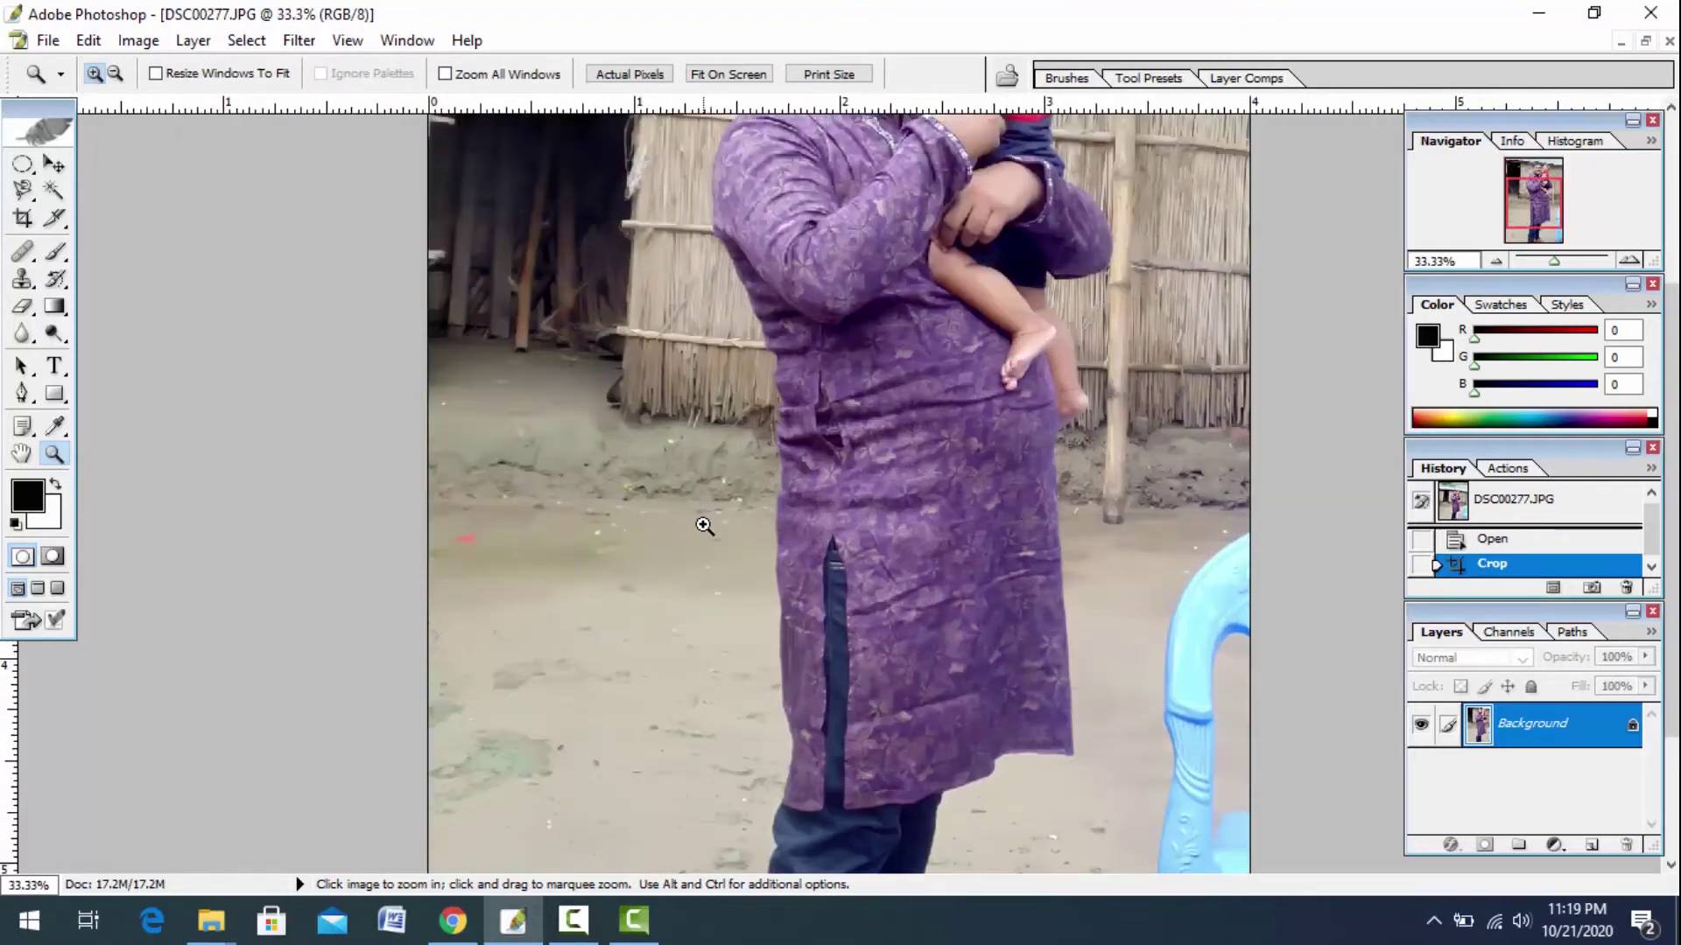
click(704, 525)
scroll(665, 565, down, 3)
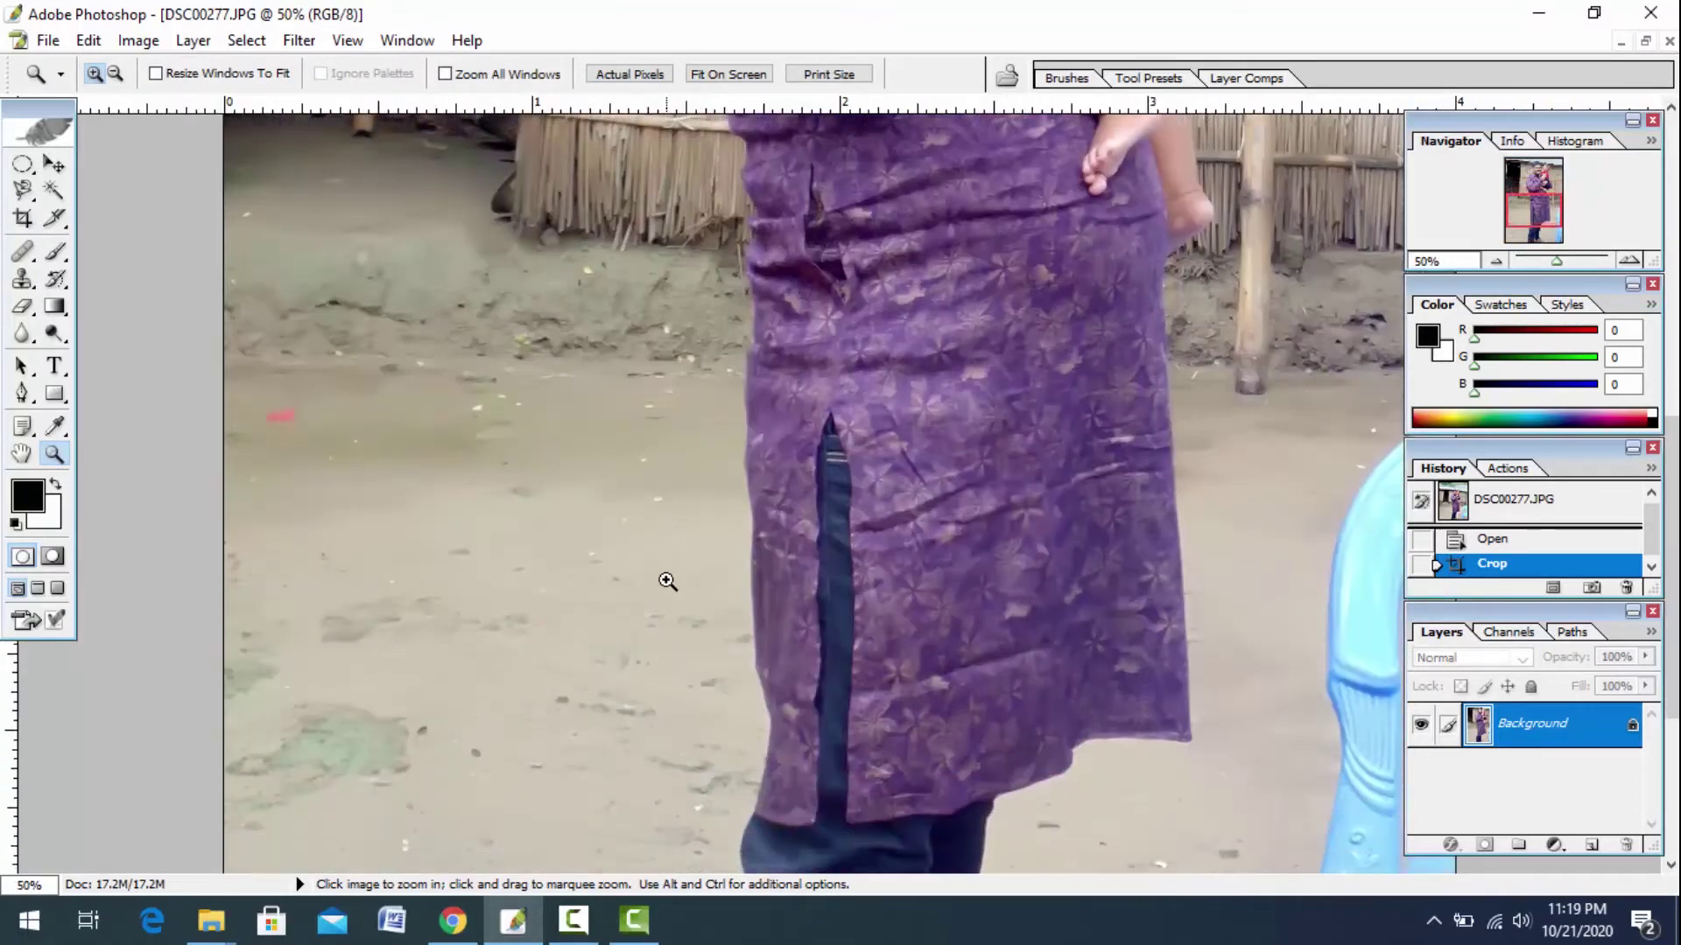
scroll(668, 582, down, 2)
scroll(667, 583, down, 3)
scroll(666, 585, down, 1)
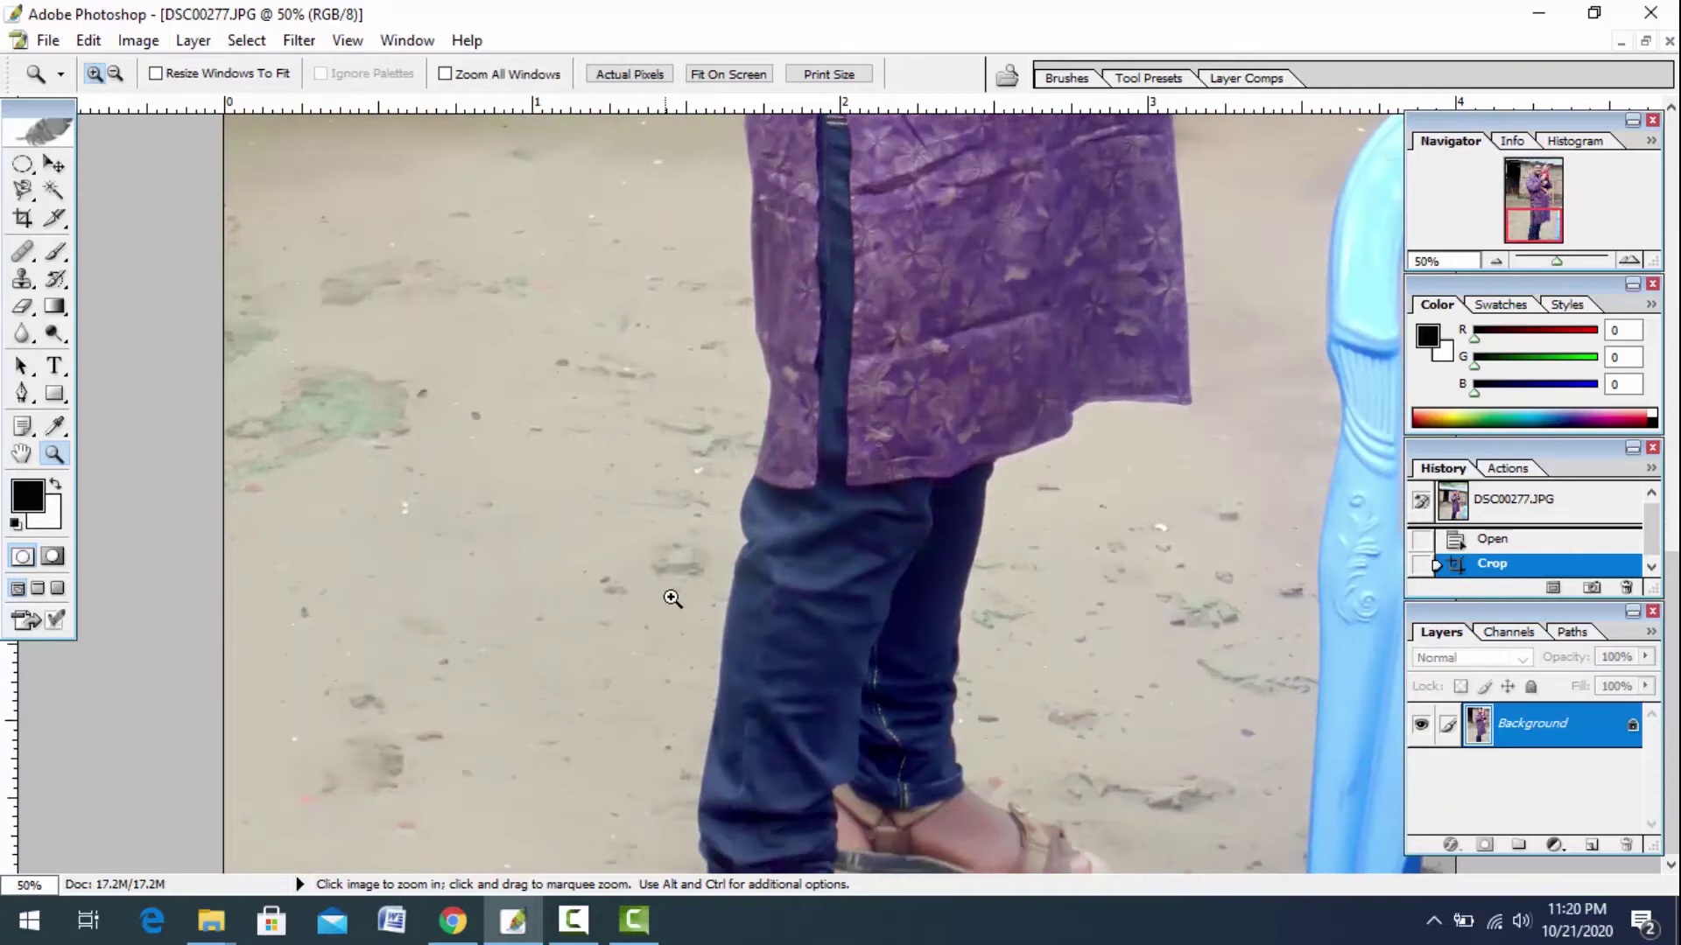
click(688, 604)
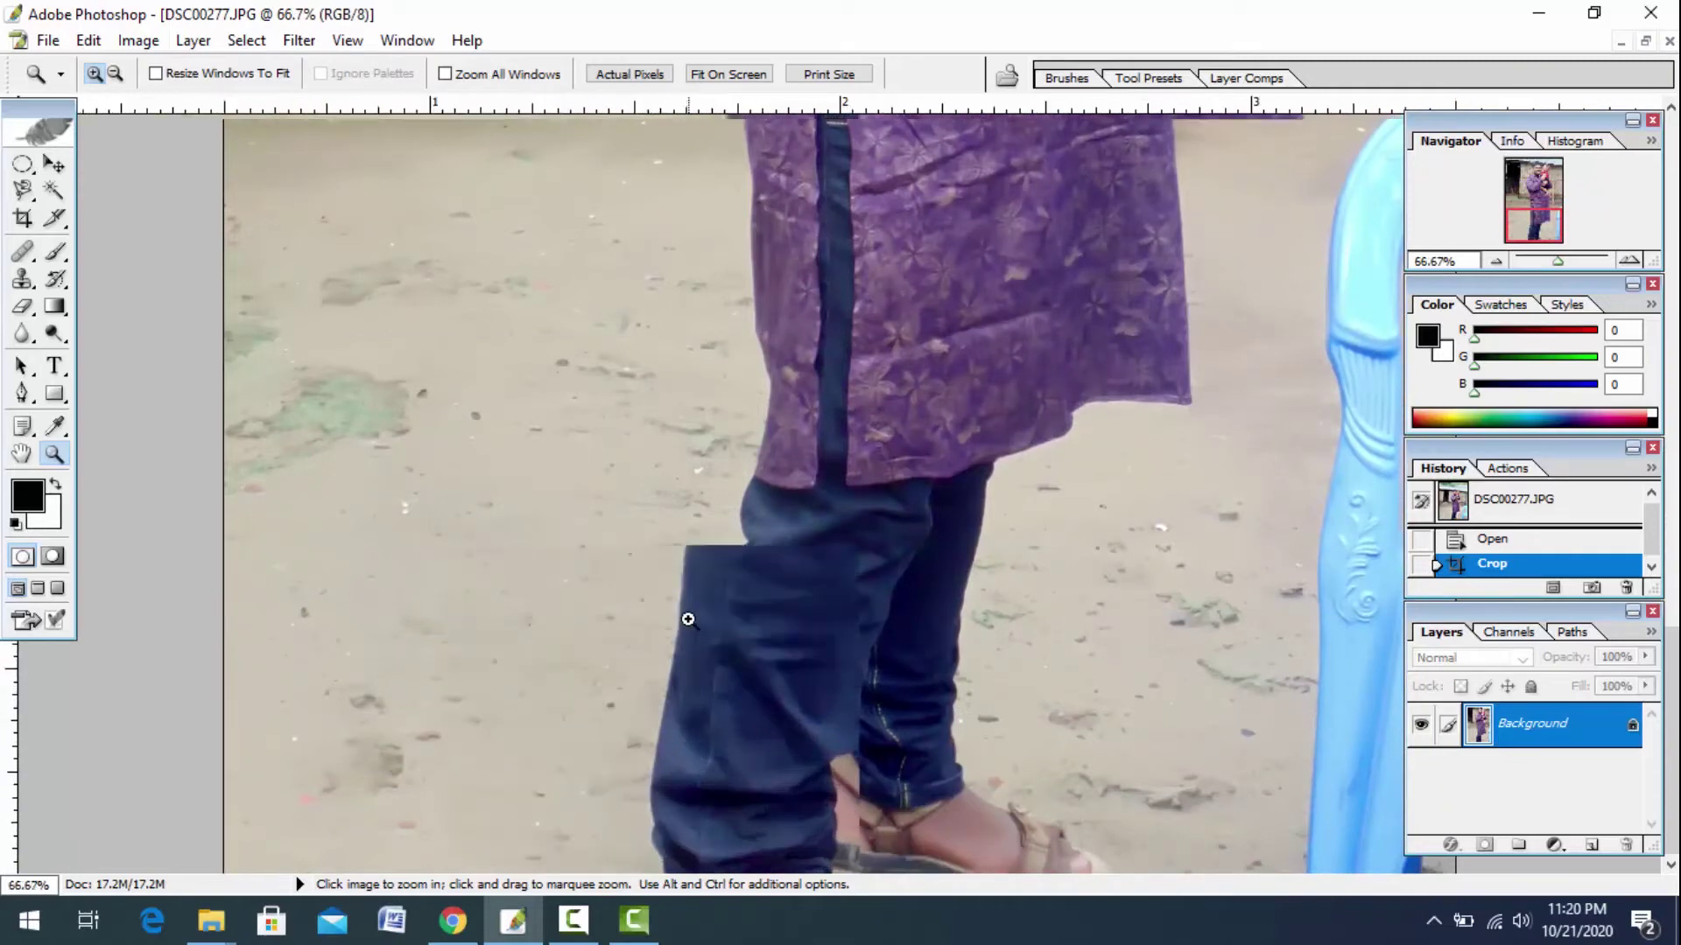
scroll(687, 617, down, 2)
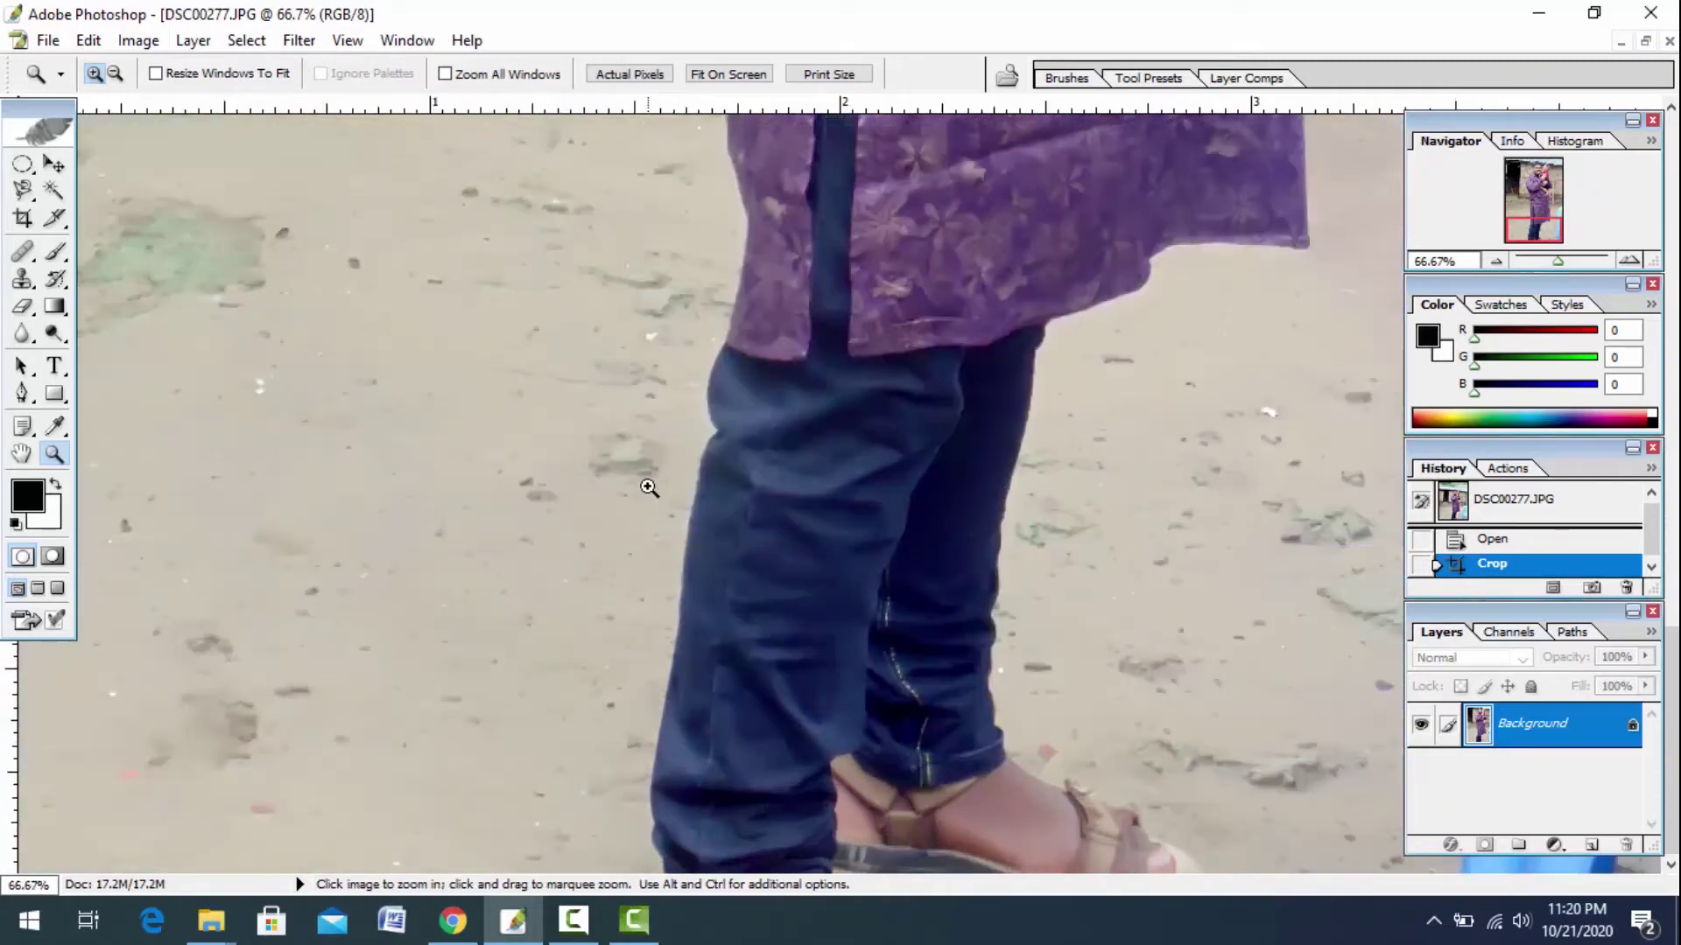
key(p)
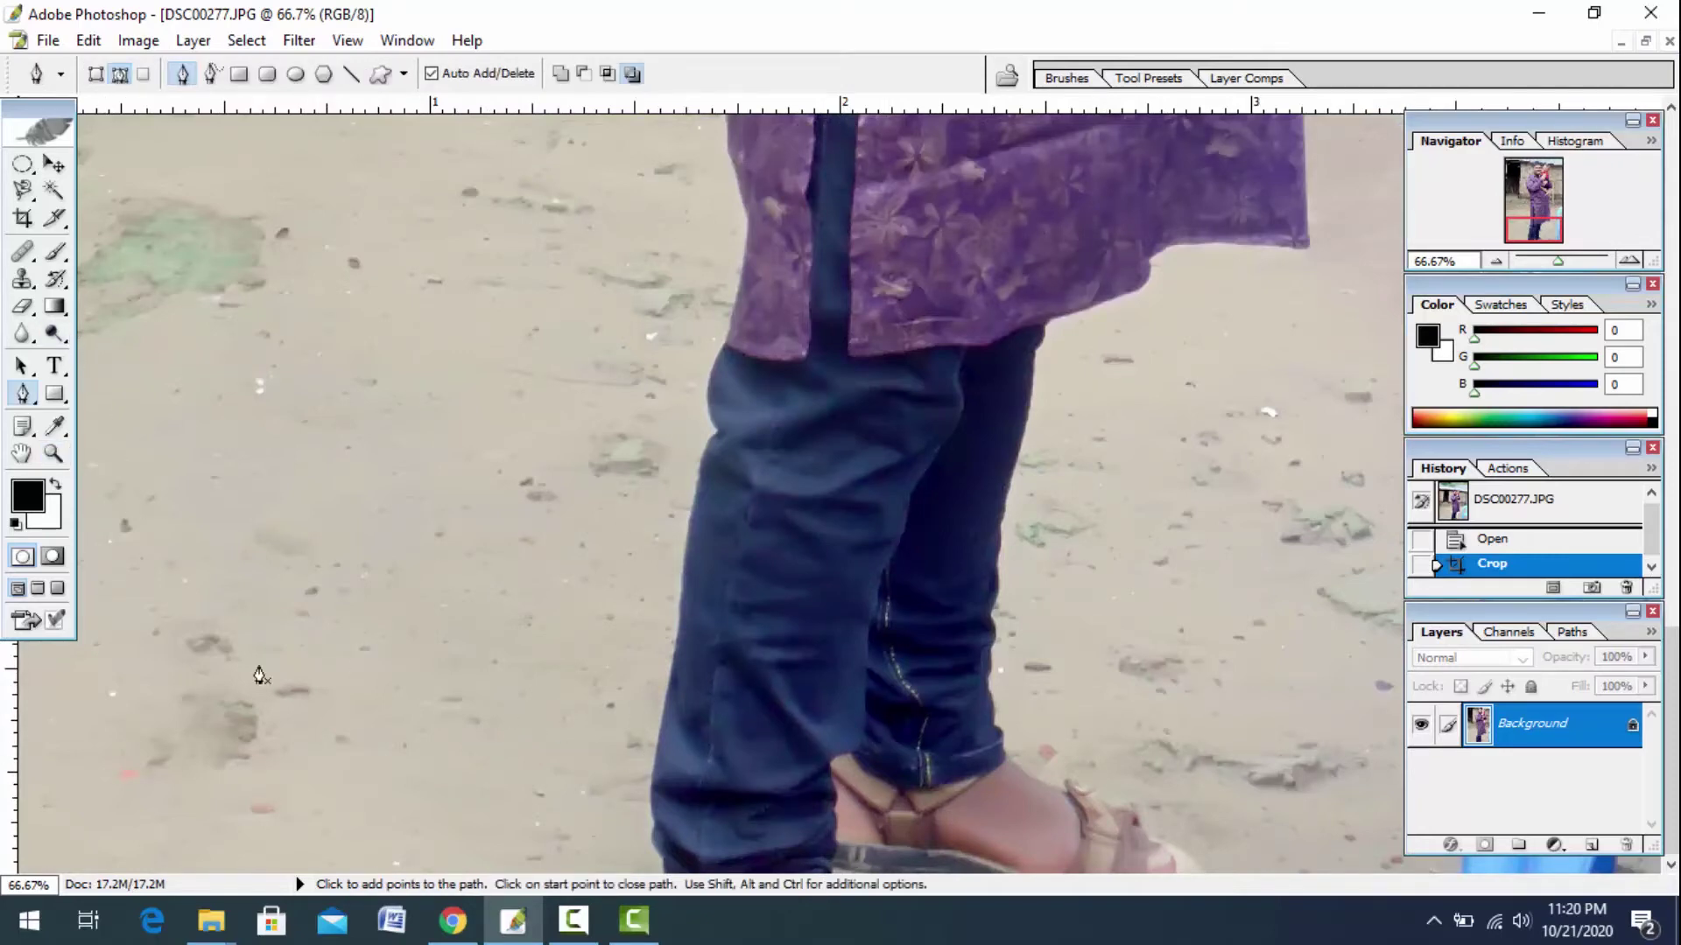
Zoom to 200% and start the pen path at the trouser hem, tracing up the leg.
key(ctrl+plus)
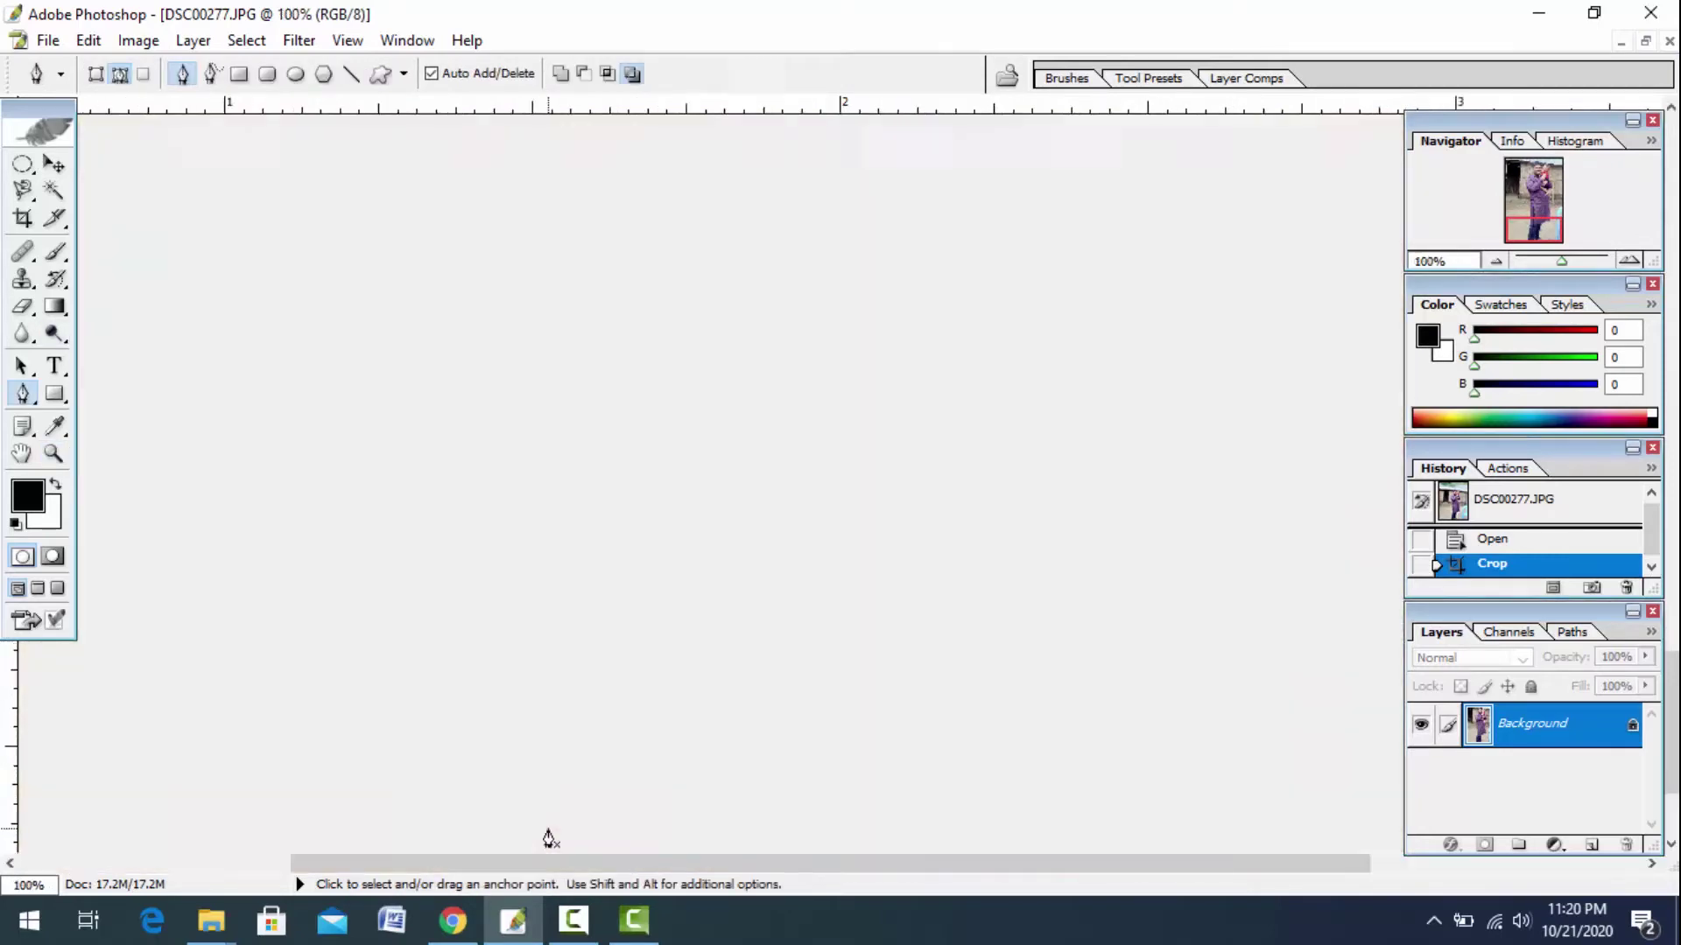
key(ctrl+plus)
drag(672, 476, 601, 443)
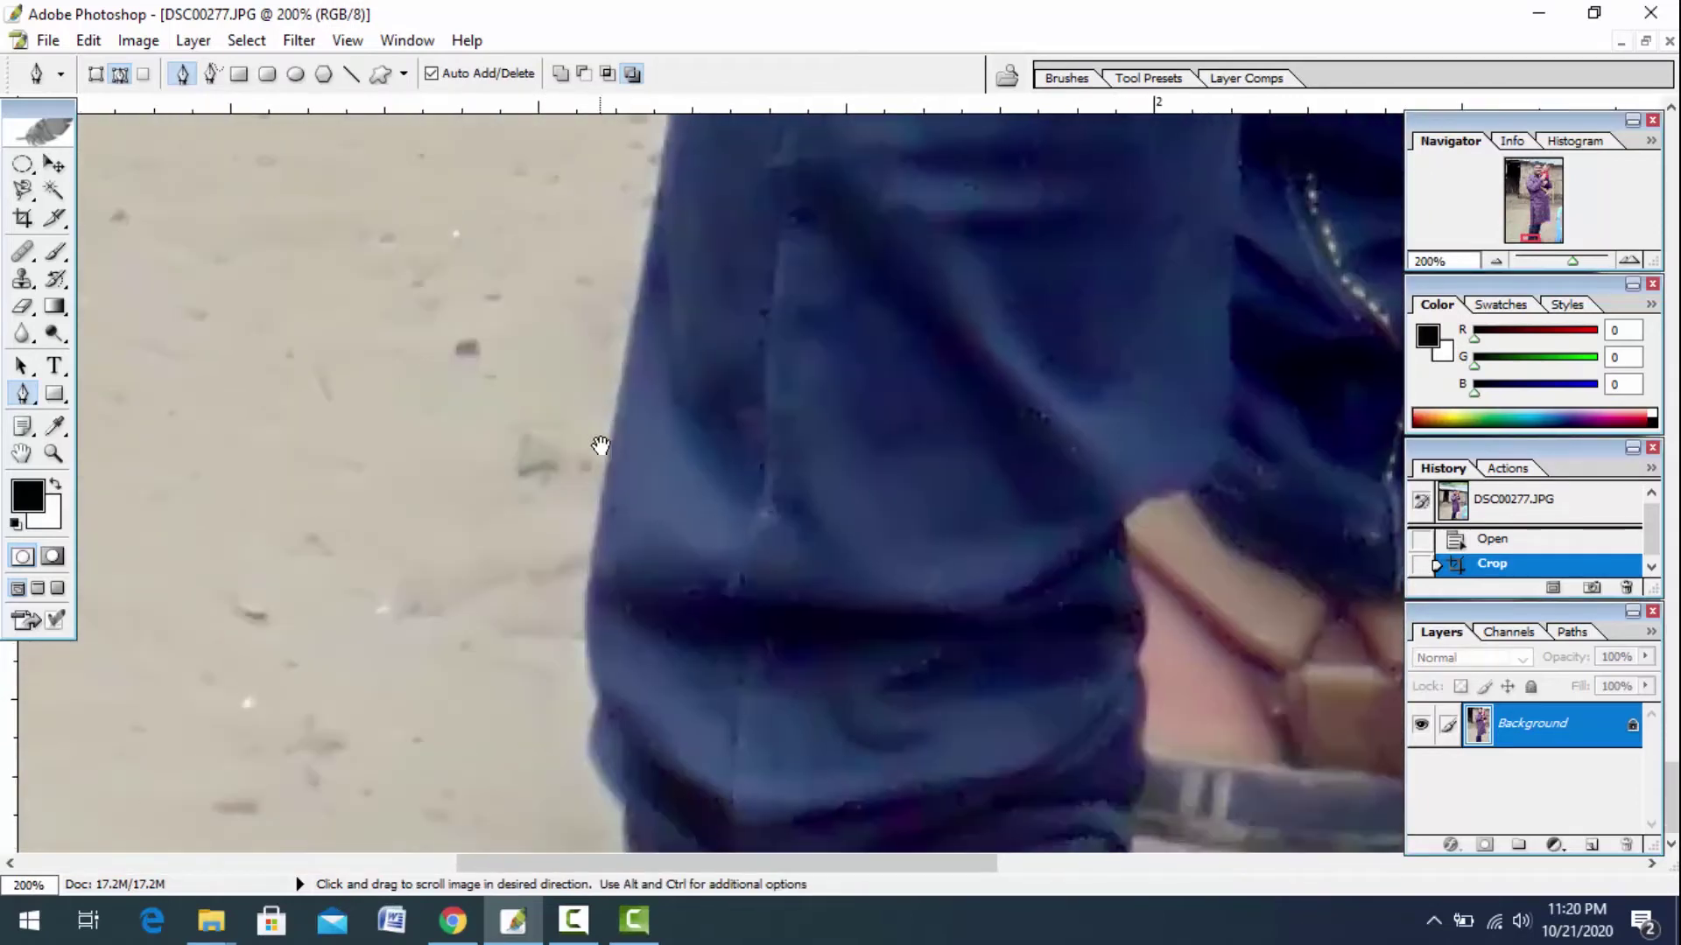
click(625, 827)
click(599, 795)
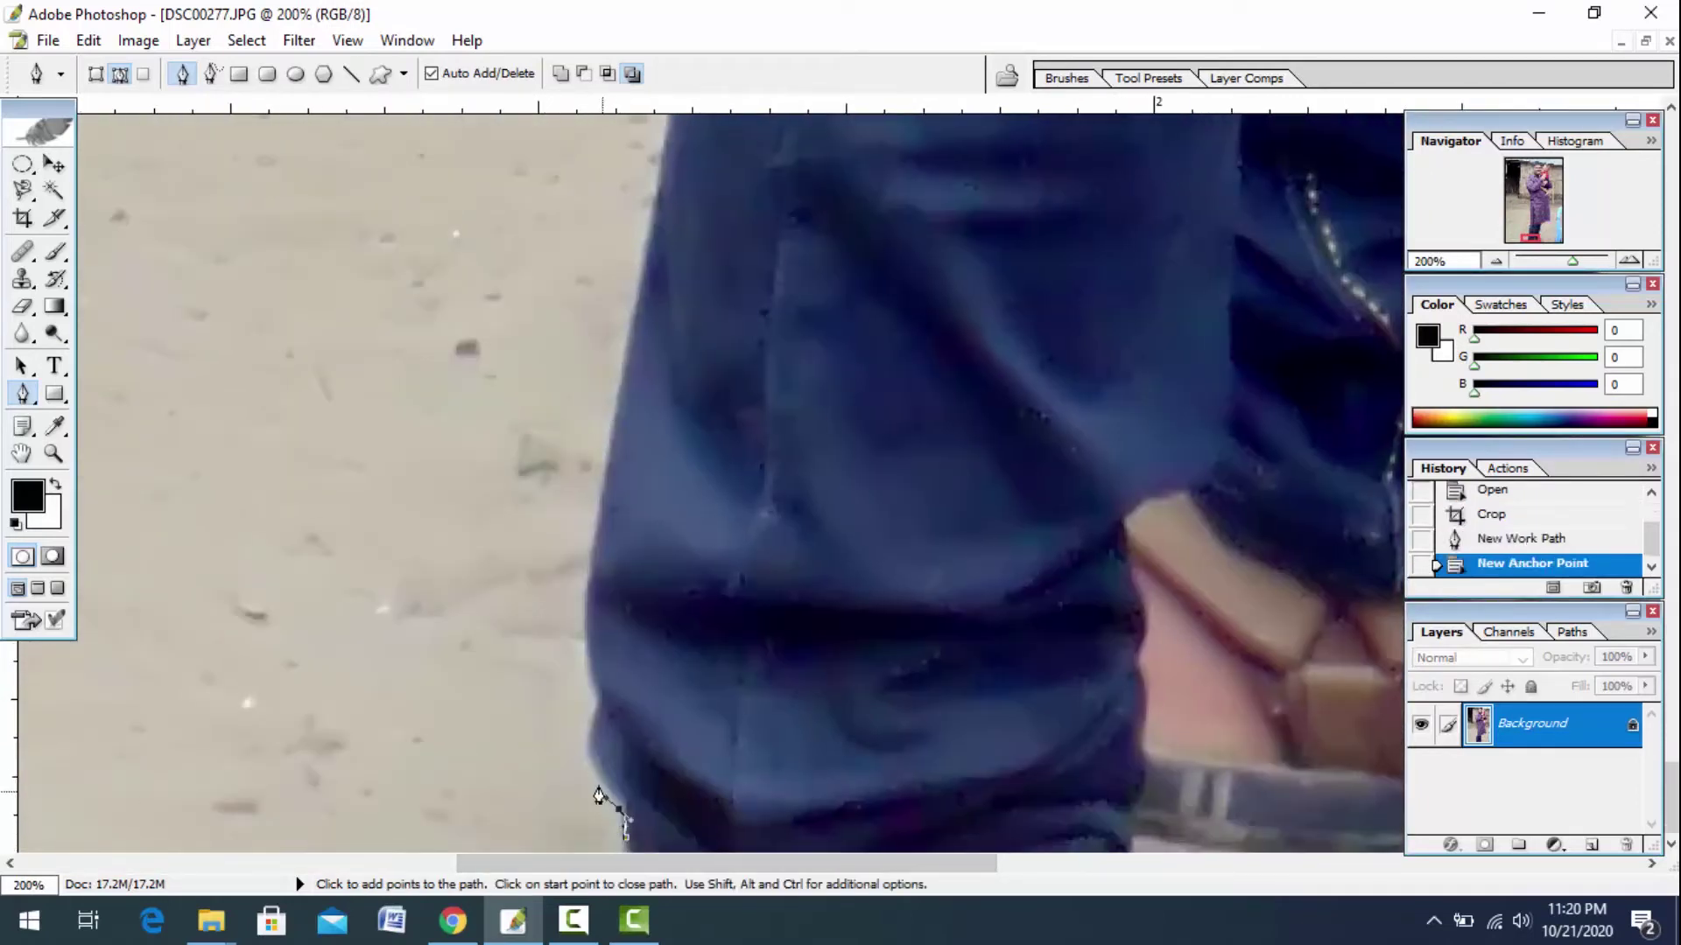
click(594, 709)
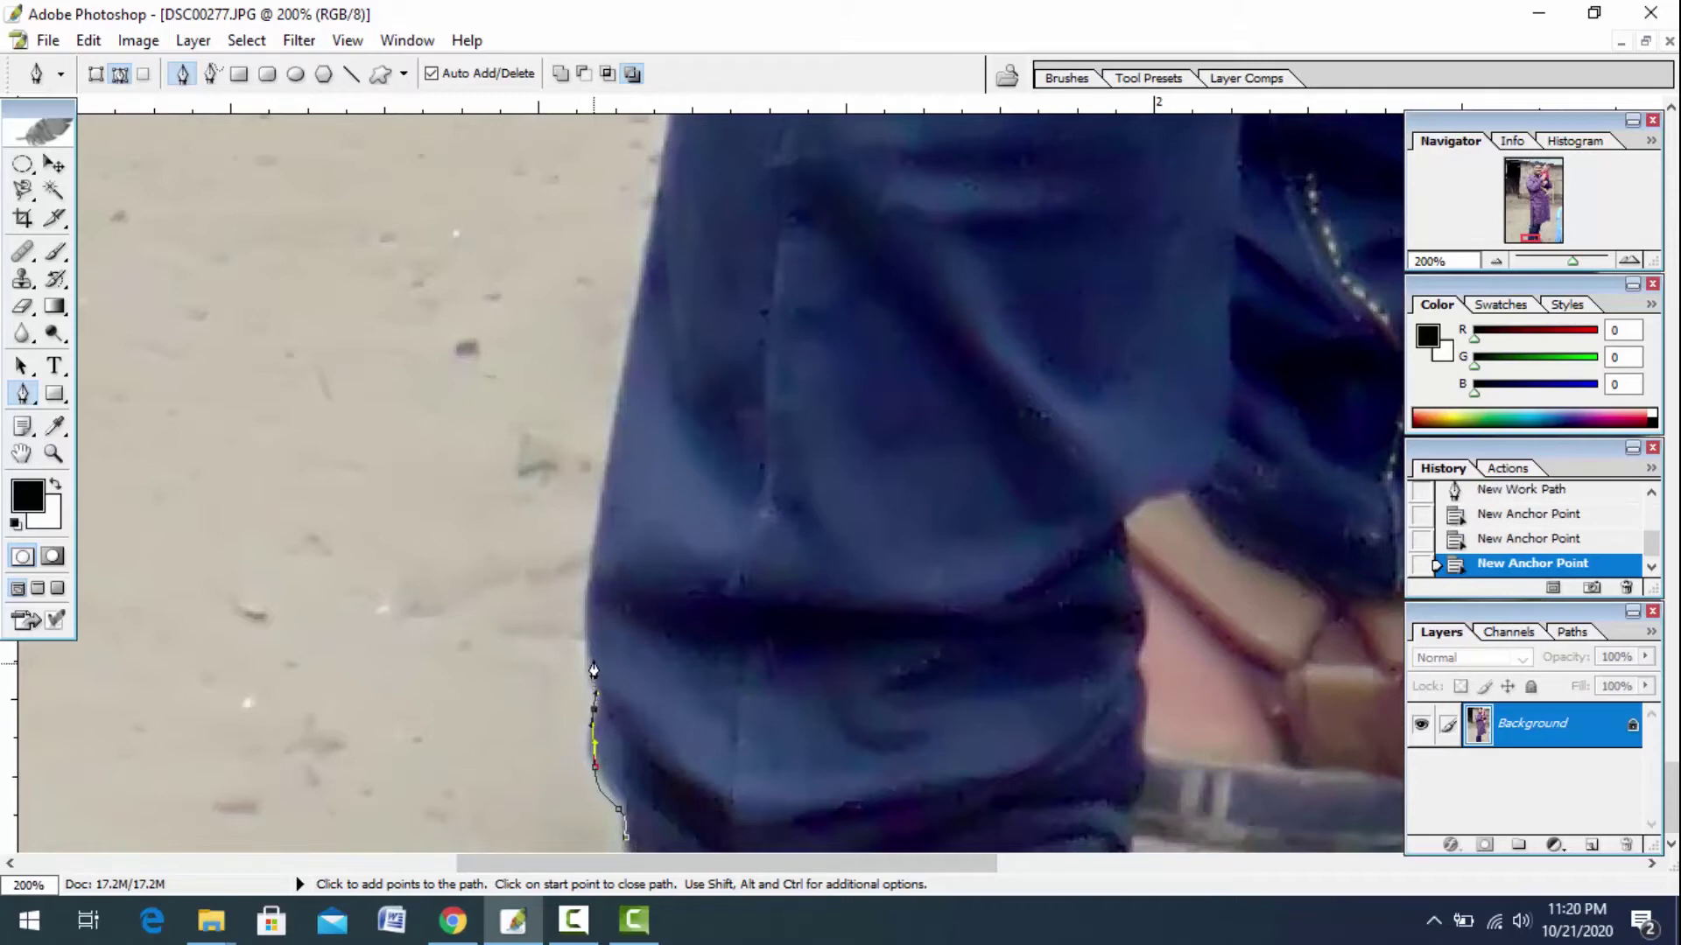
drag(594, 662, 595, 636)
drag(605, 459, 618, 514)
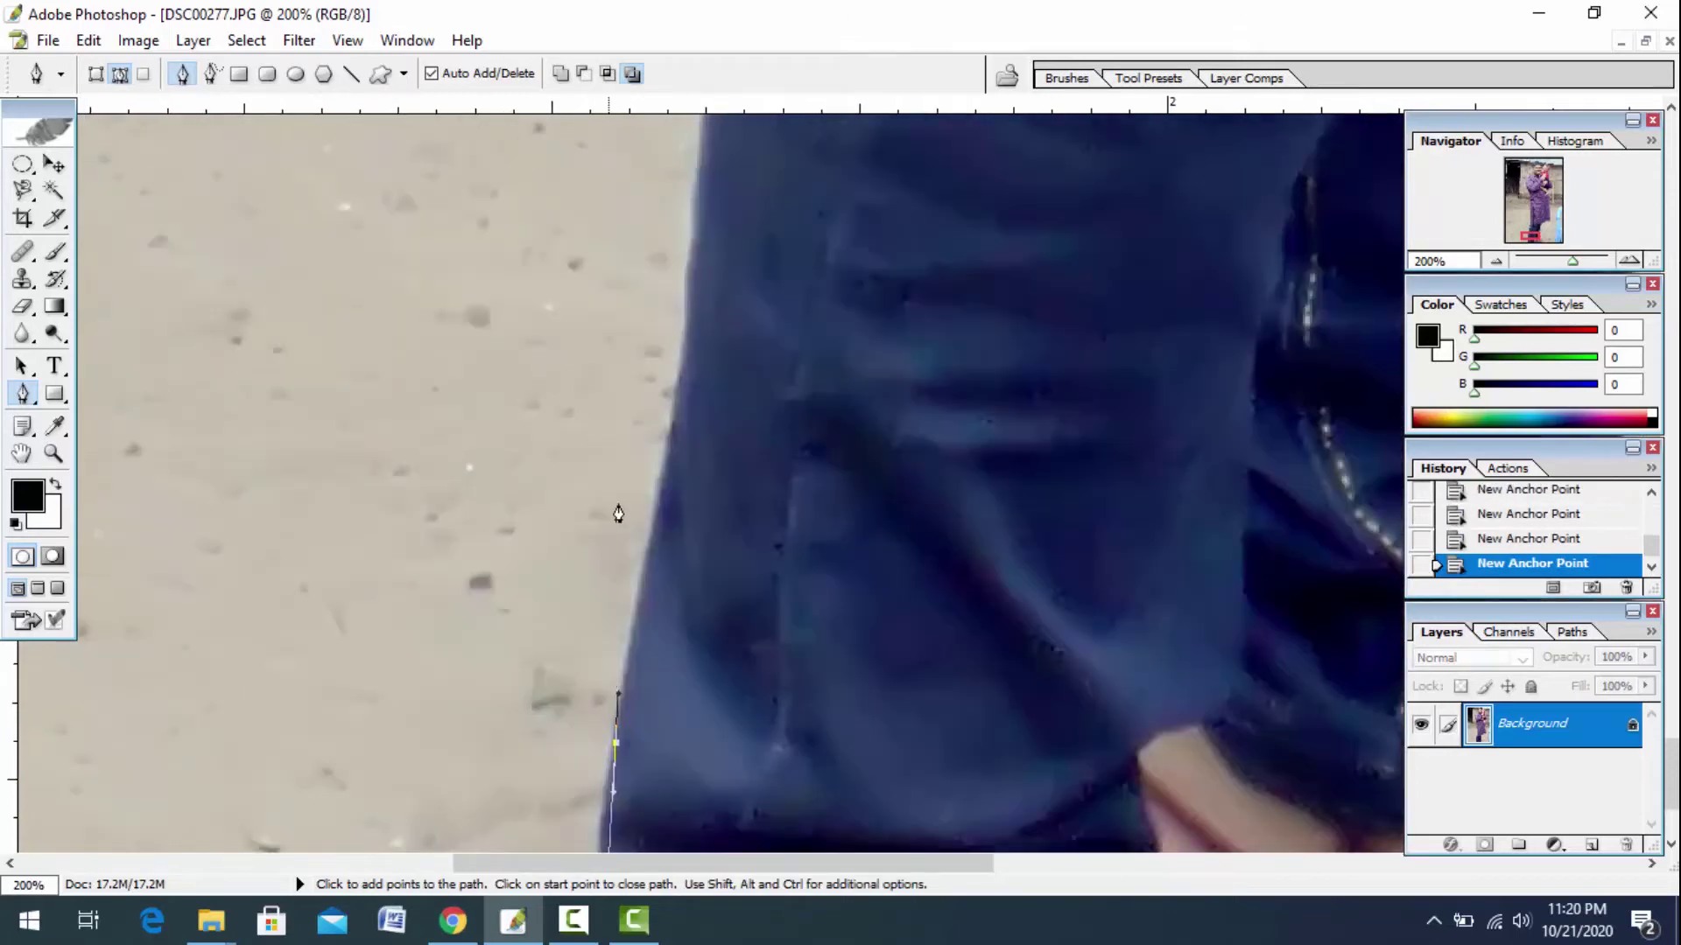
mouse_move(670, 408)
mouse_down()
mouse_move(684, 330)
mouse_move(719, 518)
mouse_up()
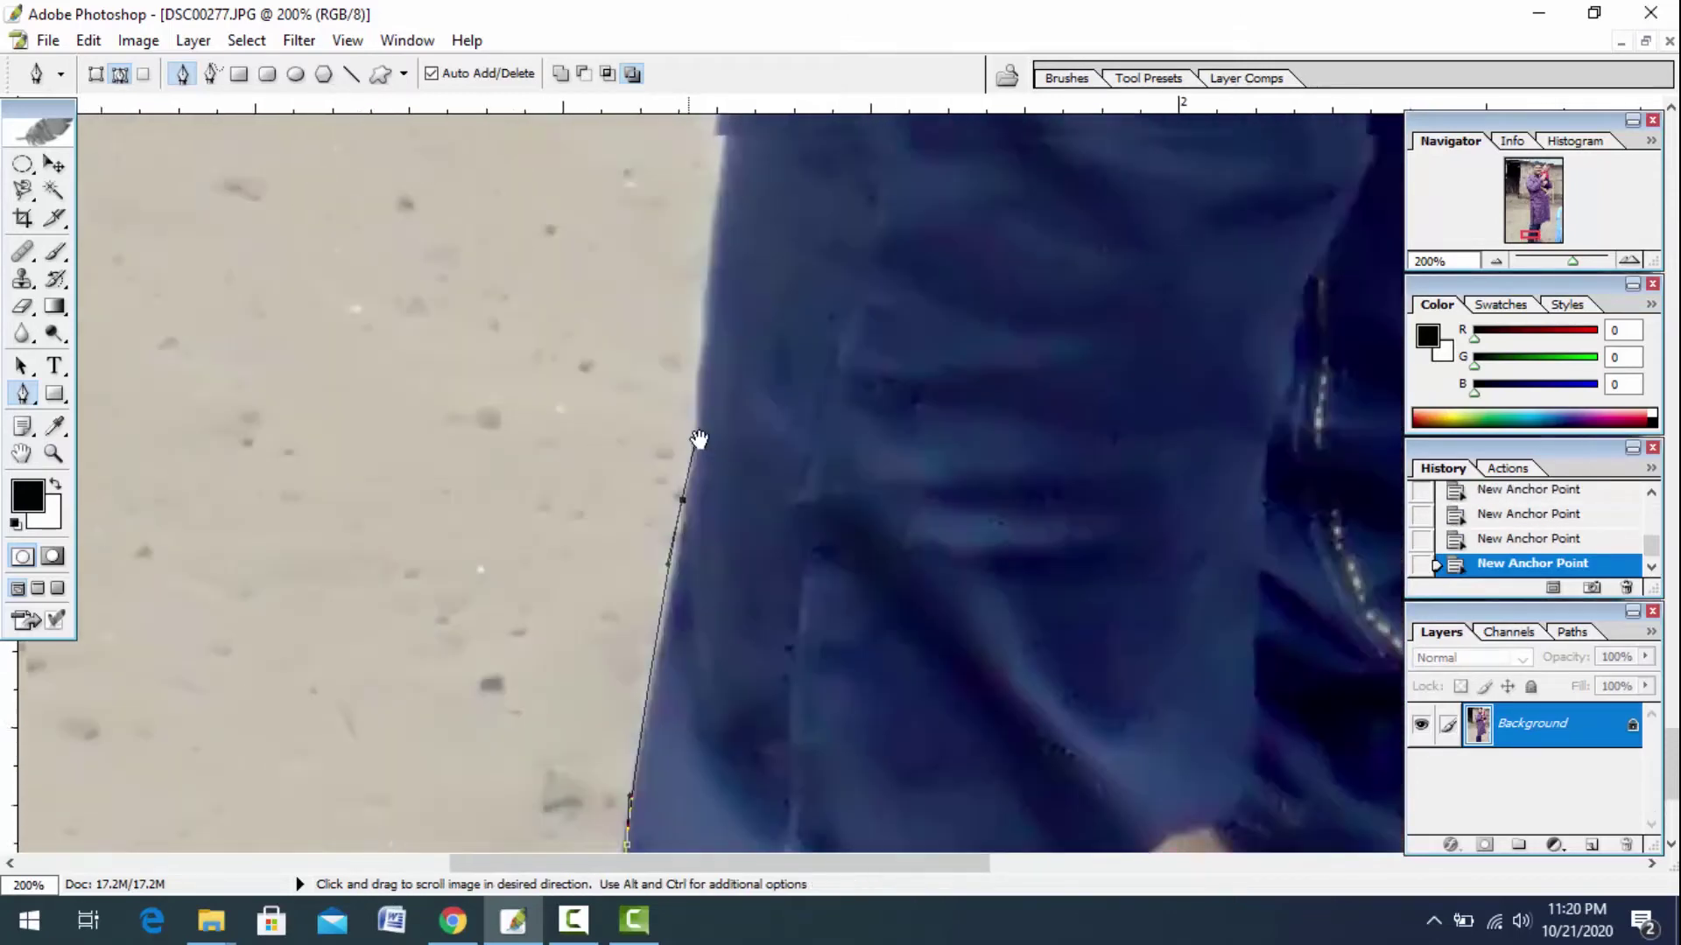
mouse_move(743, 269)
mouse_down()
mouse_move(760, 197)
mouse_move(715, 415)
mouse_up()
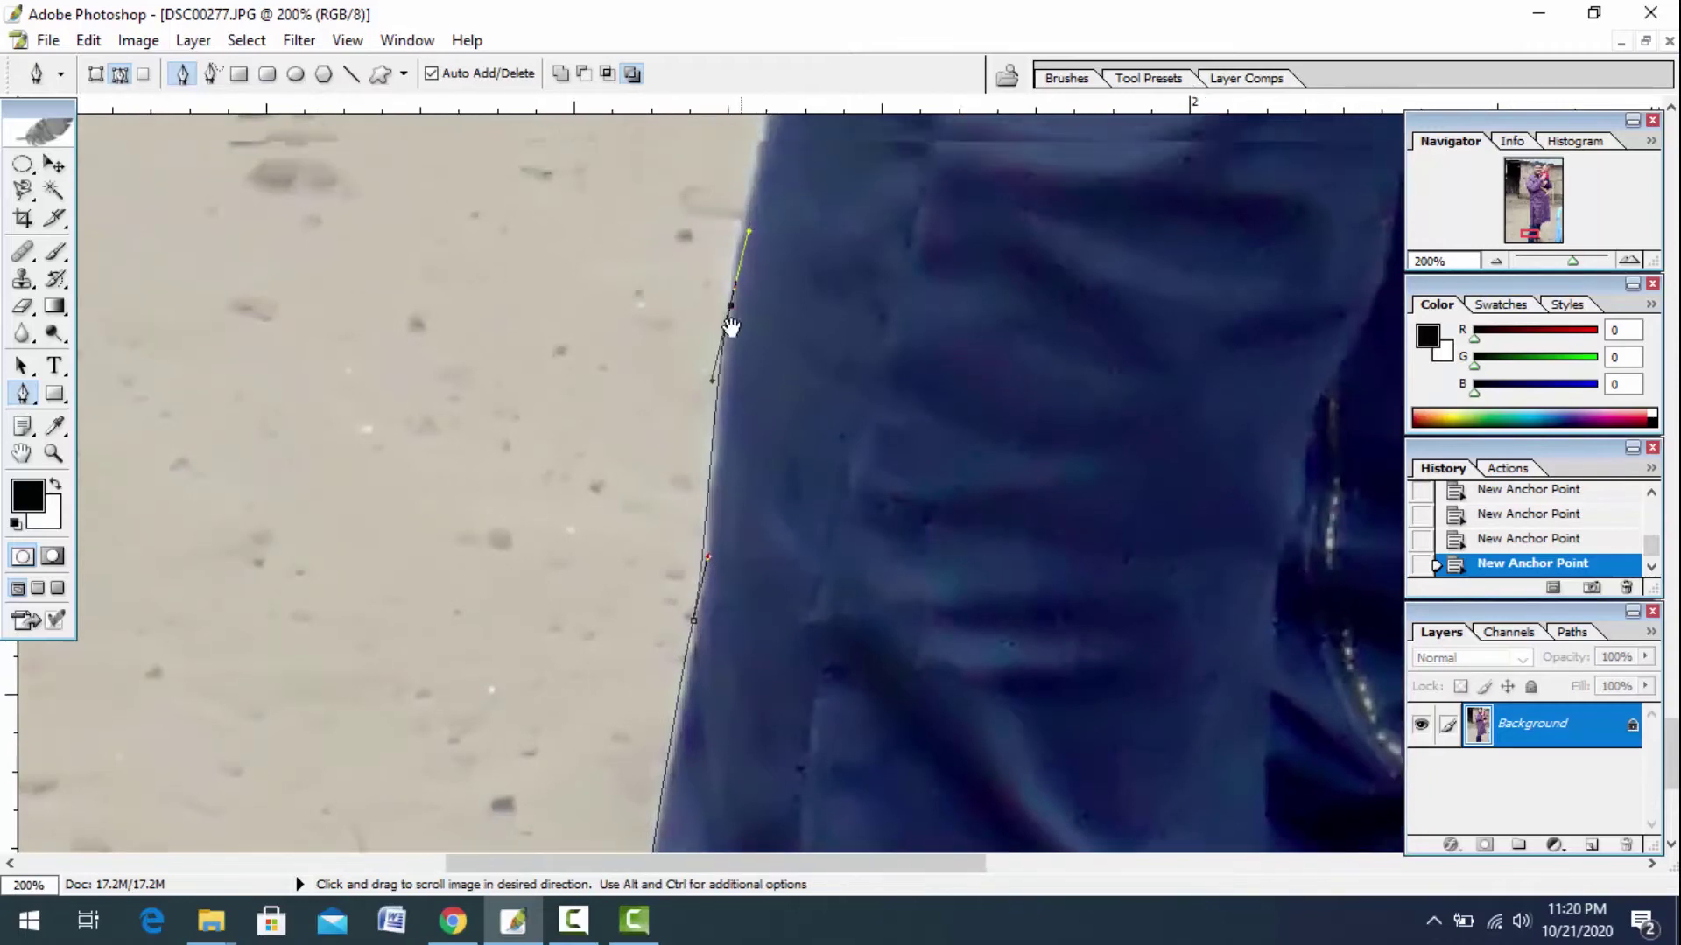
mouse_move(730, 307)
mouse_down()
mouse_move(778, 181)
mouse_move(864, 502)
mouse_up()
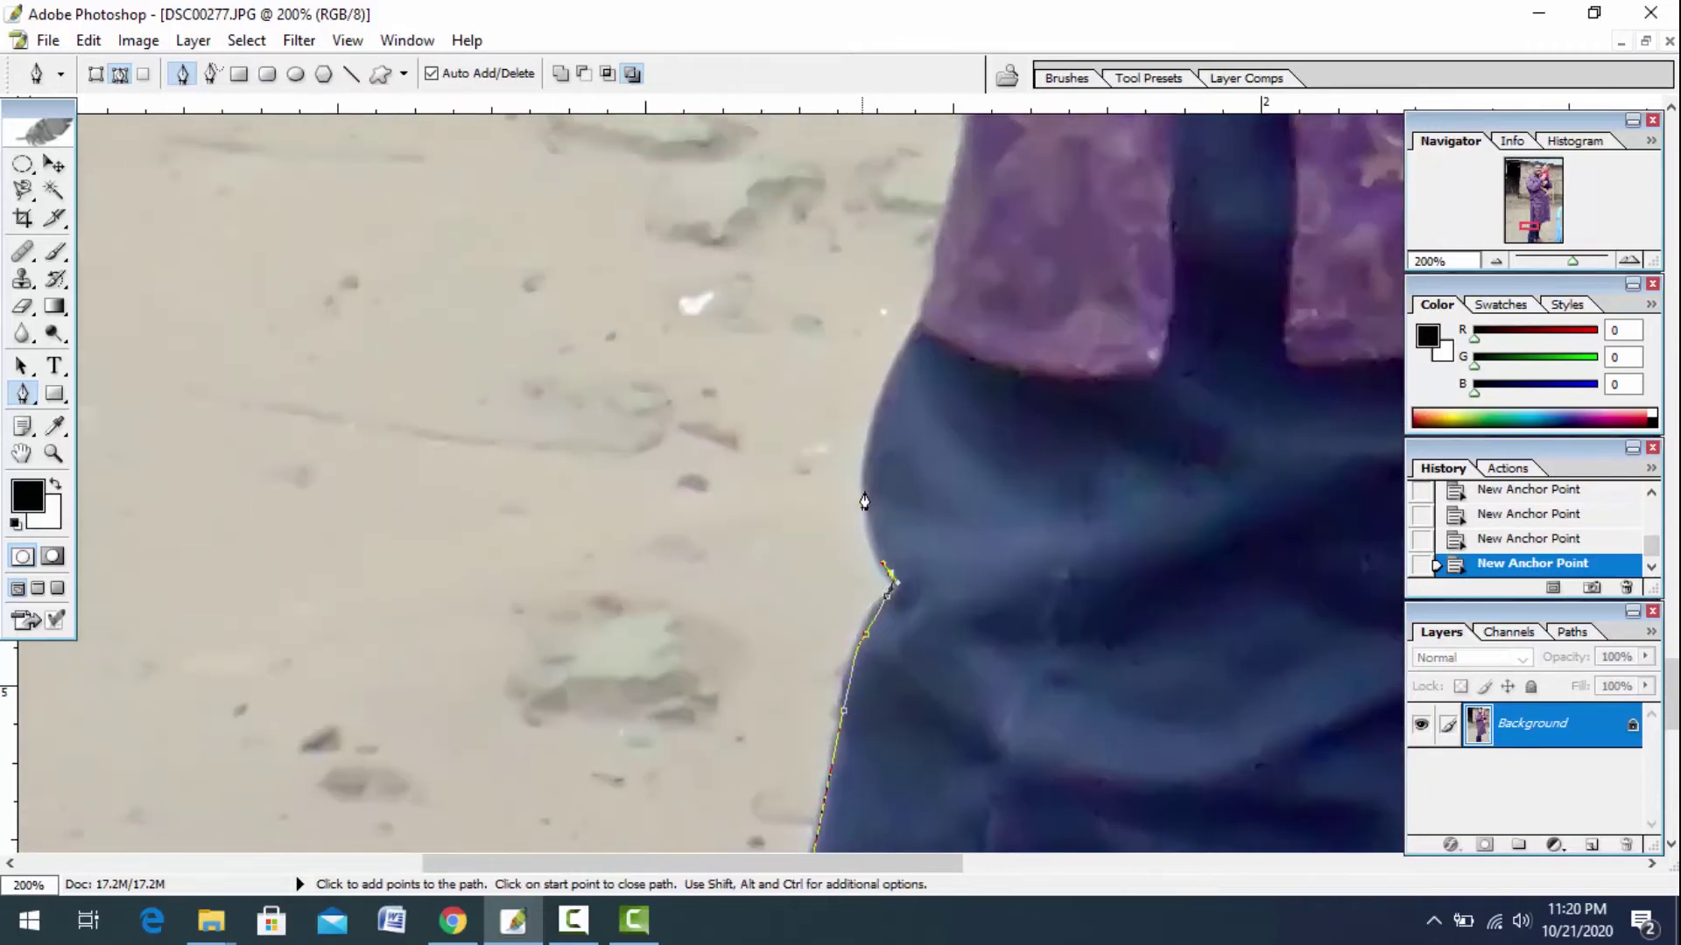
mouse_move(902, 361)
mouse_down()
mouse_move(918, 318)
mouse_move(907, 538)
mouse_up()
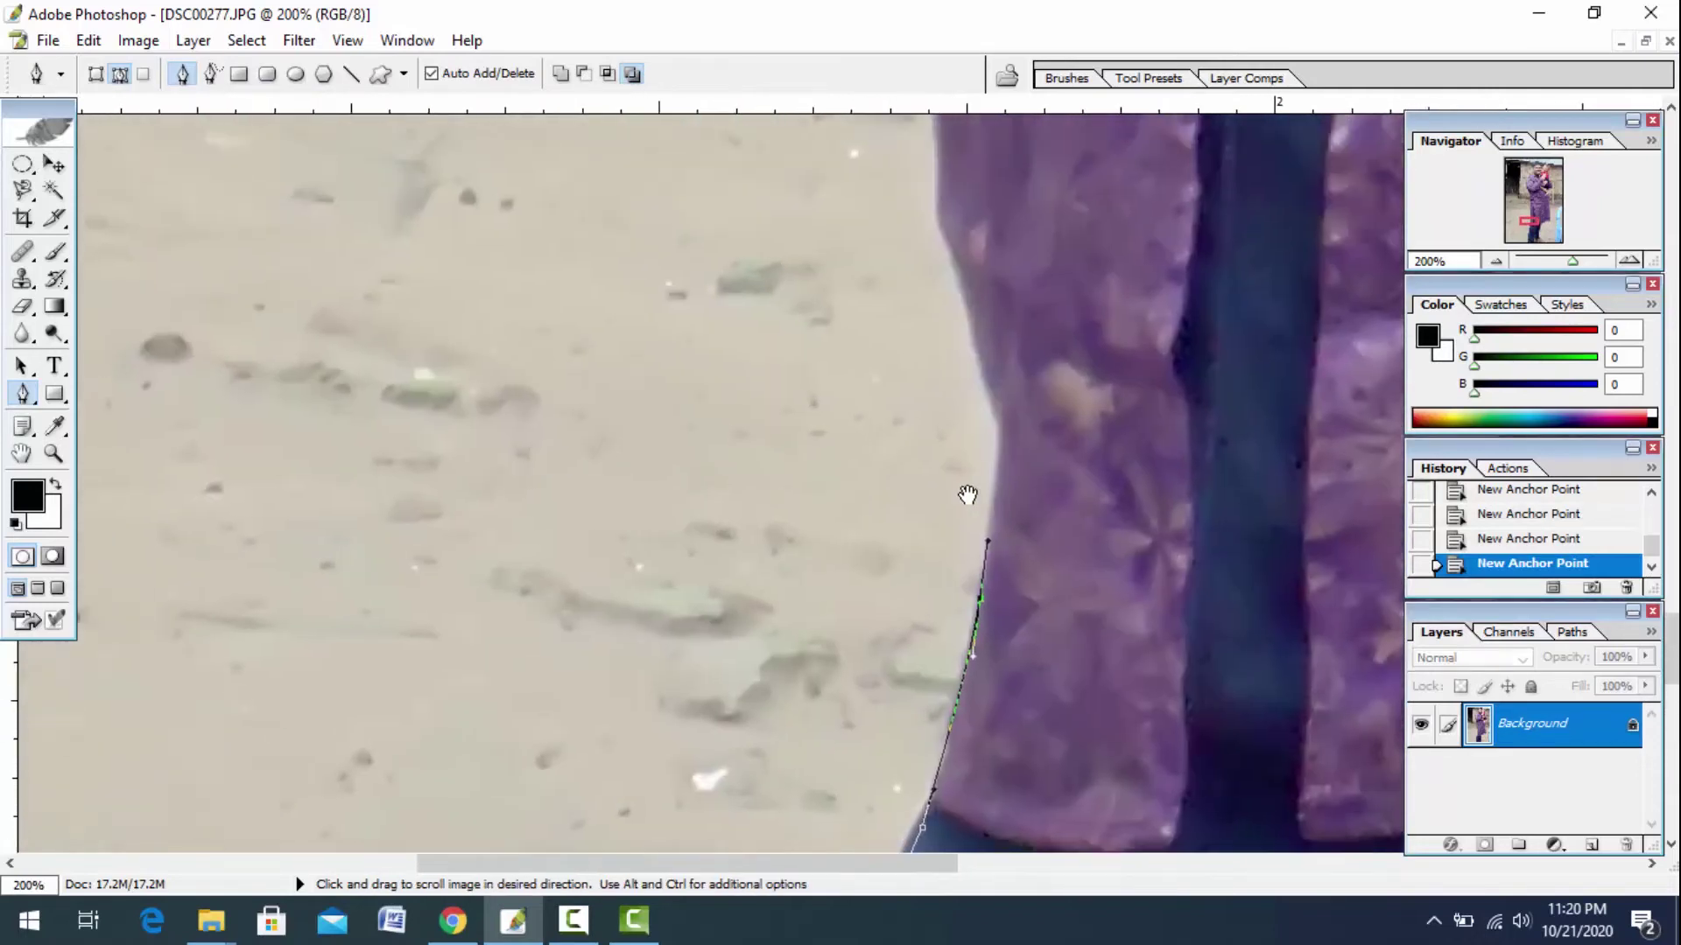
Continue the path with anchors up the purple kurta's hem and outer edge.
drag(957, 244, 968, 491)
drag(996, 411, 981, 356)
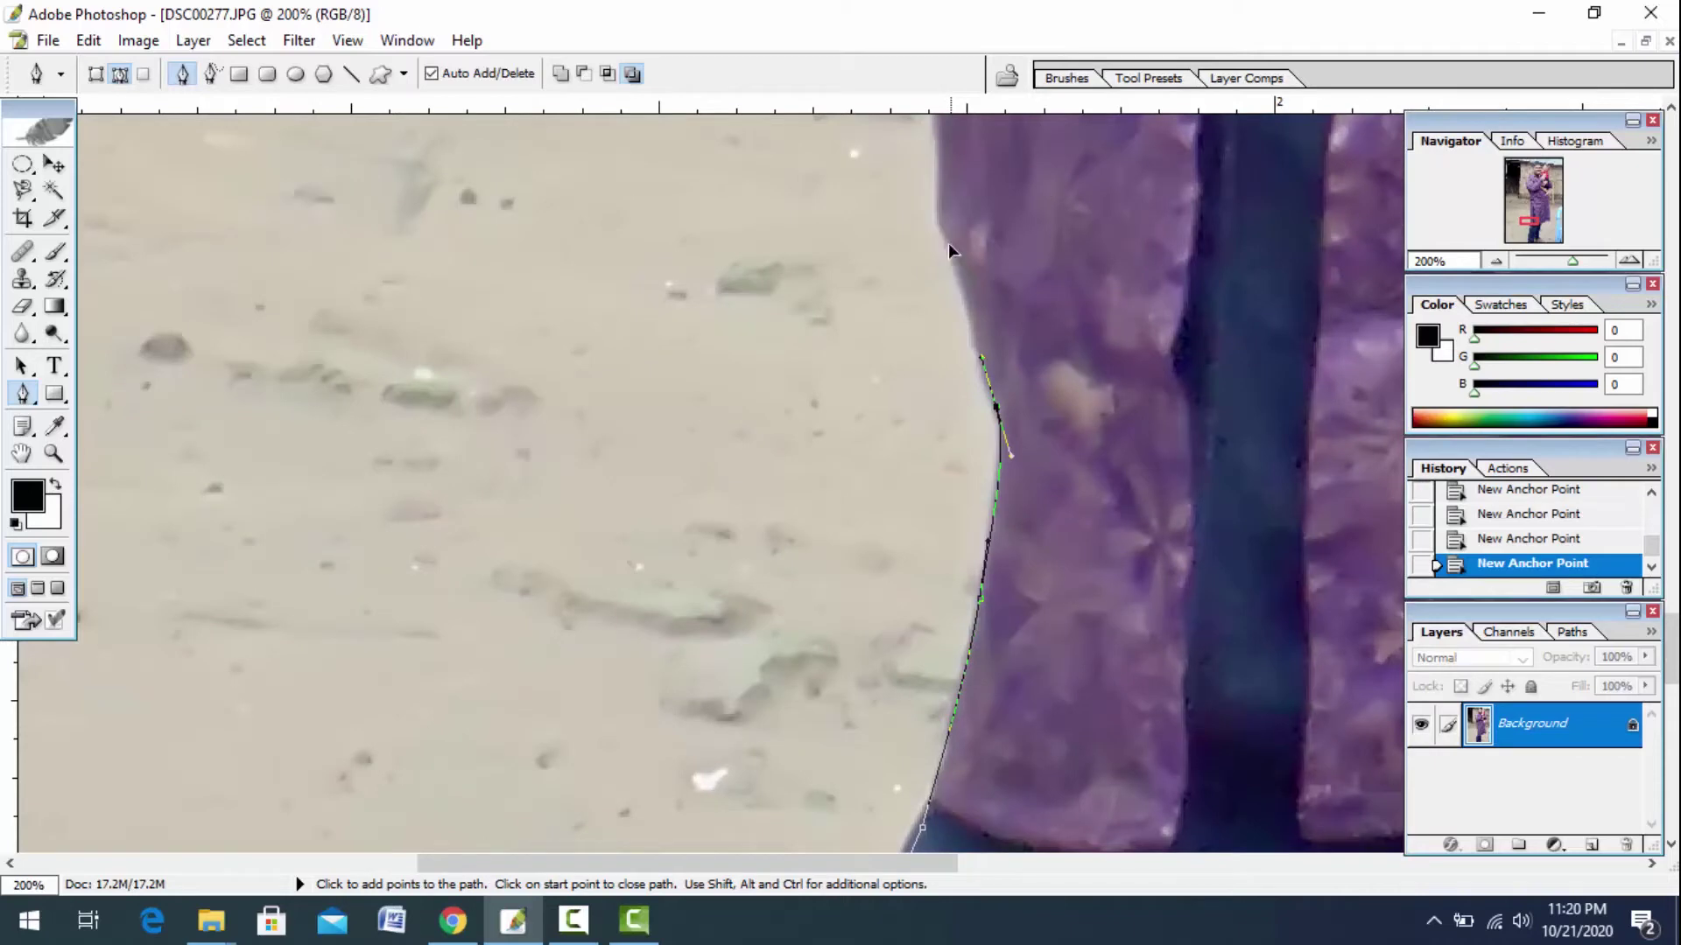
drag(950, 251, 940, 219)
drag(939, 219, 926, 481)
click(929, 215)
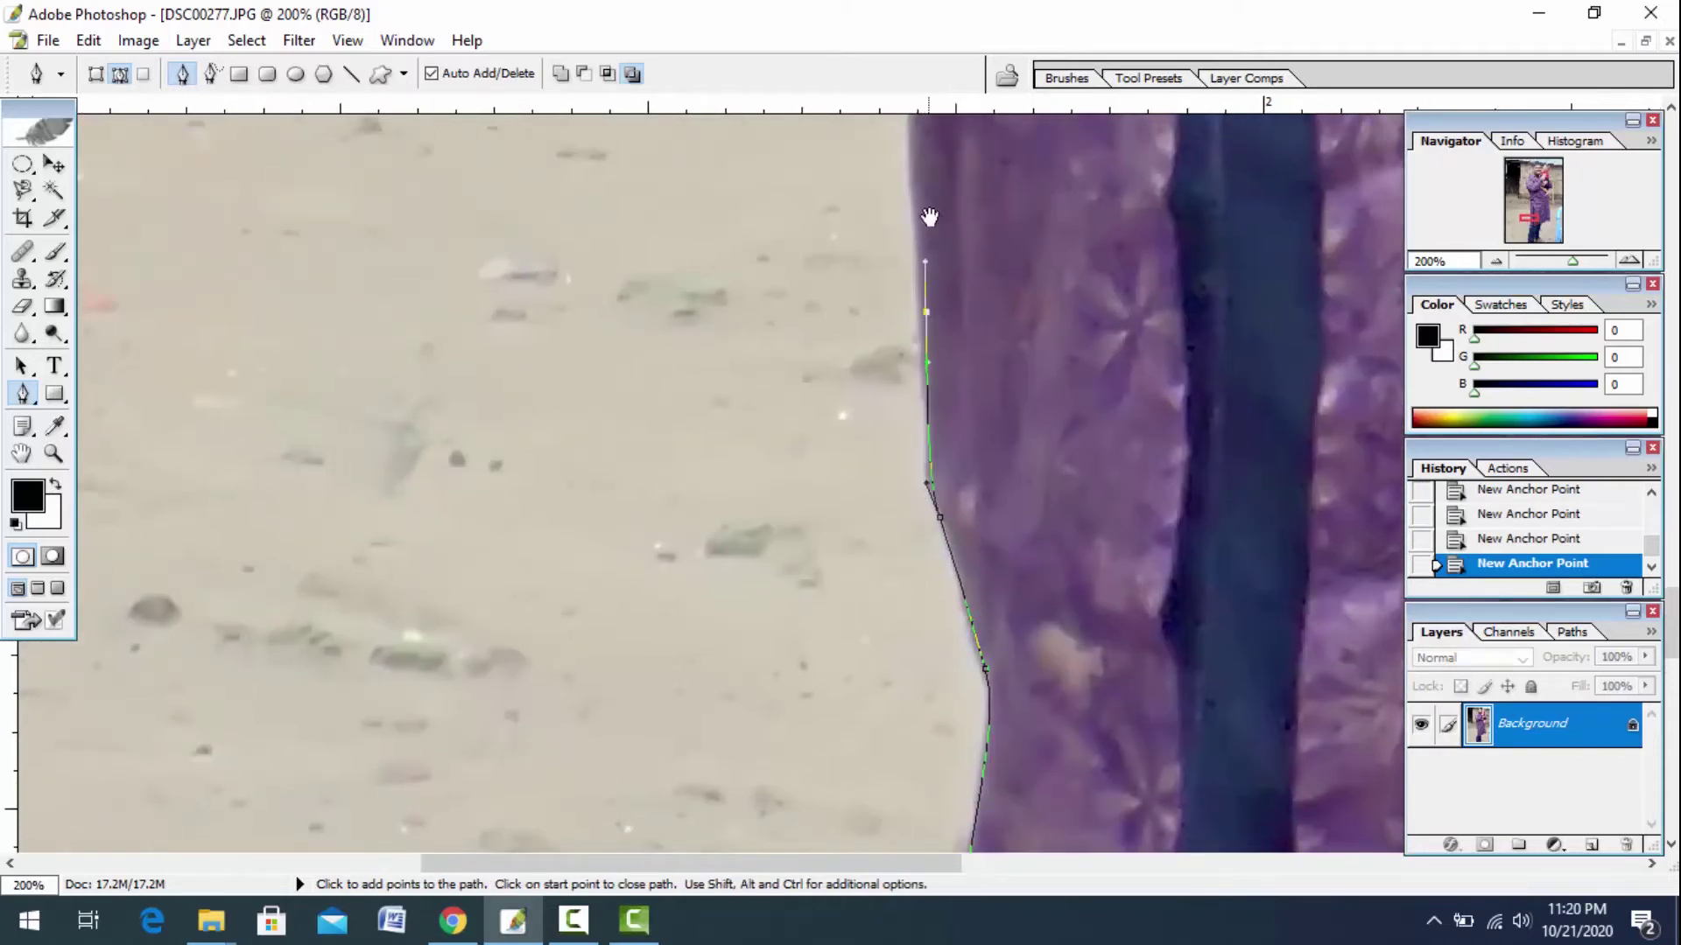
drag(929, 216, 932, 586)
drag(932, 432, 999, 476)
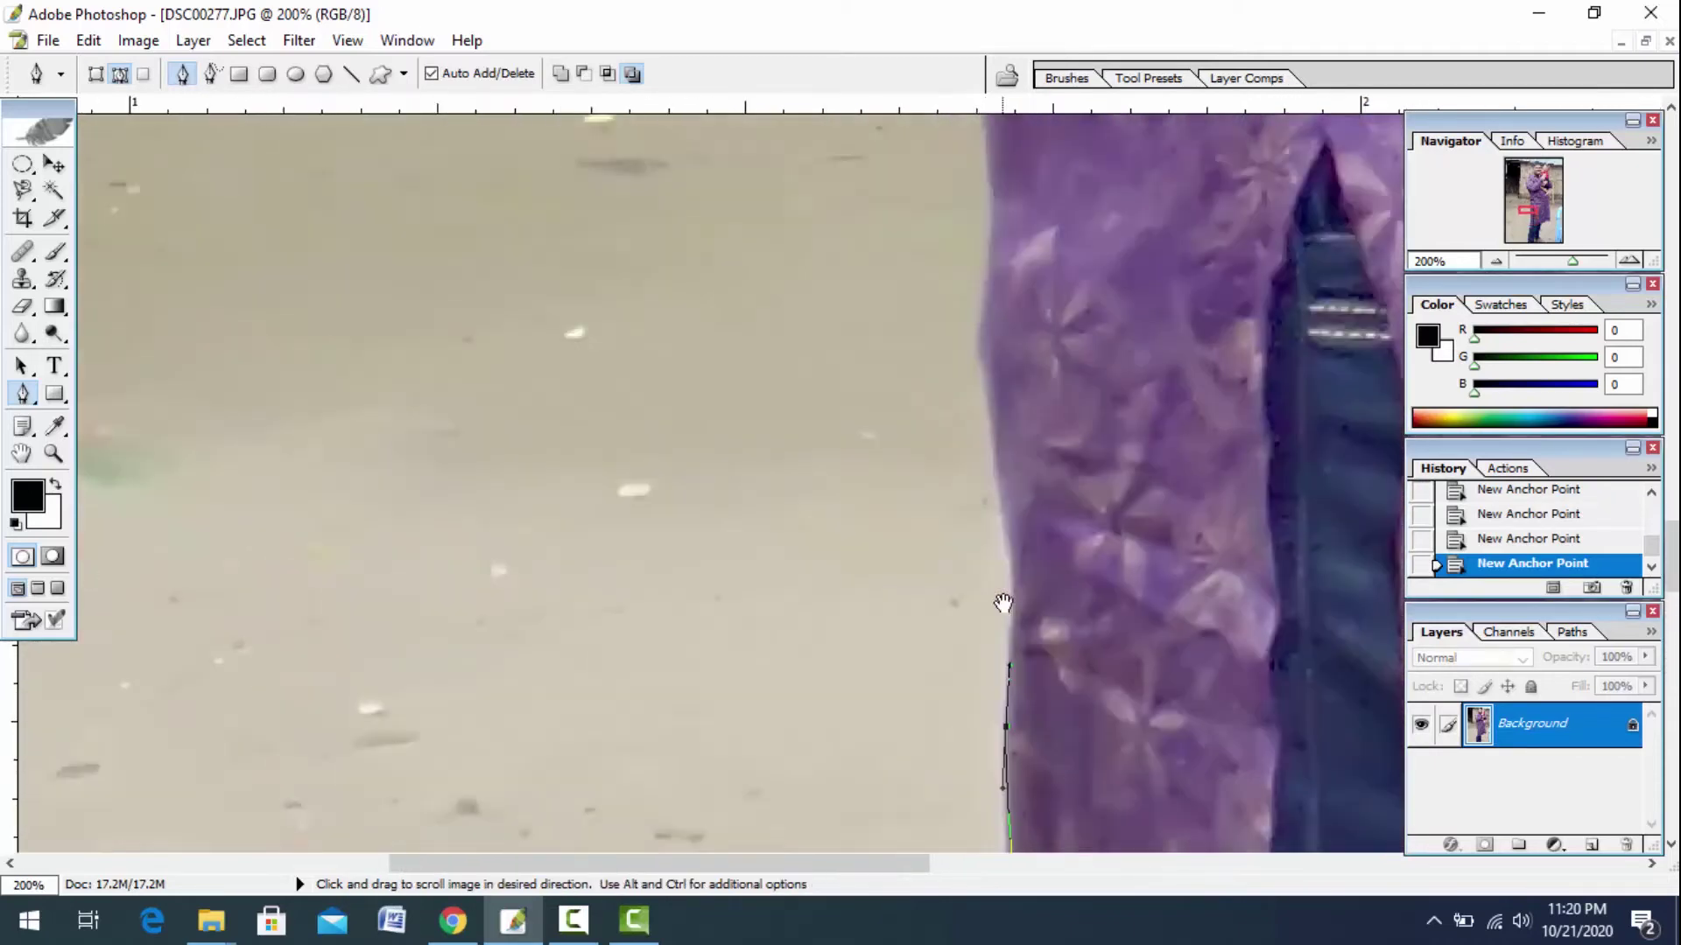
drag(968, 375, 907, 544)
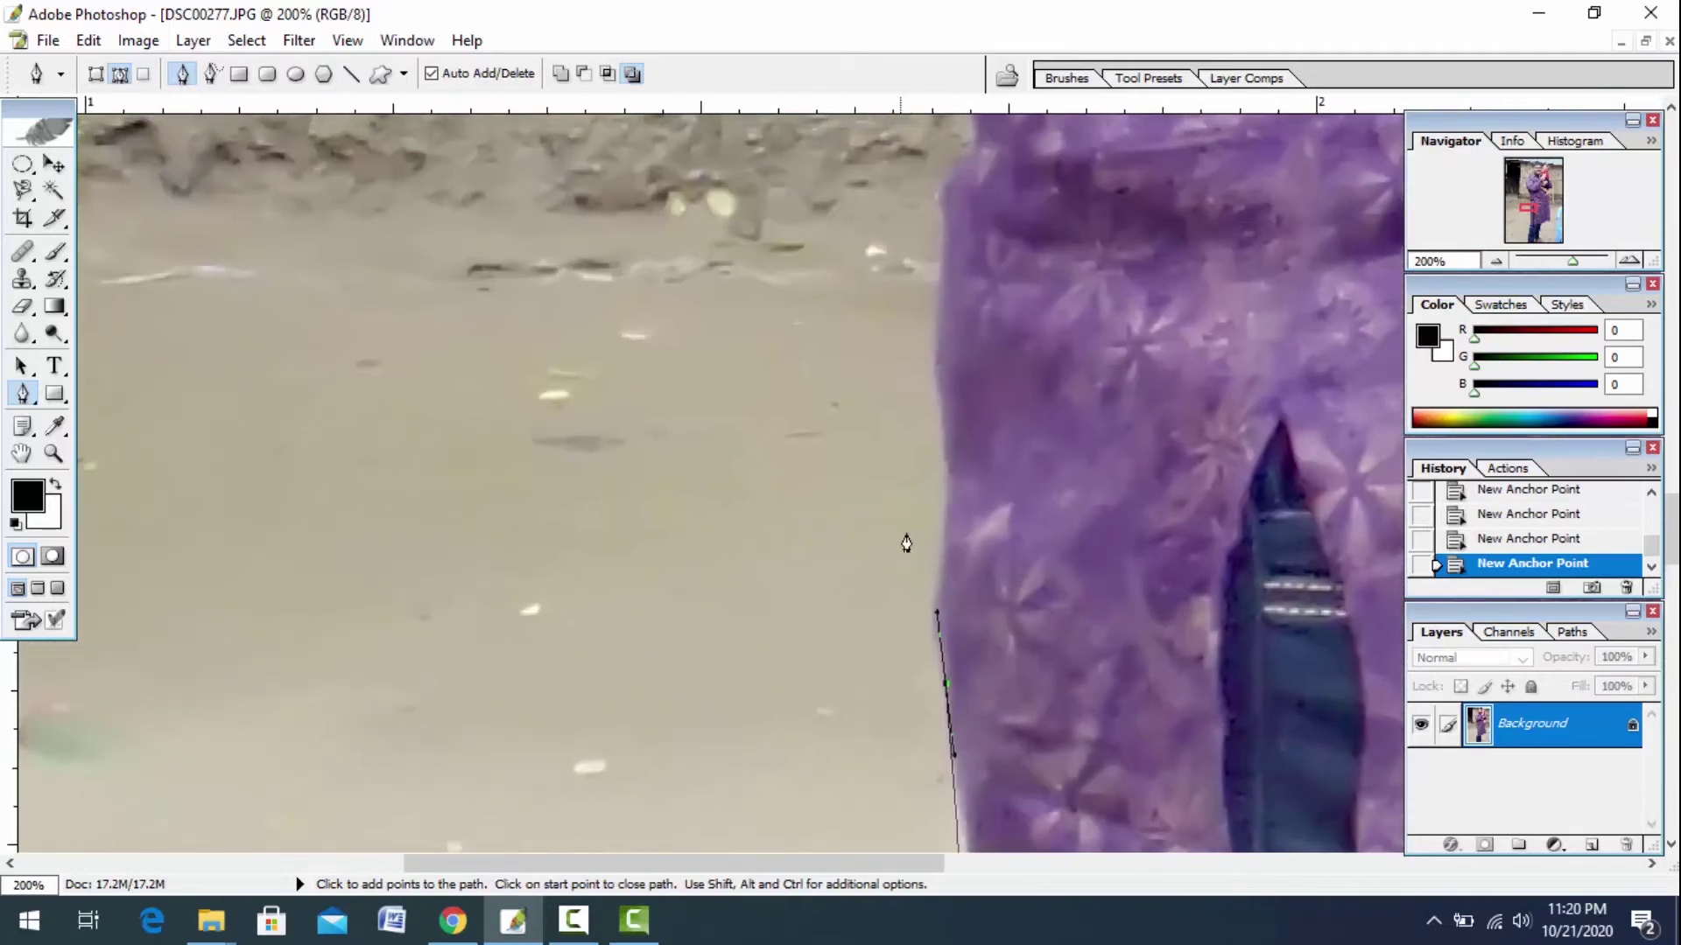
mouse_move(946, 357)
mouse_down()
mouse_move(946, 299)
mouse_move(913, 520)
mouse_up()
click(912, 500)
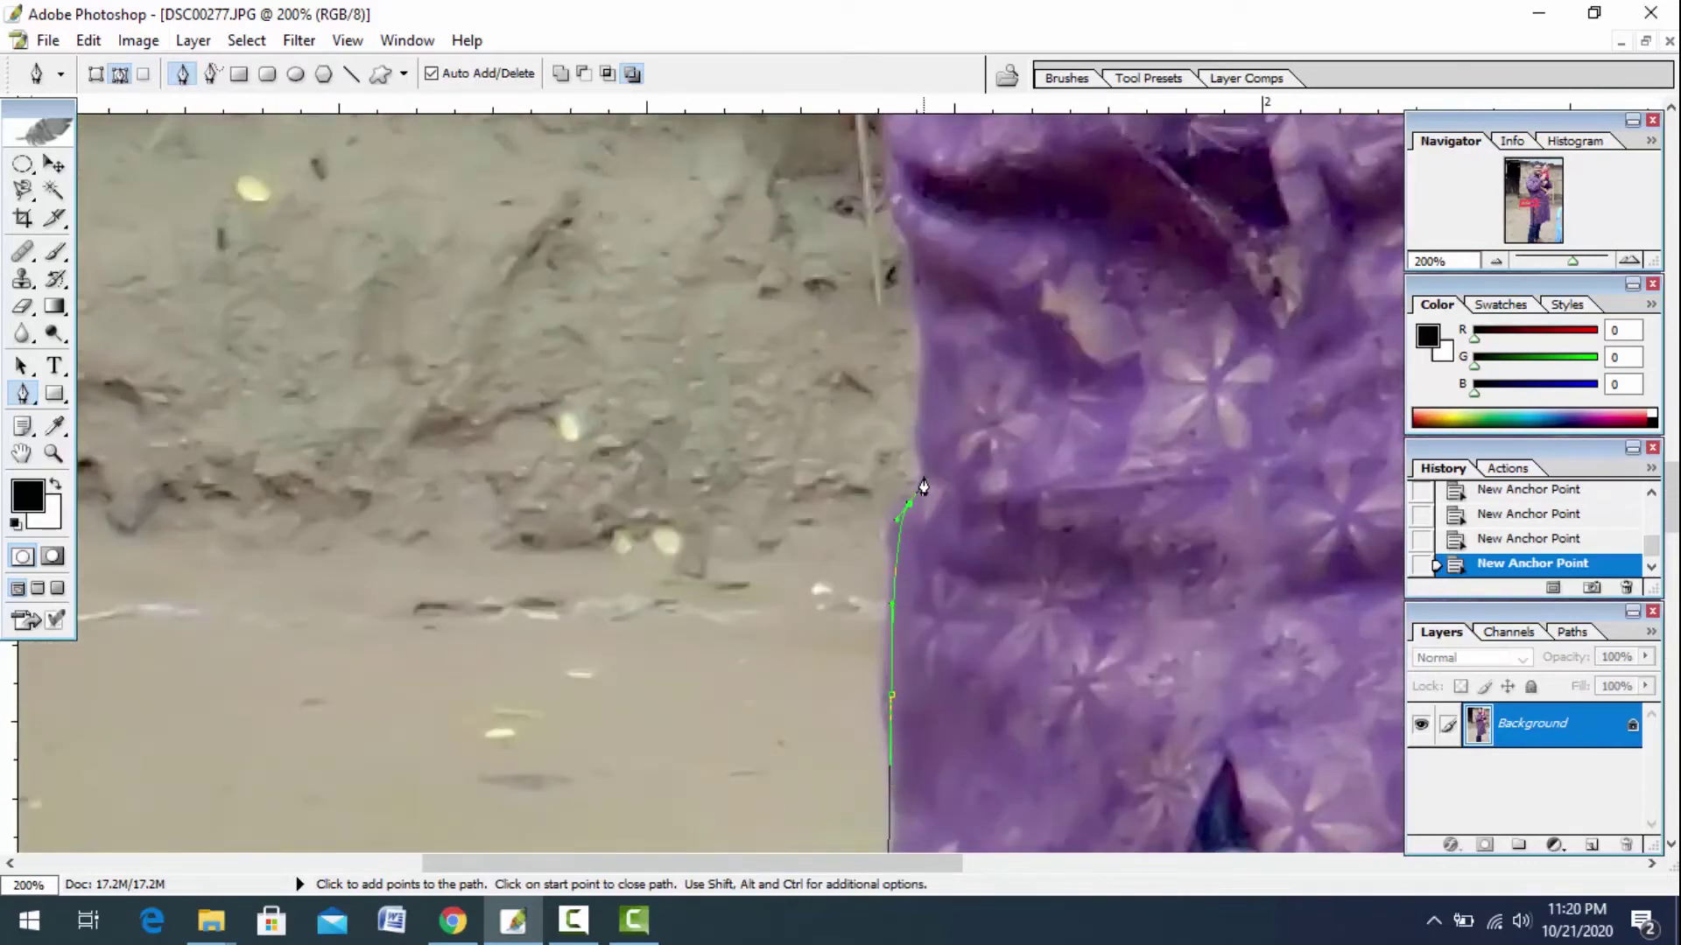
click(924, 442)
click(922, 365)
click(923, 327)
drag(934, 353, 947, 553)
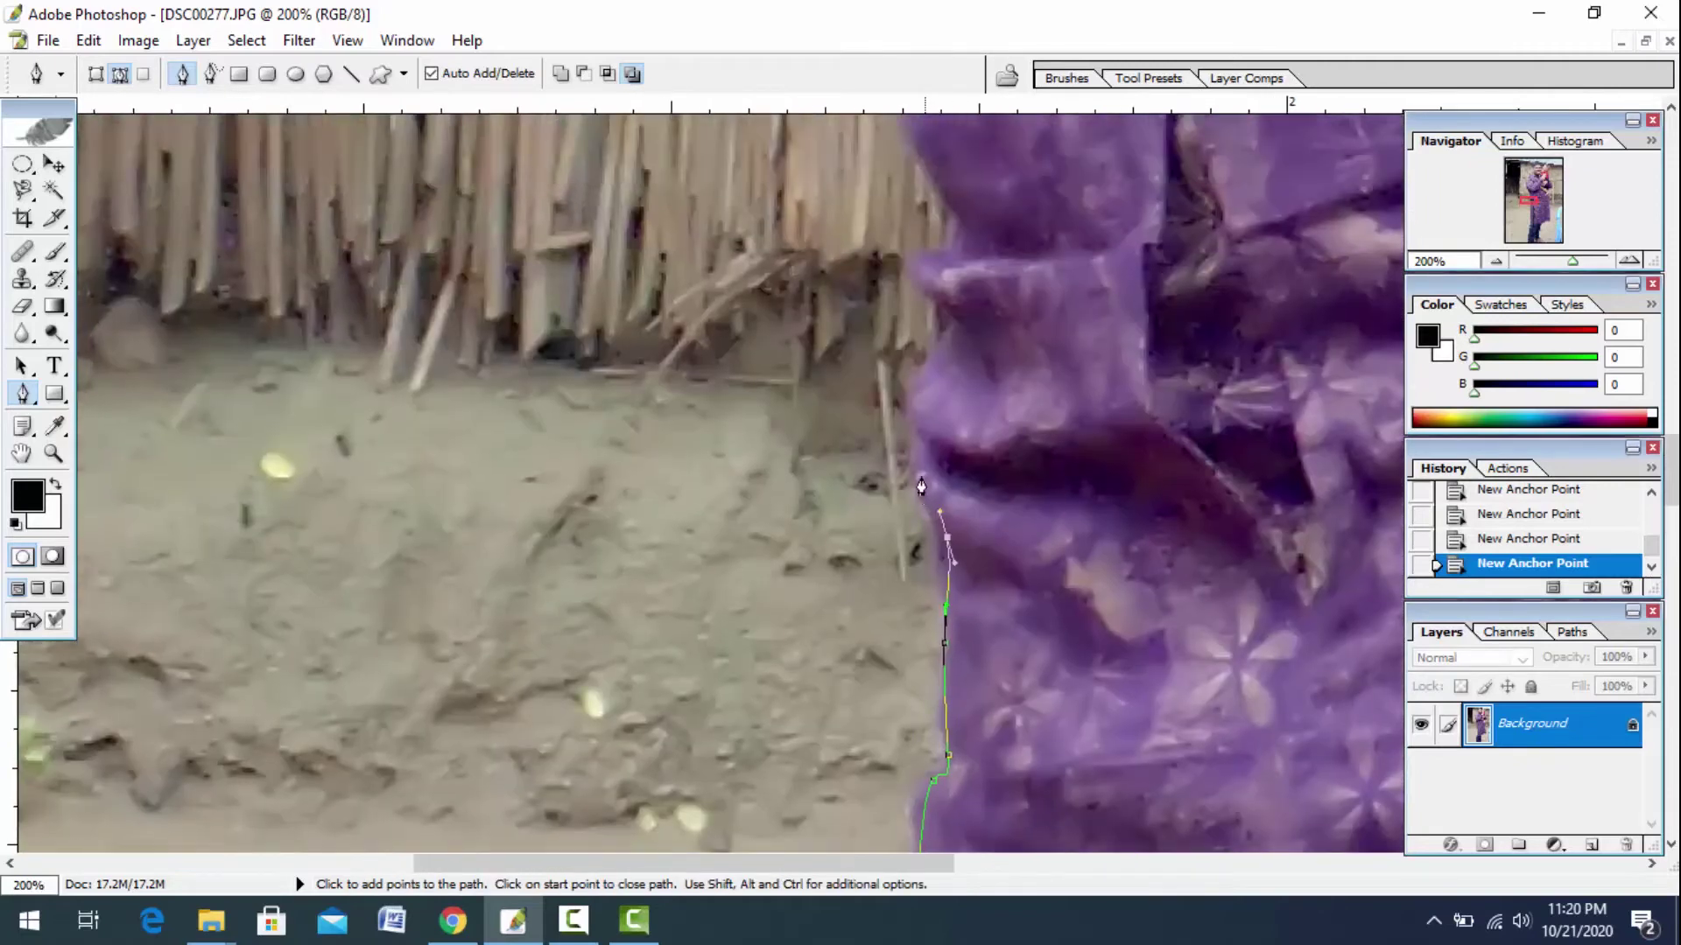
drag(919, 475, 916, 446)
click(930, 351)
click(946, 325)
click(926, 262)
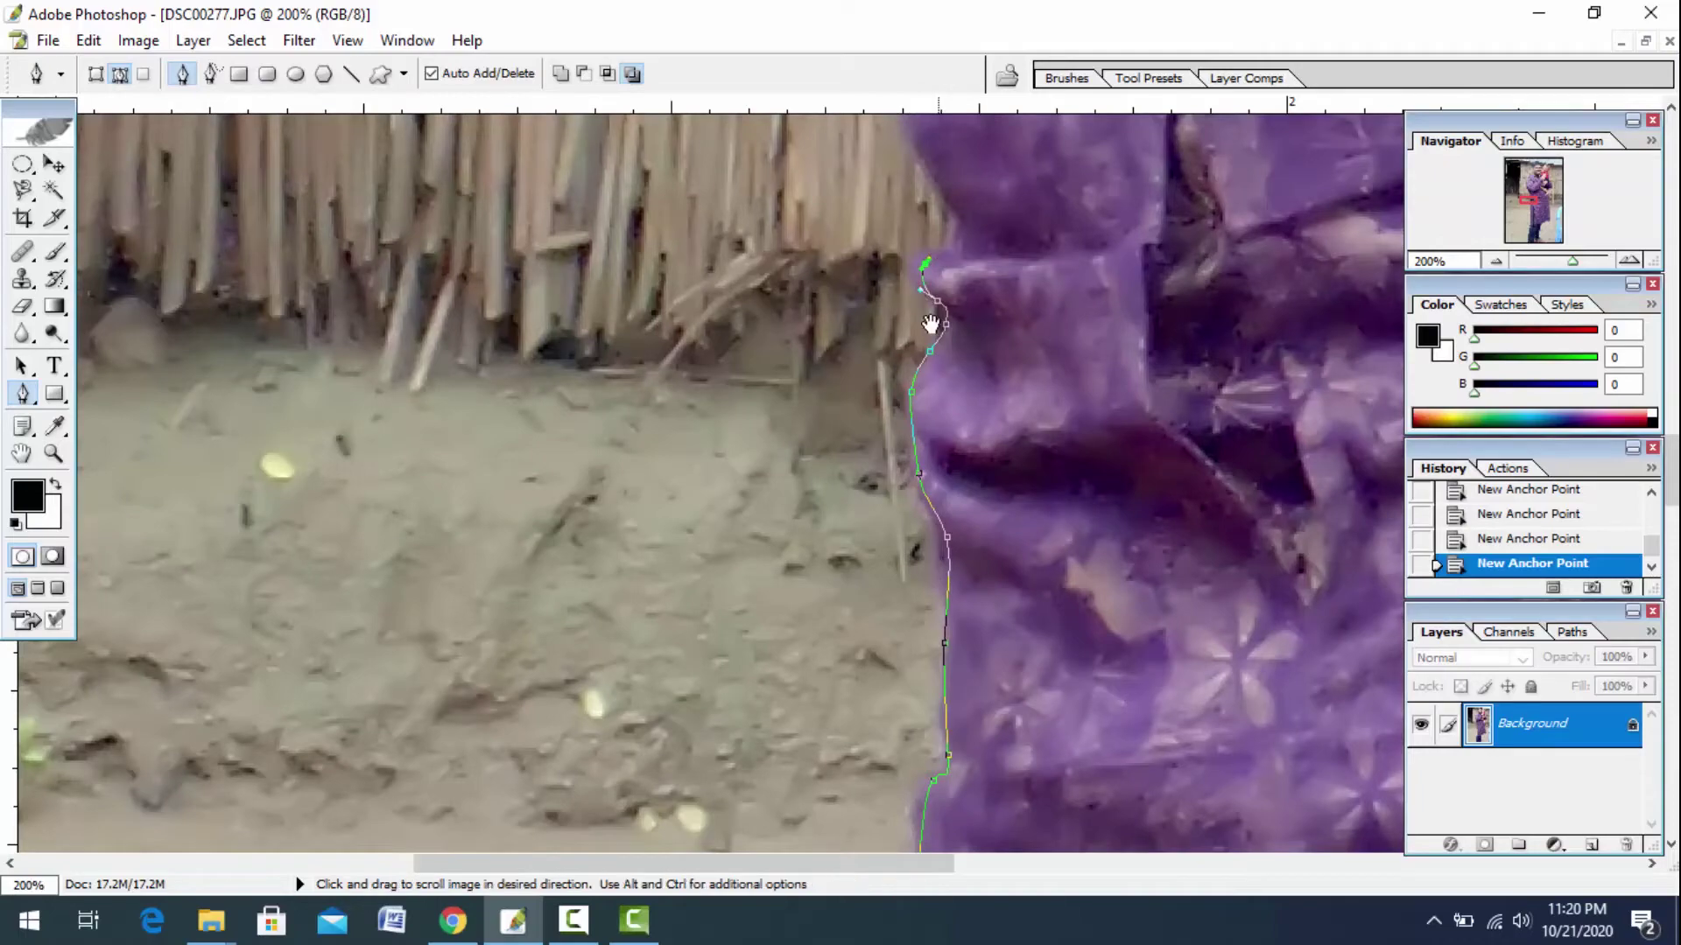
drag(930, 264, 824, 648)
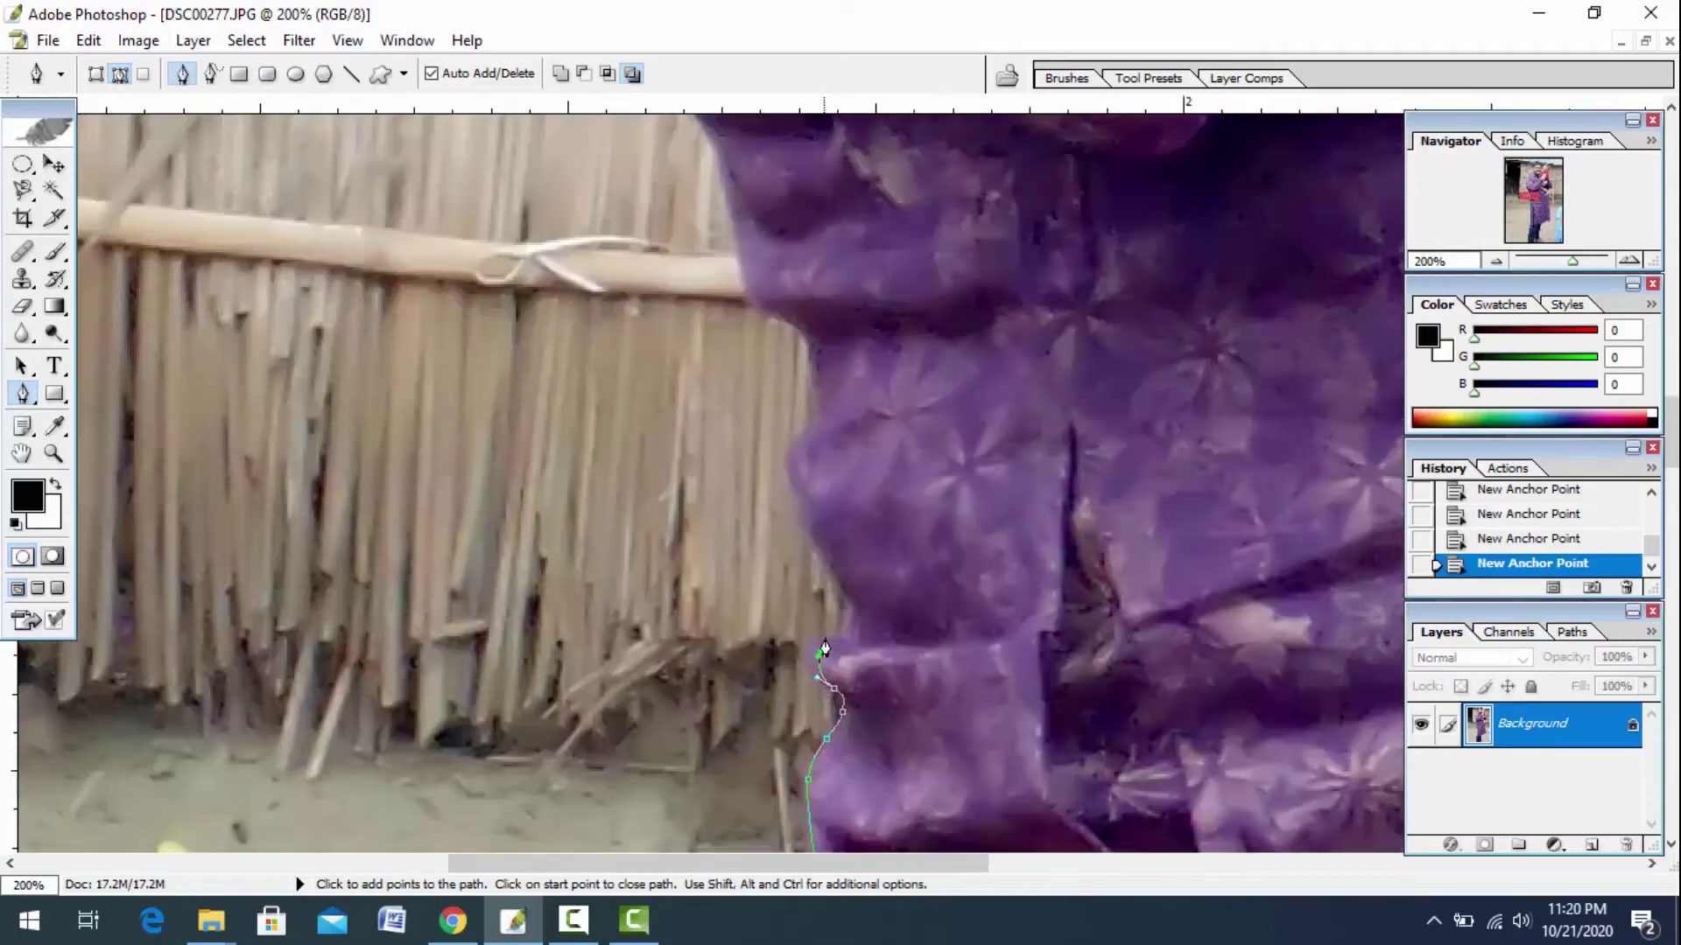
click(855, 604)
click(827, 552)
click(800, 501)
drag(802, 449, 813, 429)
click(815, 348)
click(777, 312)
Trace anchors along the sleeve and arm edge.
drag(793, 281, 847, 510)
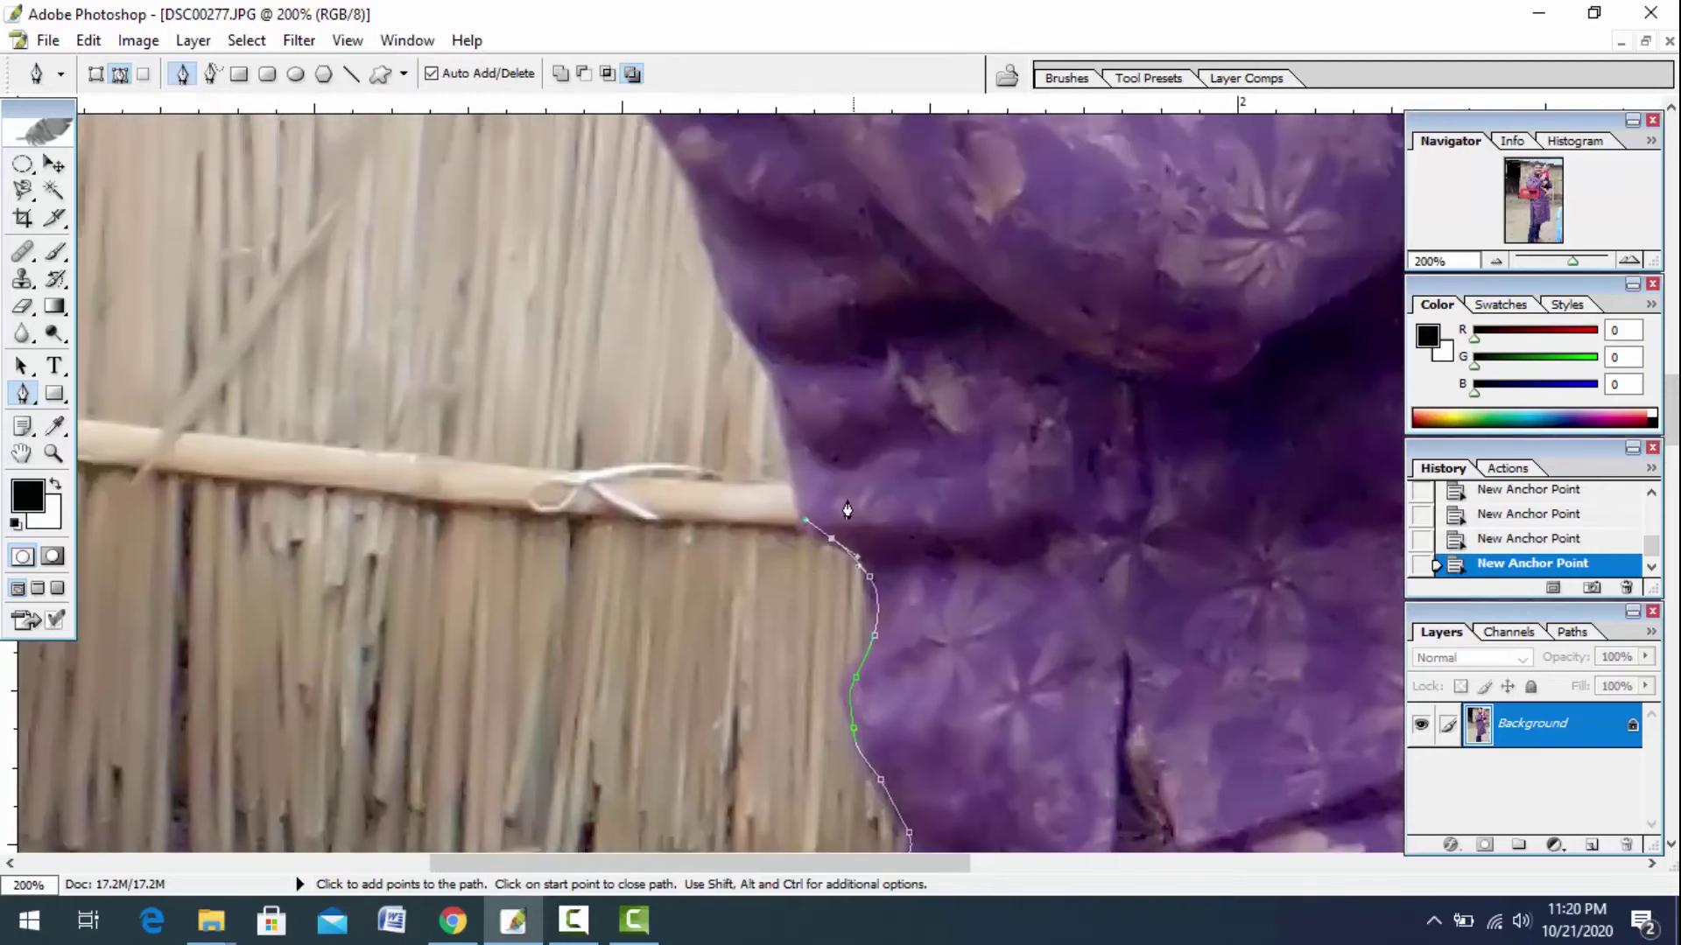
click(802, 464)
click(780, 408)
click(758, 350)
drag(730, 315, 755, 385)
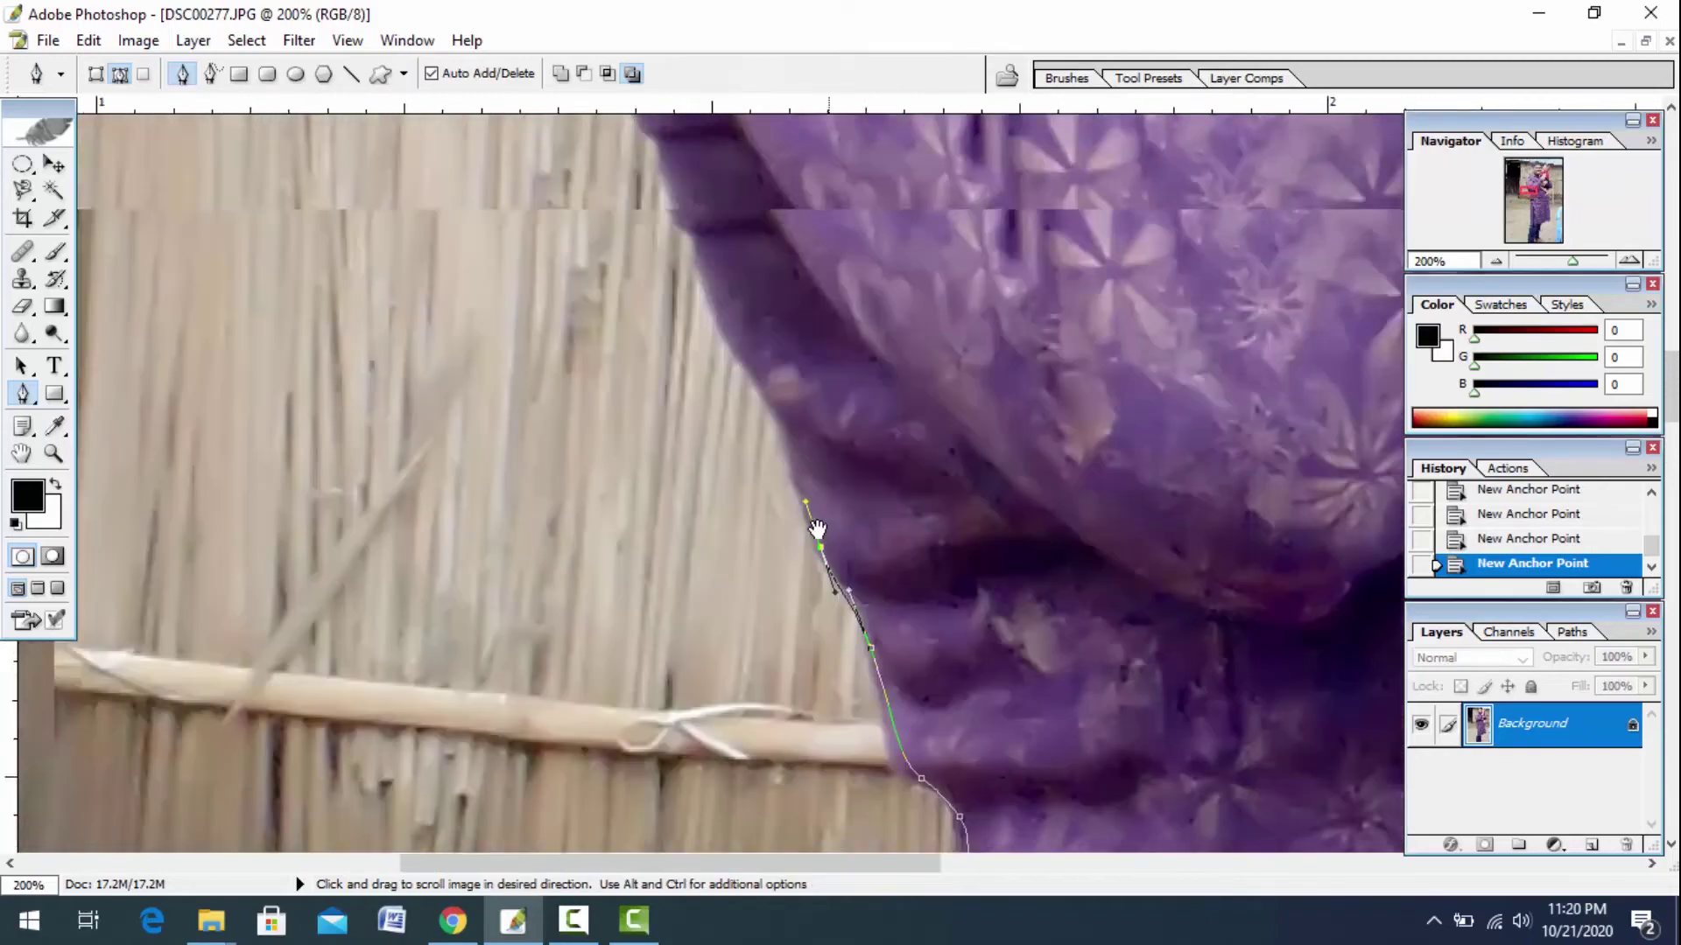
click(748, 375)
click(725, 339)
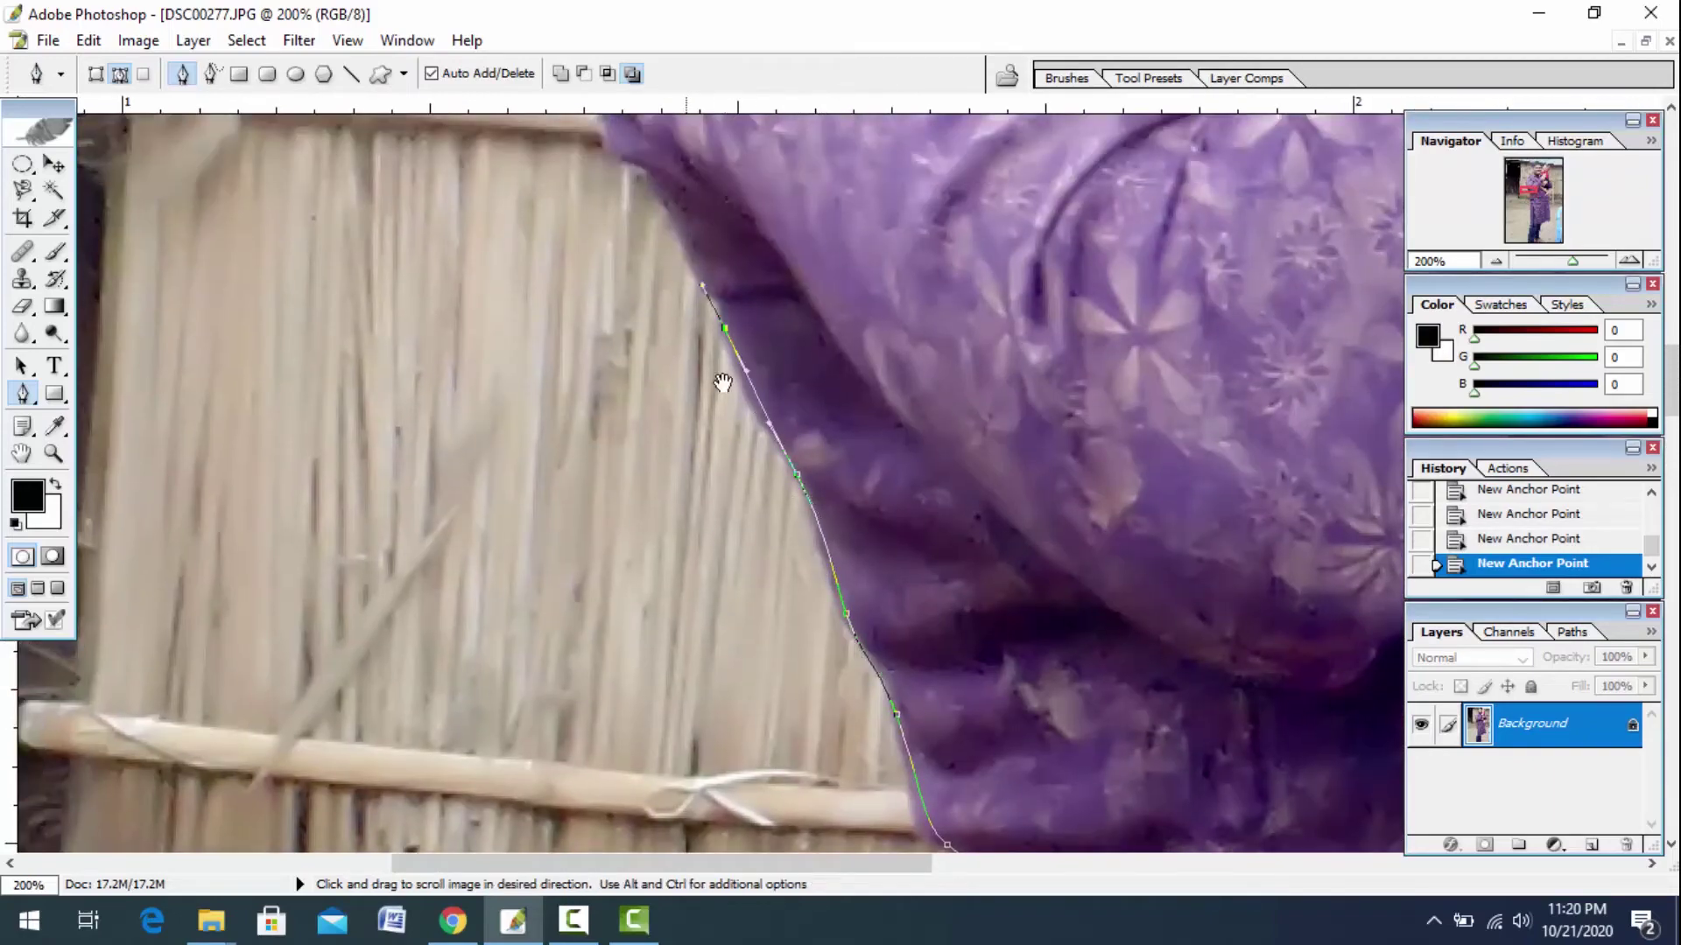
click(704, 291)
drag(713, 269, 821, 605)
click(768, 533)
click(730, 485)
click(703, 433)
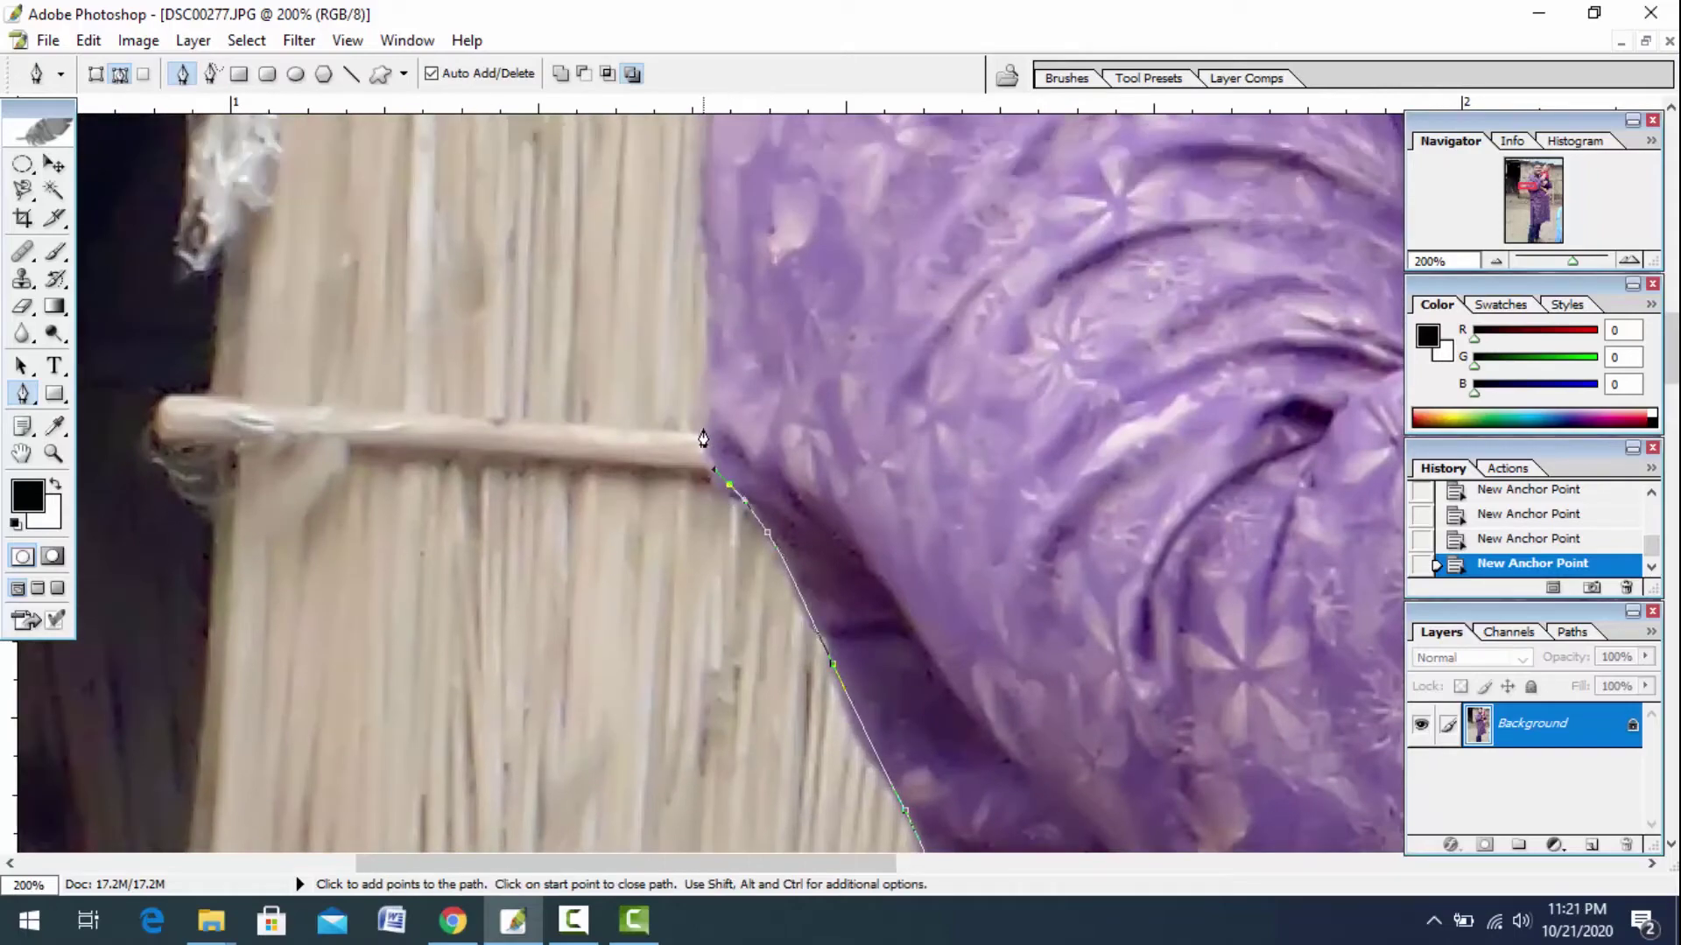
drag(711, 347, 705, 313)
Trace anchors over the curve of the purple shoulder.
drag(740, 514, 773, 896)
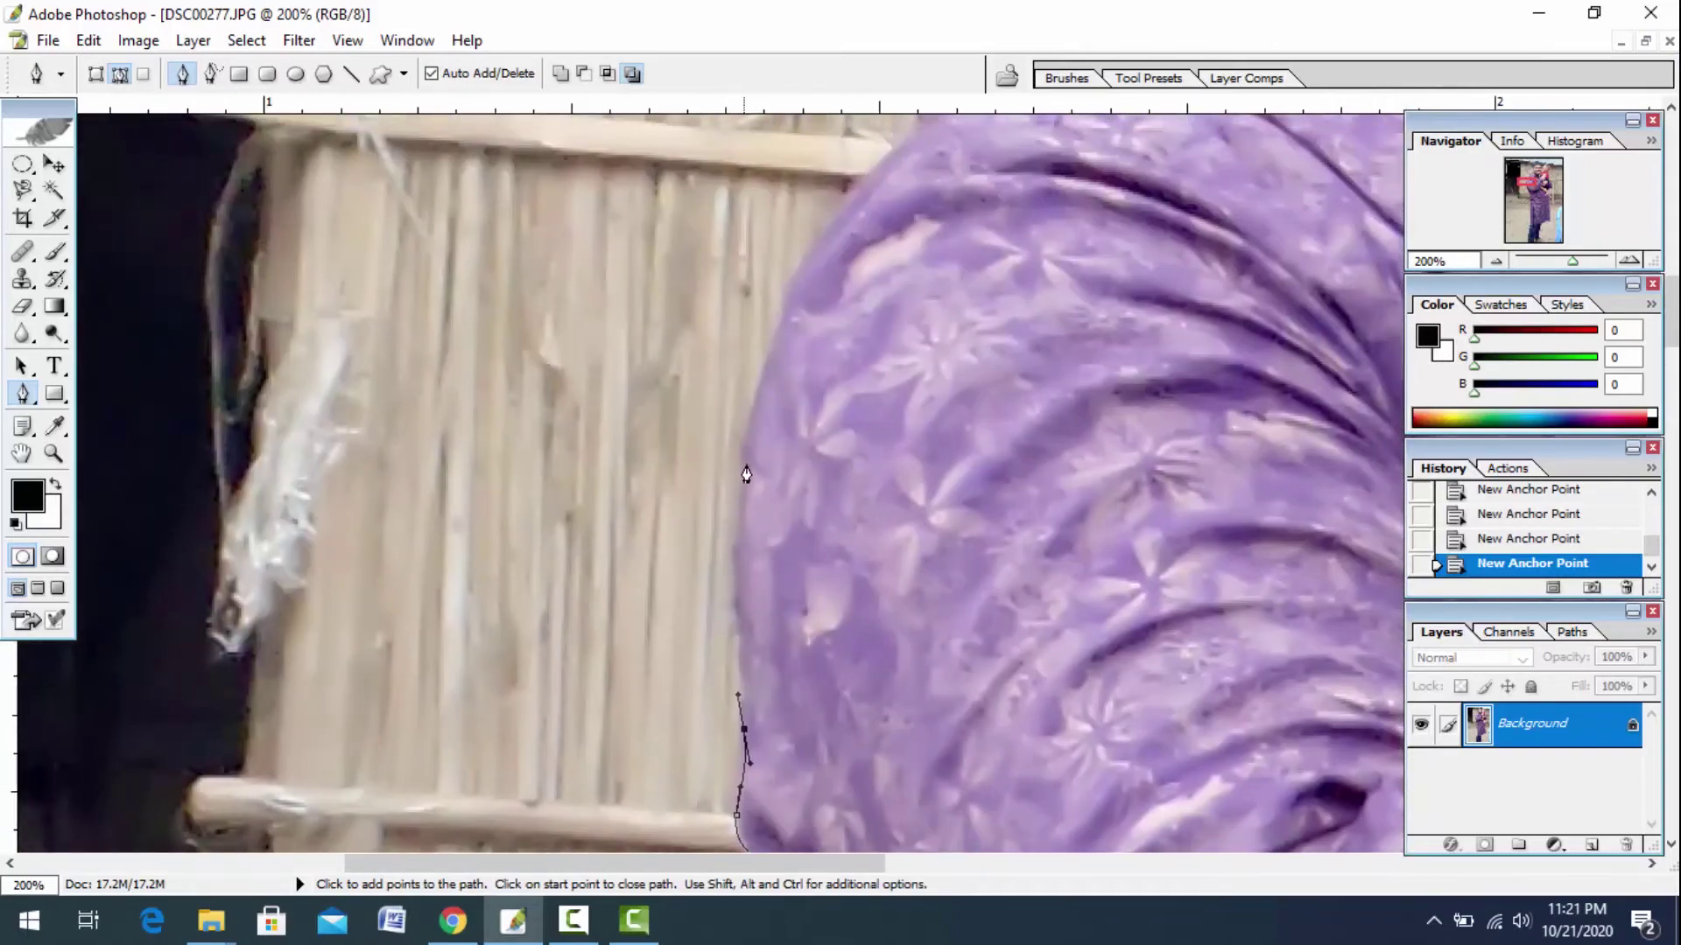
click(746, 475)
click(757, 426)
click(764, 363)
click(780, 329)
click(798, 290)
drag(776, 278, 724, 620)
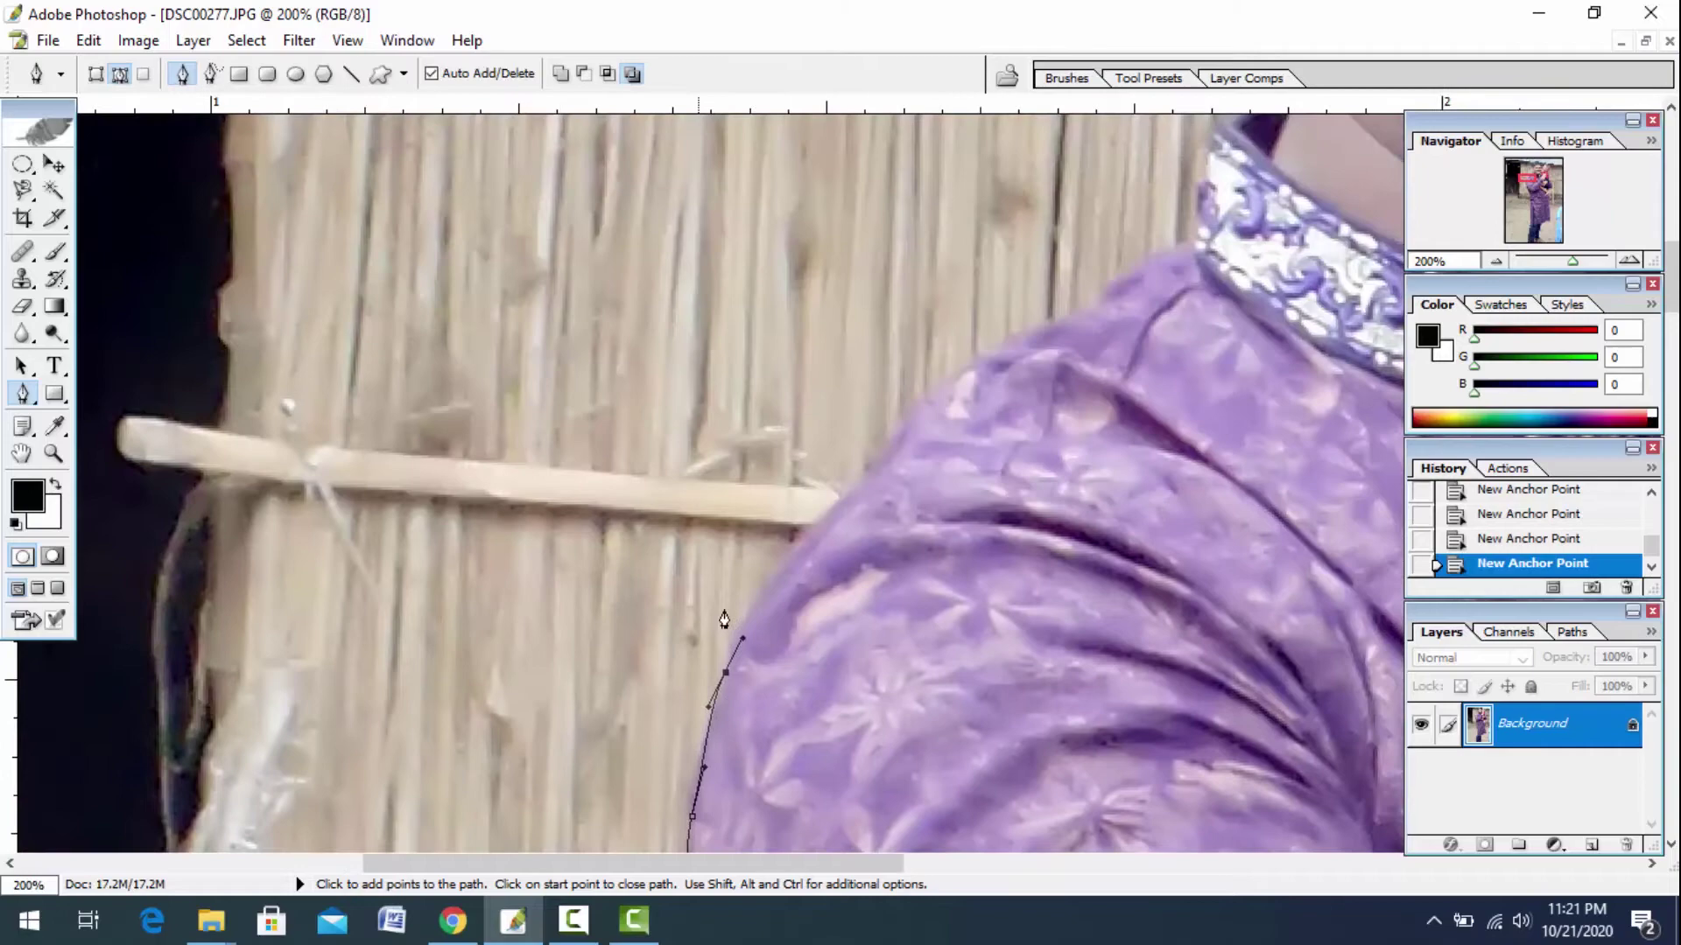
click(815, 531)
click(846, 489)
click(877, 446)
click(930, 398)
click(965, 372)
click(1002, 344)
click(1031, 332)
click(1061, 321)
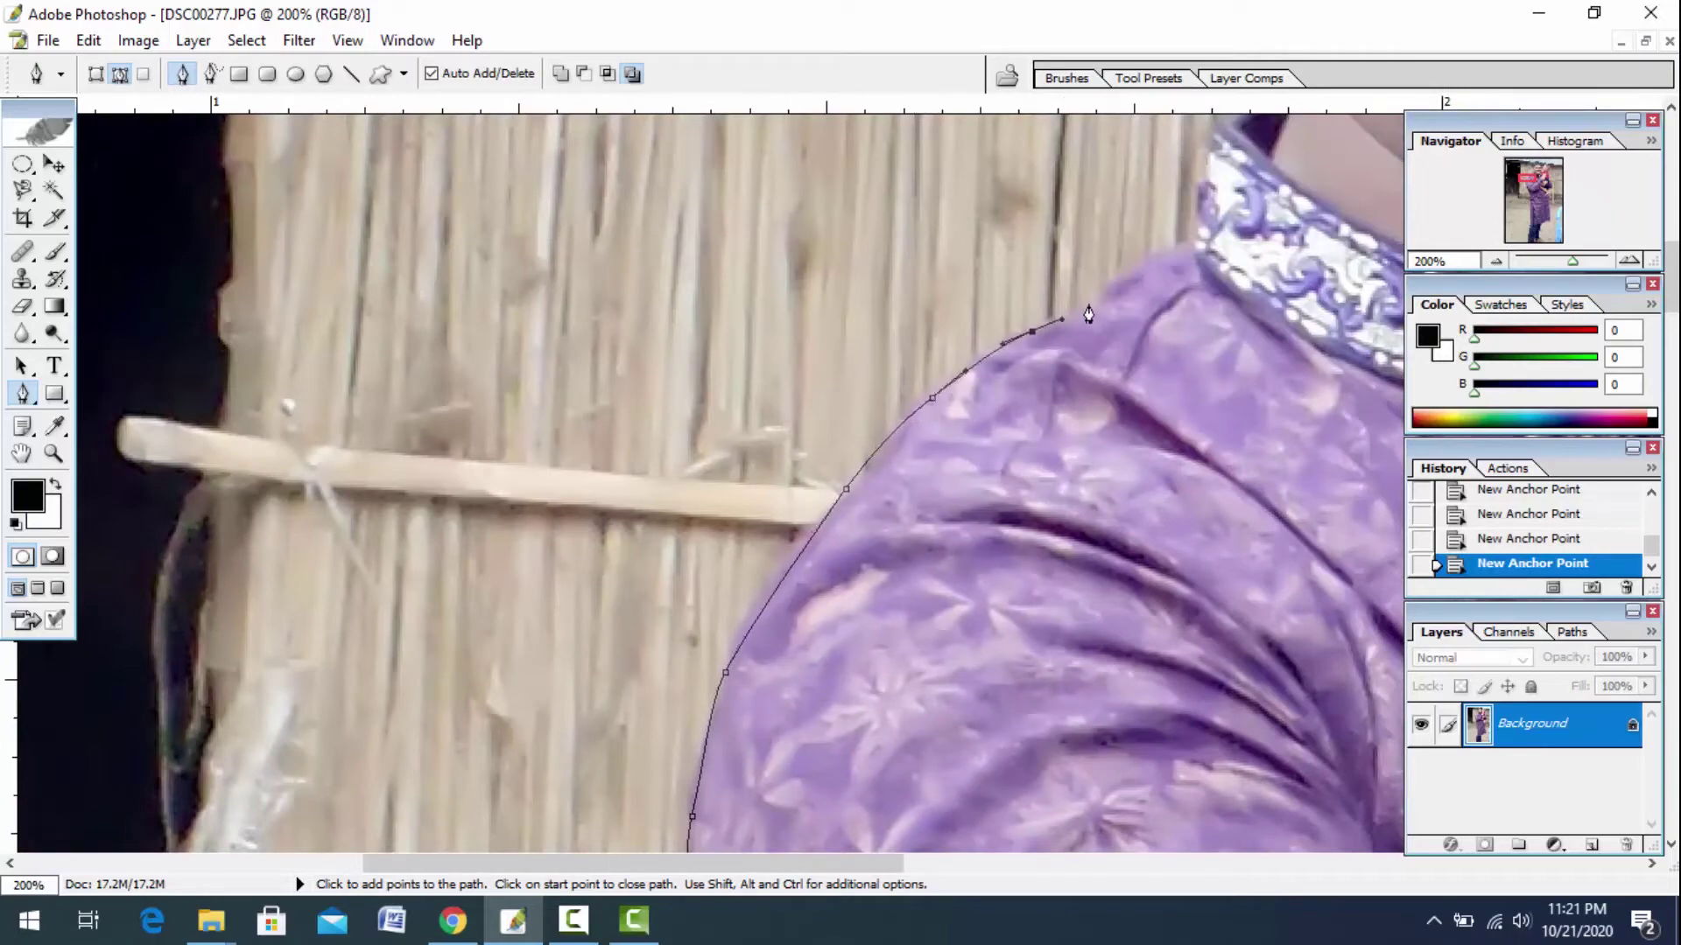
Add anchors up the collar edge to the neck.
drag(1088, 315, 808, 587)
click(900, 524)
click(923, 482)
click(923, 459)
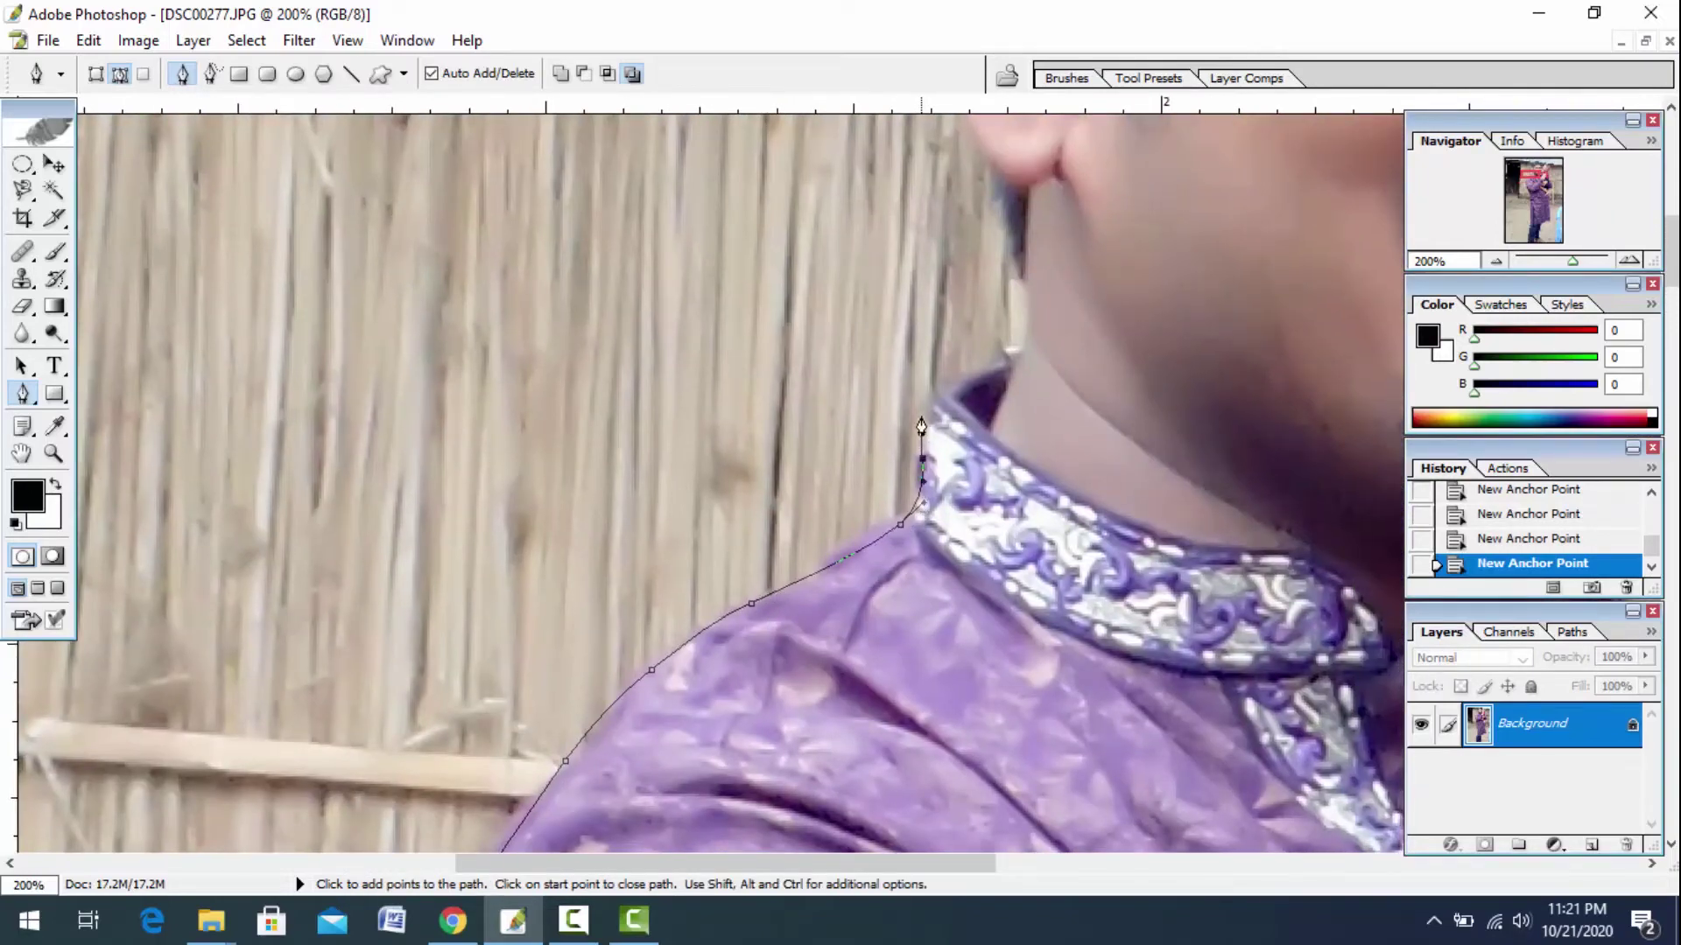
click(952, 383)
mouse_move(984, 370)
mouse_down()
mouse_move(1007, 359)
mouse_move(1020, 610)
mouse_up()
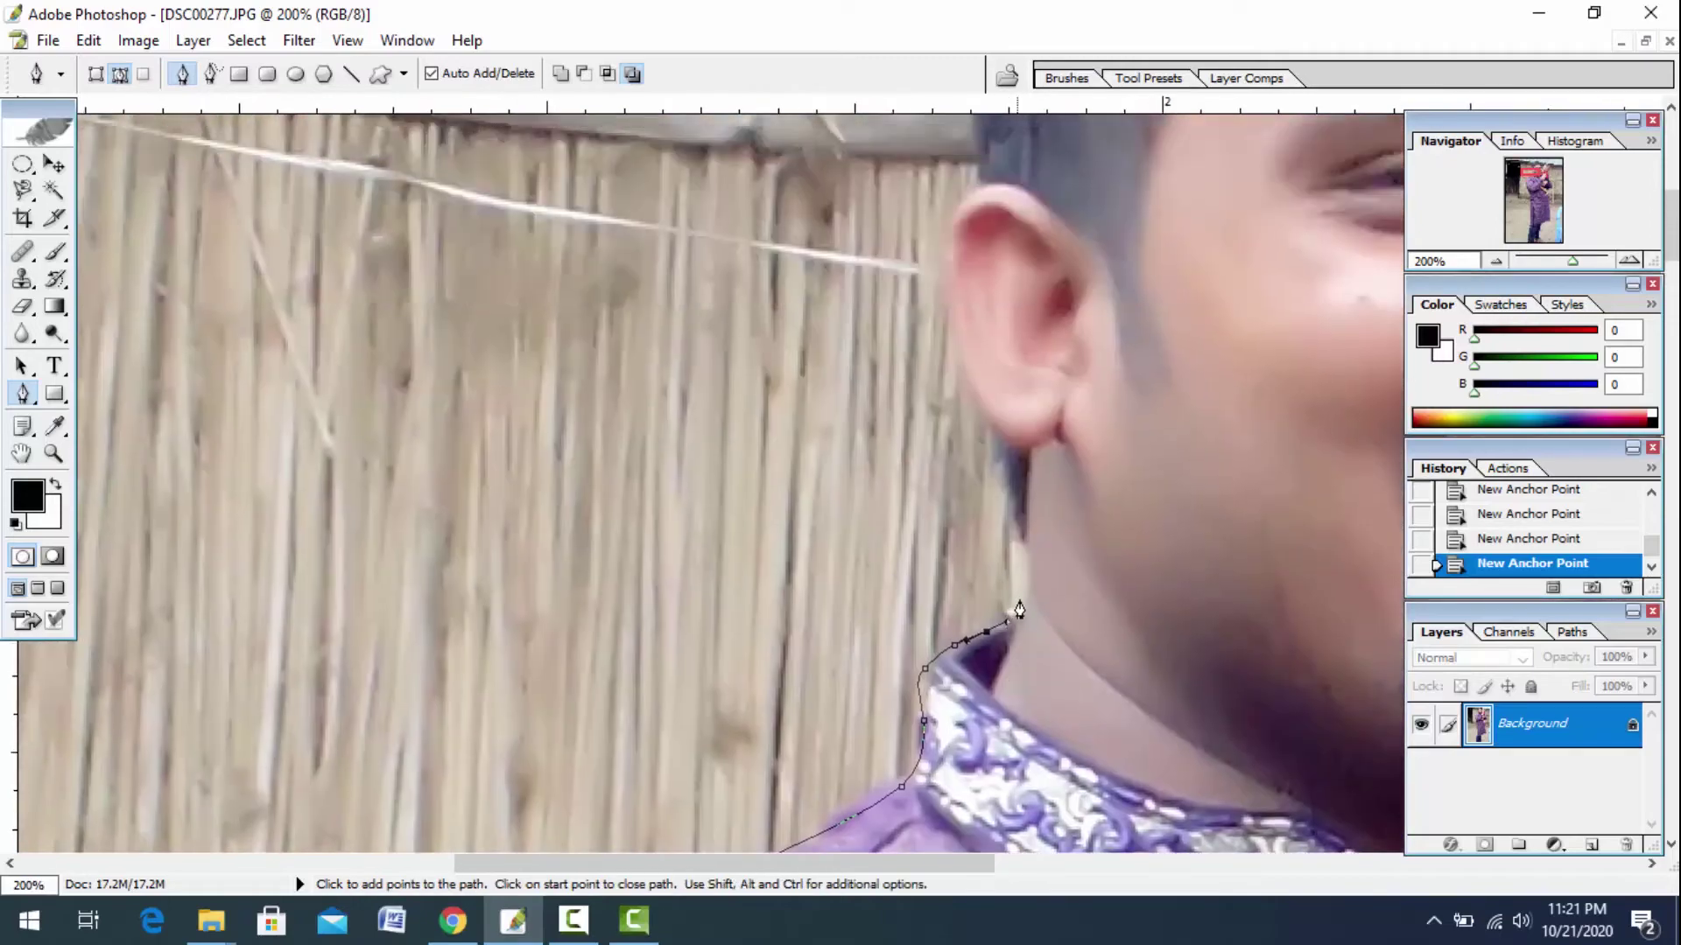
Zoom to 300% and add curved anchors along the neck and around the ear.
key(ctrl+plus)
drag(992, 625, 818, 561)
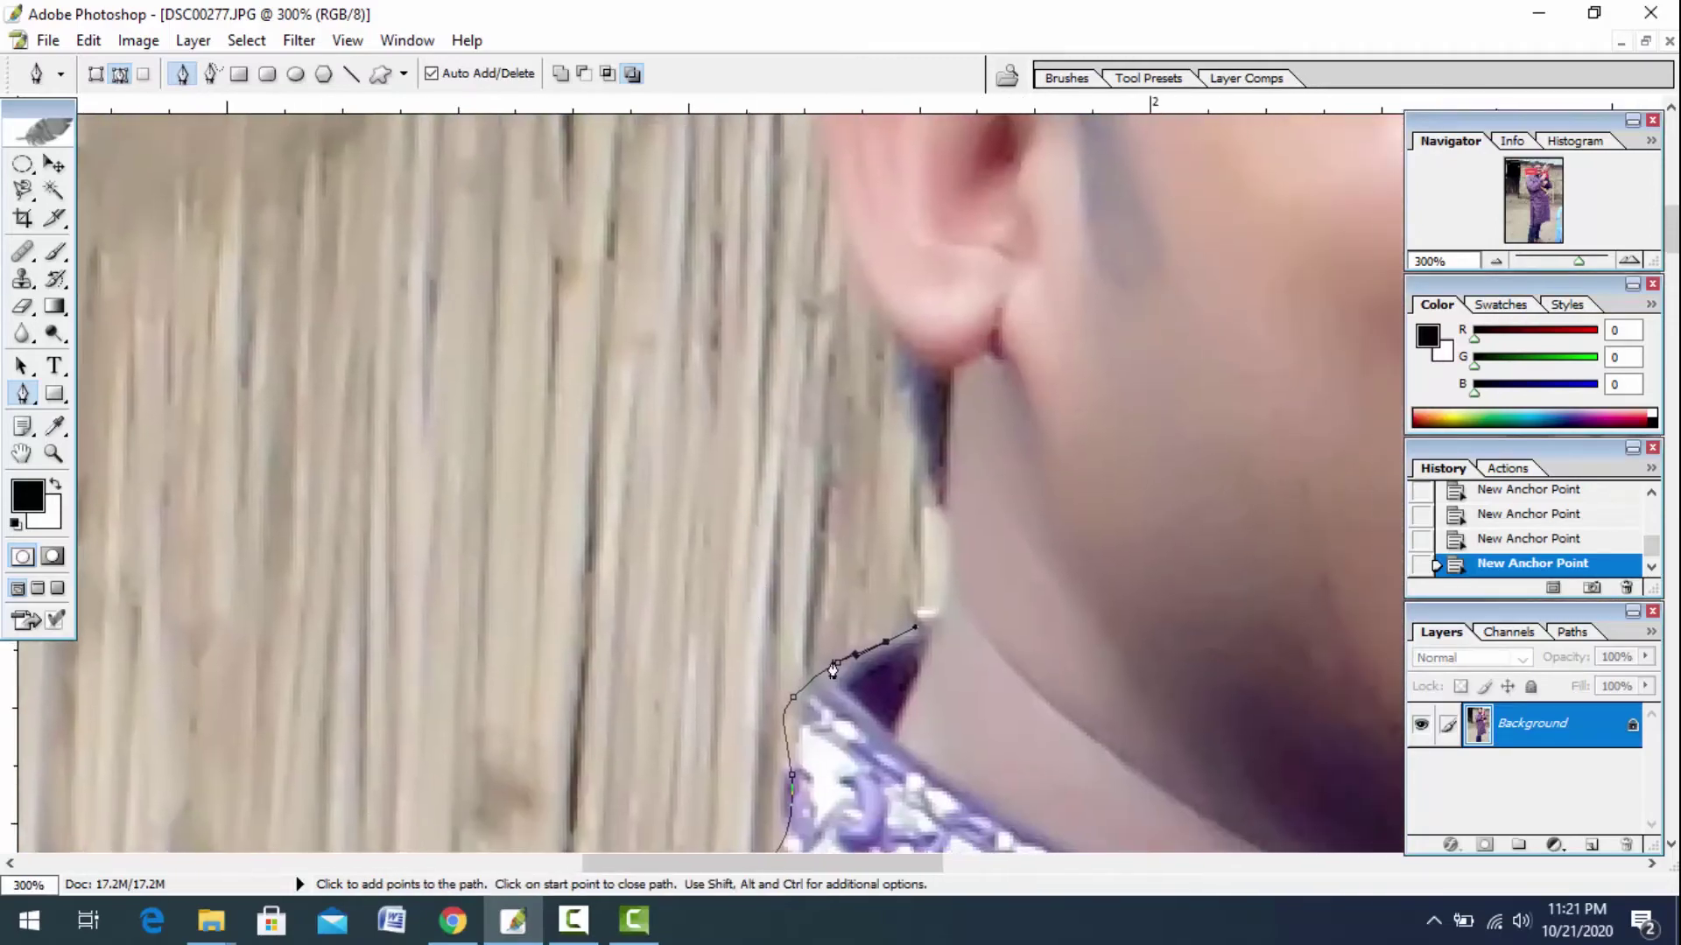
drag(937, 502, 931, 486)
drag(908, 400, 912, 665)
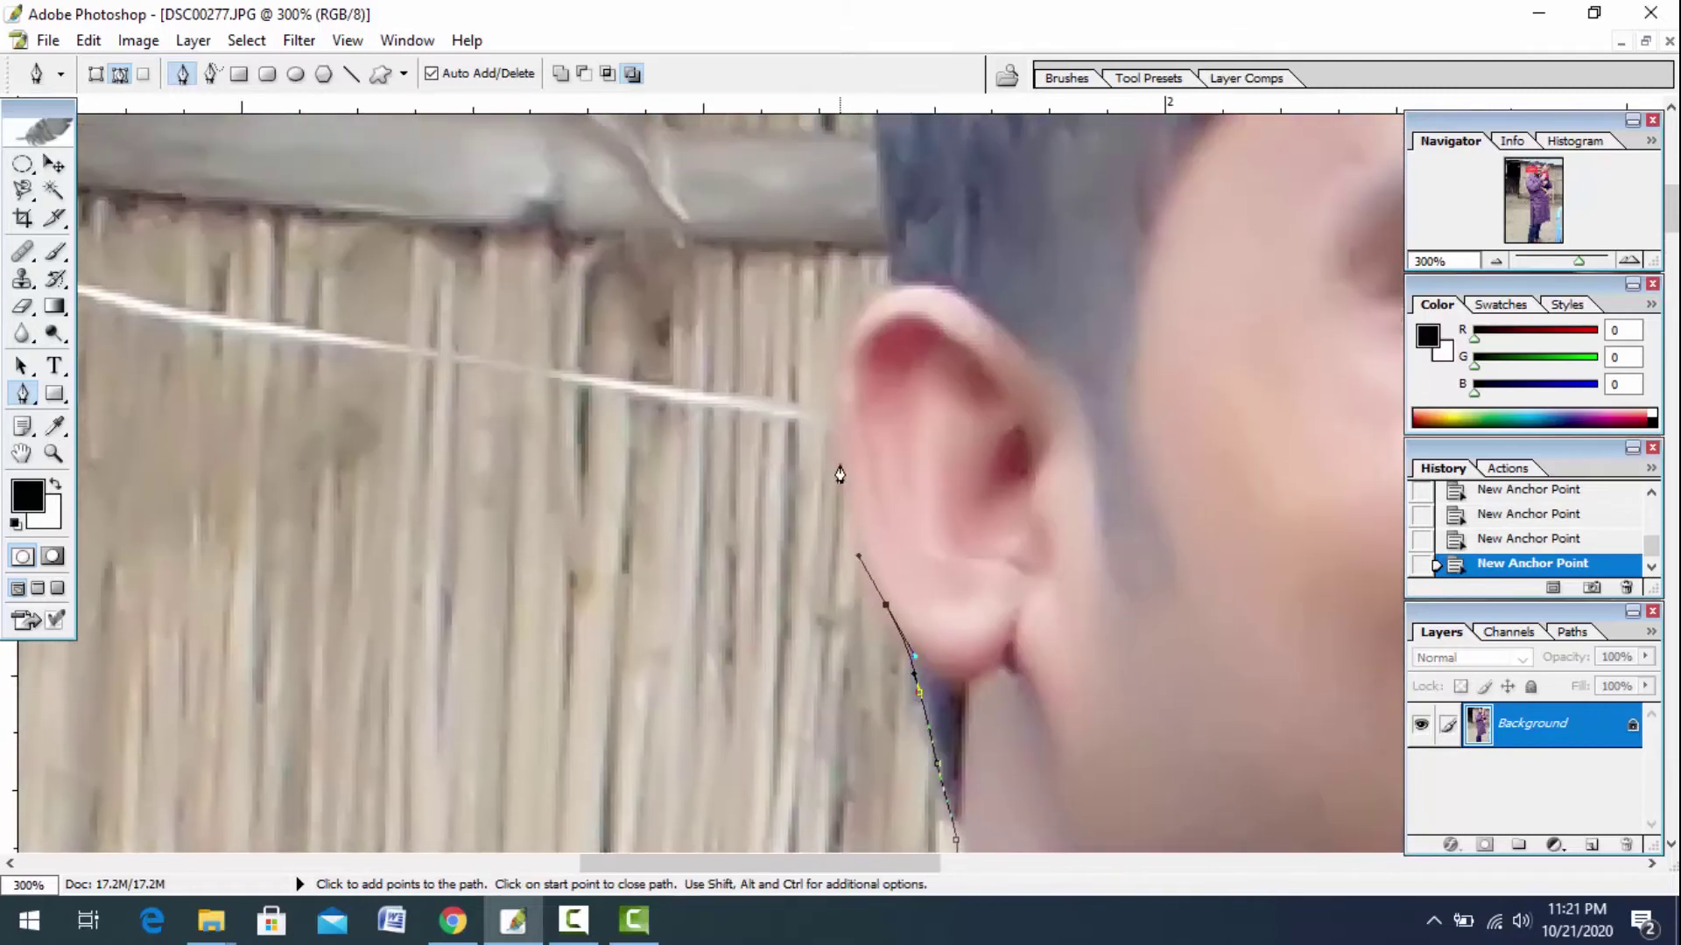
mouse_move(838, 470)
mouse_down()
mouse_move(844, 386)
mouse_move(880, 615)
mouse_move(910, 541)
mouse_move(970, 769)
mouse_up()
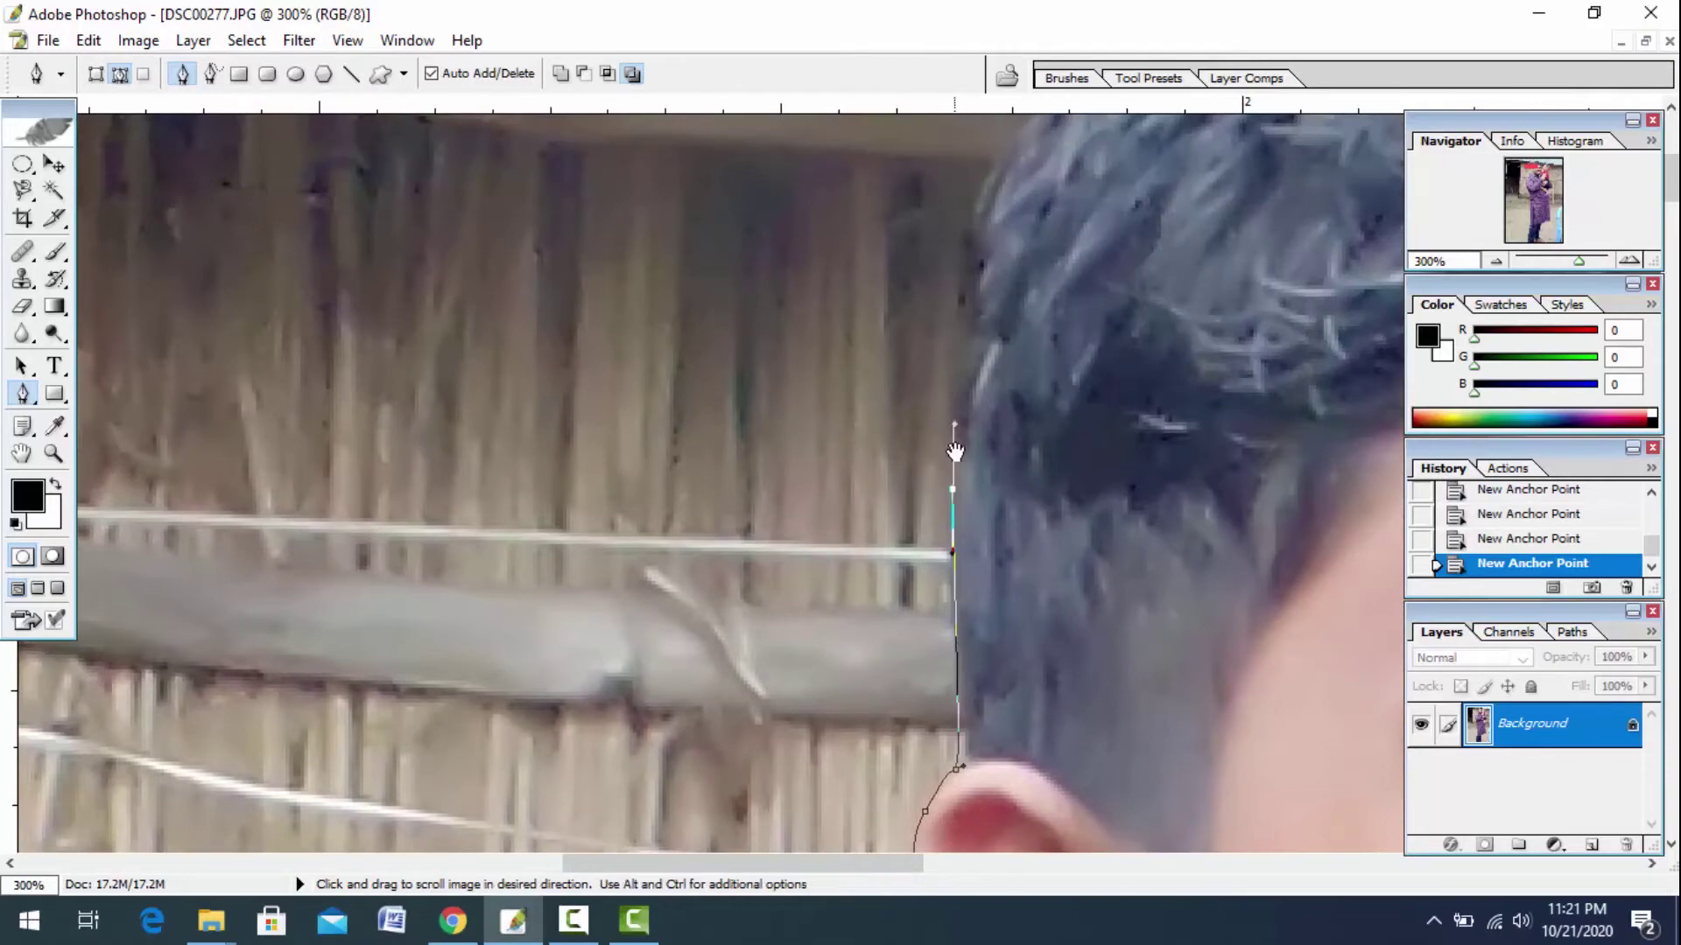
Trace smooth anchors over the man's hair and down the side of his head.
mouse_move(985, 386)
mouse_down()
mouse_move(941, 623)
mouse_move(893, 660)
mouse_move(925, 502)
mouse_up()
click(917, 401)
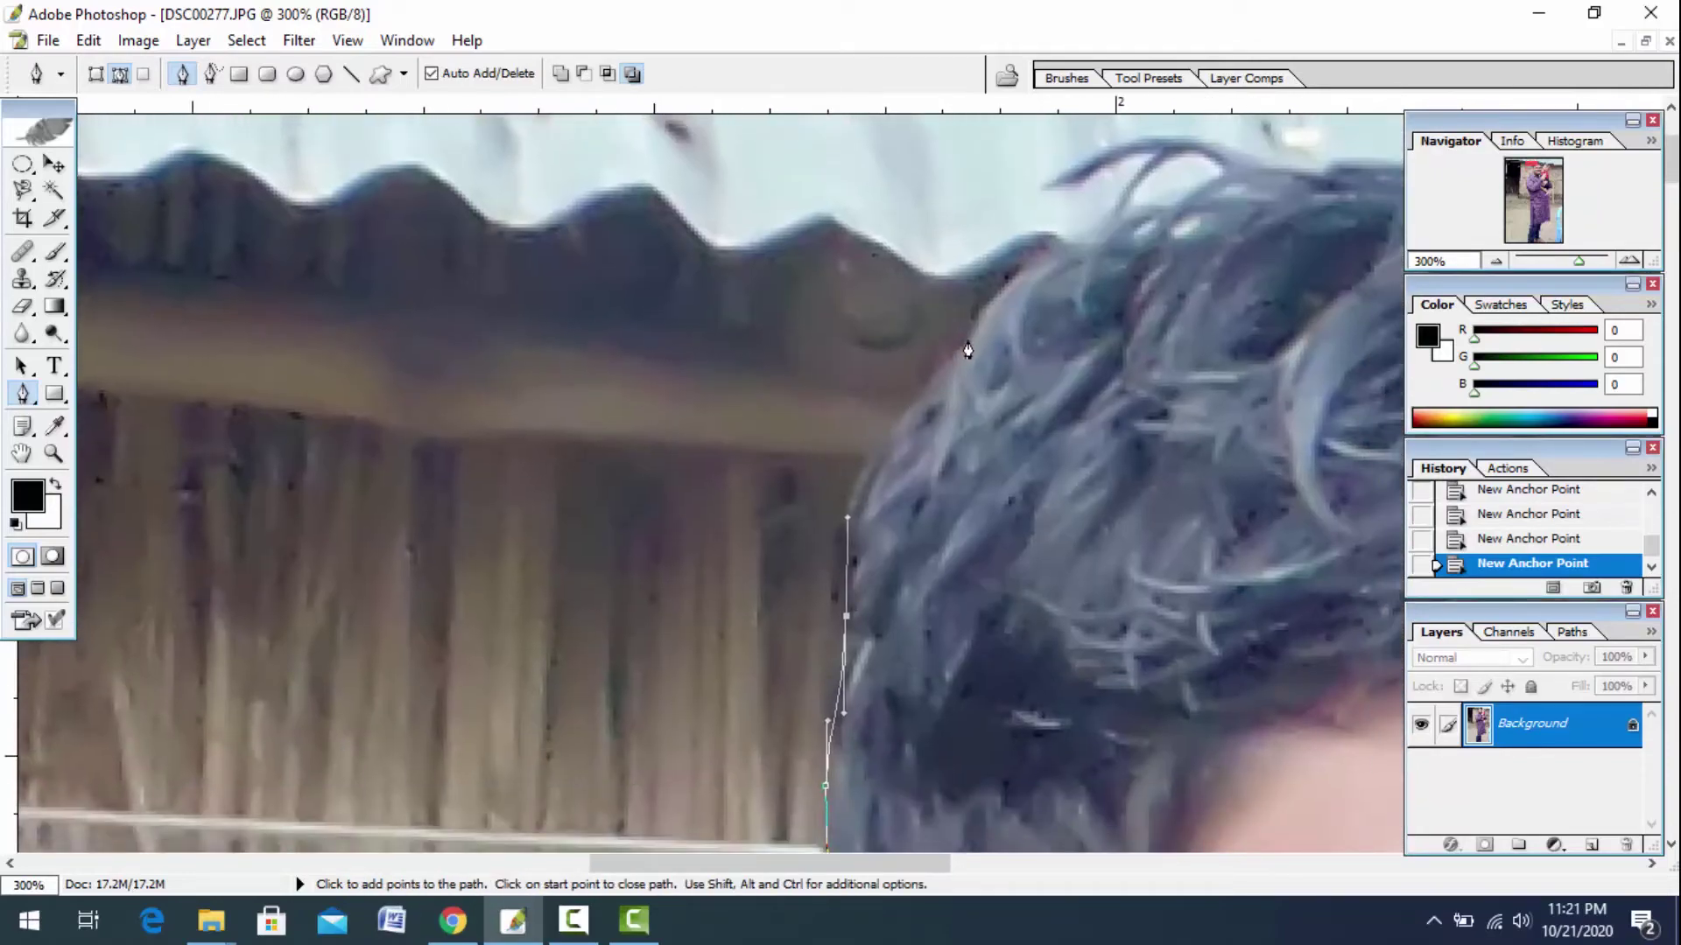
click(962, 349)
click(1003, 299)
drag(1024, 291, 753, 449)
click(988, 351)
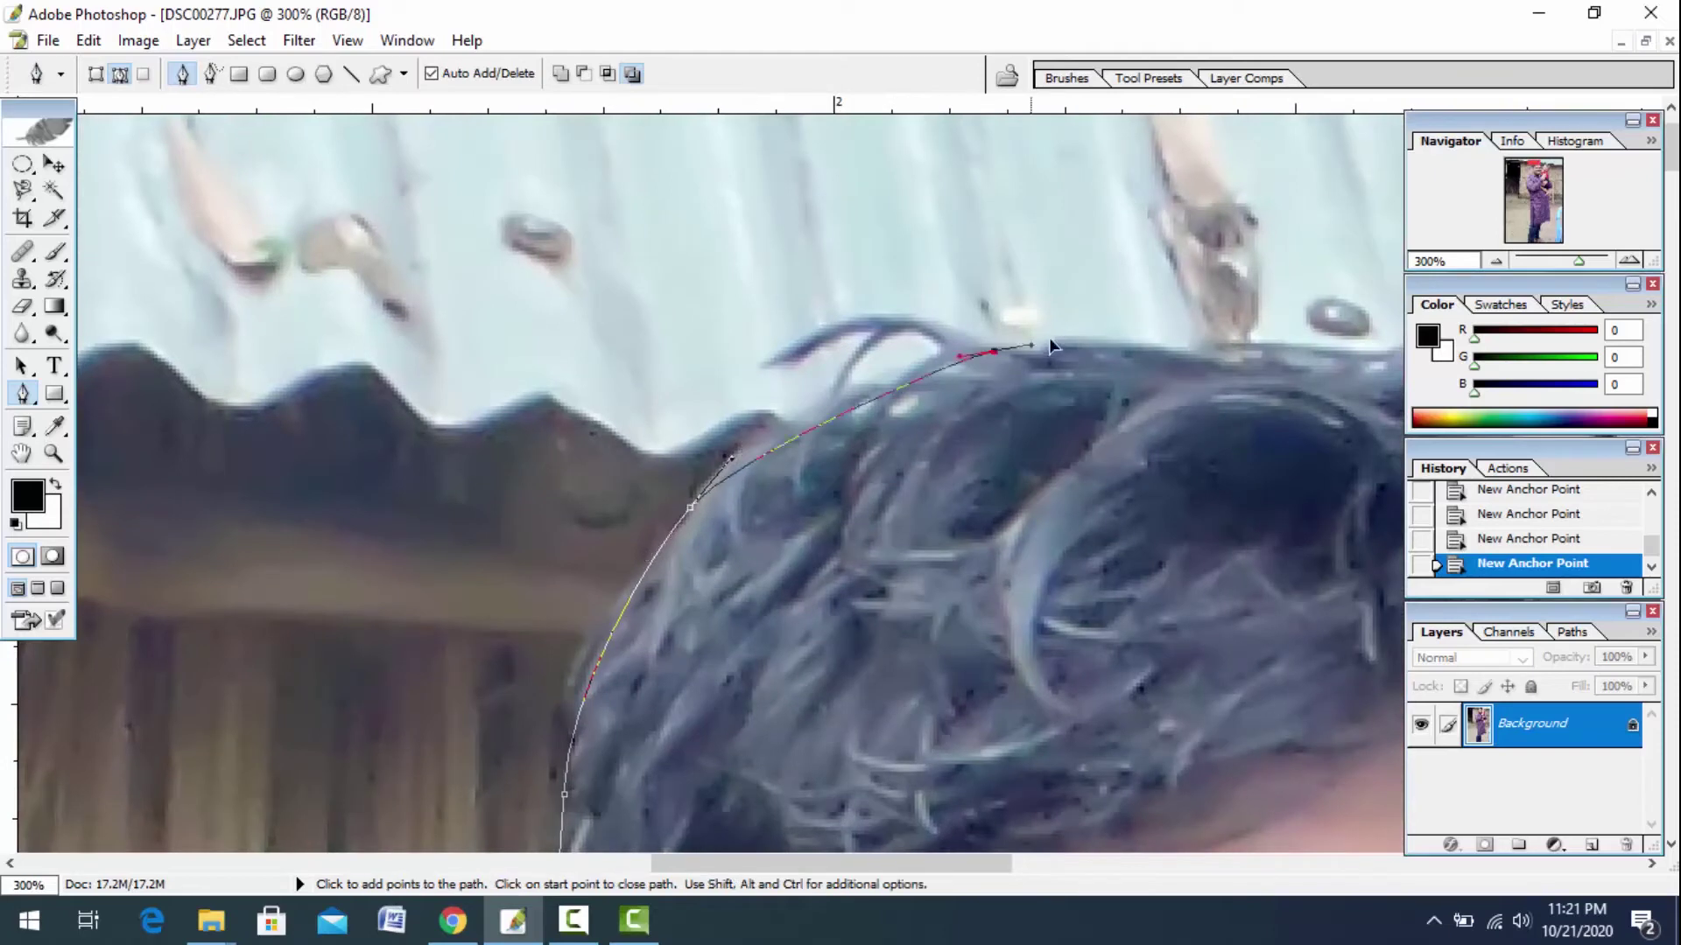
drag(1050, 345, 627, 364)
drag(737, 350, 803, 353)
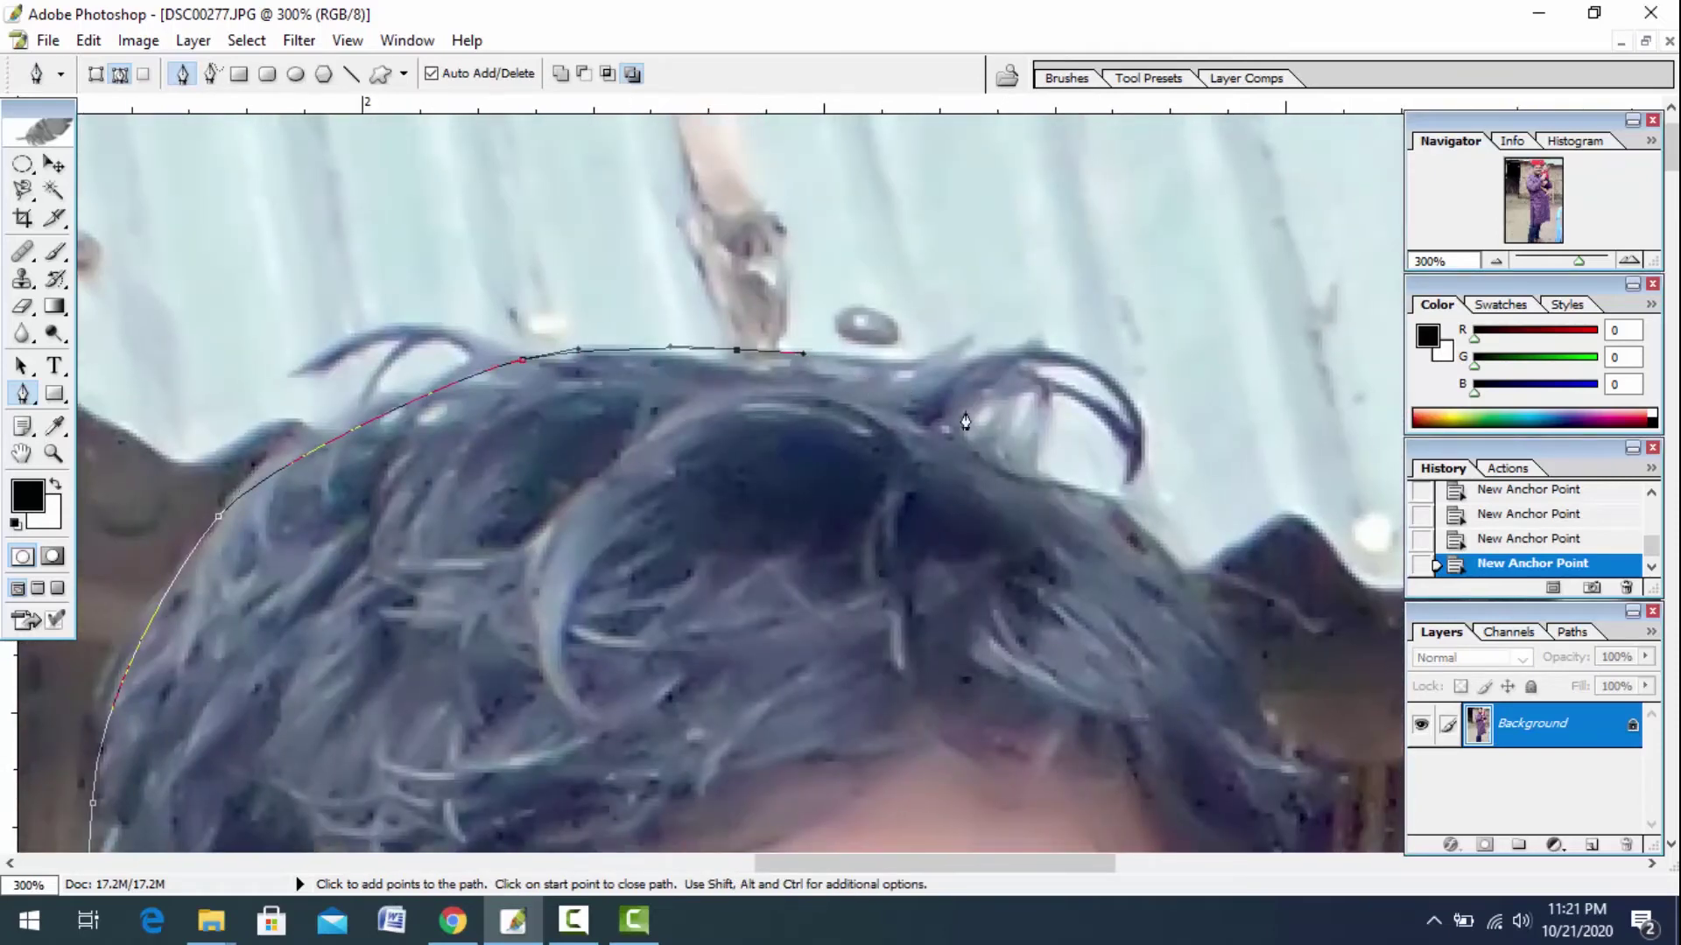
drag(966, 422, 712, 354)
mouse_move(815, 410)
mouse_down()
mouse_move(903, 460)
mouse_move(754, 266)
mouse_up()
drag(871, 467, 894, 525)
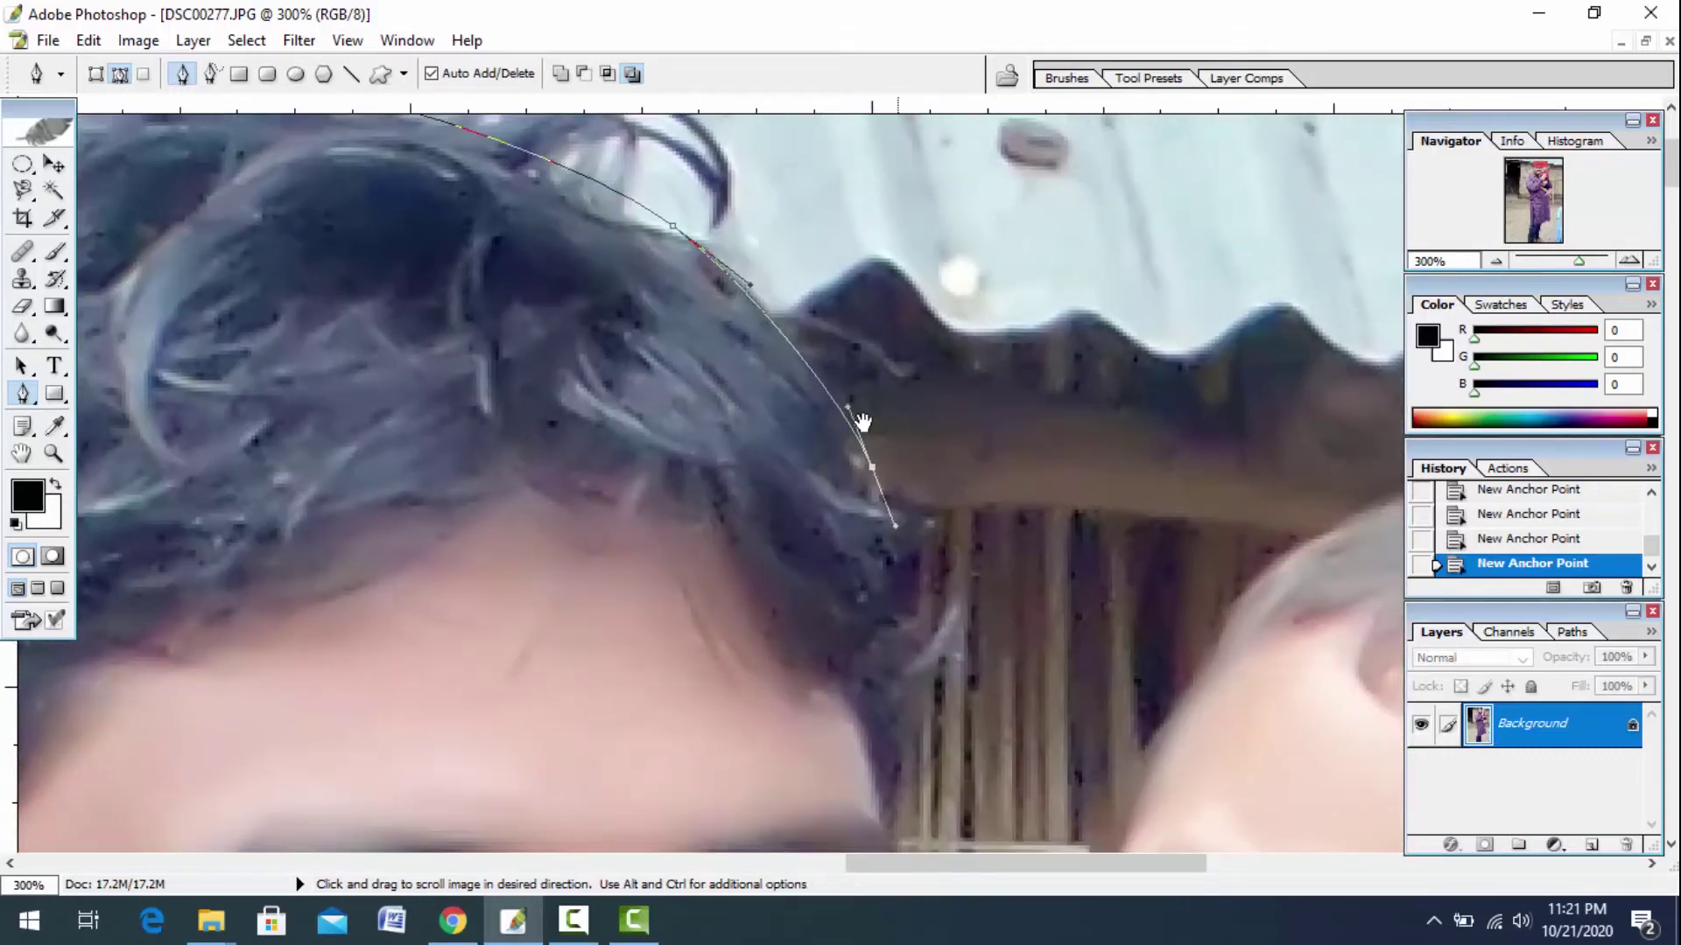
mouse_move(892, 636)
mouse_down()
mouse_move(845, 440)
mouse_move(860, 487)
mouse_up()
mouse_move(857, 608)
mouse_down()
mouse_move(827, 330)
mouse_move(823, 503)
mouse_move(811, 292)
mouse_up()
Extend the path down the man's face, jaw and chin to his neck.
drag(840, 386, 839, 418)
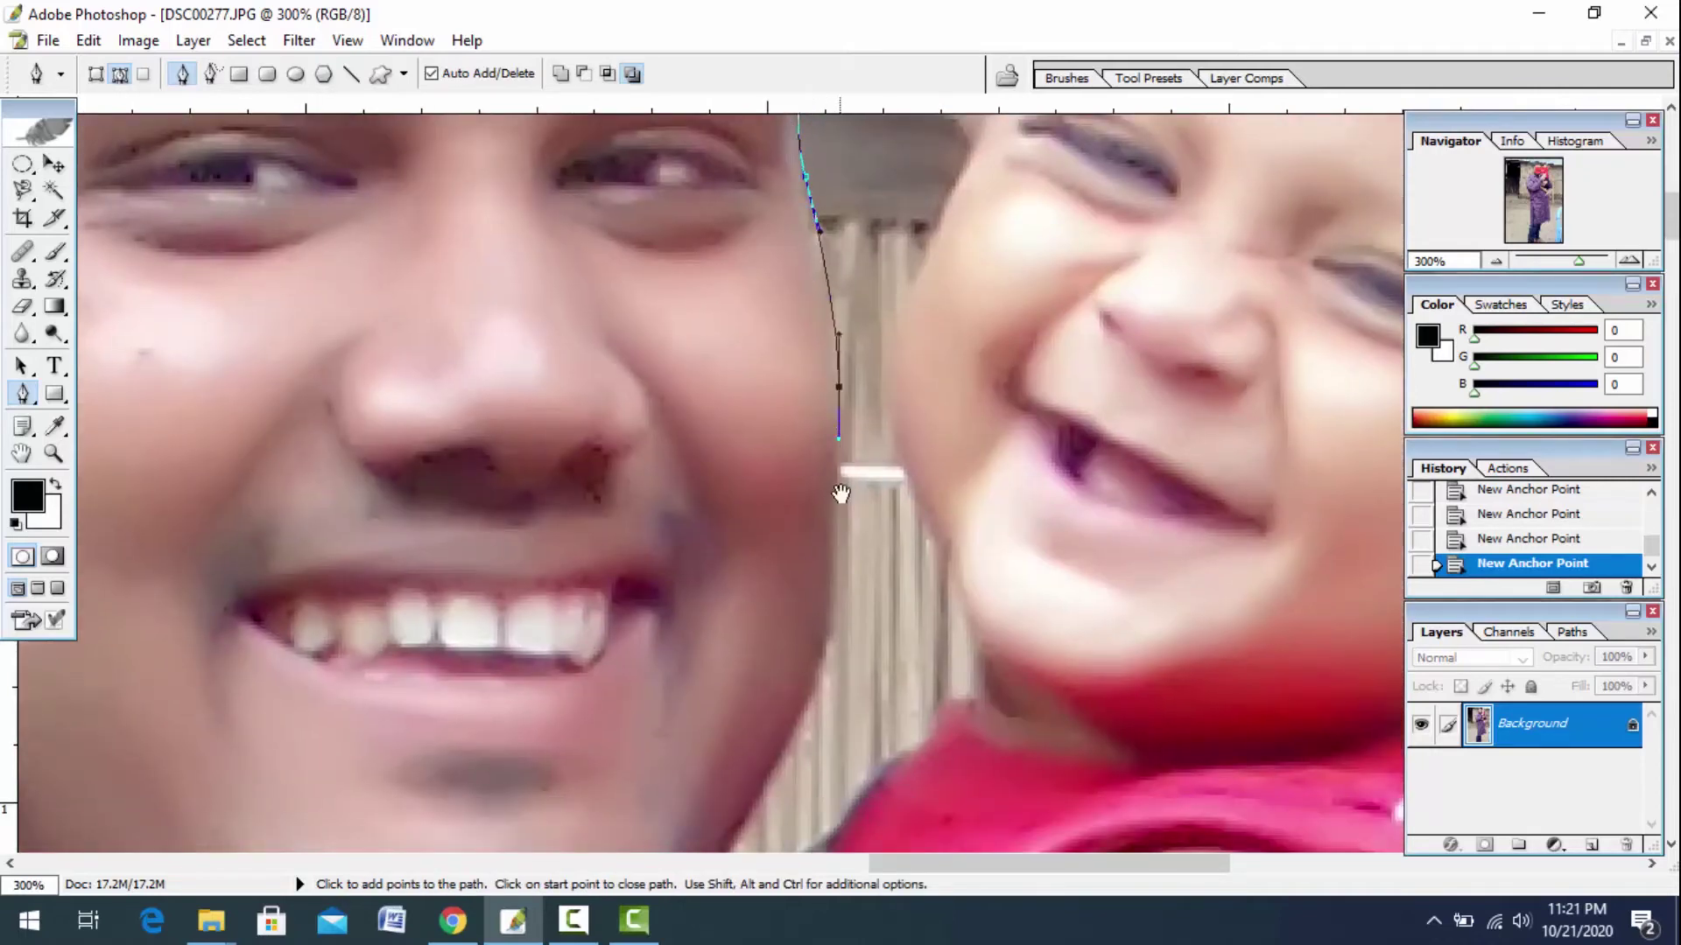
drag(840, 493, 829, 289)
mouse_move(828, 470)
mouse_down()
mouse_move(832, 304)
mouse_move(817, 374)
mouse_up()
mouse_move(811, 441)
mouse_down()
mouse_move(798, 477)
mouse_move(814, 301)
mouse_up()
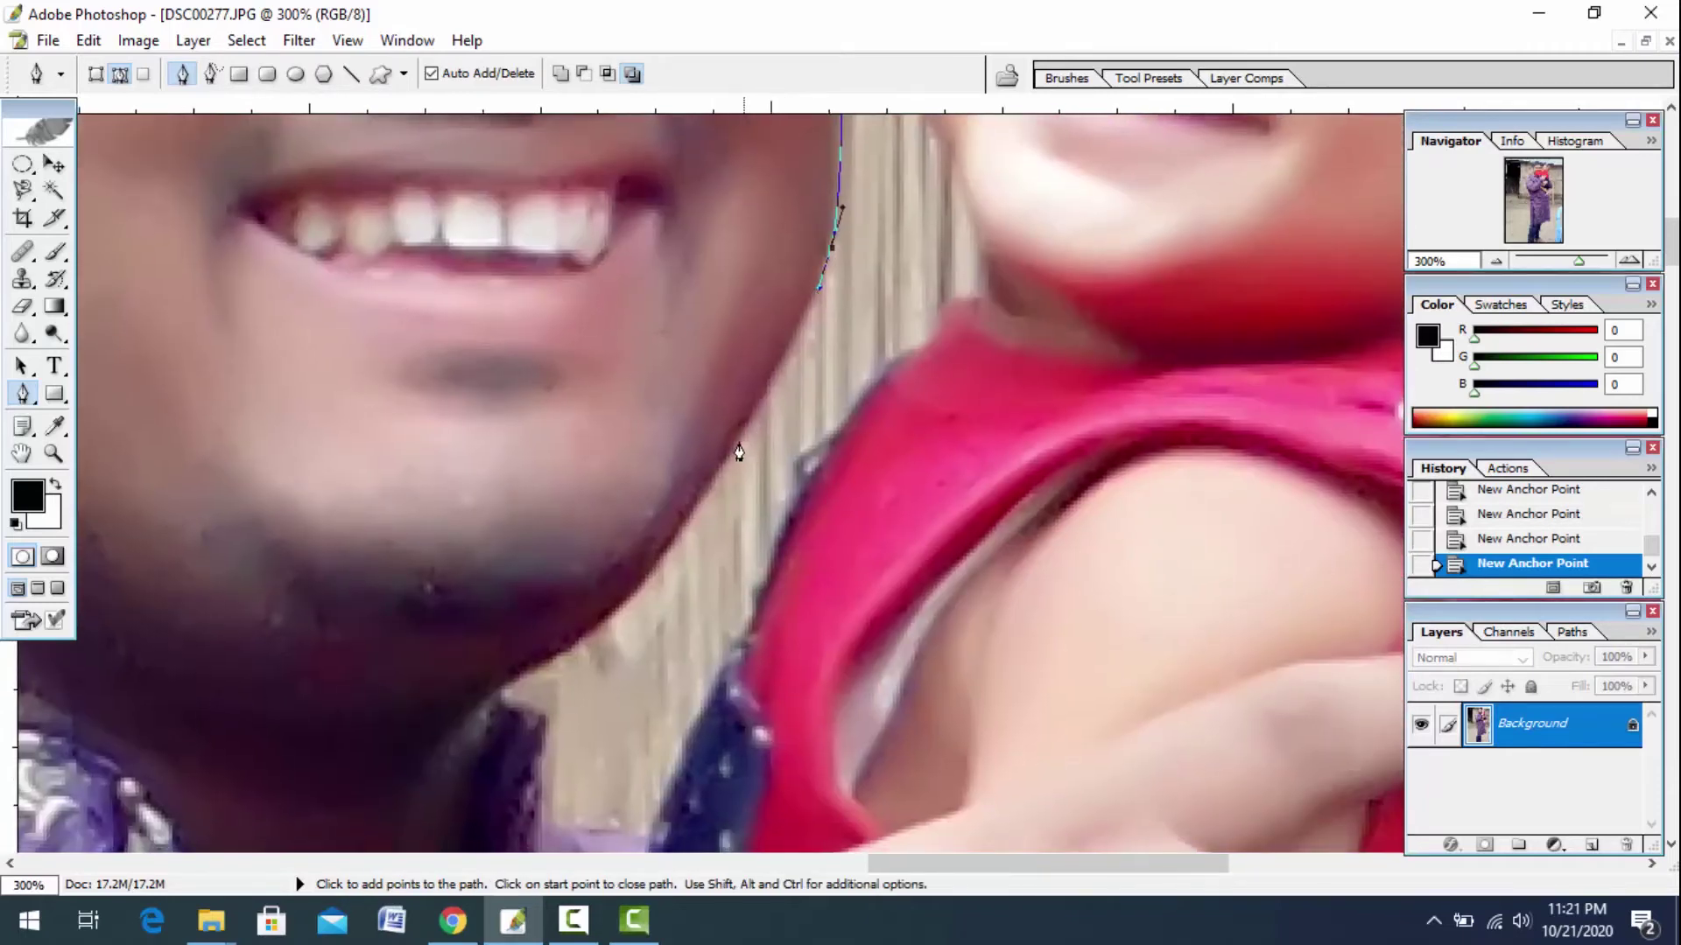
drag(714, 497, 736, 280)
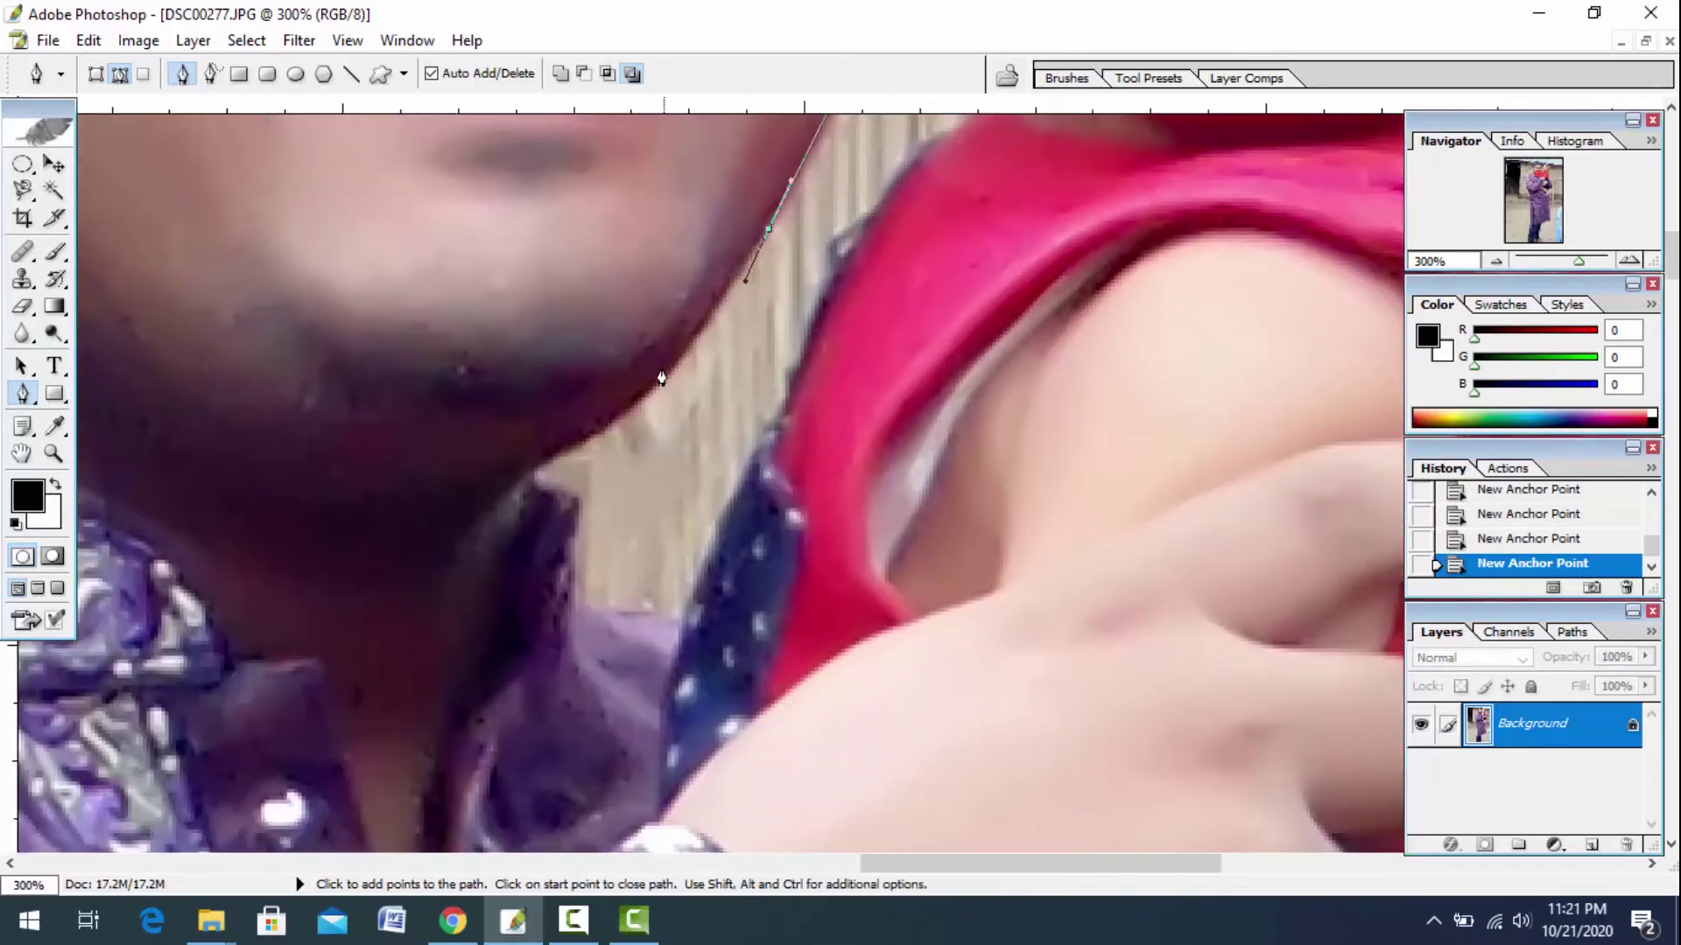
mouse_move(610, 420)
mouse_down()
mouse_move(571, 456)
mouse_move(572, 529)
mouse_up()
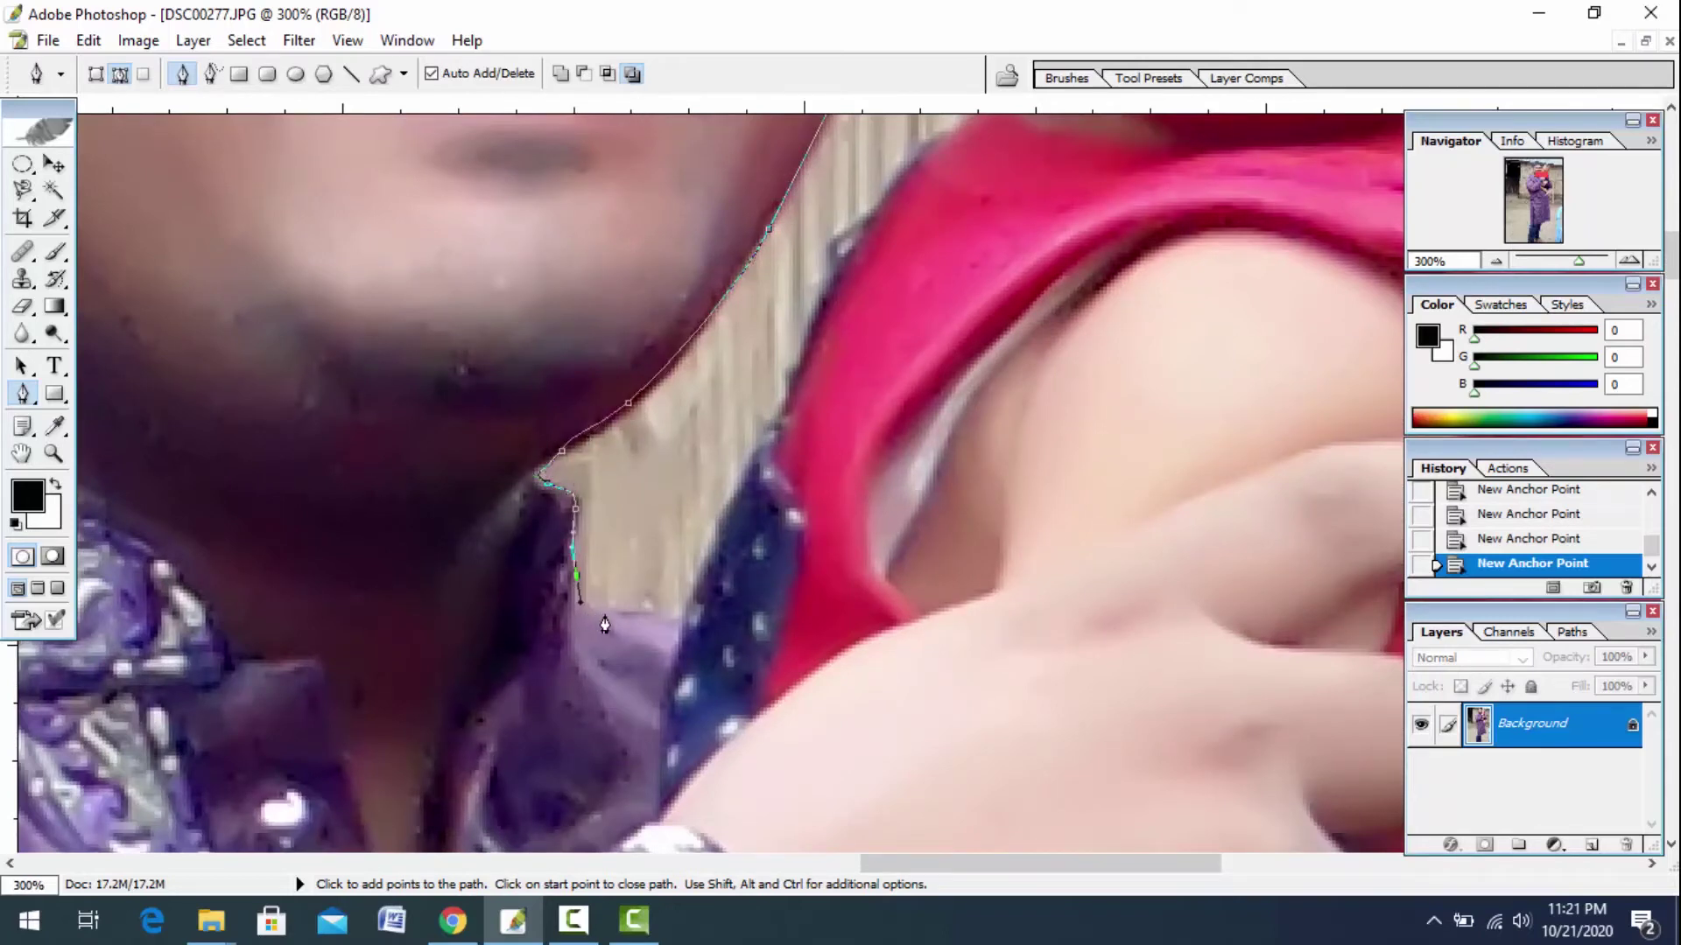
drag(708, 579, 727, 540)
Trace the path up the side of the child's face to eye level.
drag(805, 350, 709, 504)
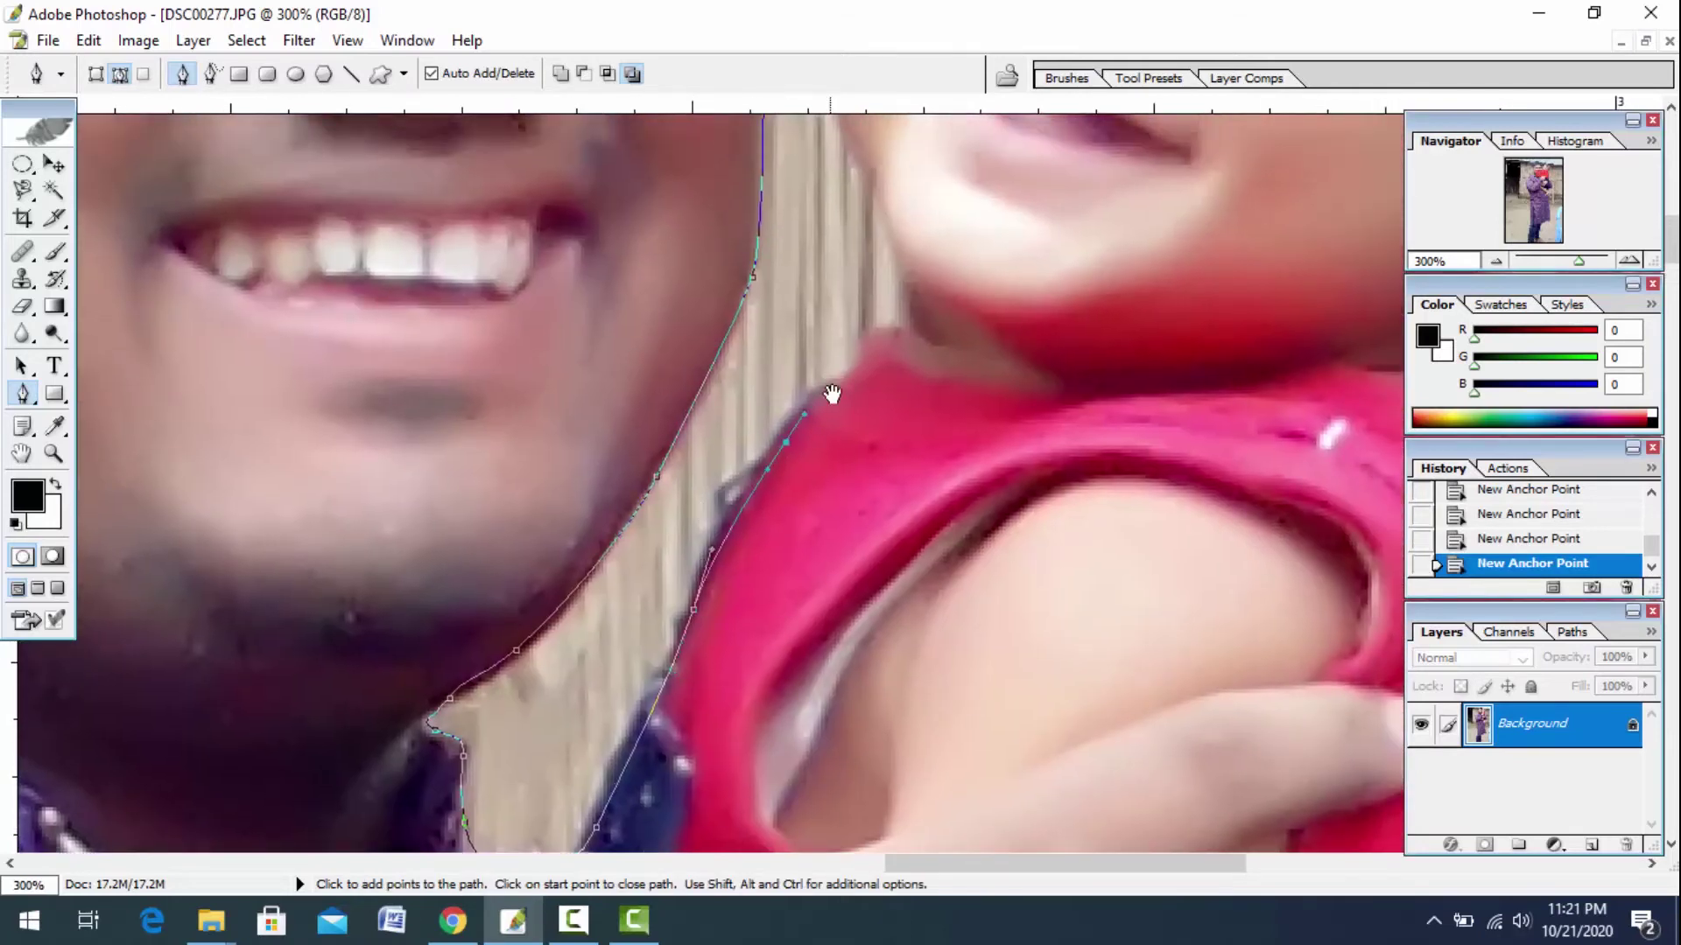
drag(833, 386, 823, 566)
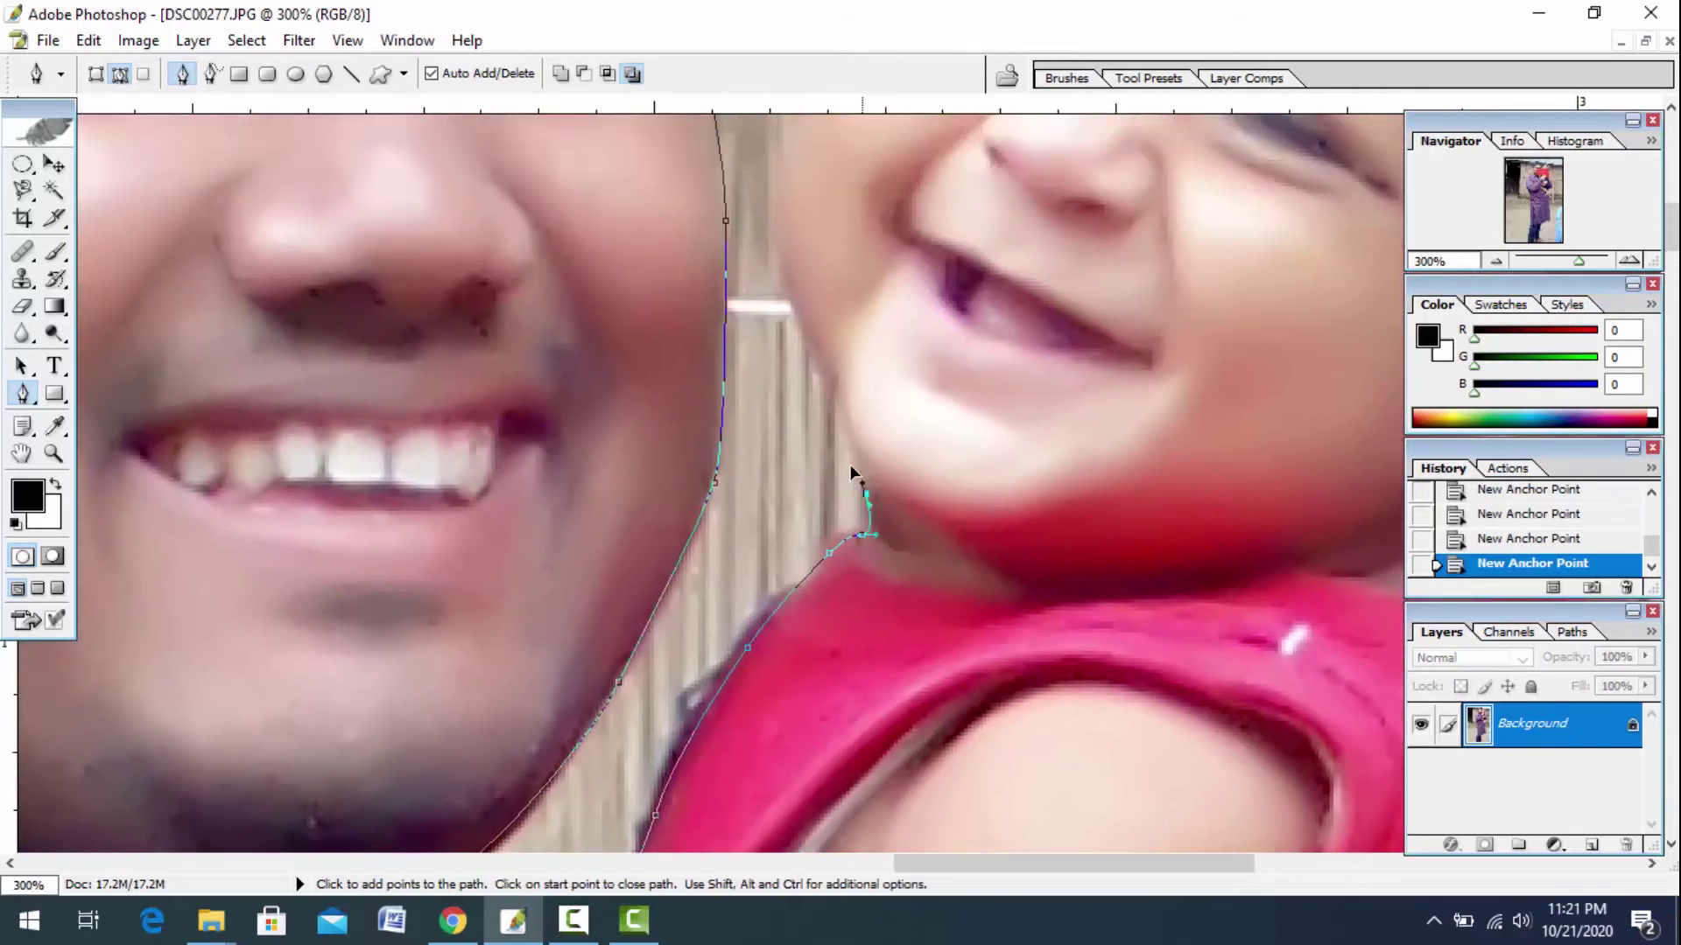
drag(827, 379, 885, 623)
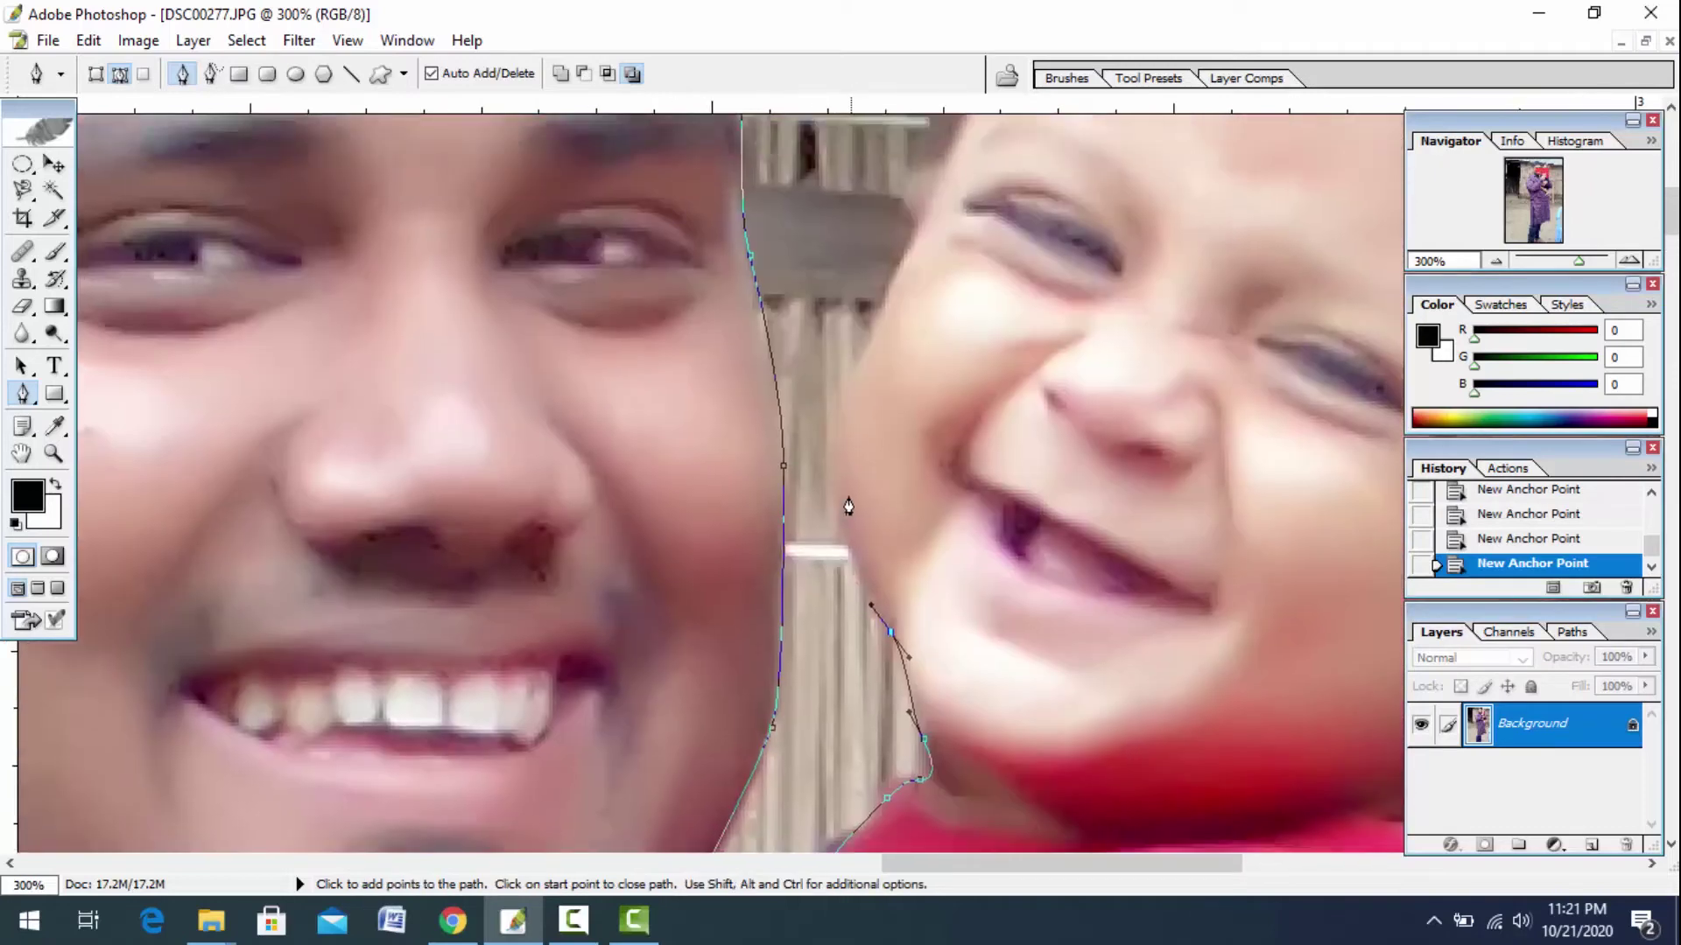
drag(828, 466, 842, 416)
drag(875, 297, 862, 475)
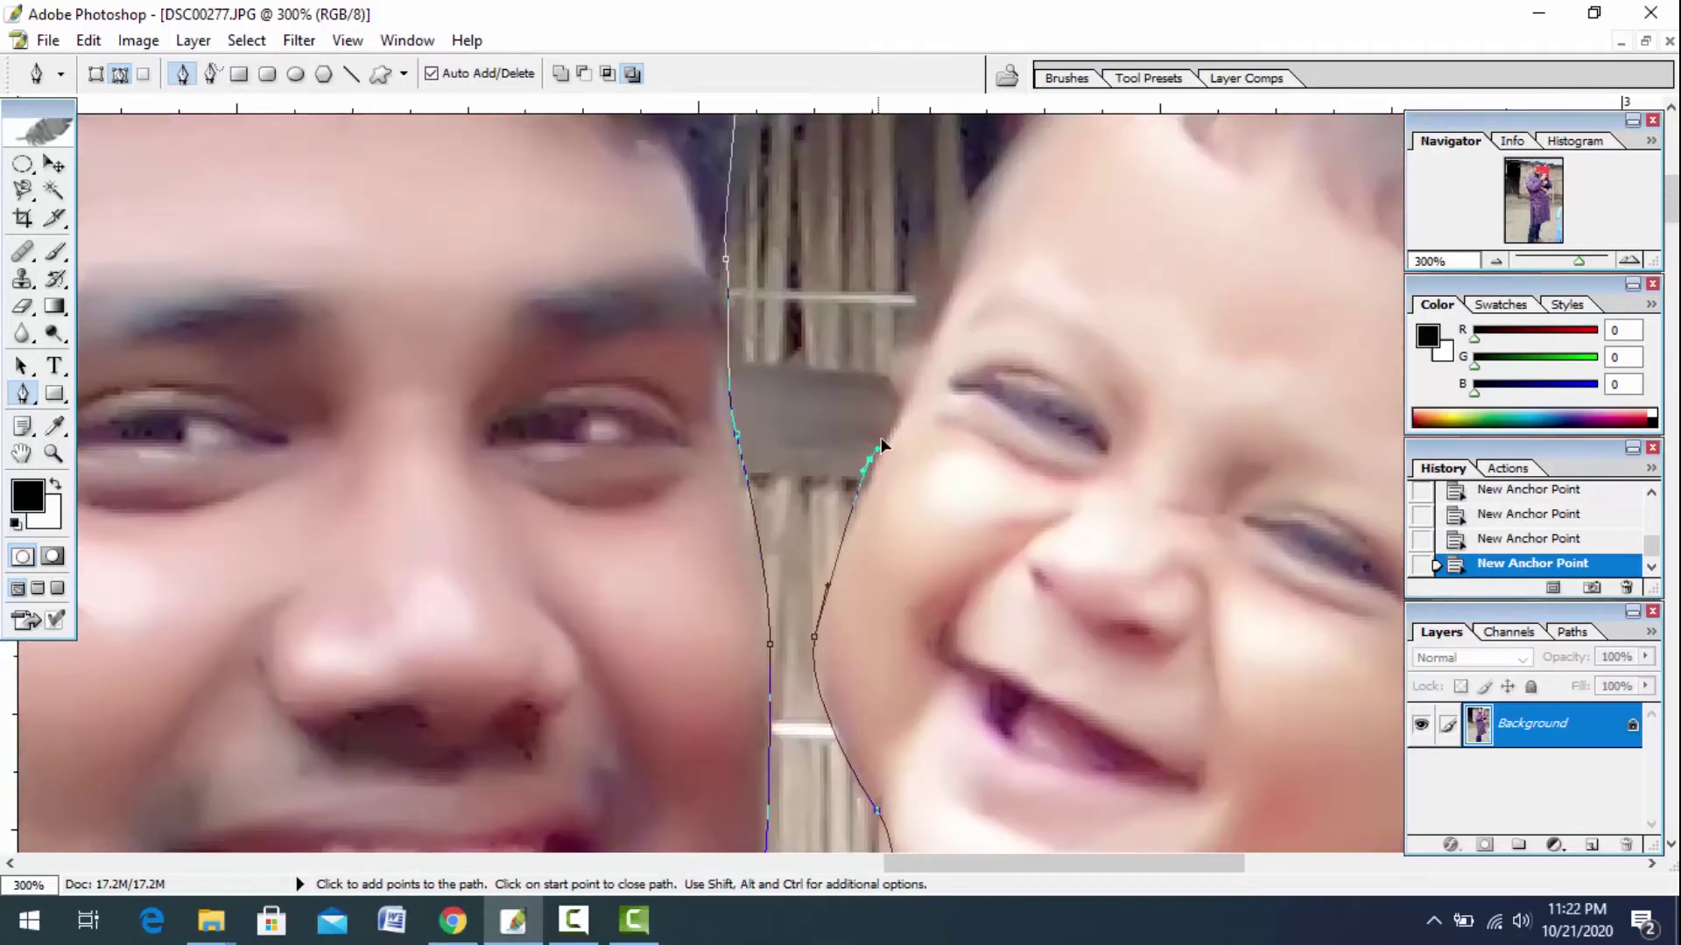
Trace the pen path up the child's face, over the top and down the right side of the head.
mouse_move(893, 367)
mouse_down()
mouse_move(893, 348)
mouse_move(790, 610)
mouse_up()
mouse_move(901, 441)
mouse_down()
mouse_move(942, 370)
mouse_move(877, 531)
mouse_up()
mouse_move(960, 431)
mouse_down()
mouse_move(999, 395)
mouse_move(788, 459)
mouse_up()
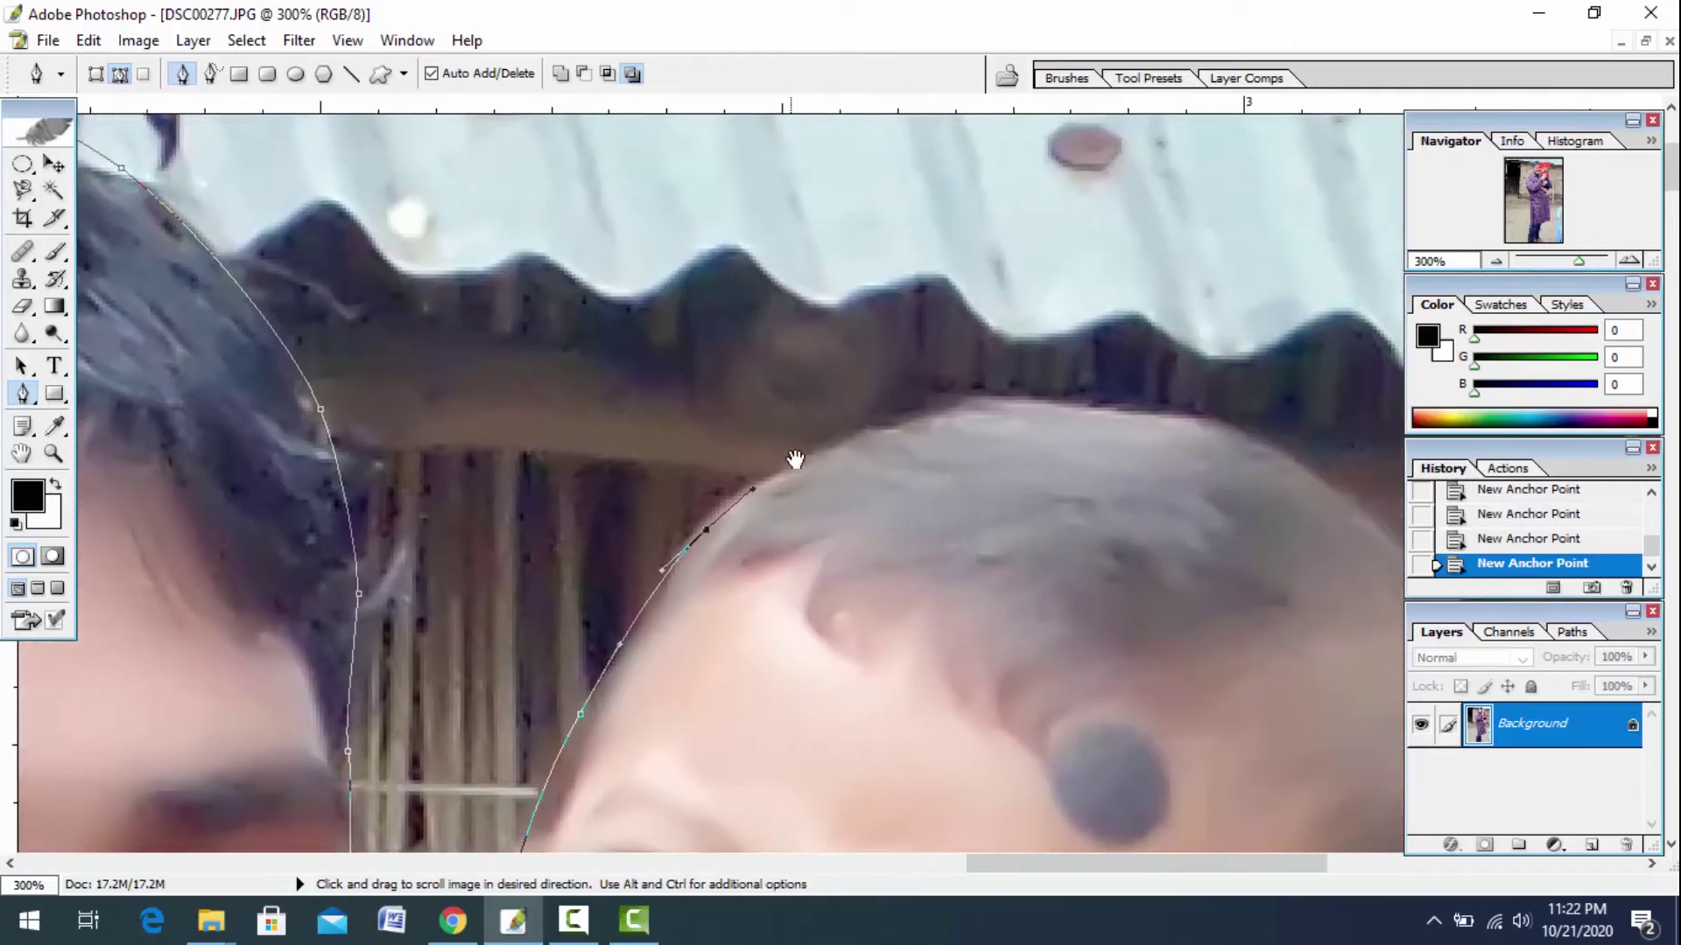
mouse_move(957, 399)
mouse_down()
mouse_move(1006, 383)
mouse_move(670, 403)
mouse_up()
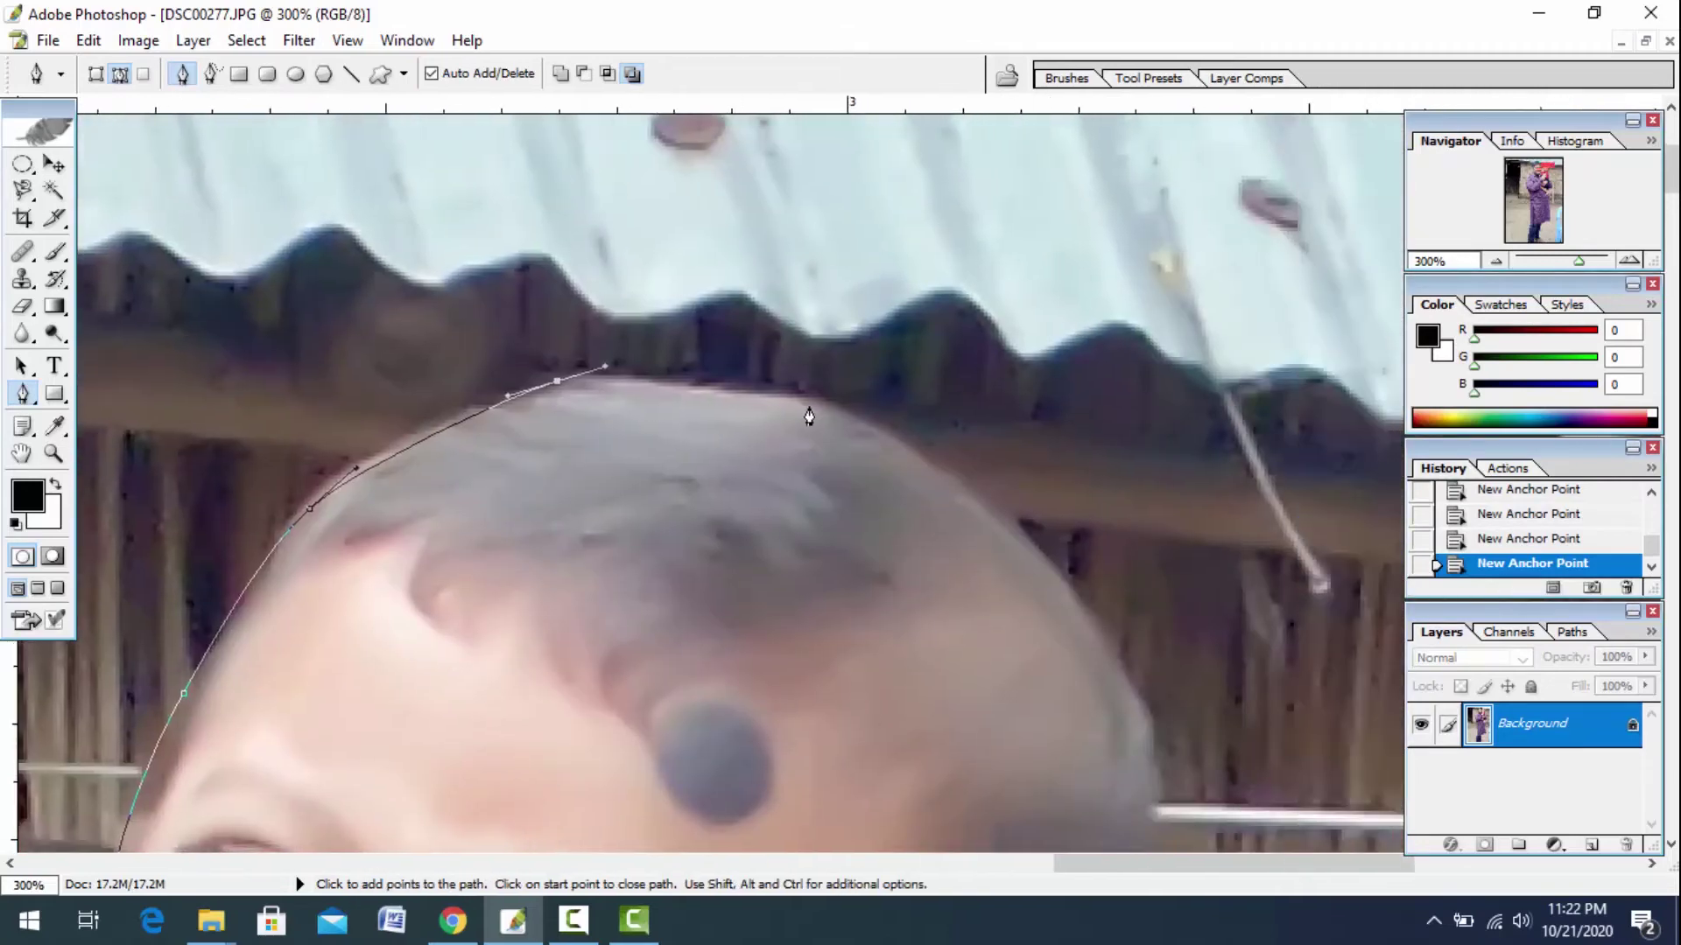
drag(914, 449, 1000, 505)
scroll(885, 458, down, 3)
scroll(875, 490, right, 3)
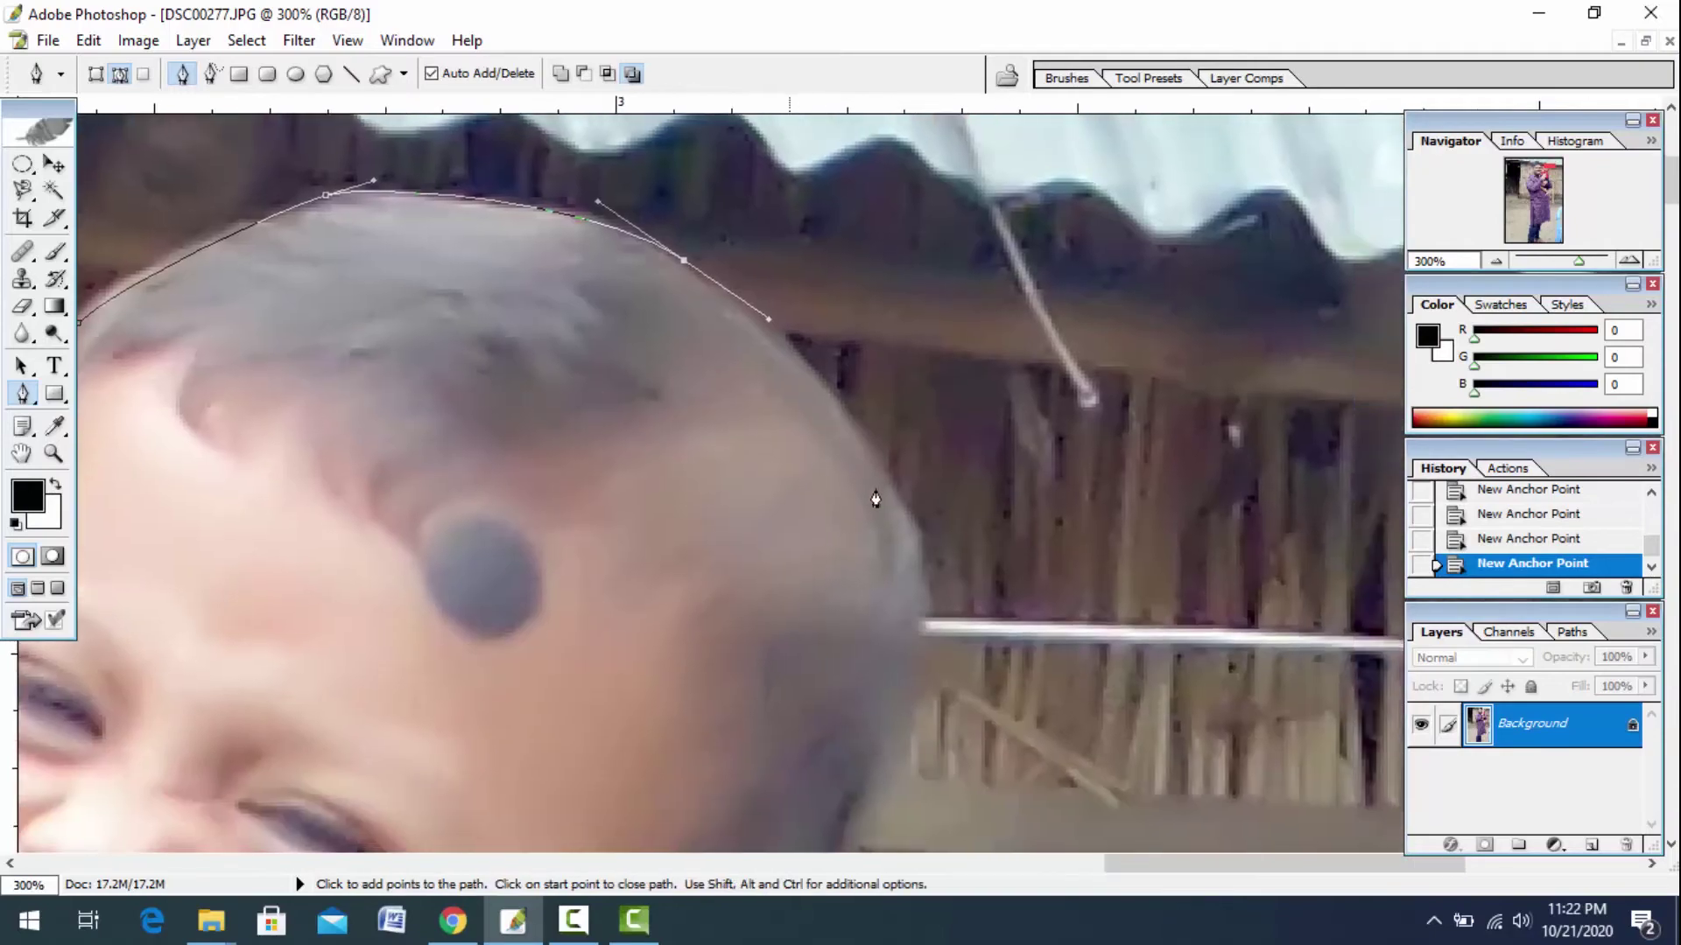
drag(924, 570, 927, 615)
drag(911, 686, 929, 450)
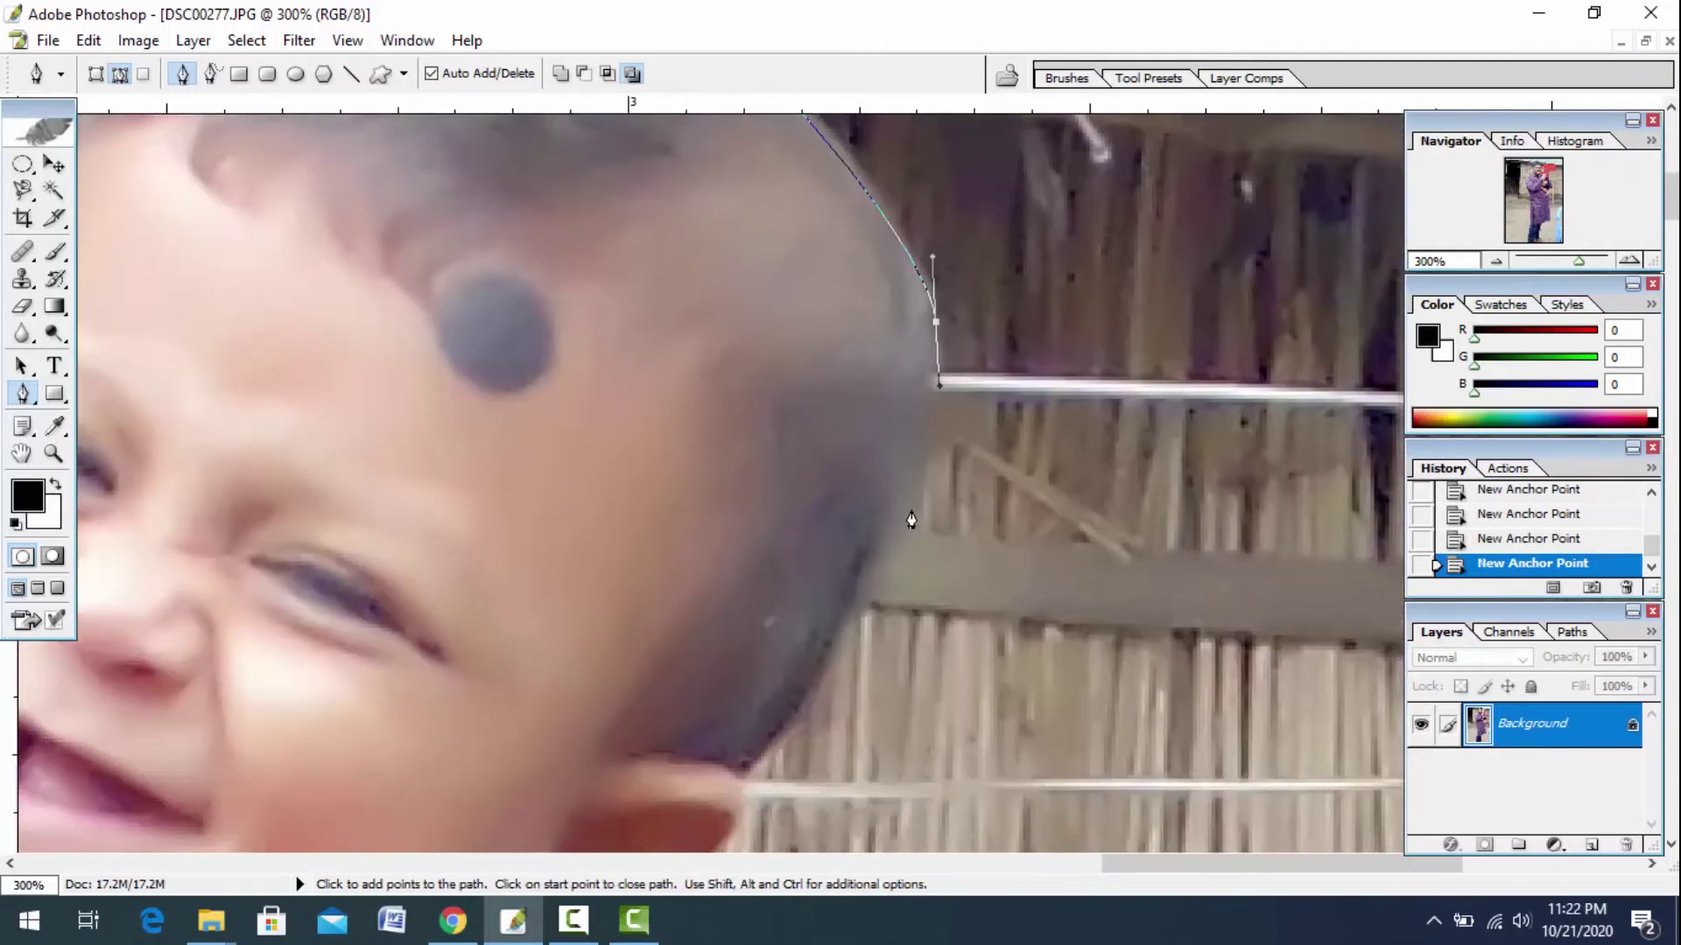
mouse_move(905, 522)
mouse_down()
mouse_move(888, 555)
mouse_move(905, 393)
mouse_up()
Continue the path past the child's ear, along the collar and down the shirt.
click(855, 476)
drag(855, 476, 874, 374)
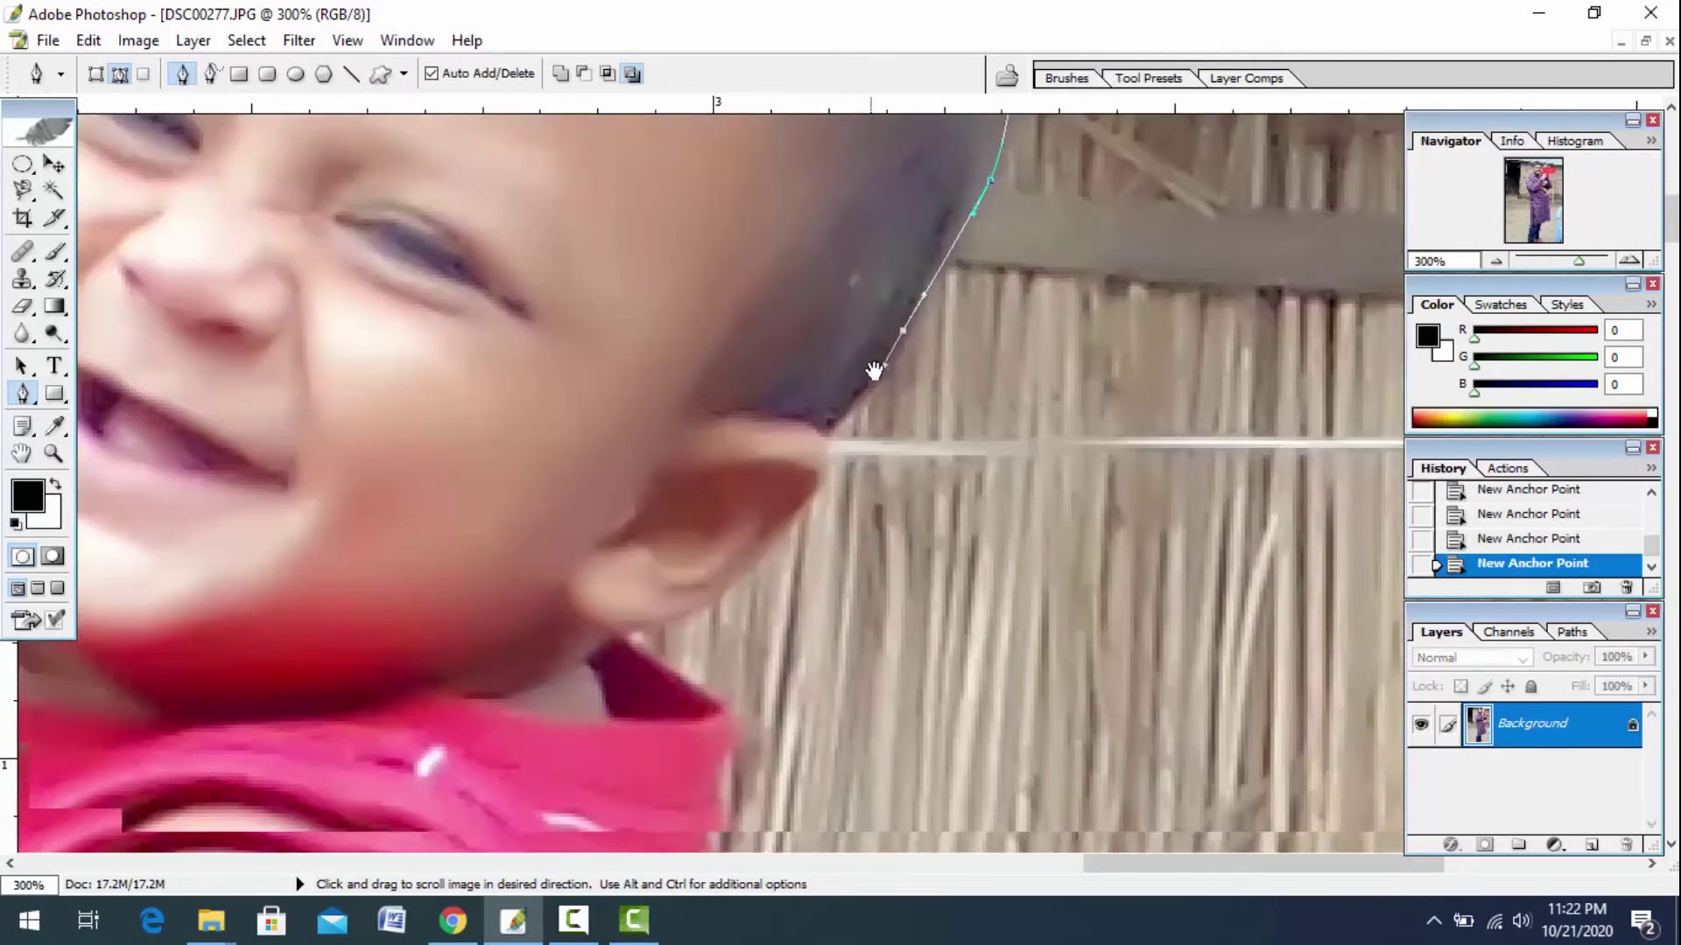
click(847, 402)
drag(778, 518, 822, 295)
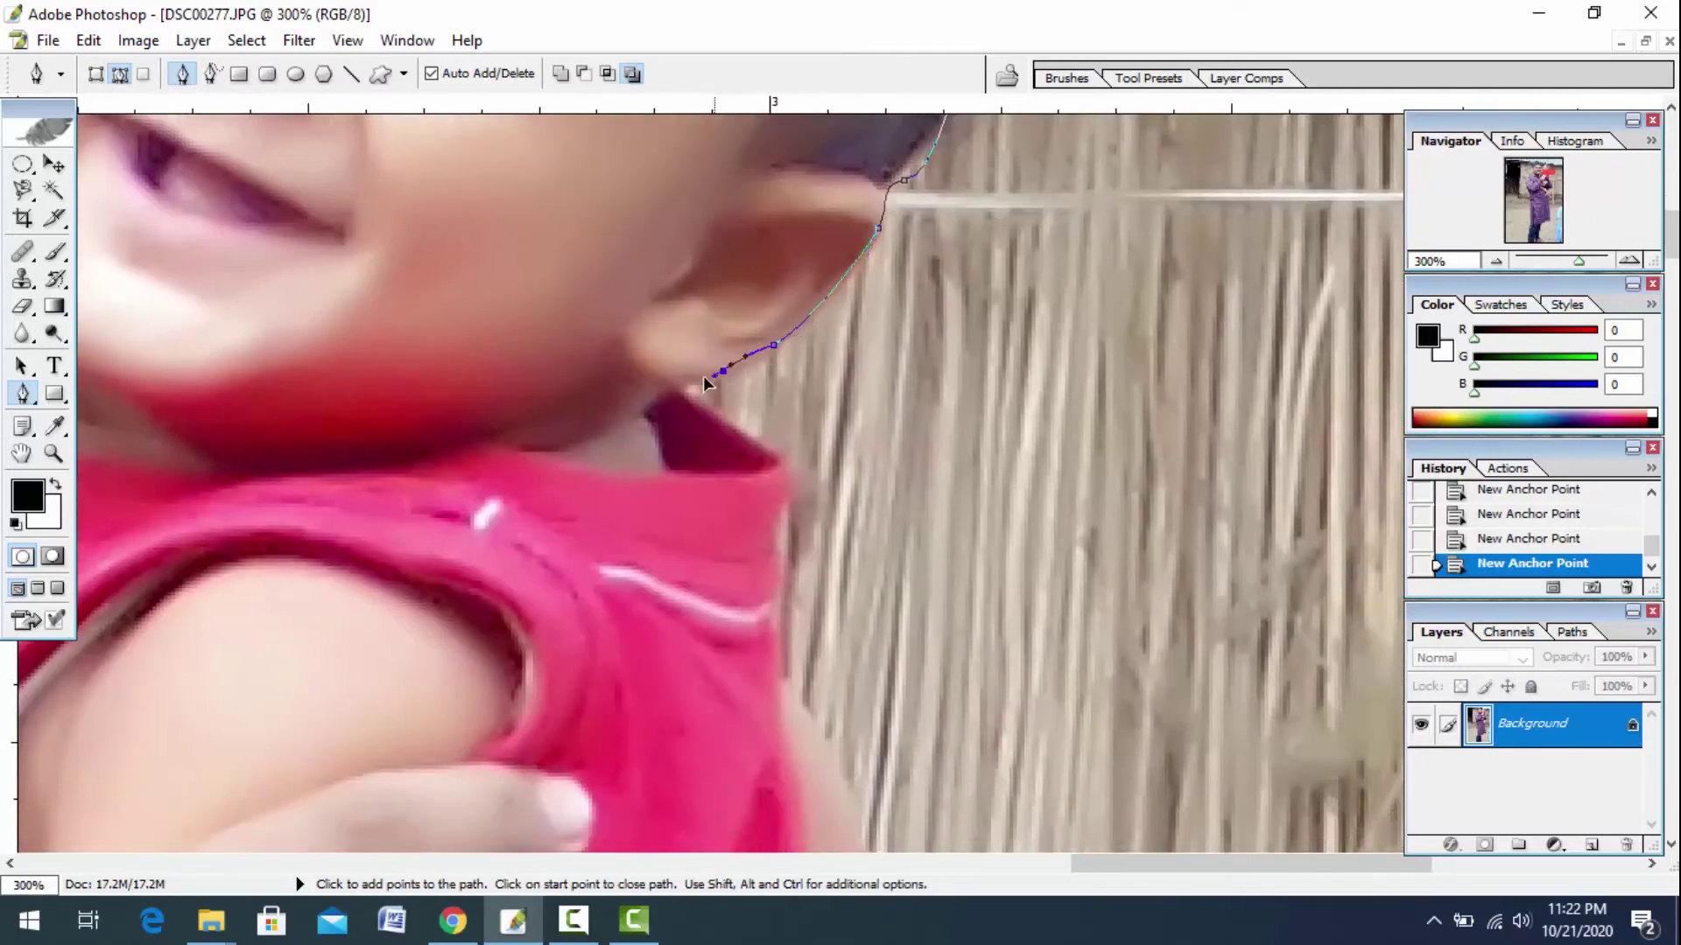
mouse_move(737, 431)
mouse_down()
mouse_move(779, 462)
mouse_move(814, 256)
mouse_up()
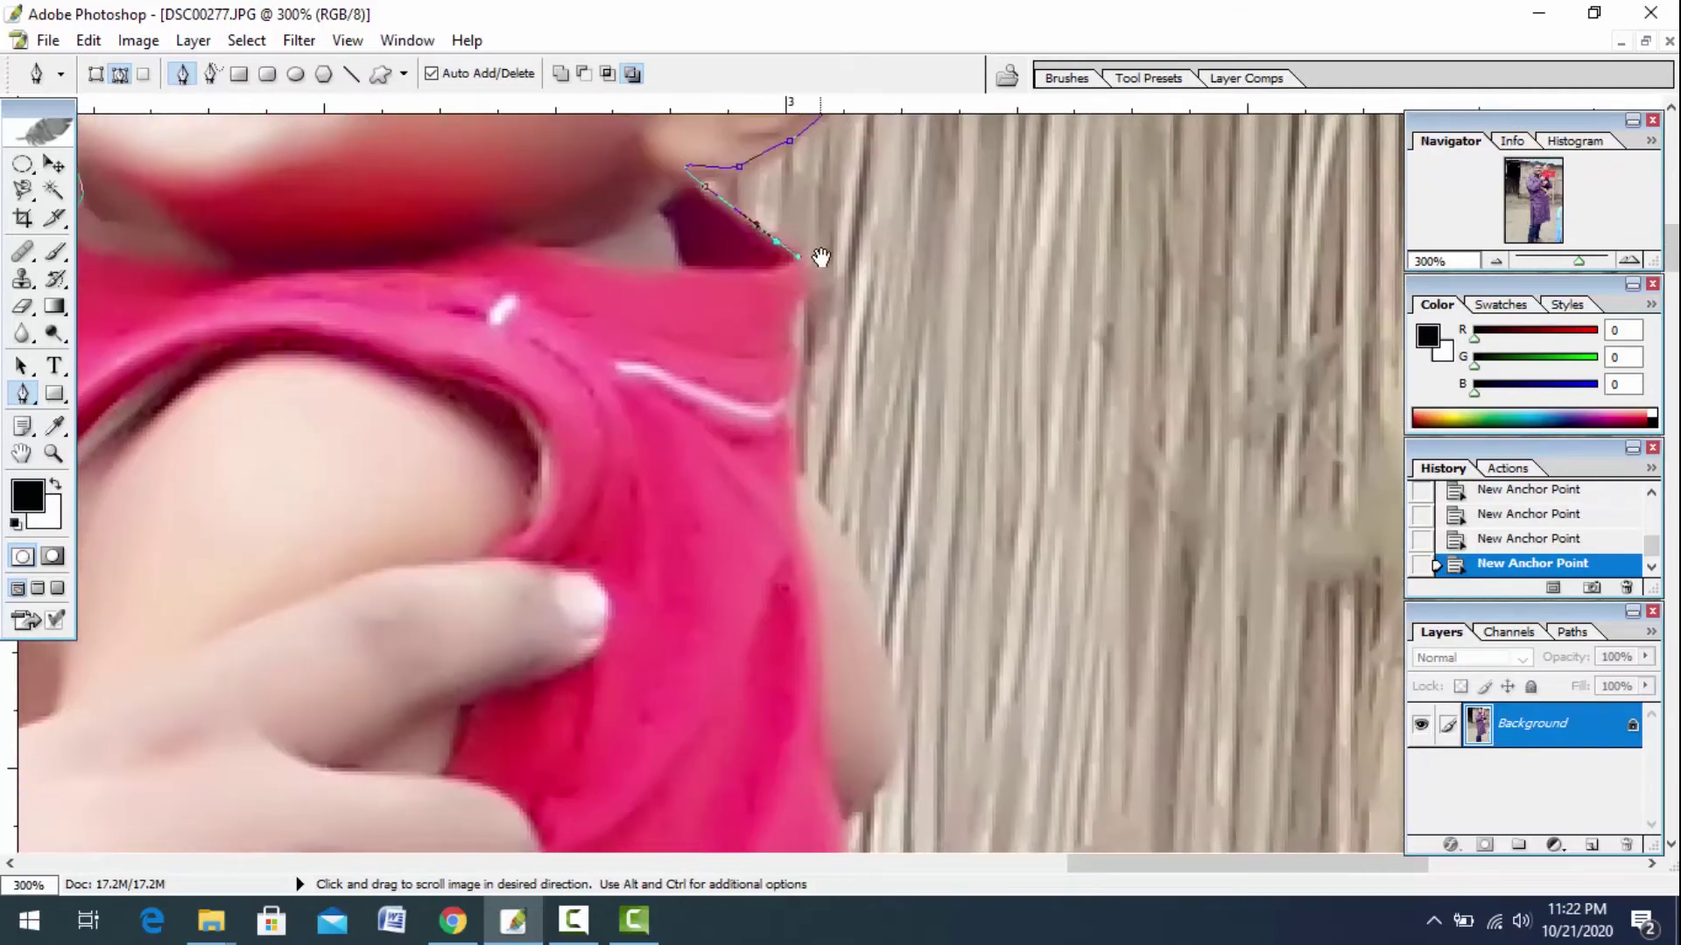
drag(795, 382, 796, 415)
drag(799, 495, 789, 203)
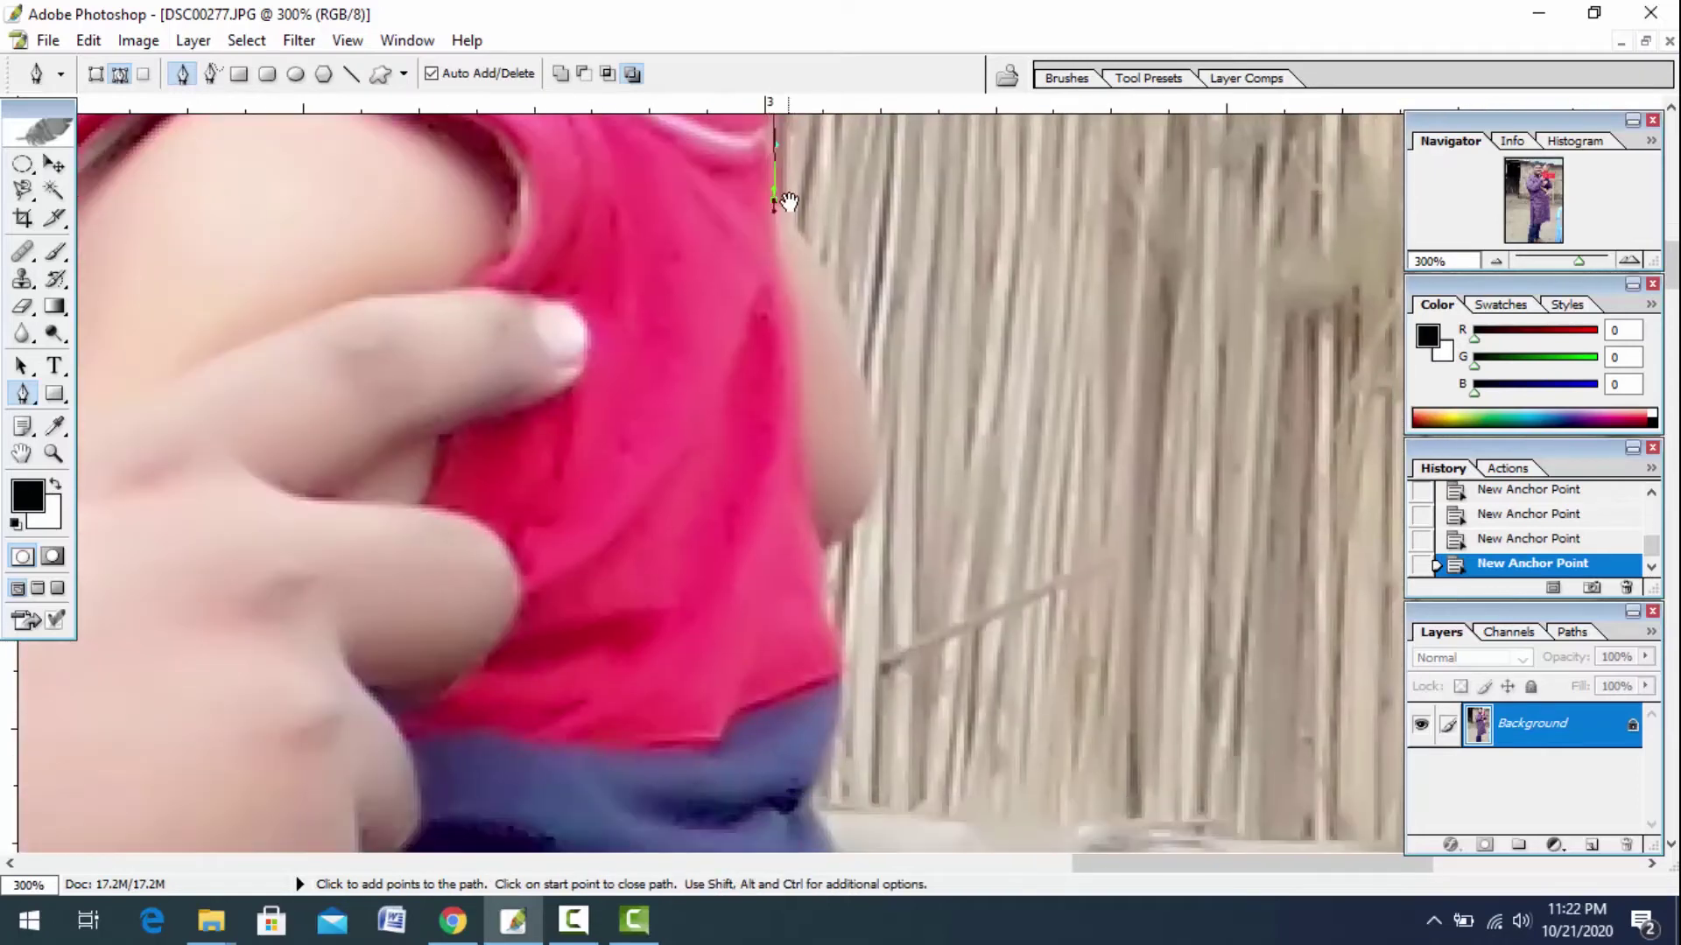
mouse_move(871, 438)
mouse_down()
mouse_move(871, 352)
mouse_move(875, 401)
mouse_move(823, 333)
mouse_move(812, 247)
mouse_up()
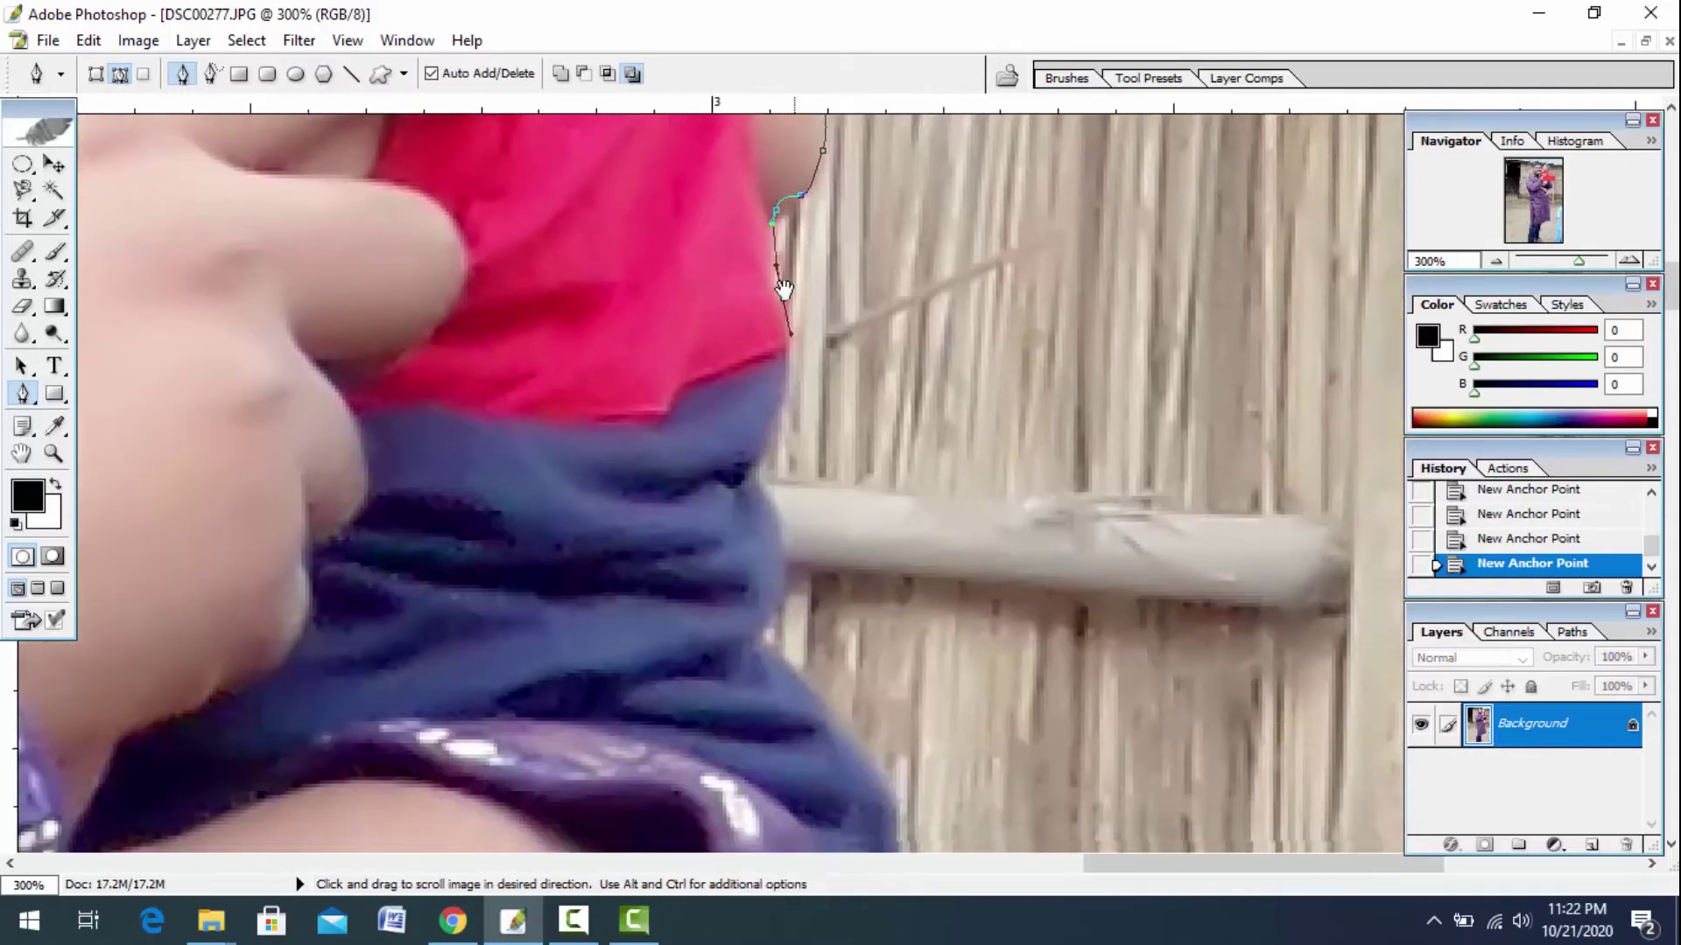
Add smooth anchors along the trousers and clothing edge toward the man's shoulder.
mouse_move(787, 337)
mouse_down()
mouse_move(752, 310)
mouse_move(753, 371)
mouse_up()
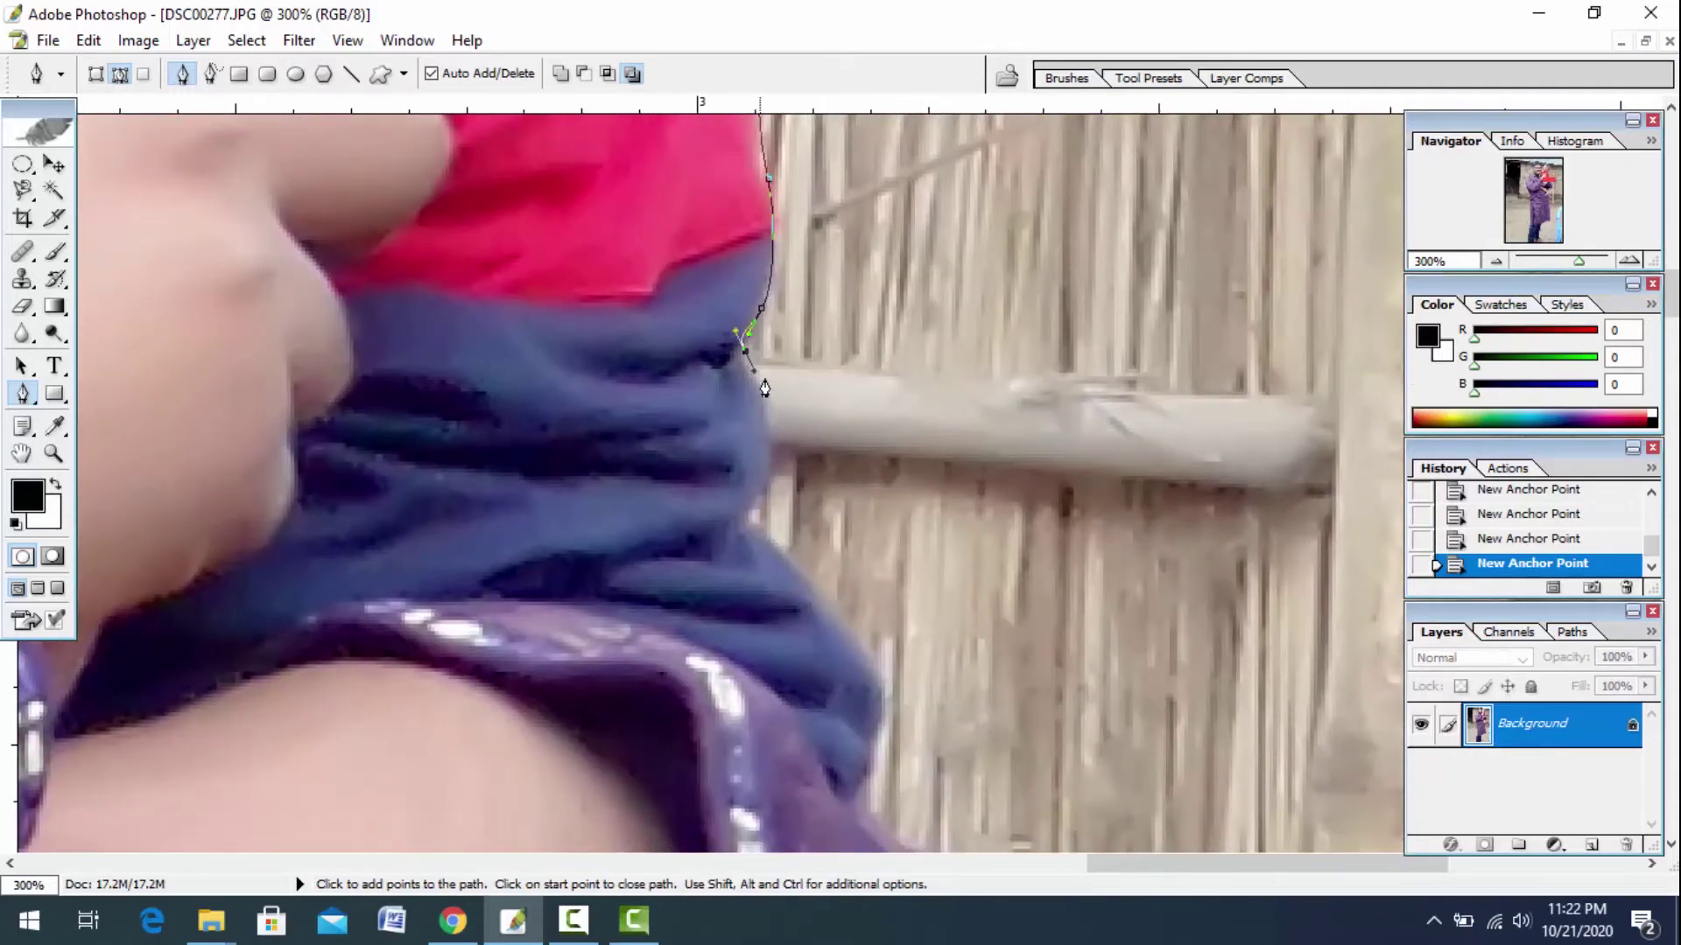
mouse_move(770, 444)
mouse_down()
mouse_move(772, 290)
mouse_move(768, 349)
mouse_up()
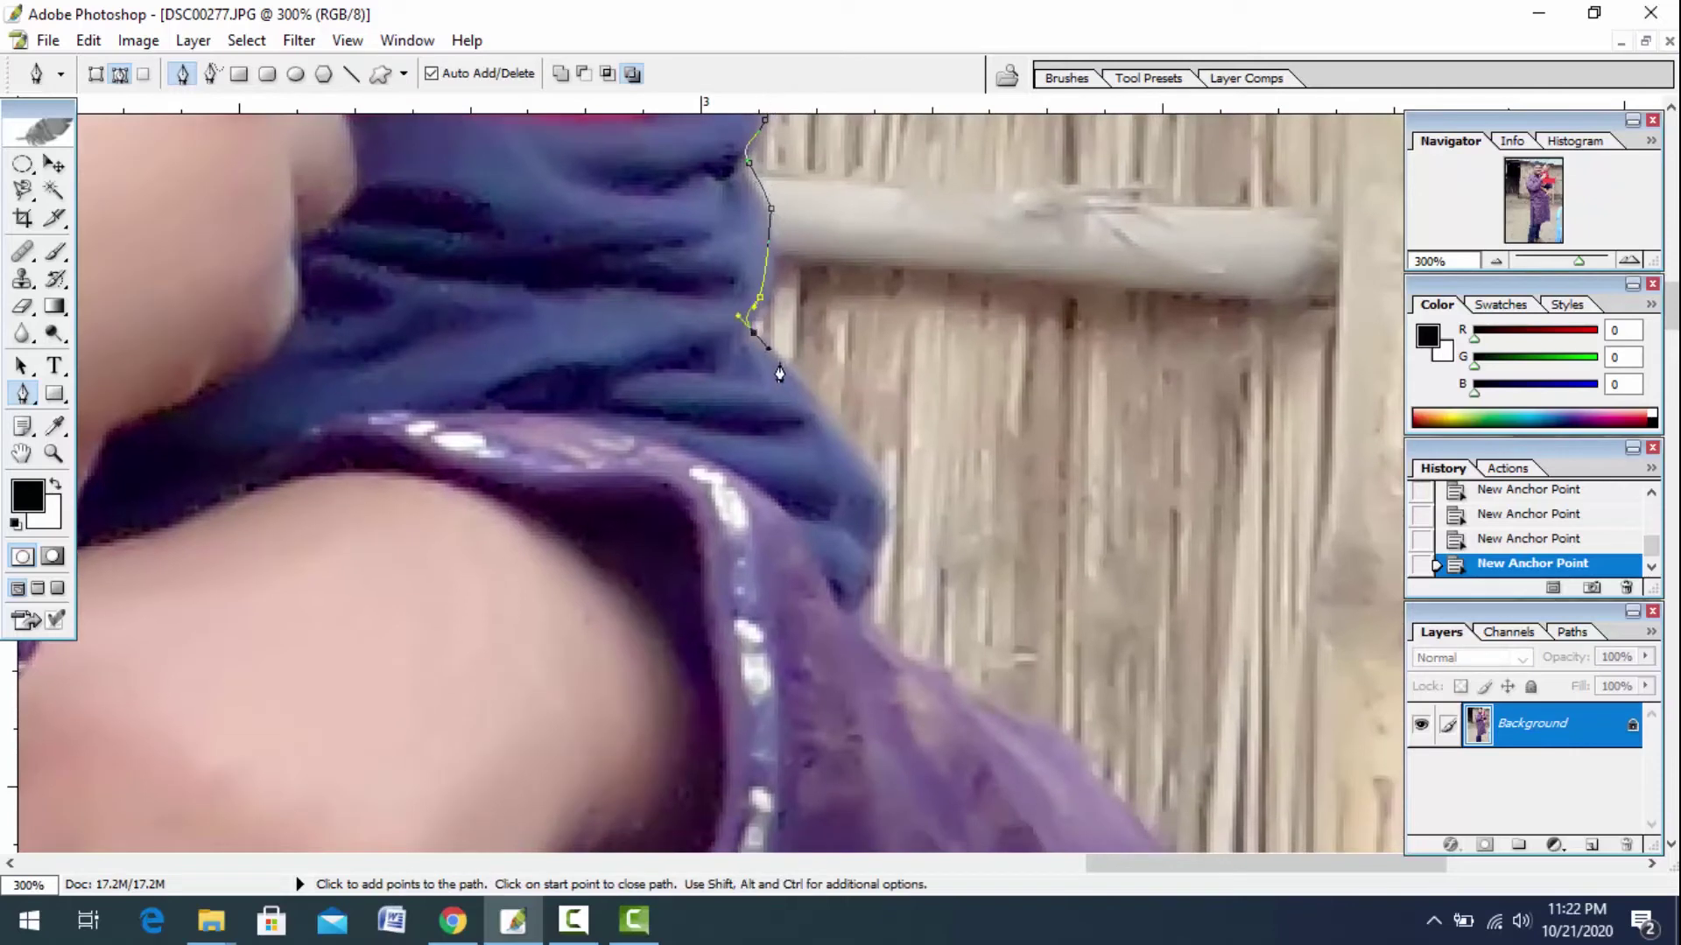
drag(829, 431, 772, 275)
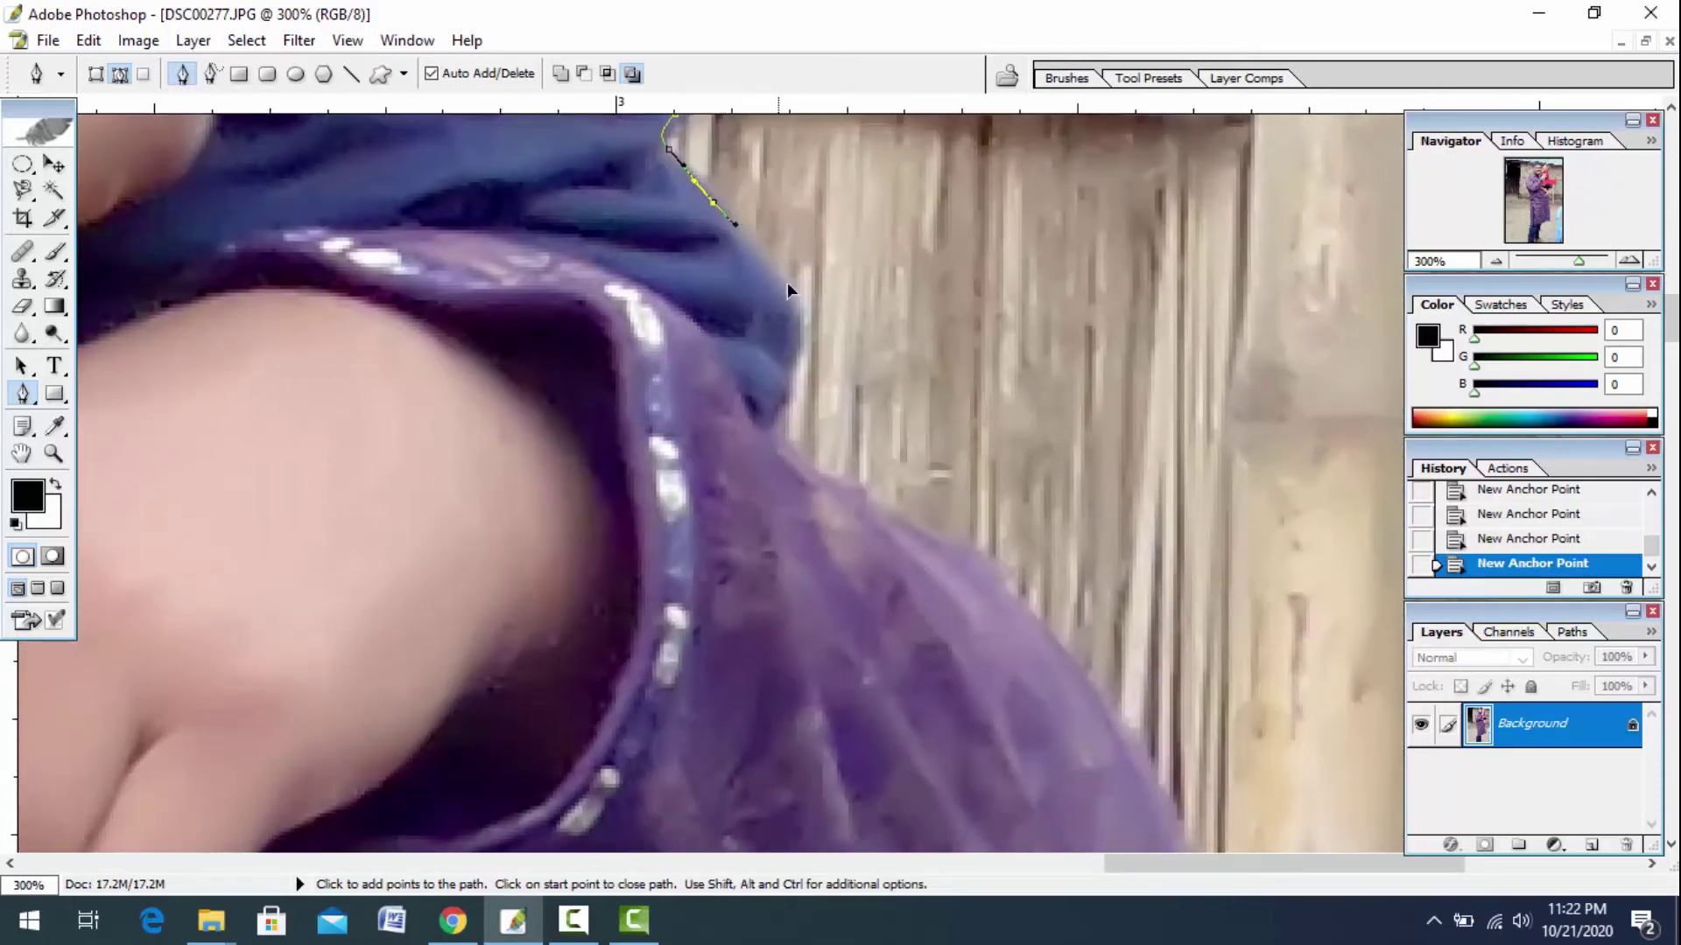
drag(794, 332, 799, 364)
drag(784, 434, 638, 239)
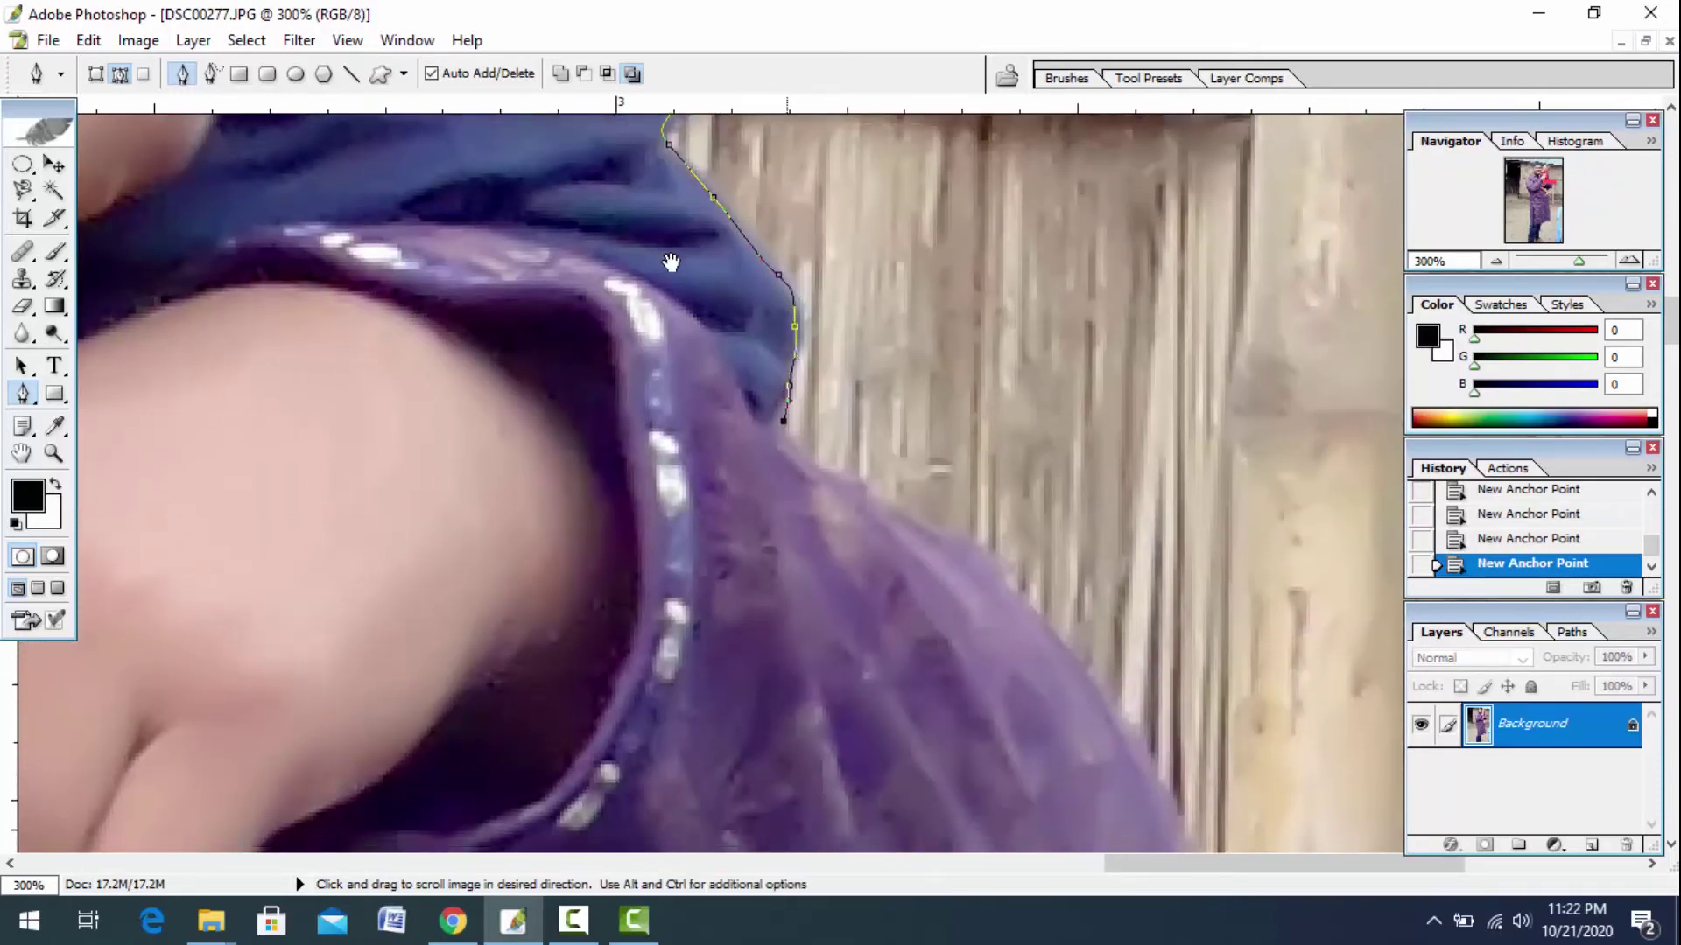
drag(808, 356, 867, 410)
mouse_move(886, 468)
mouse_down()
mouse_move(695, 244)
mouse_move(802, 523)
mouse_up()
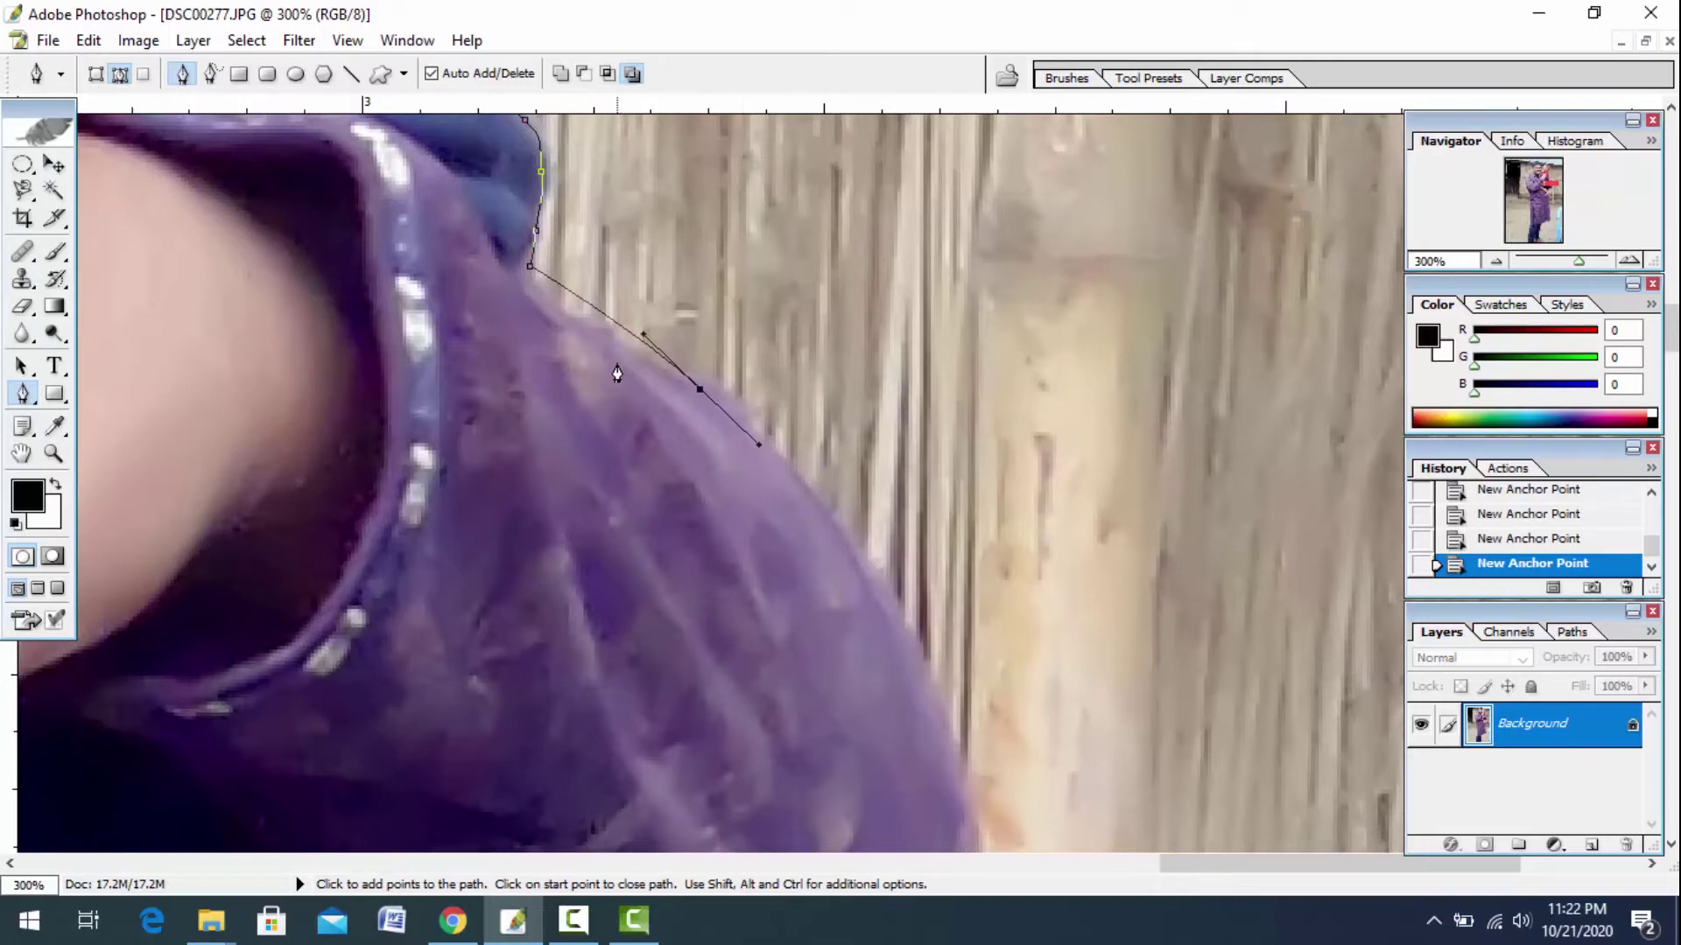
Redo the misplaced anchors so the path curves correctly down the shoulder edge.
key(ctrl+z)
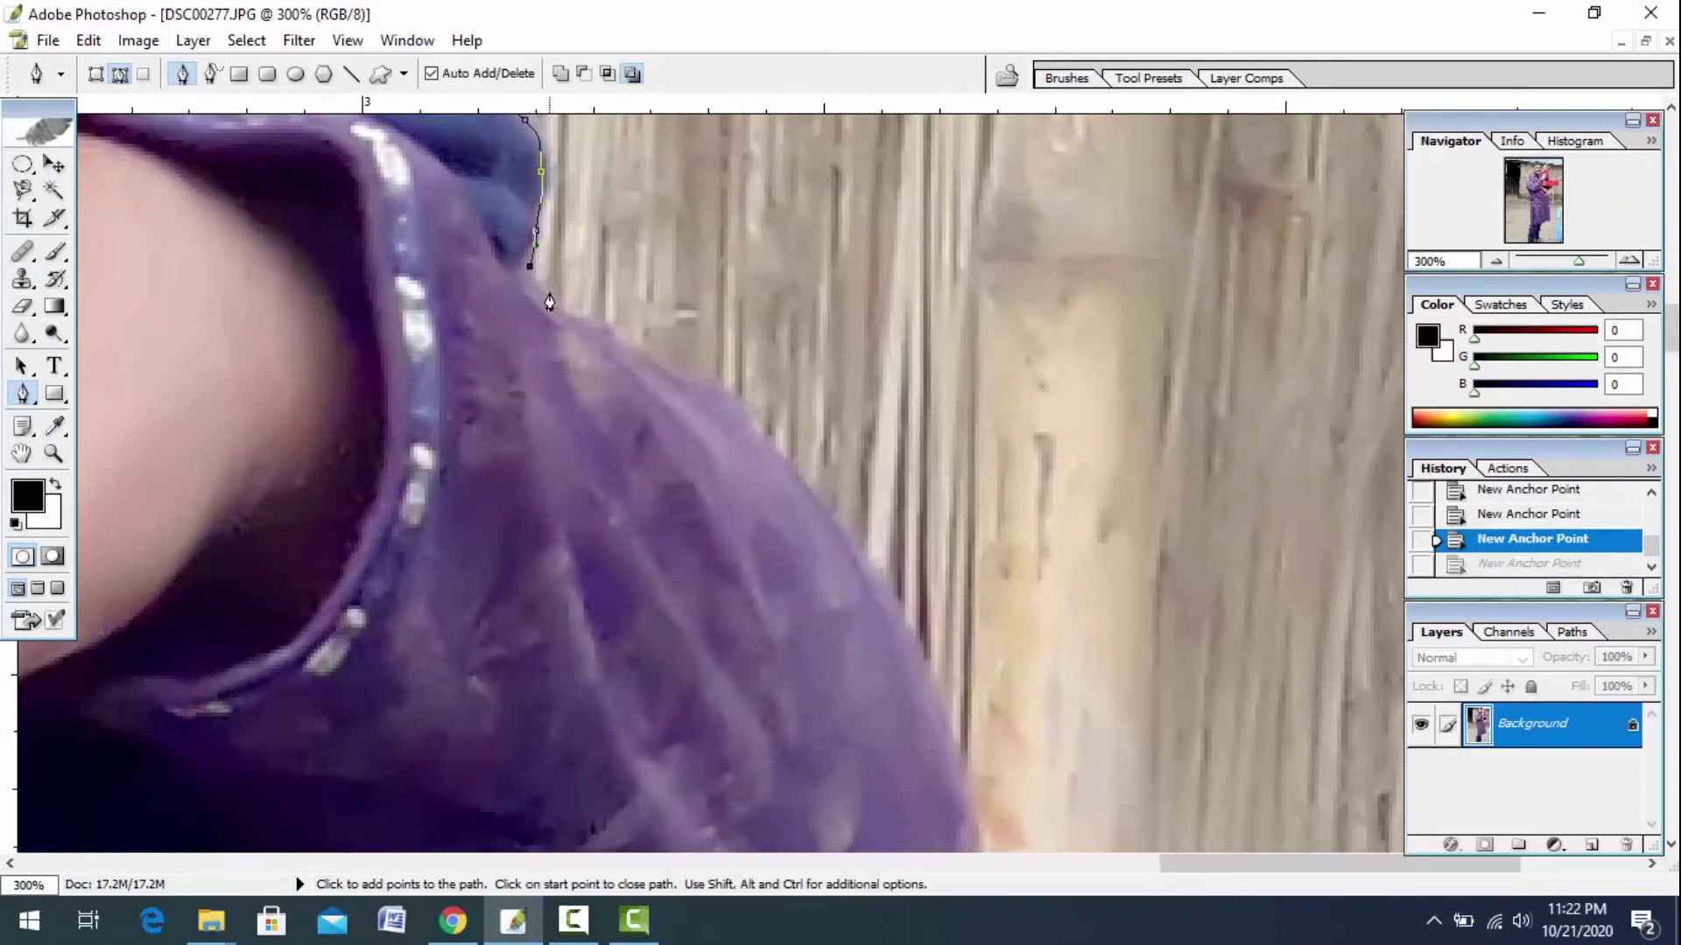
drag(579, 311, 581, 311)
mouse_move(722, 394)
mouse_down()
mouse_move(763, 437)
mouse_move(590, 215)
mouse_up()
drag(774, 525, 788, 600)
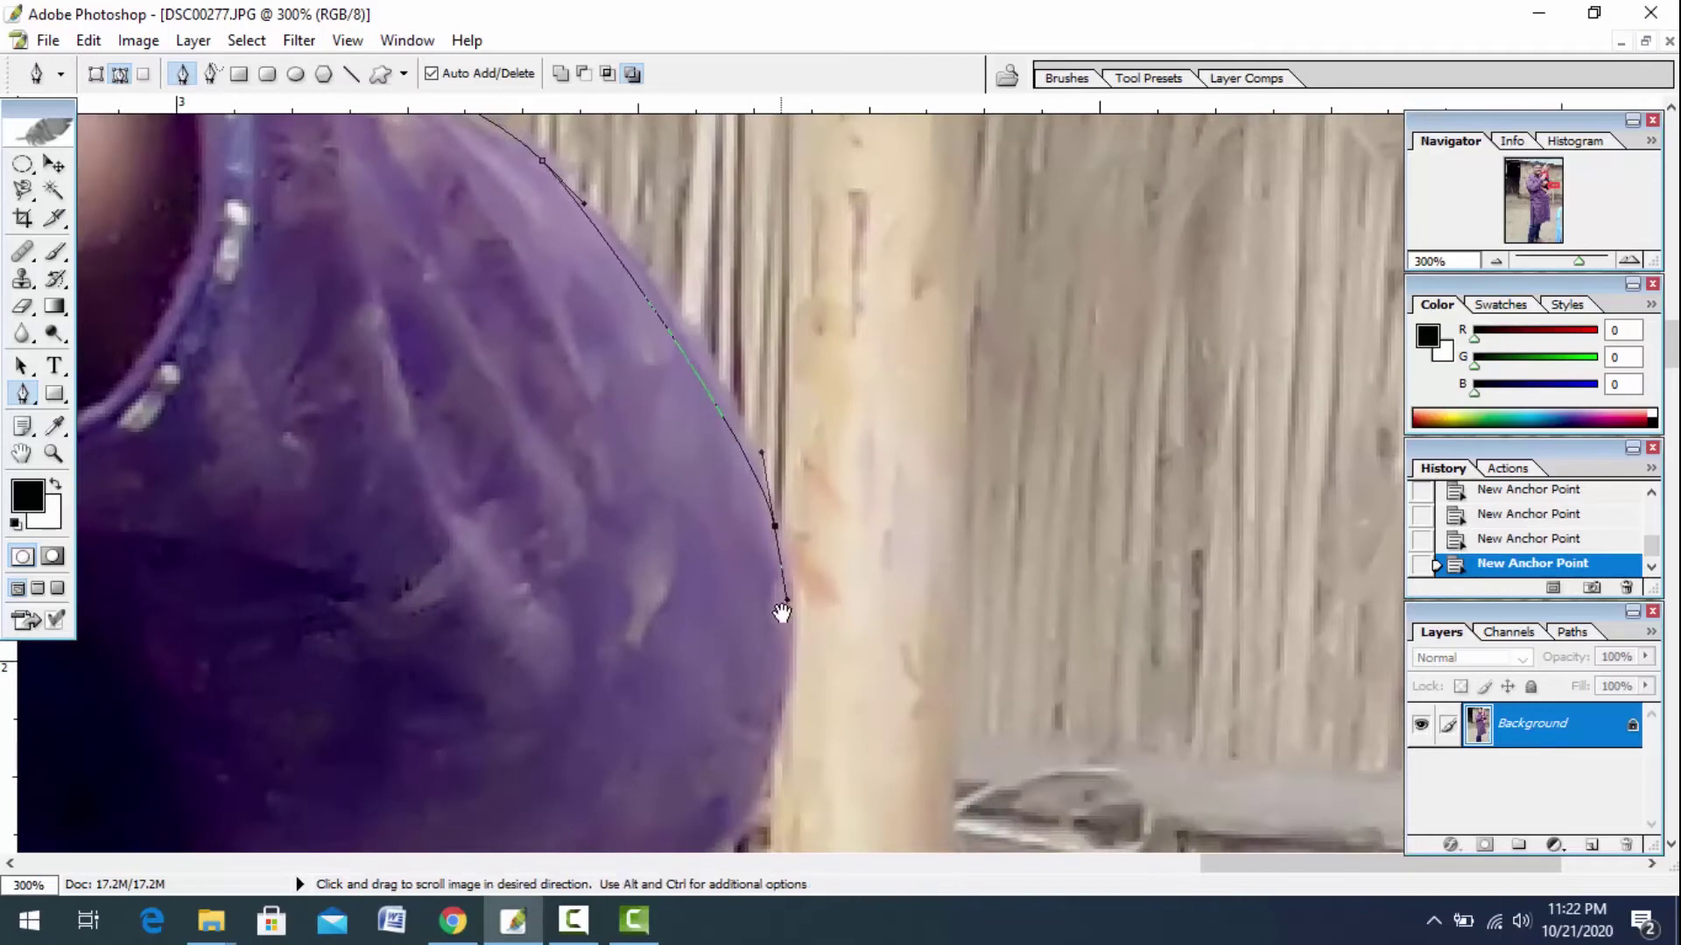
key(BackSpace)
key(BackSpace)
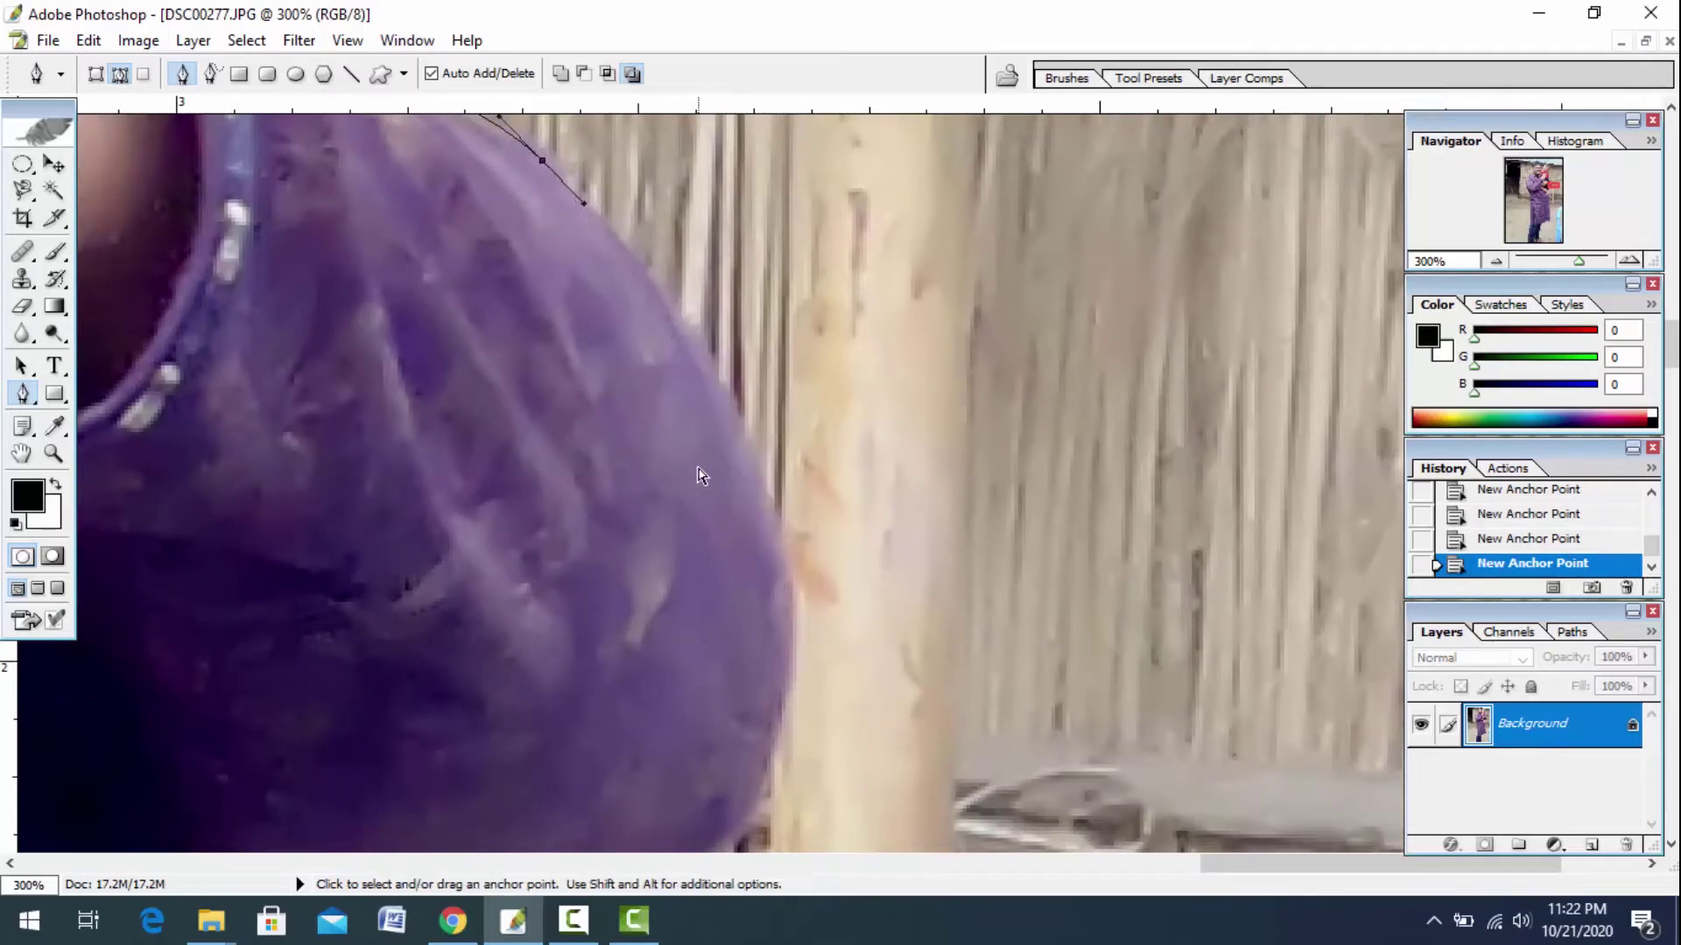
drag(790, 577, 770, 683)
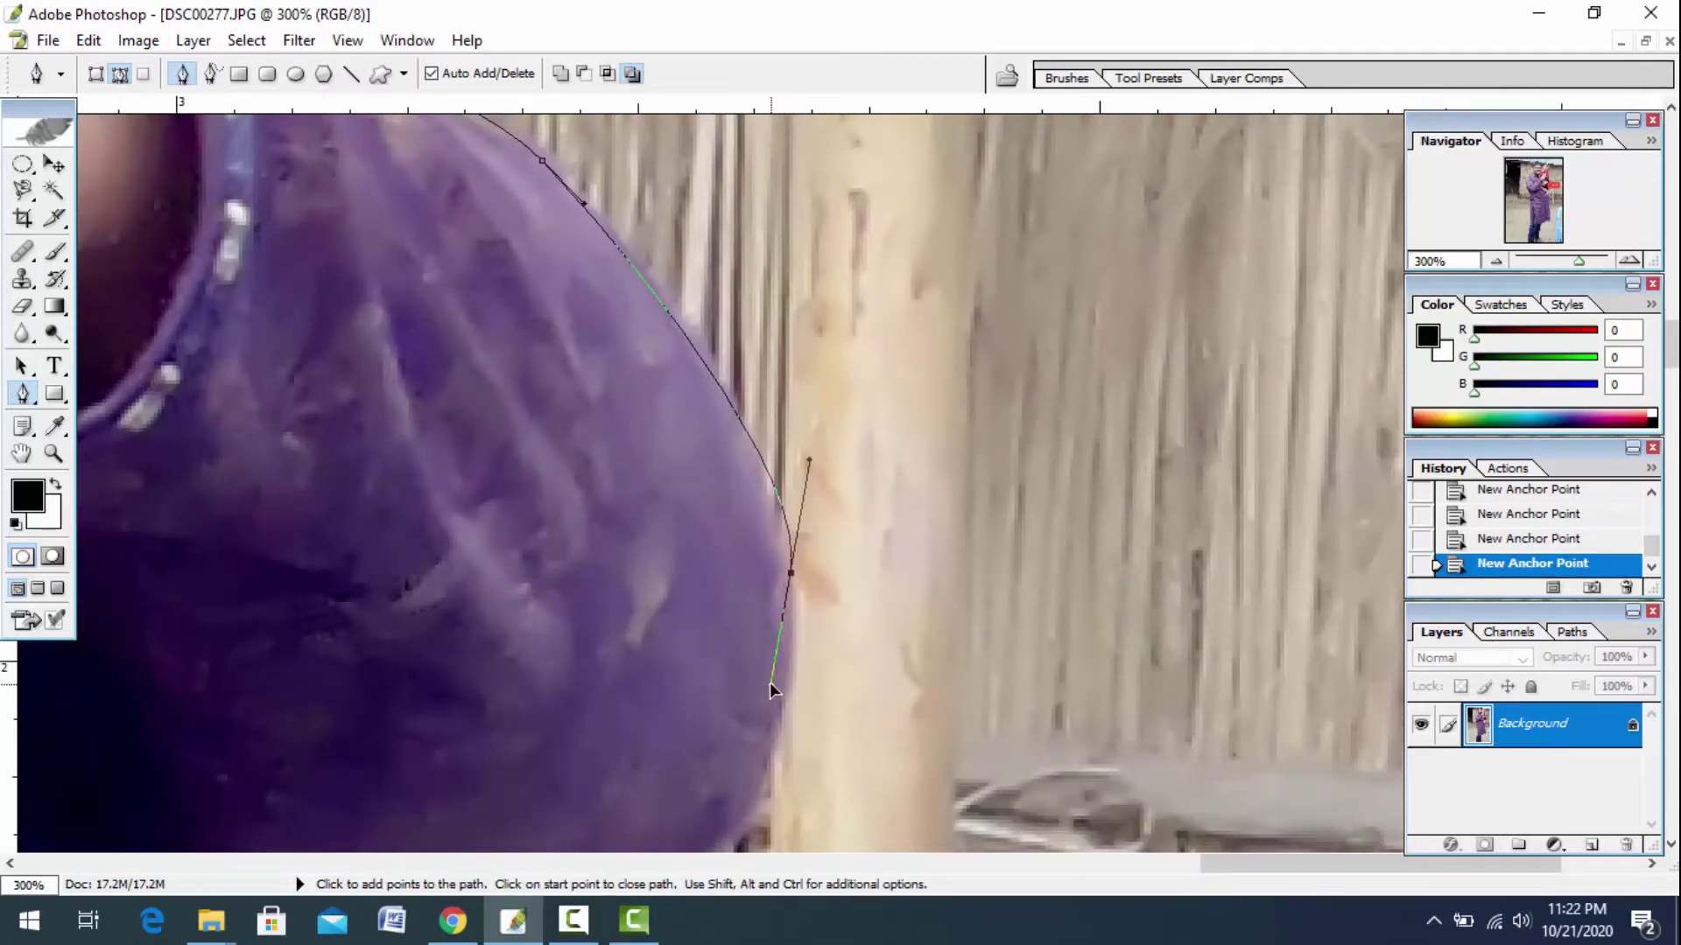
click(791, 577)
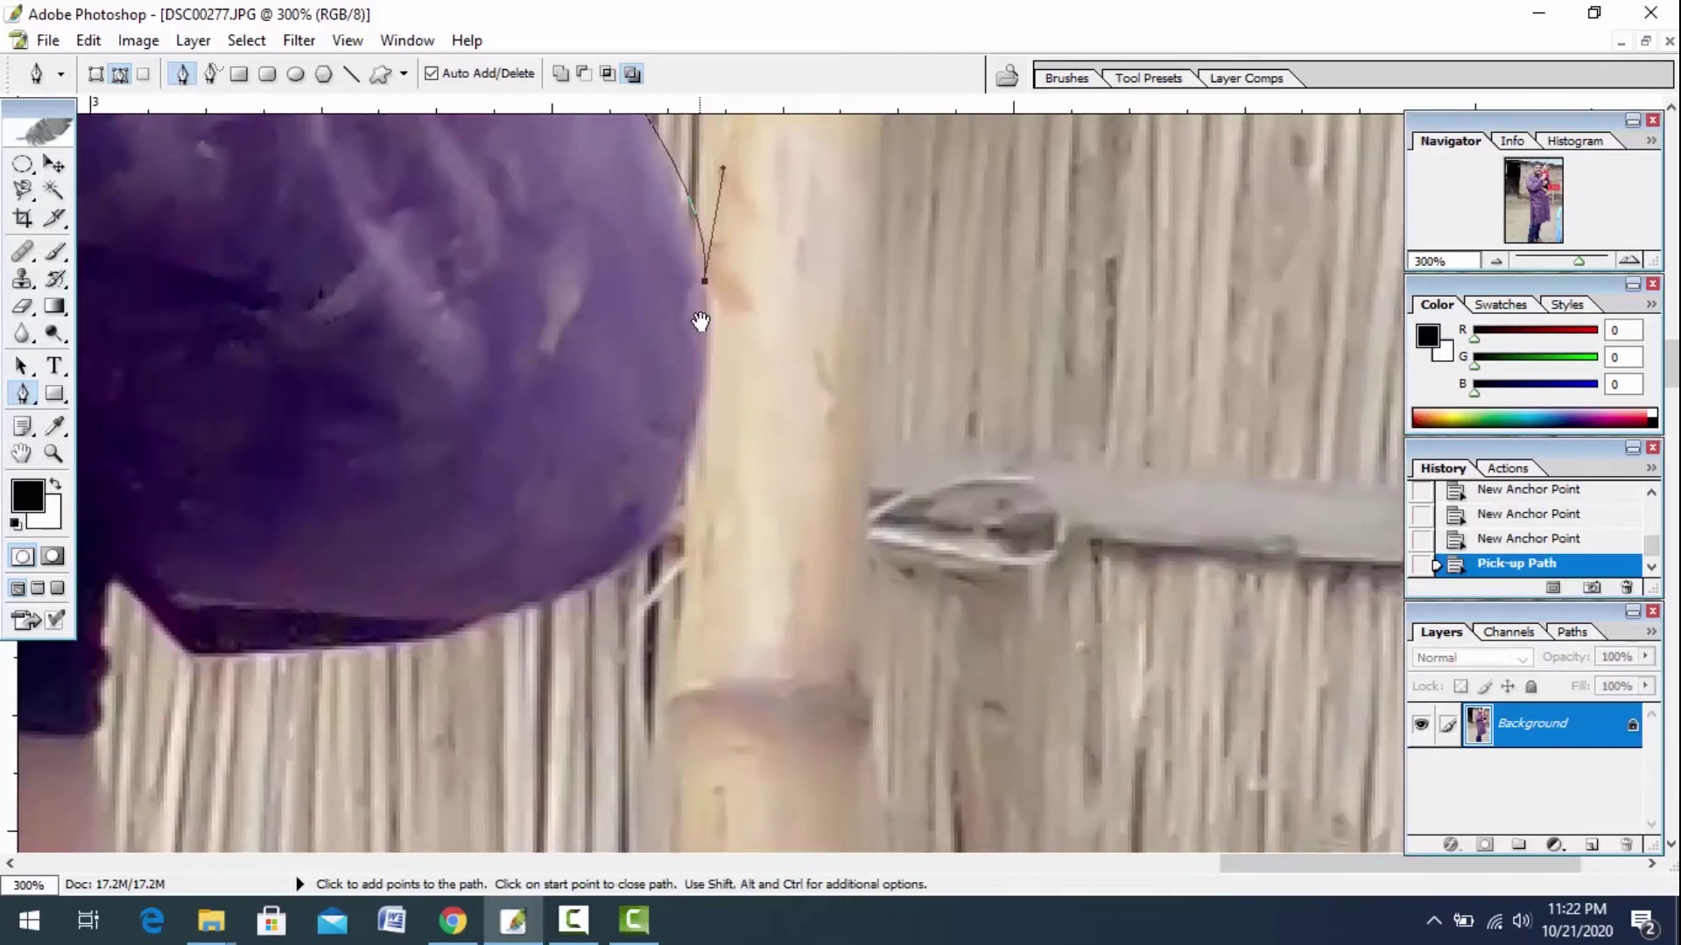
Trace the path along the hood's rounded lower edge to its corner.
drag(792, 582, 679, 499)
click(676, 506)
drag(586, 581, 738, 386)
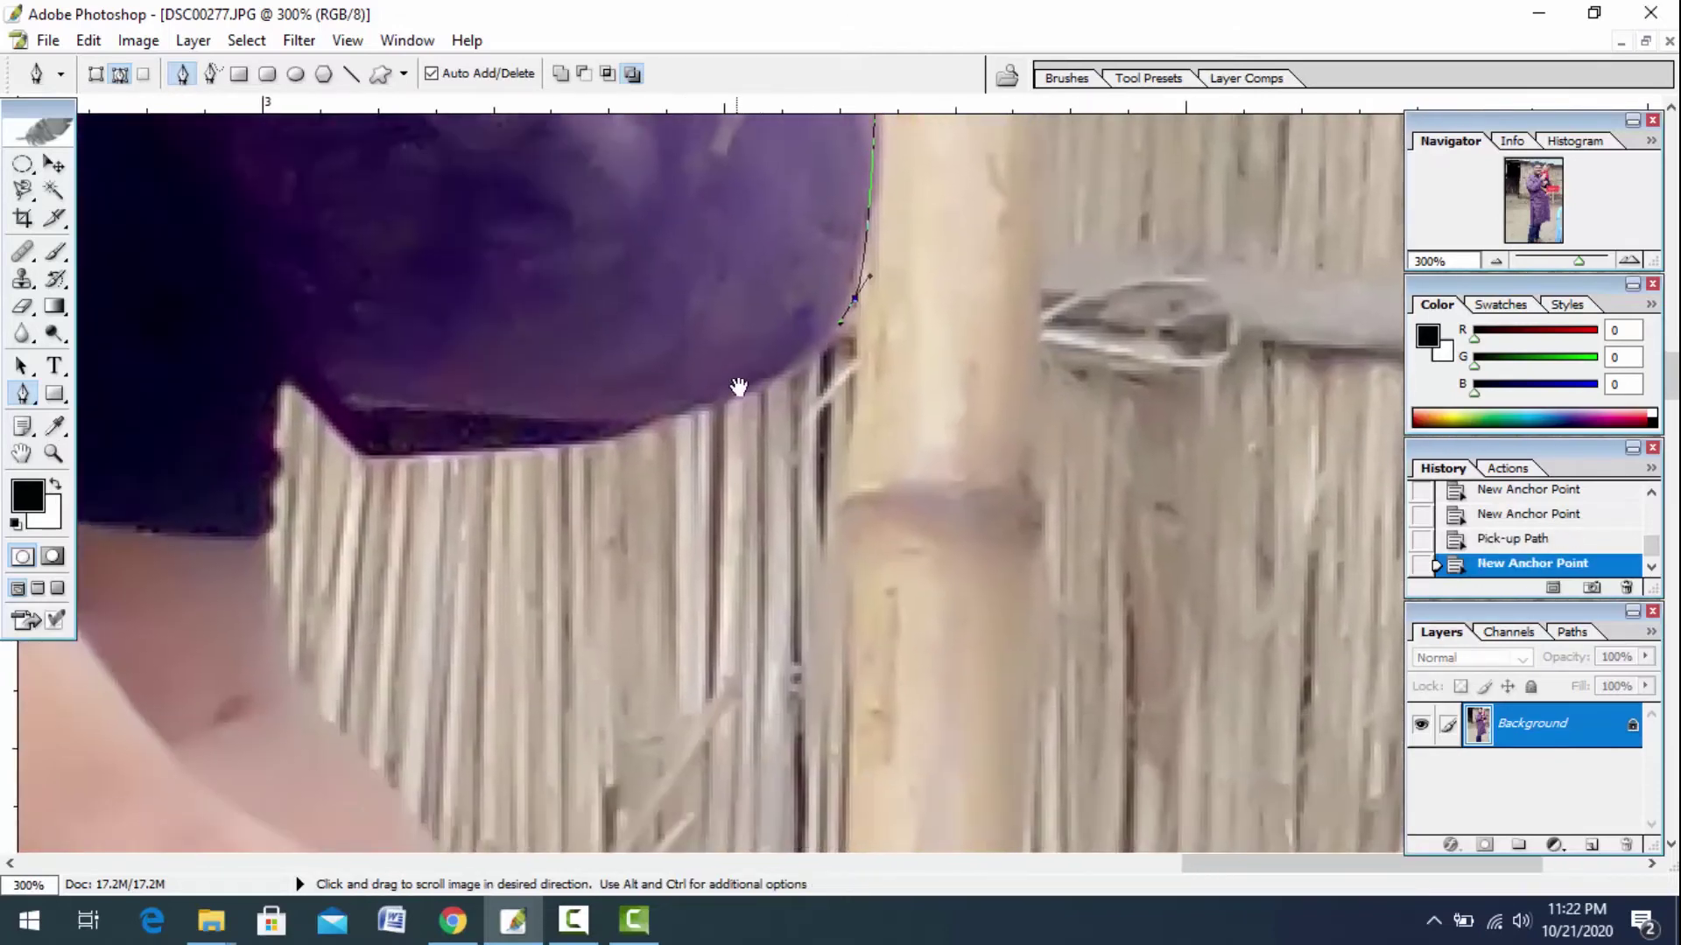
drag(621, 436, 544, 448)
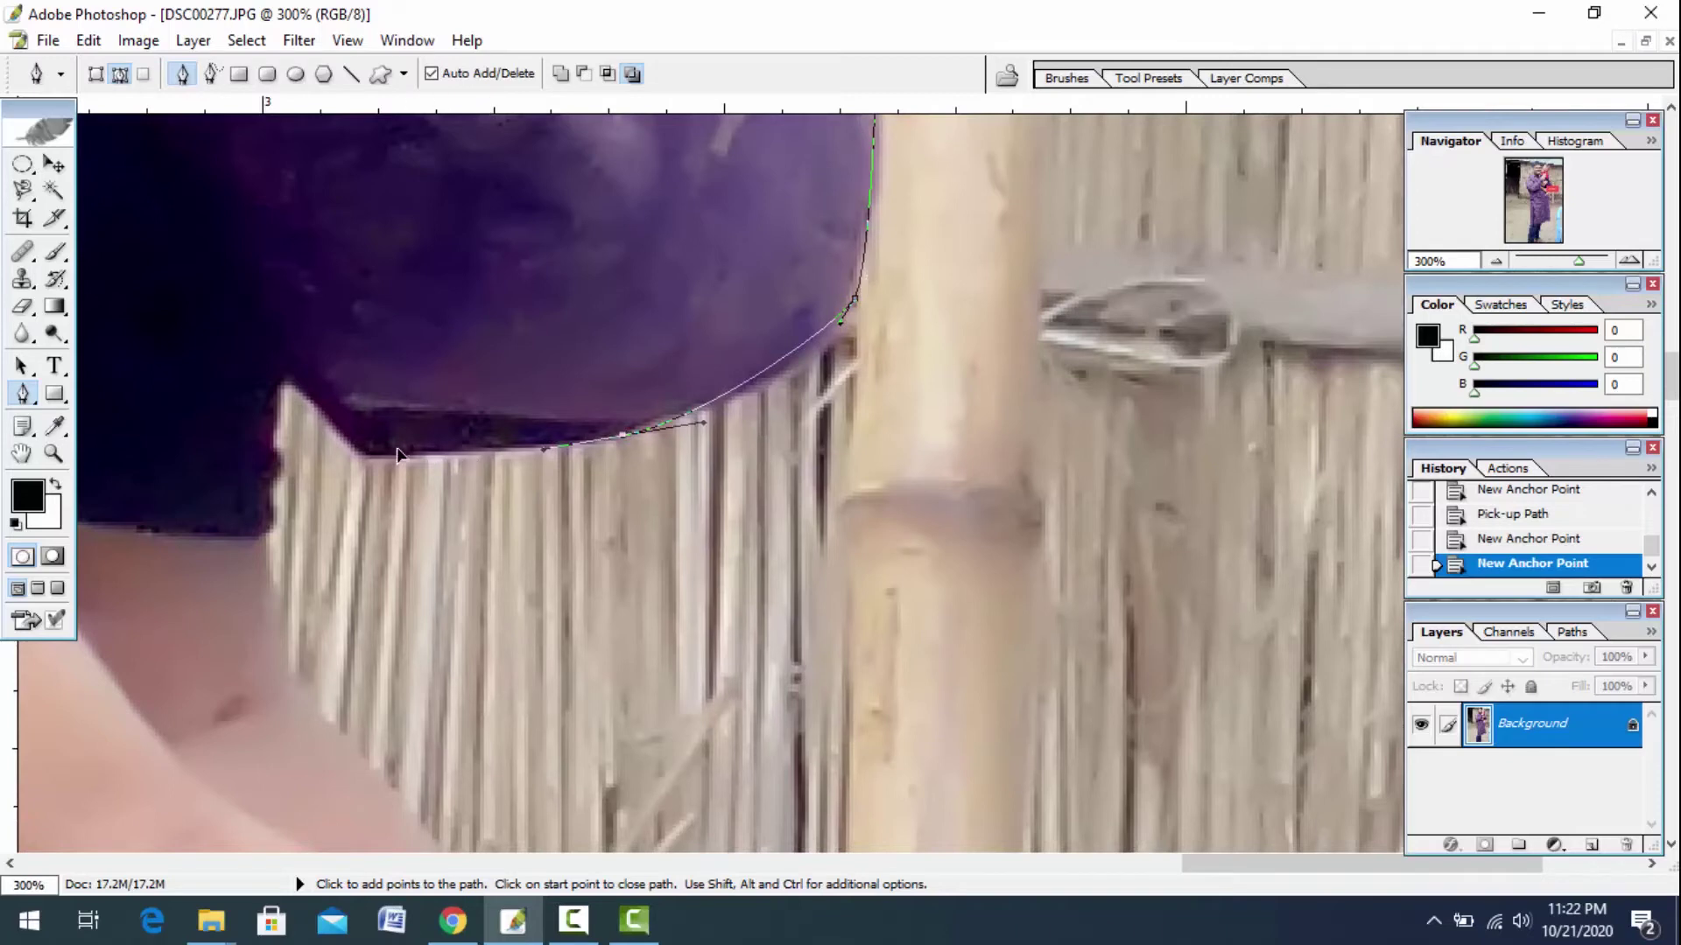
click(355, 454)
click(284, 388)
Extend the path down the arm past the elbow toward the robe edge.
drag(273, 510, 549, 287)
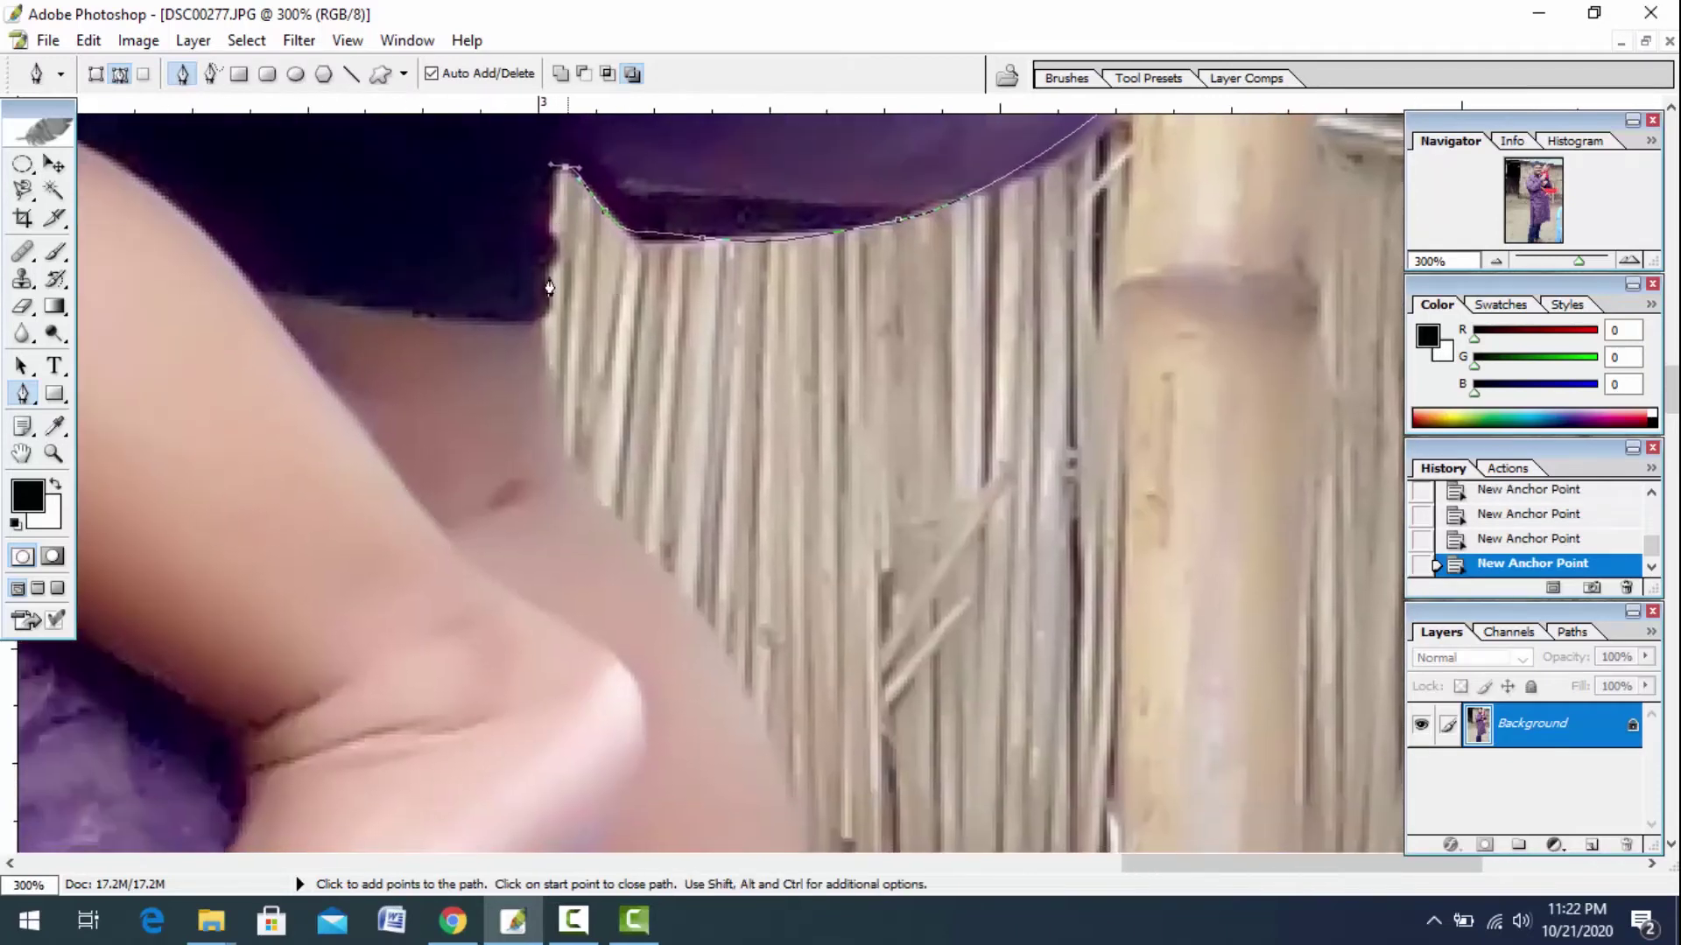
click(538, 323)
mouse_move(710, 665)
mouse_down()
mouse_move(599, 493)
mouse_move(603, 455)
mouse_up()
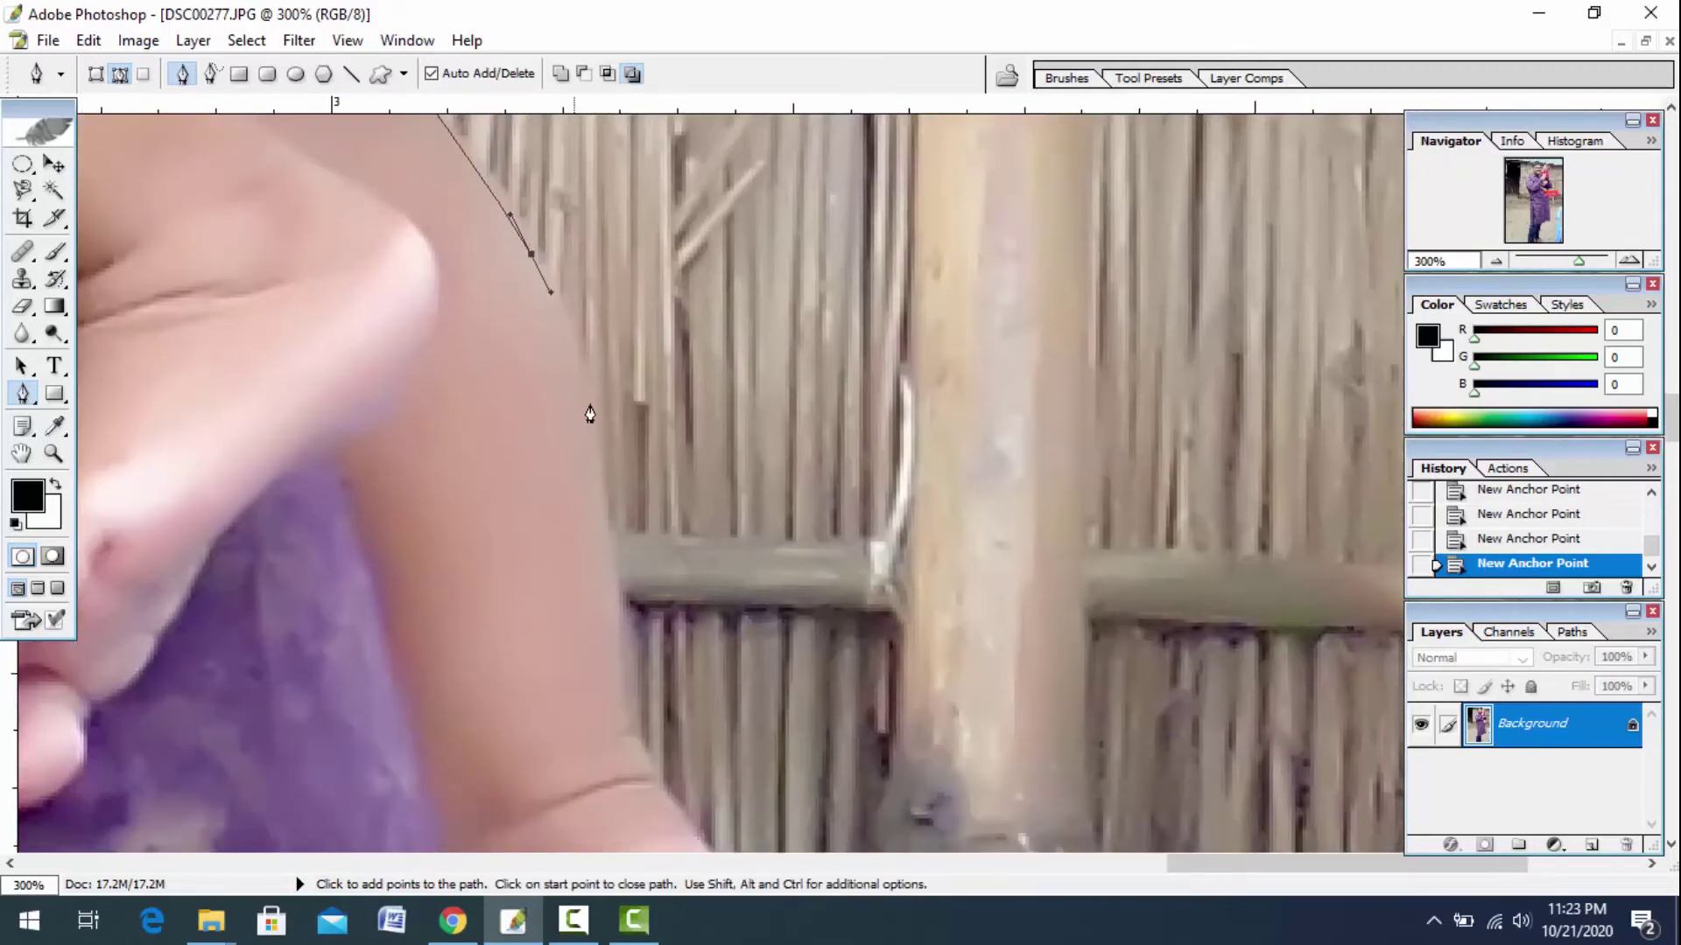
mouse_move(614, 644)
mouse_down()
mouse_move(559, 419)
mouse_move(575, 452)
mouse_up()
drag(574, 534, 541, 392)
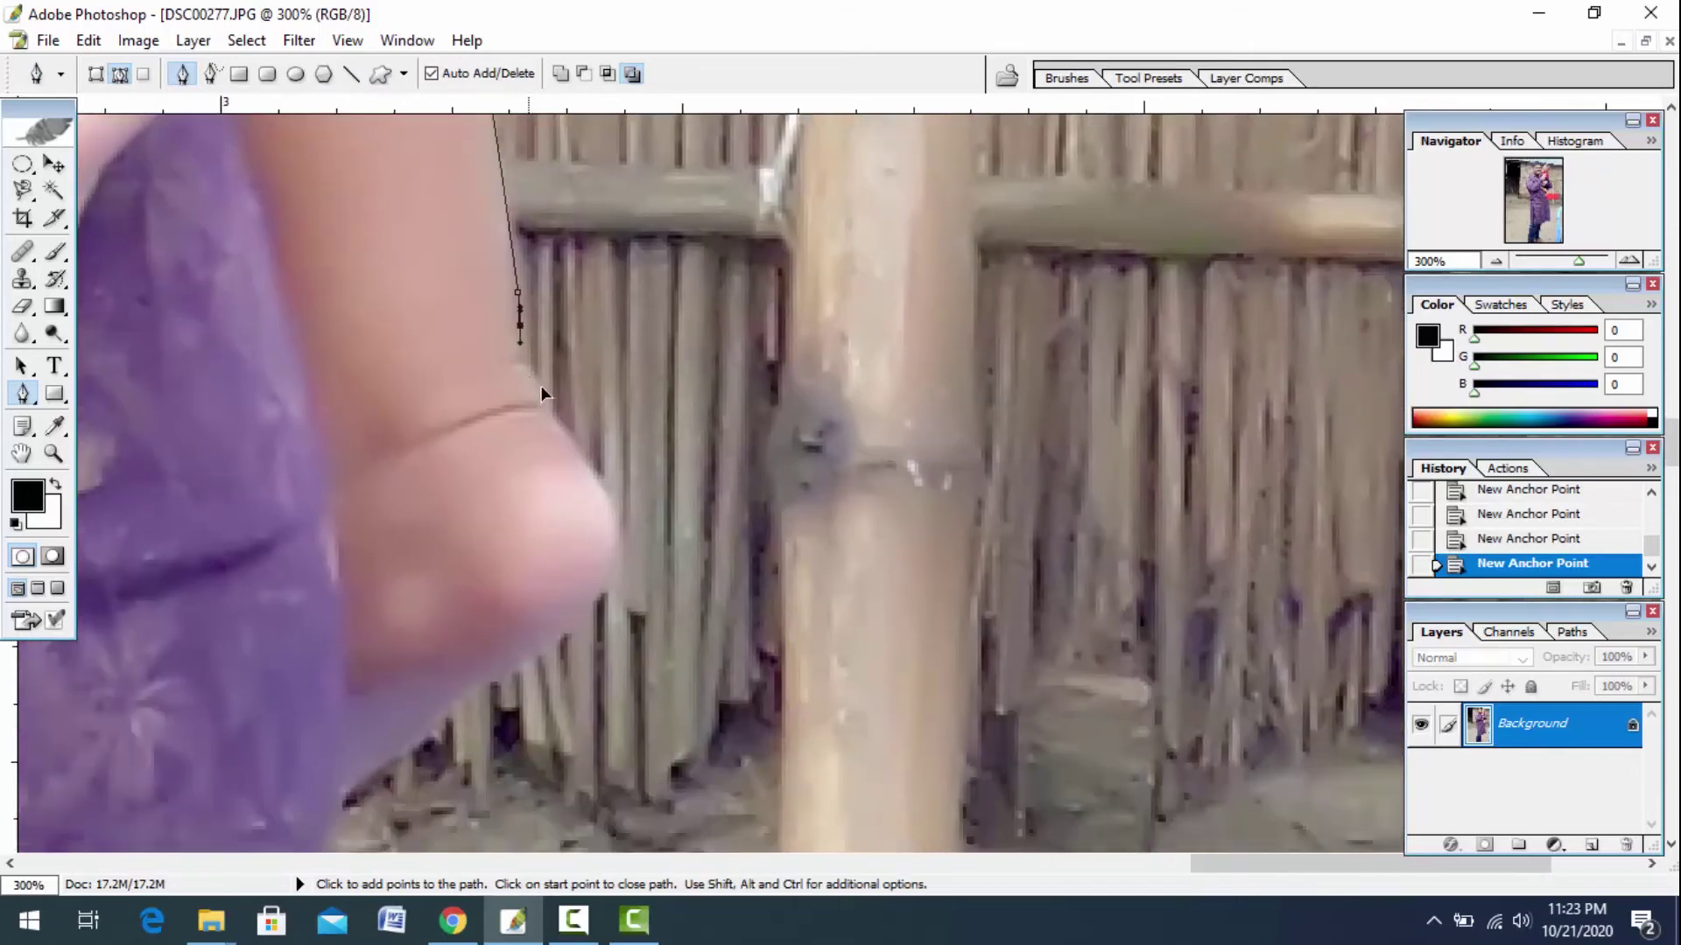
drag(610, 525, 601, 373)
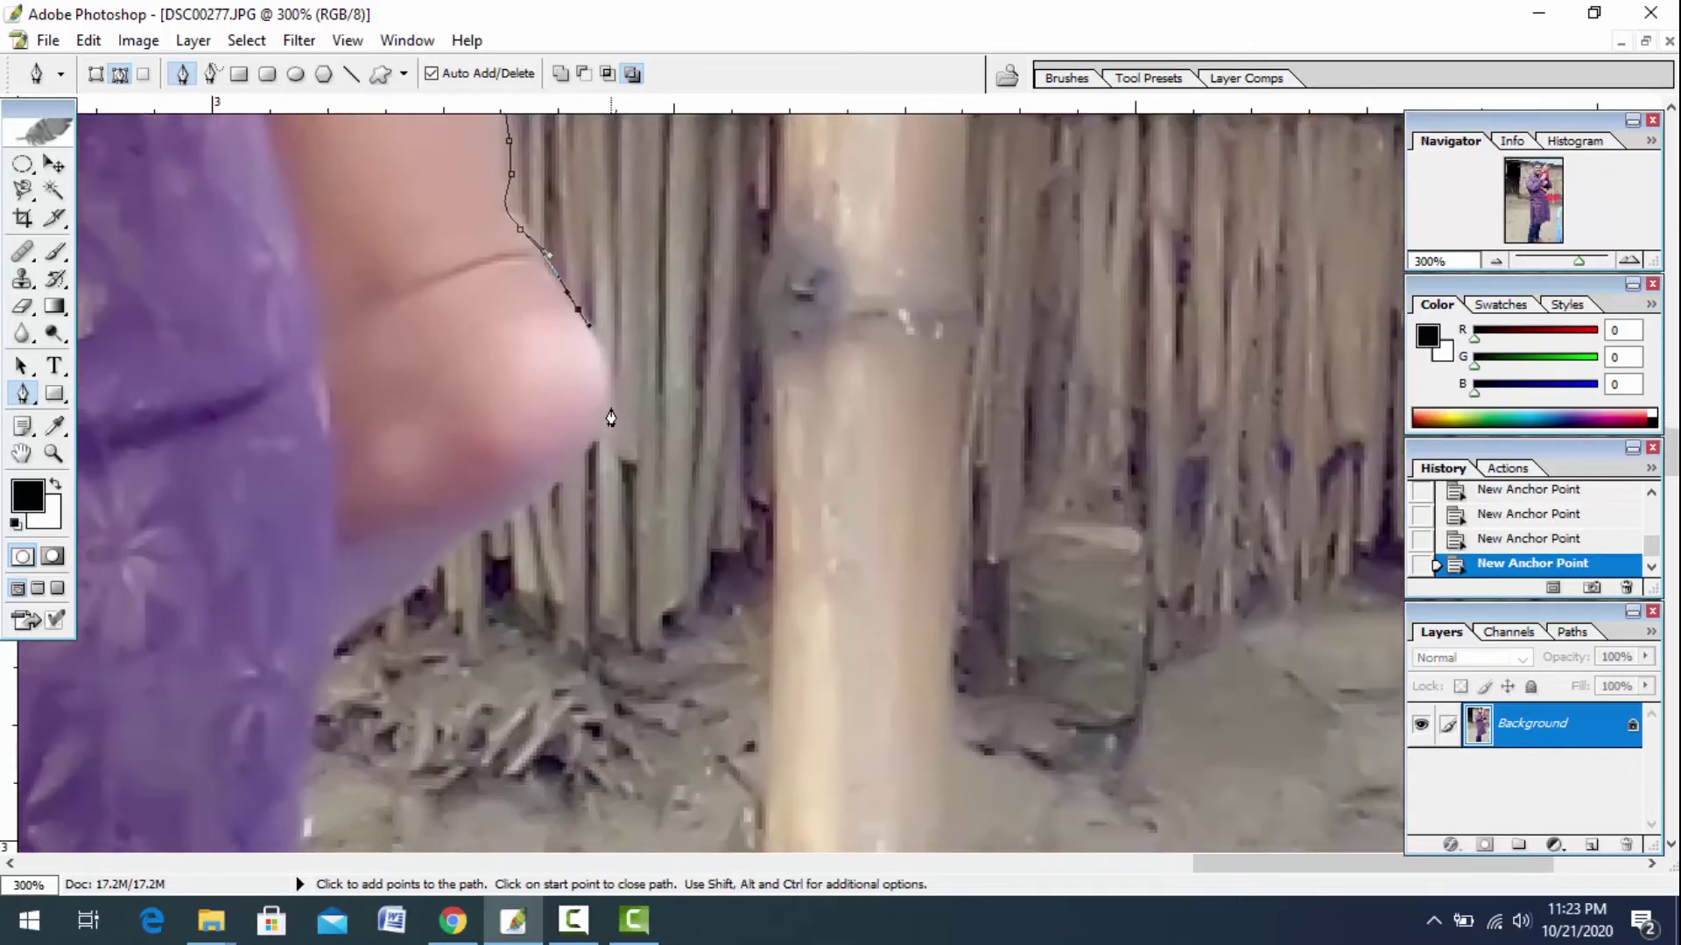
mouse_move(548, 506)
mouse_down()
mouse_move(613, 411)
mouse_move(610, 287)
mouse_up()
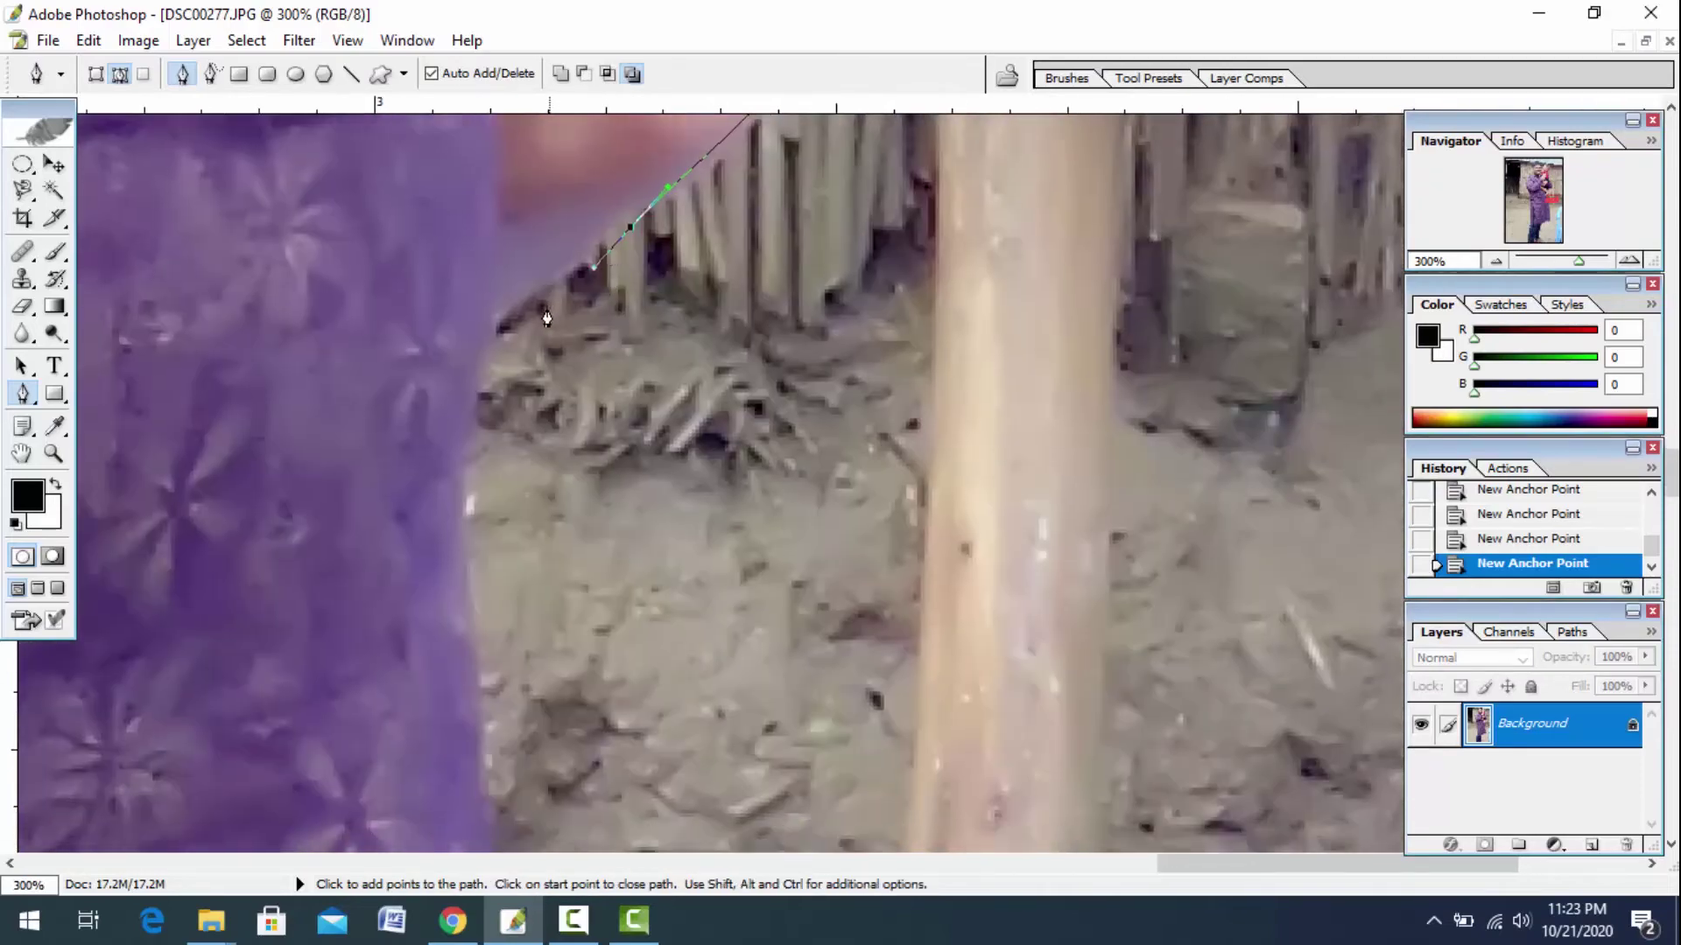
Add anchors down the purple robe's side edge.
click(503, 326)
click(489, 405)
drag(474, 434, 406, 98)
drag(405, 375, 451, 362)
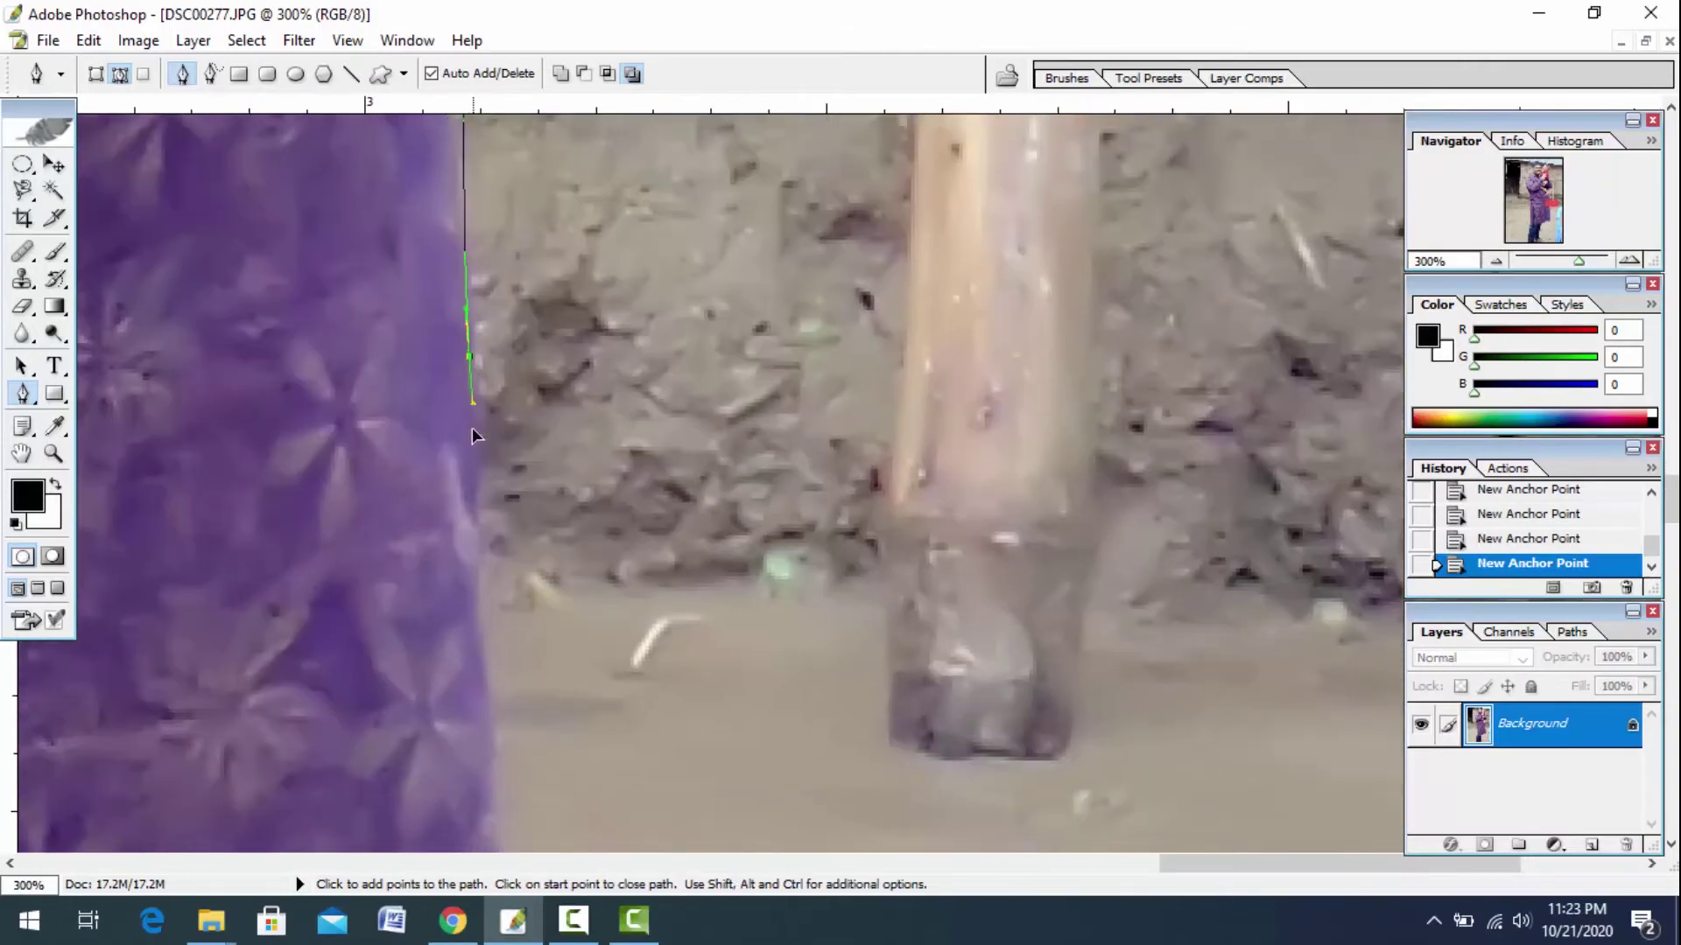
drag(471, 427, 440, 199)
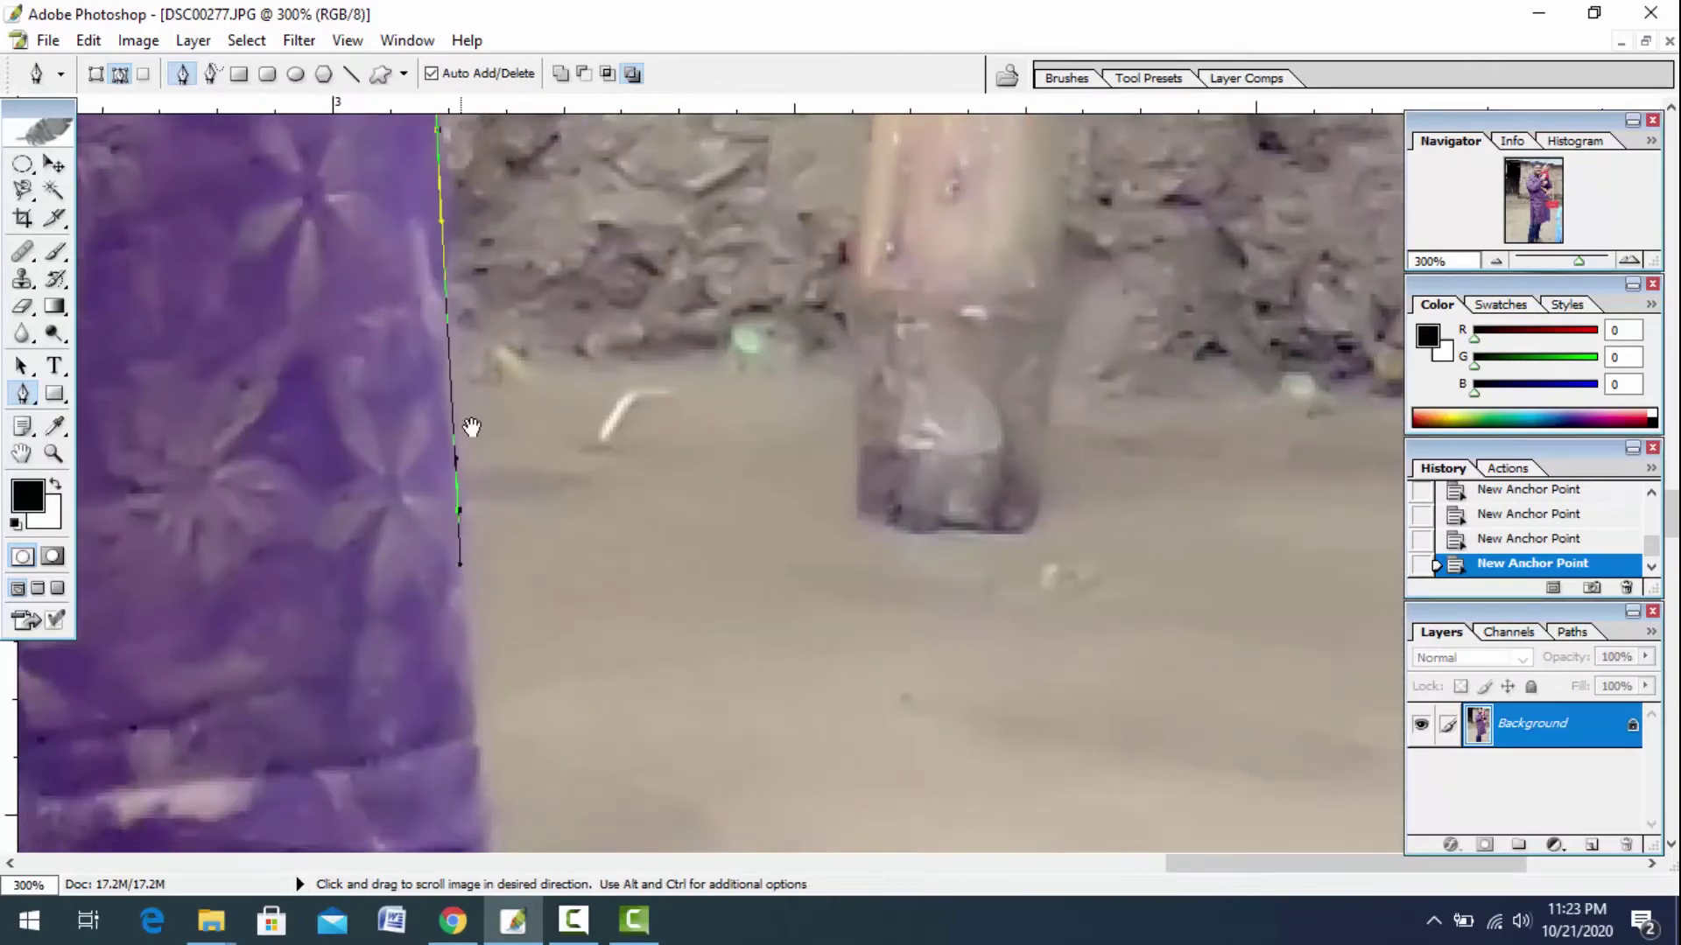
drag(492, 679, 480, 401)
mouse_move(475, 581)
mouse_down()
mouse_move(487, 665)
mouse_move(453, 400)
mouse_up()
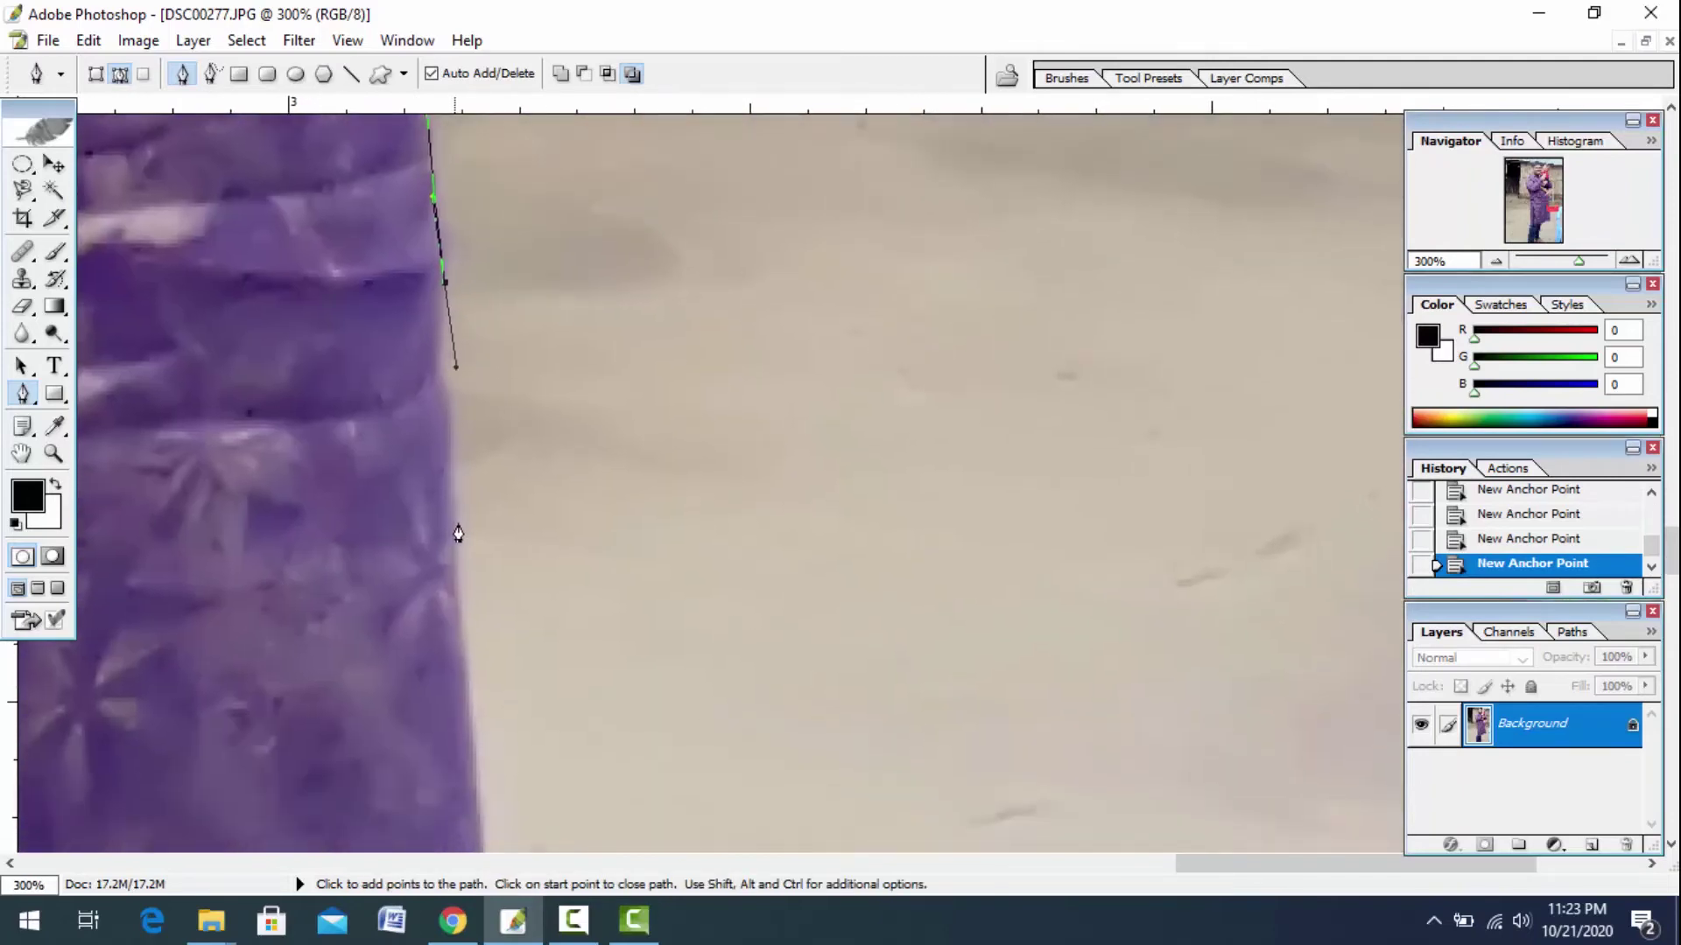
drag(480, 570, 449, 396)
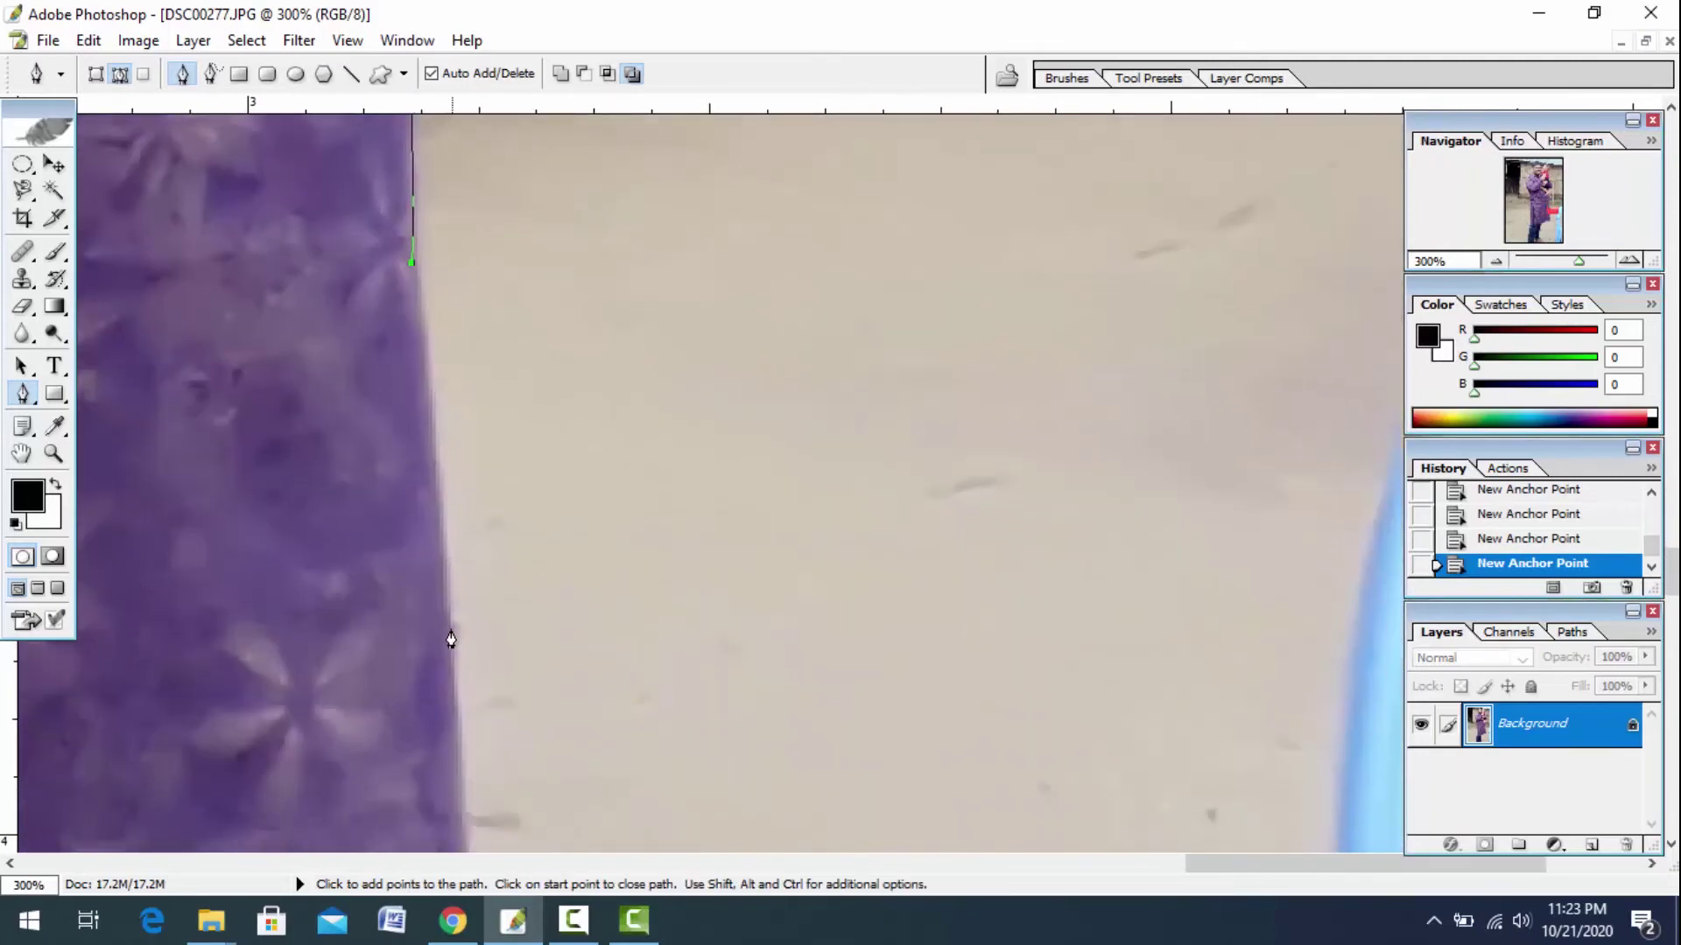
Curve the path to the robe's bottom corner and along its hem.
mouse_move(451, 639)
mouse_down()
mouse_move(453, 698)
mouse_move(433, 542)
mouse_up()
mouse_move(453, 618)
mouse_down()
mouse_move(465, 562)
mouse_move(437, 222)
mouse_up()
mouse_move(460, 529)
mouse_down()
mouse_move(464, 627)
mouse_move(458, 412)
mouse_up()
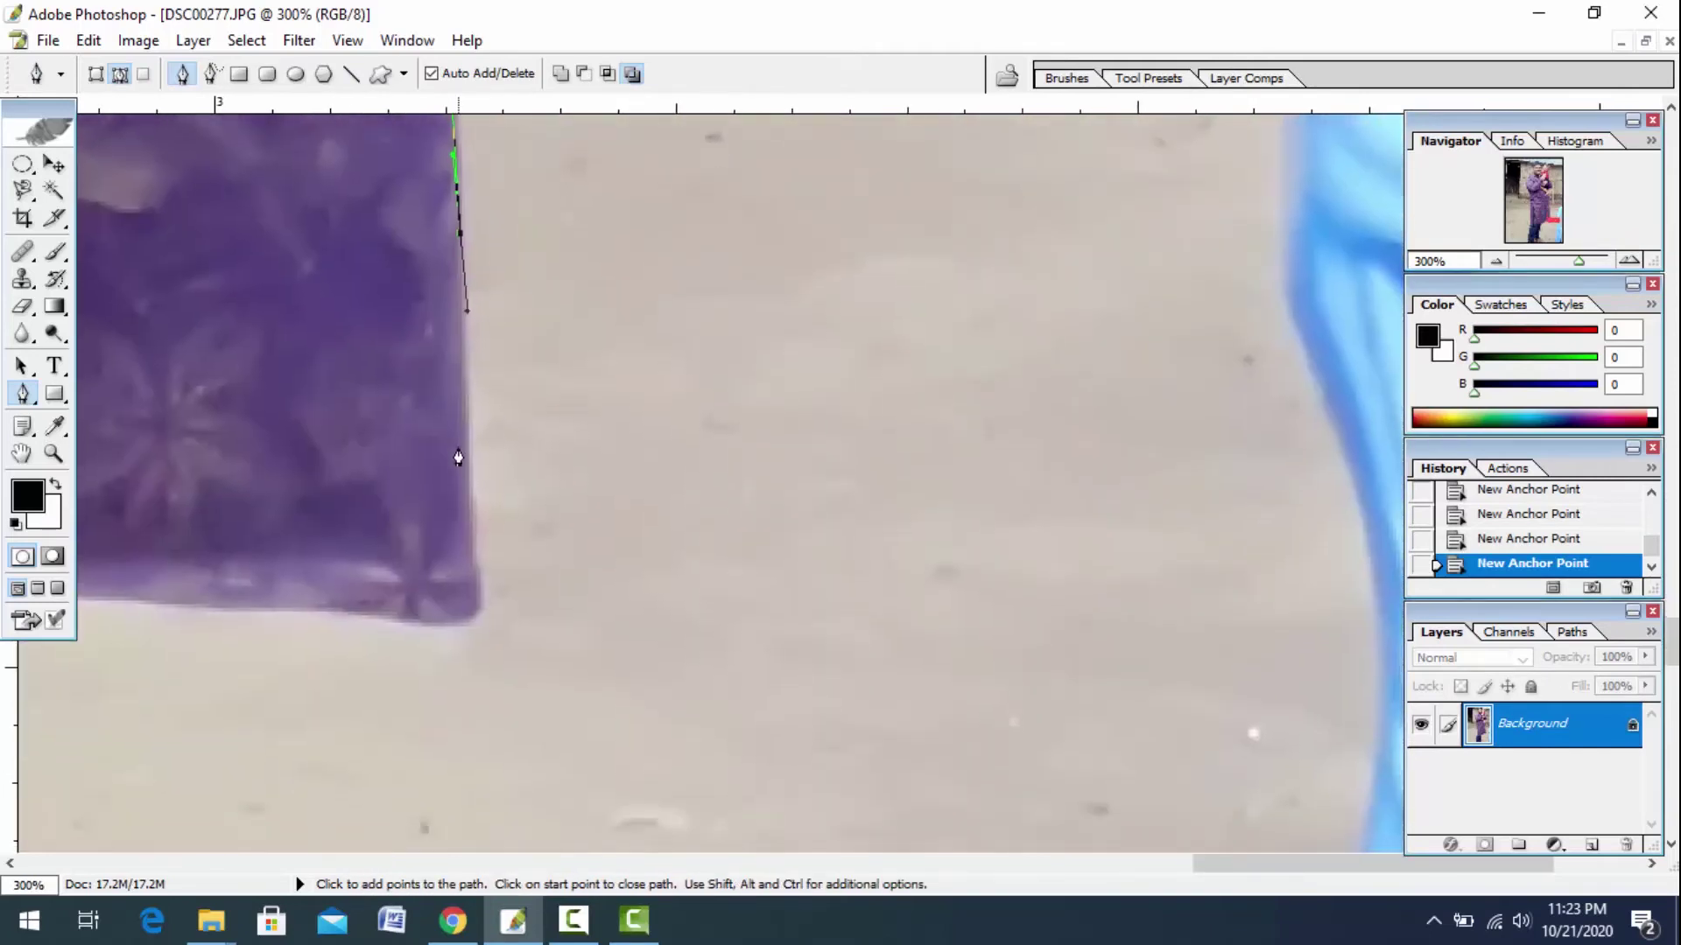
mouse_move(459, 477)
mouse_down()
mouse_move(468, 562)
mouse_move(551, 351)
mouse_up()
drag(537, 449, 519, 453)
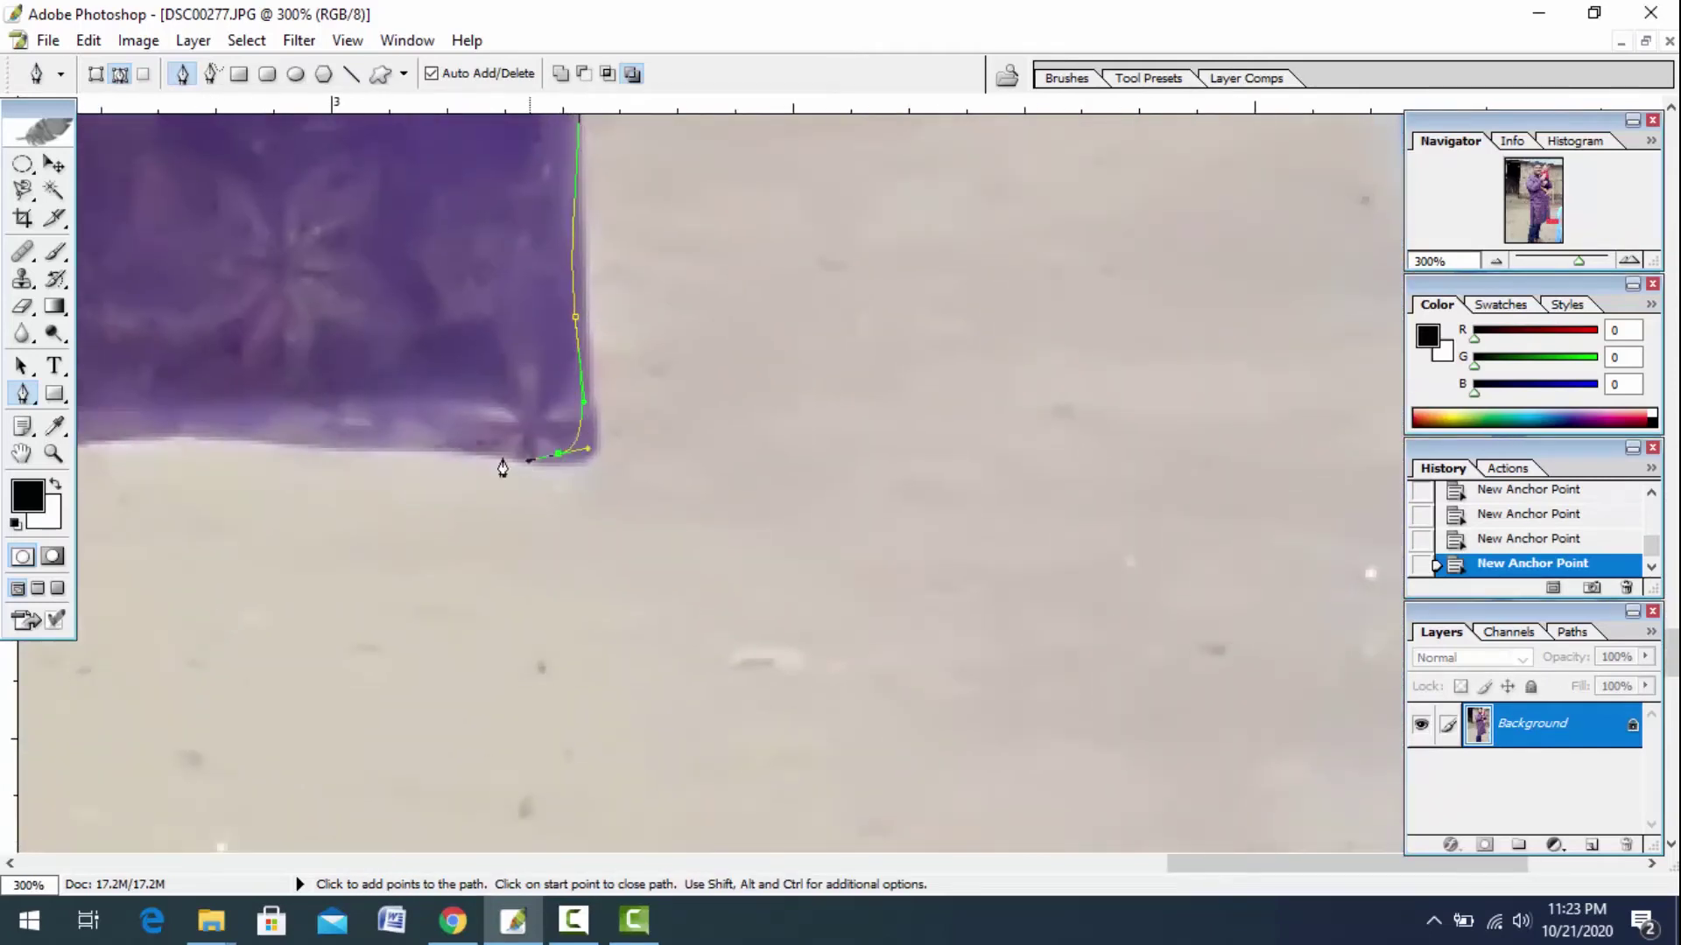
mouse_move(398, 435)
mouse_down()
mouse_move(328, 434)
mouse_move(757, 459)
mouse_move(833, 435)
mouse_up()
click(613, 473)
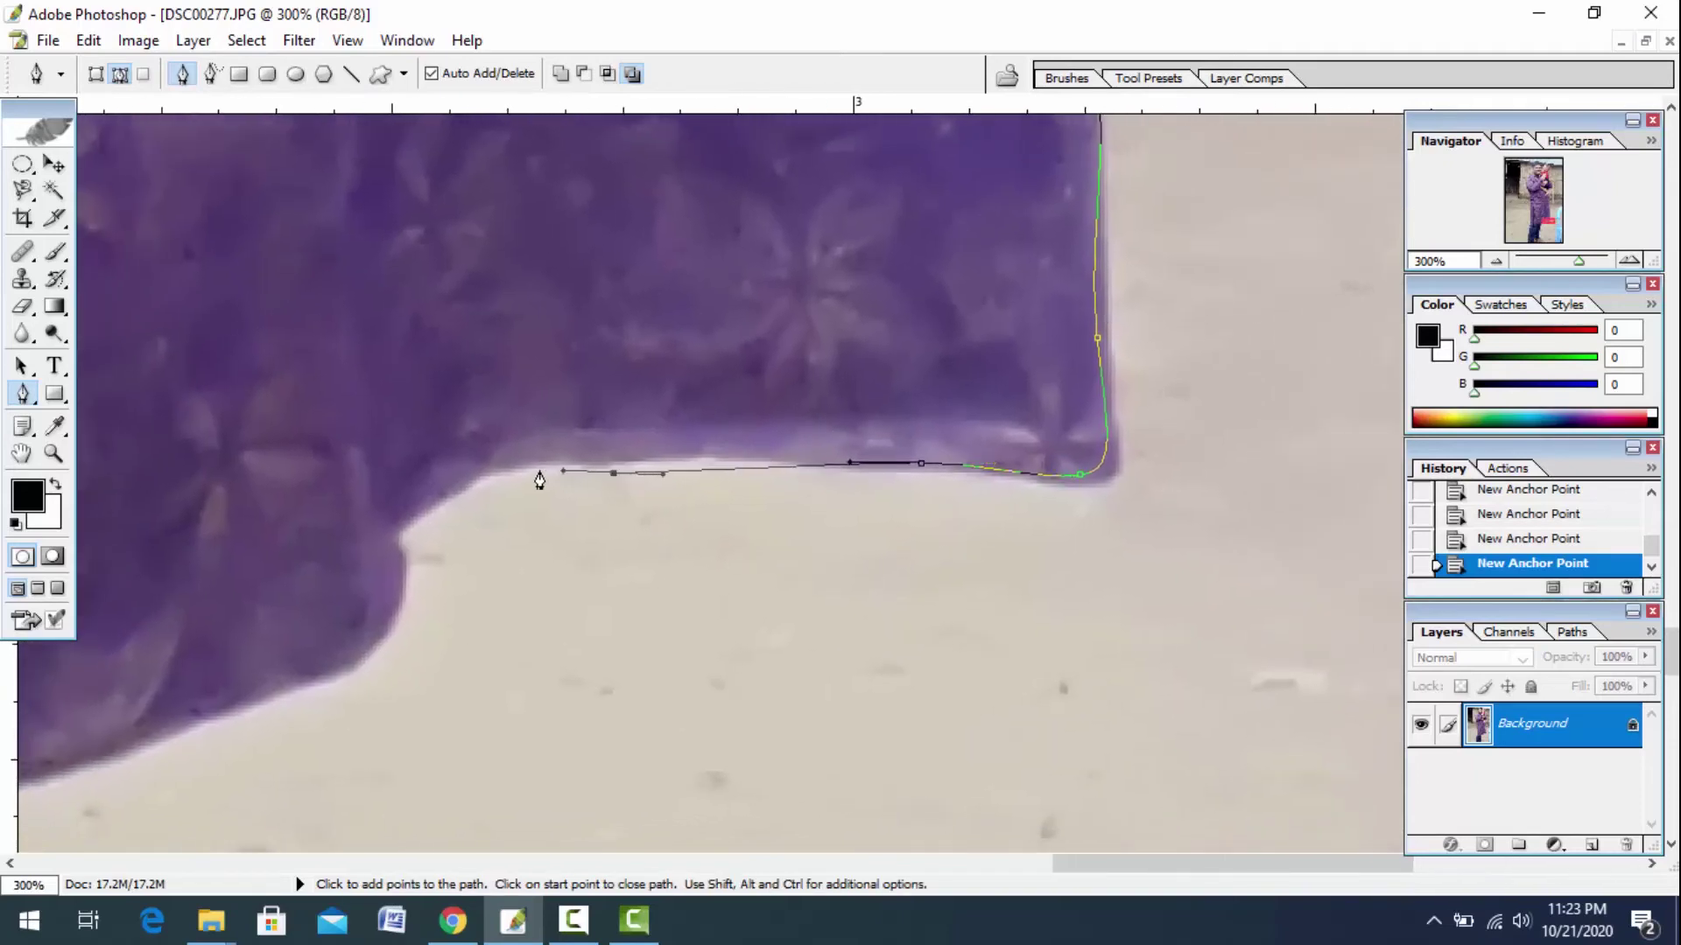
click(537, 470)
Wrap the path around the hem's left end and down to the dark trousers.
drag(470, 485, 407, 540)
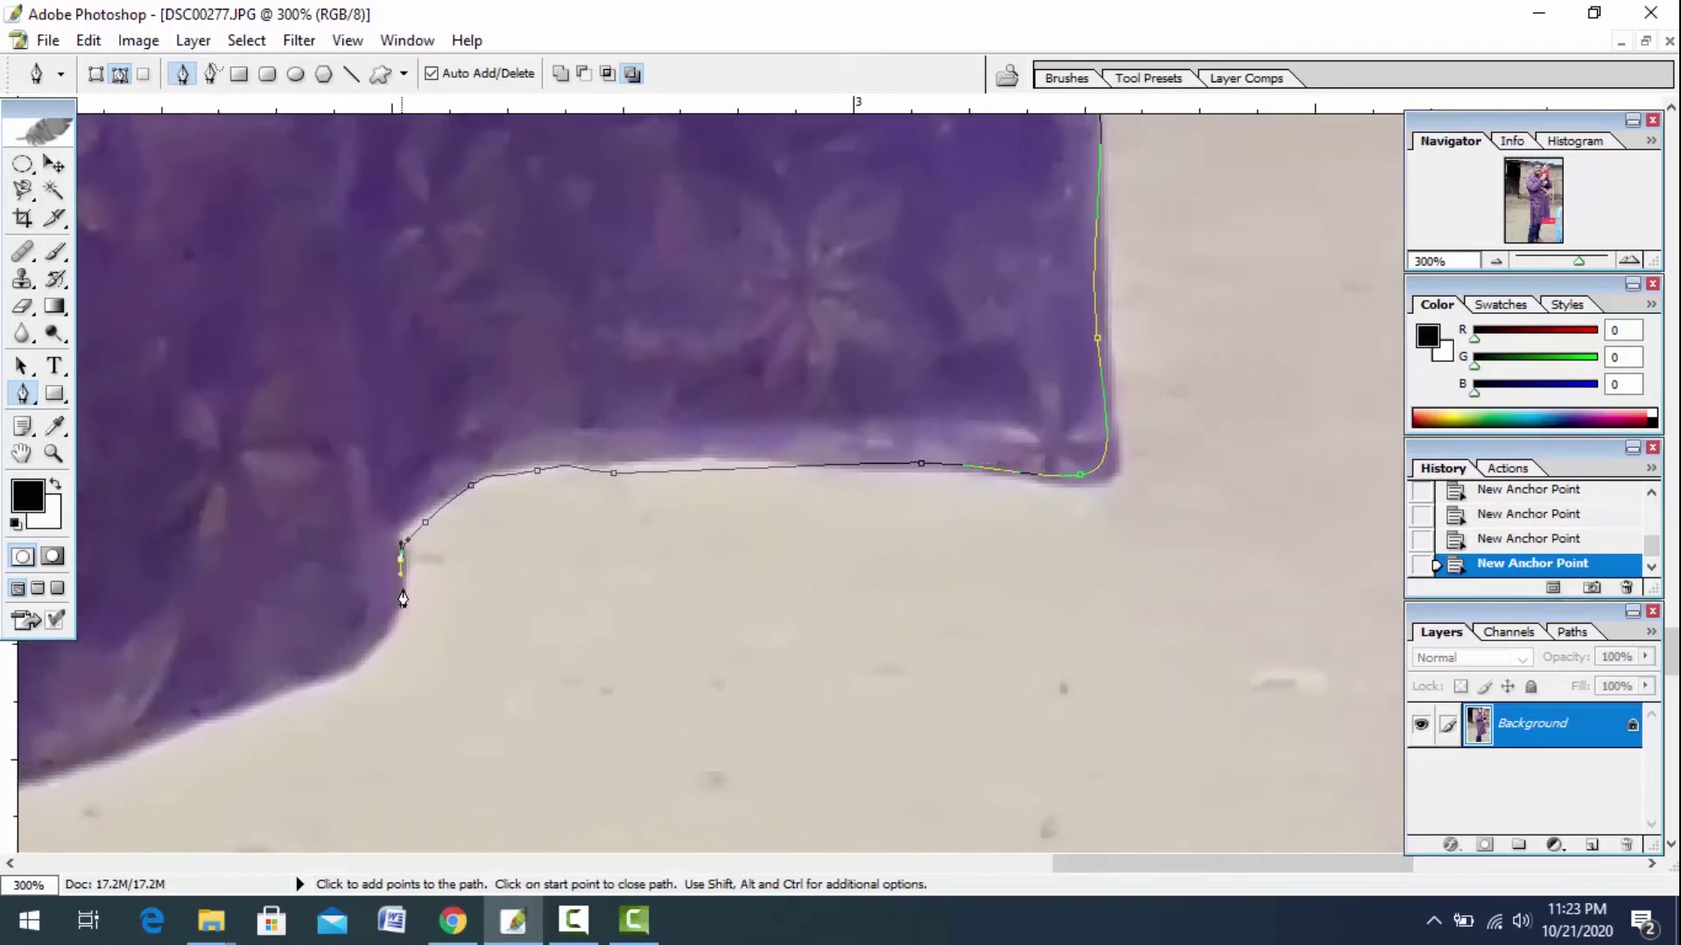
drag(486, 598, 758, 364)
drag(595, 444, 545, 456)
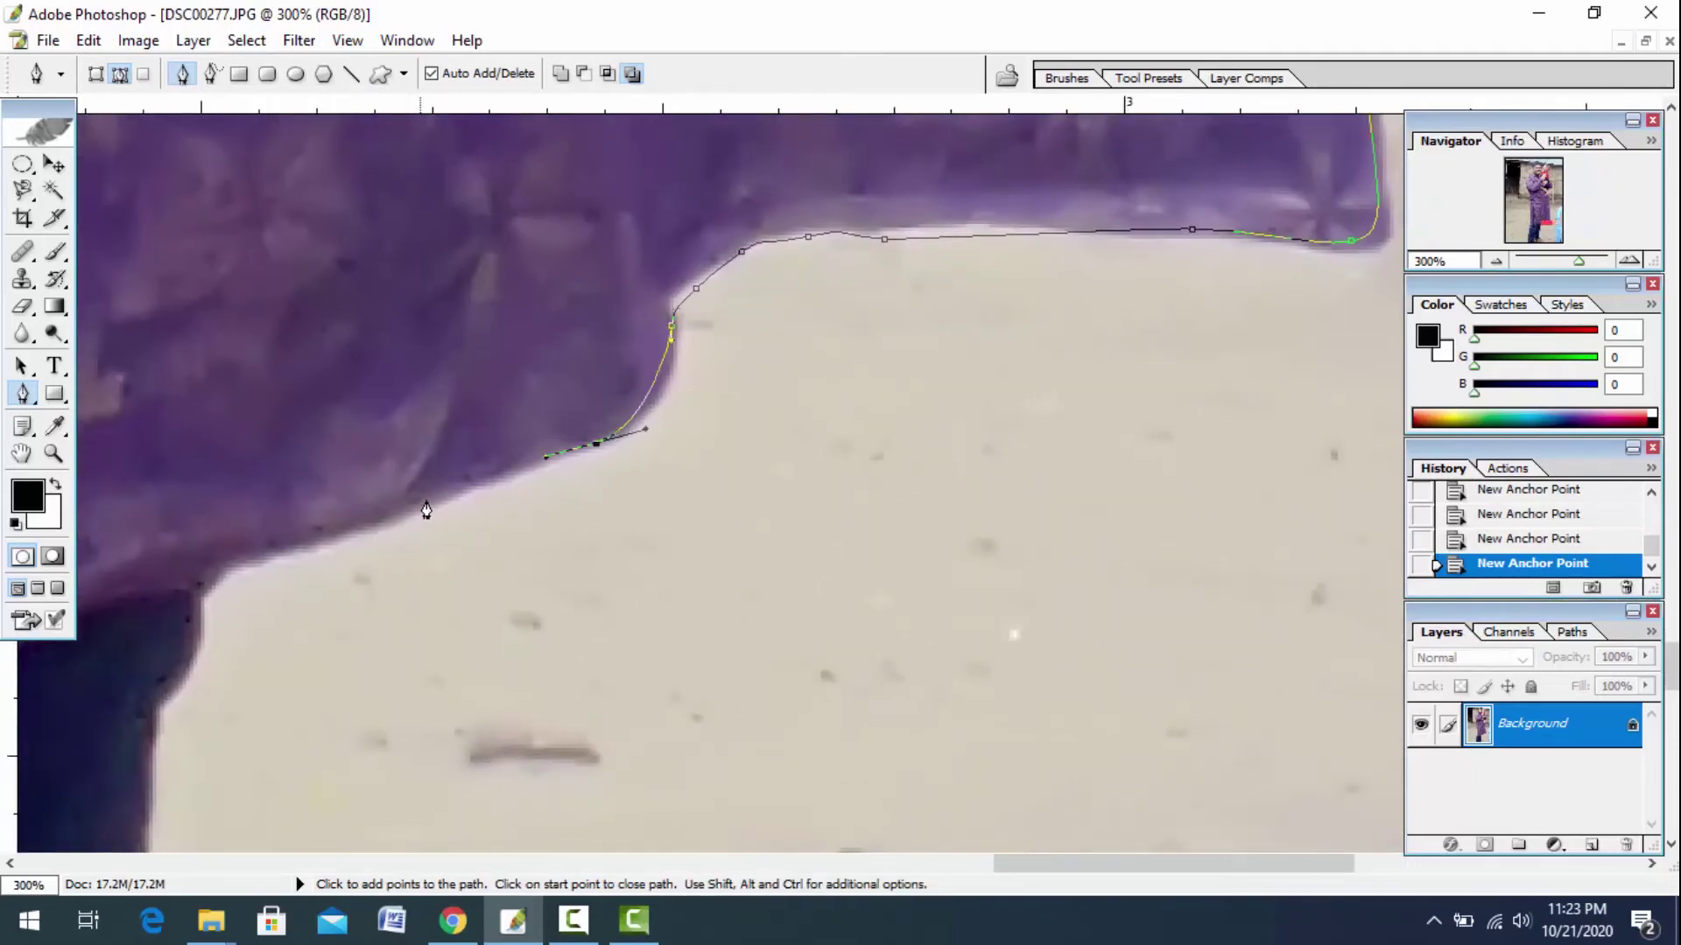
drag(306, 531, 258, 554)
drag(196, 611, 417, 331)
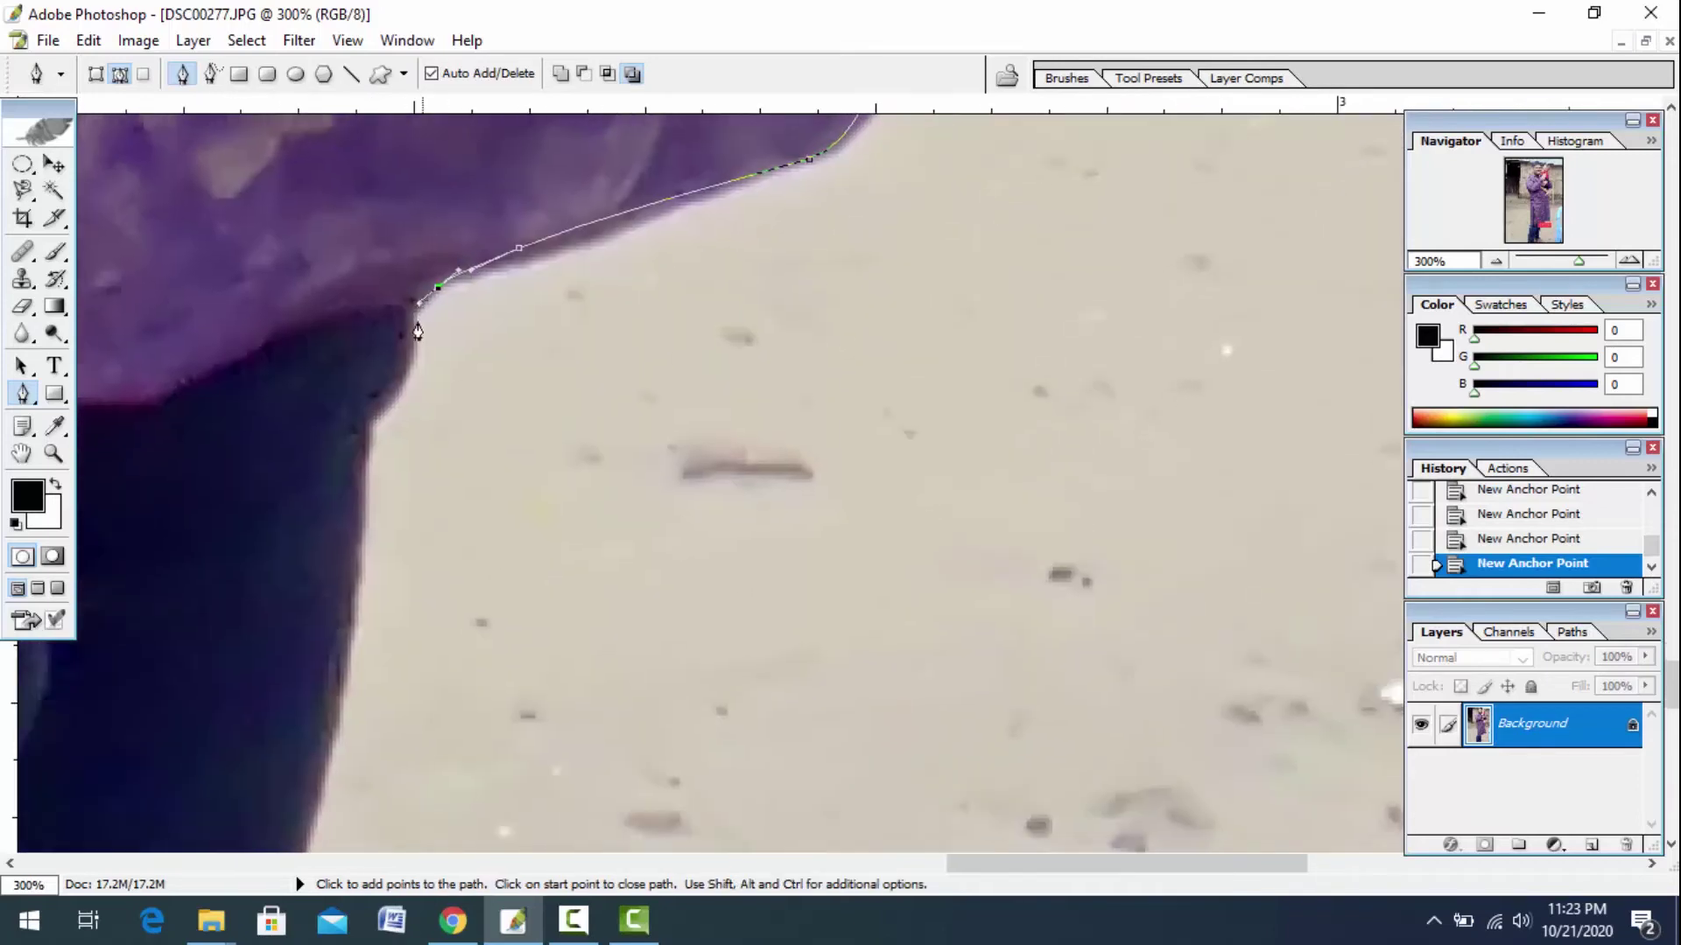
click(412, 351)
click(372, 428)
Place a series of anchors down the trousers' dark edge.
drag(381, 459, 412, 293)
click(372, 549)
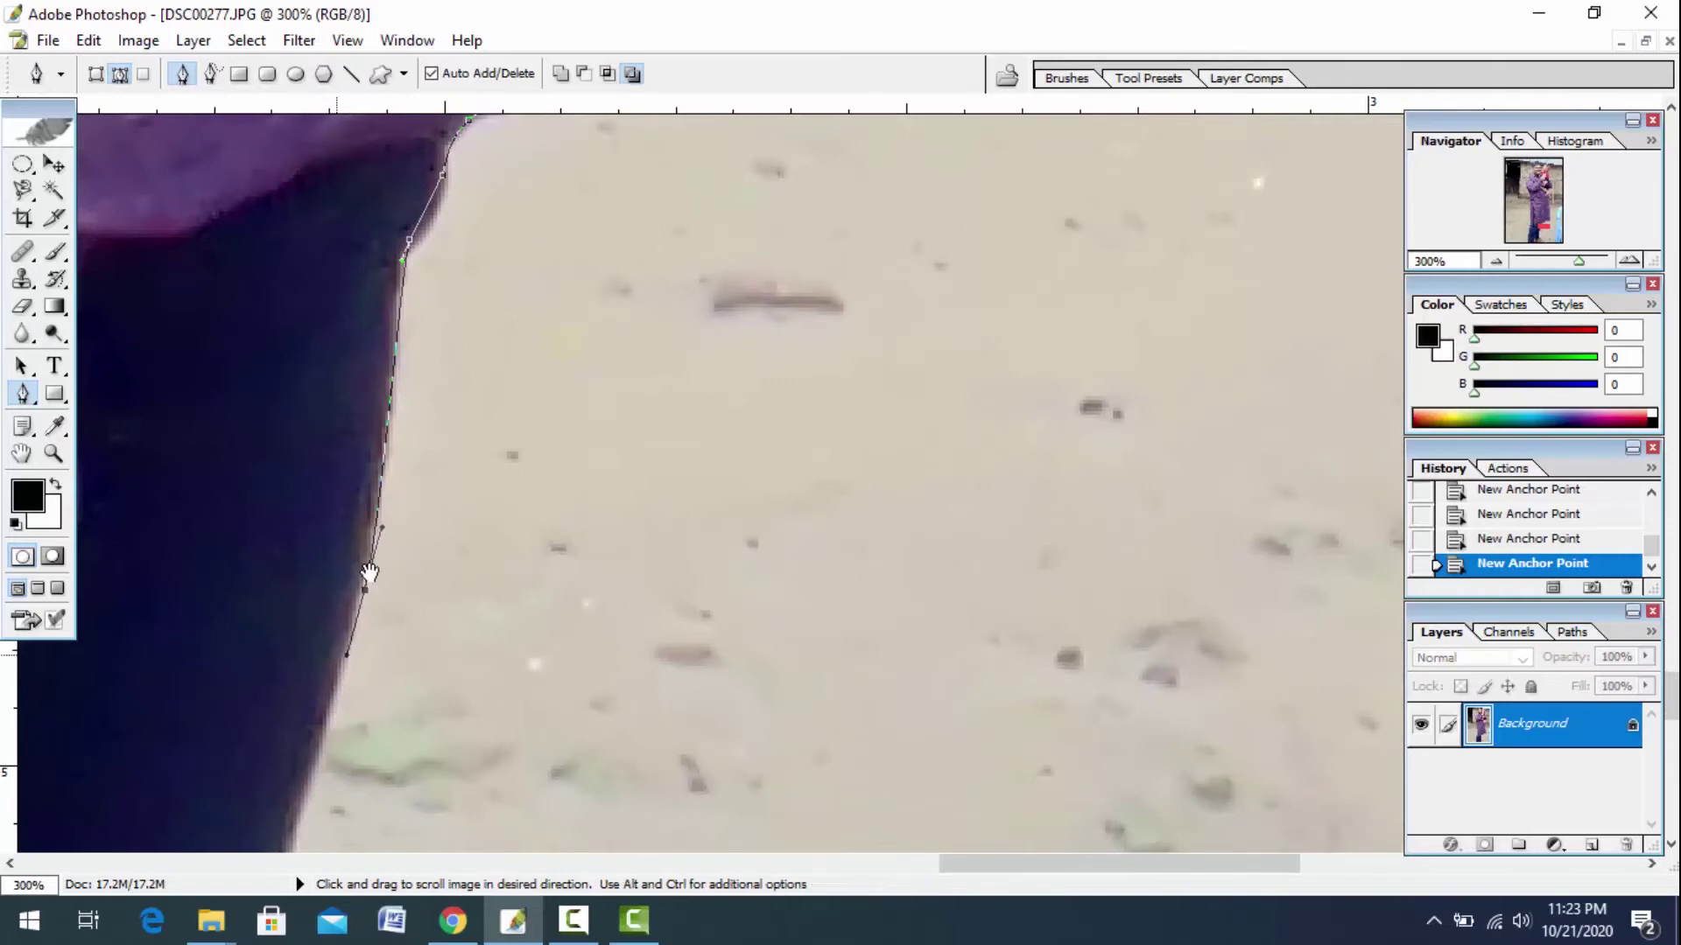
drag(372, 555, 378, 324)
drag(421, 467, 406, 387)
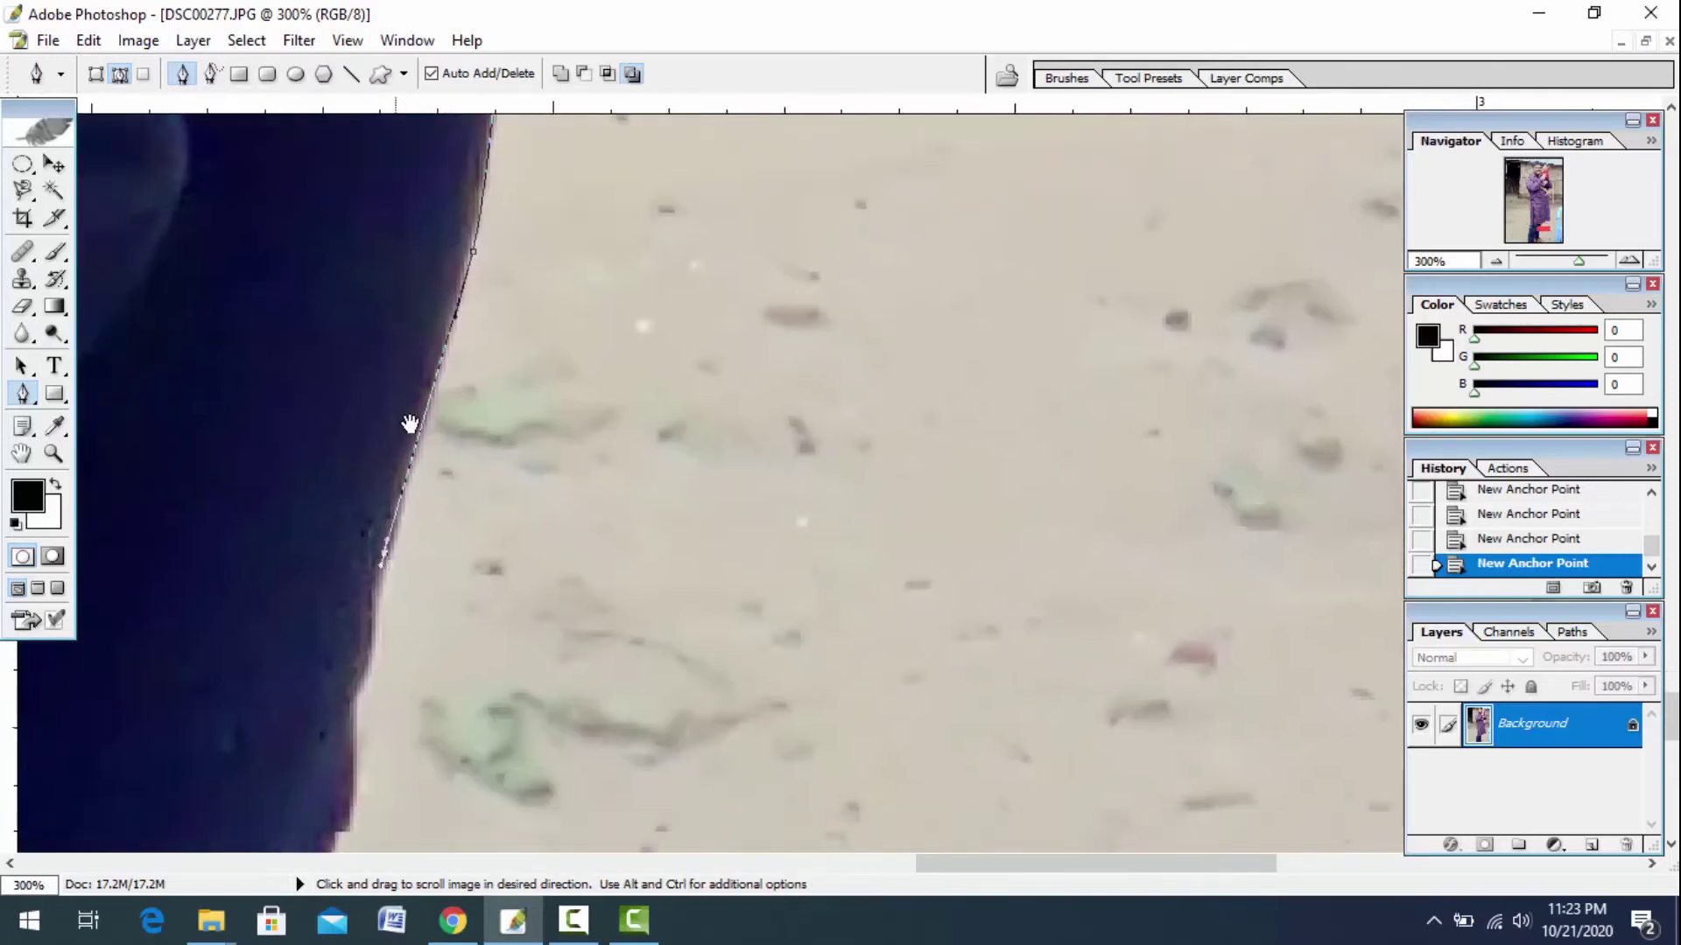
click(371, 471)
click(375, 545)
drag(375, 544, 388, 294)
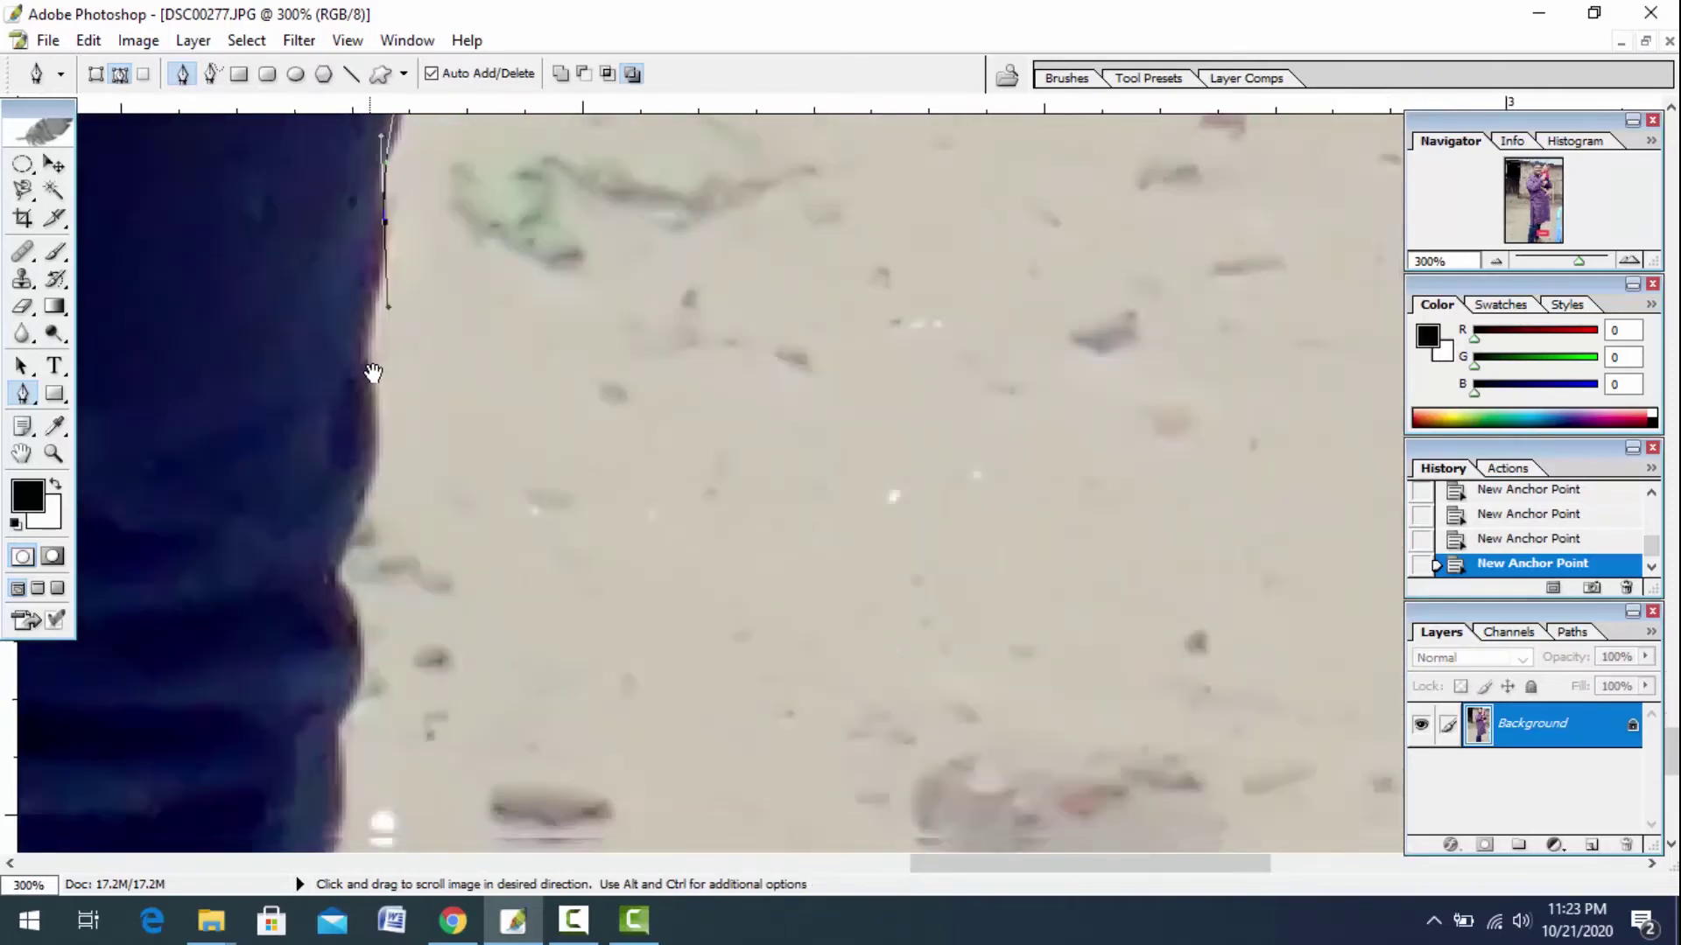
click(359, 341)
click(361, 409)
click(365, 477)
Continue down the trouser edge, curving around its bulge.
drag(336, 561, 359, 348)
click(360, 354)
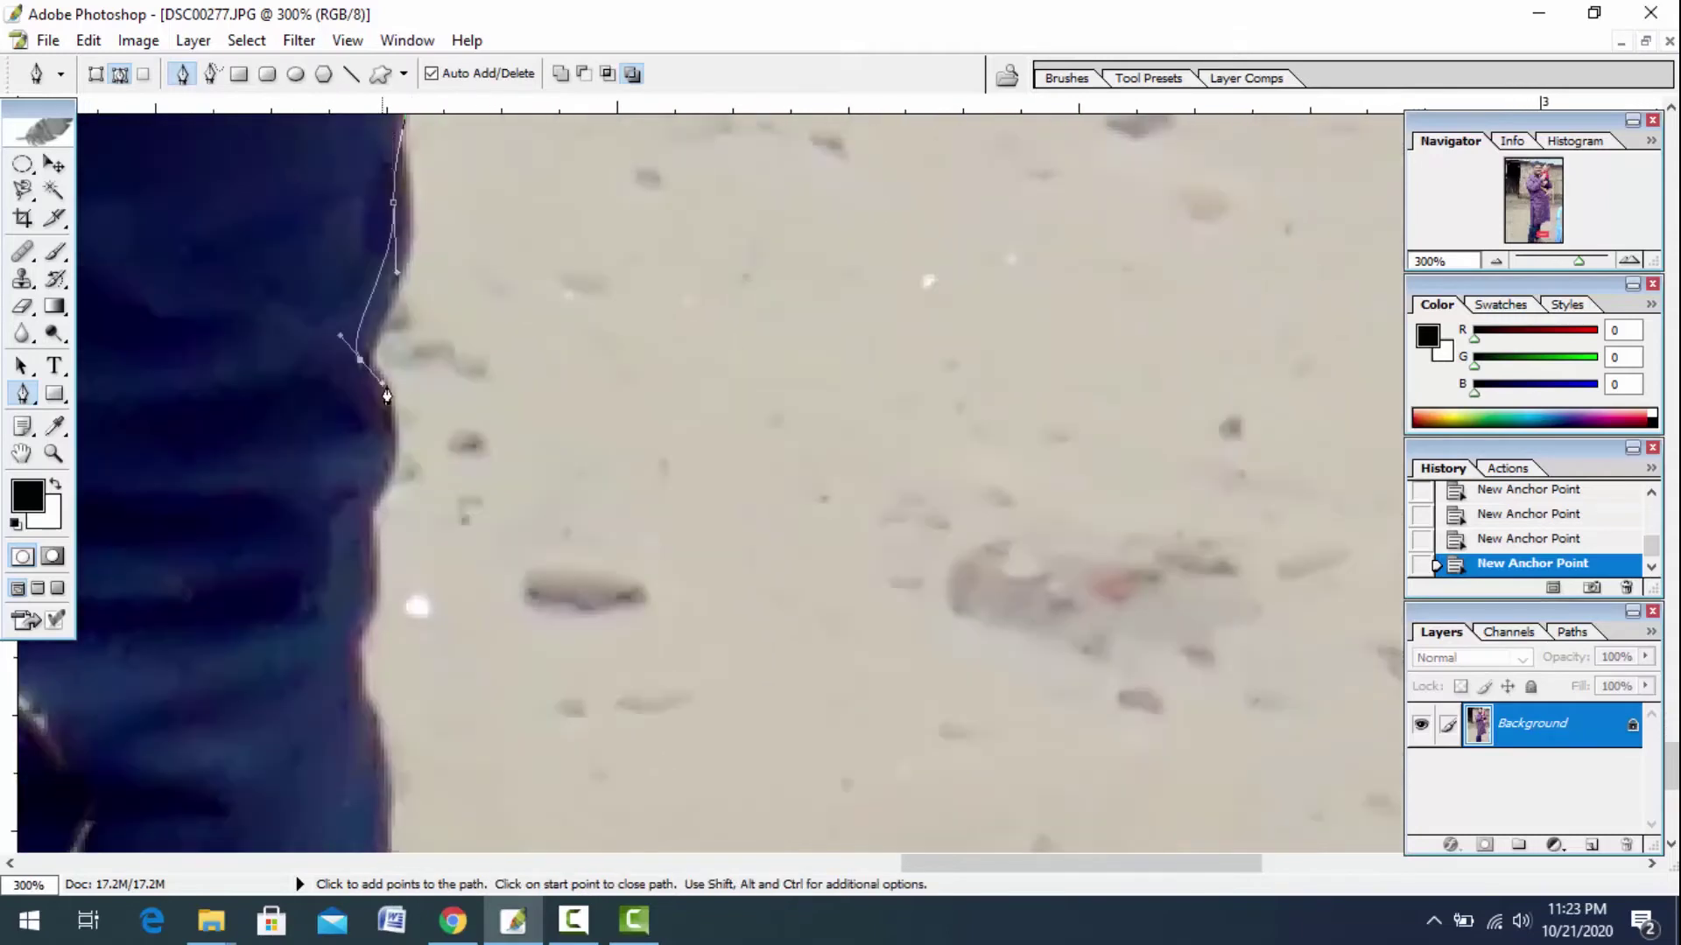
mouse_move(397, 416)
mouse_down()
mouse_move(400, 465)
mouse_move(389, 328)
mouse_up()
click(391, 445)
drag(390, 445, 378, 262)
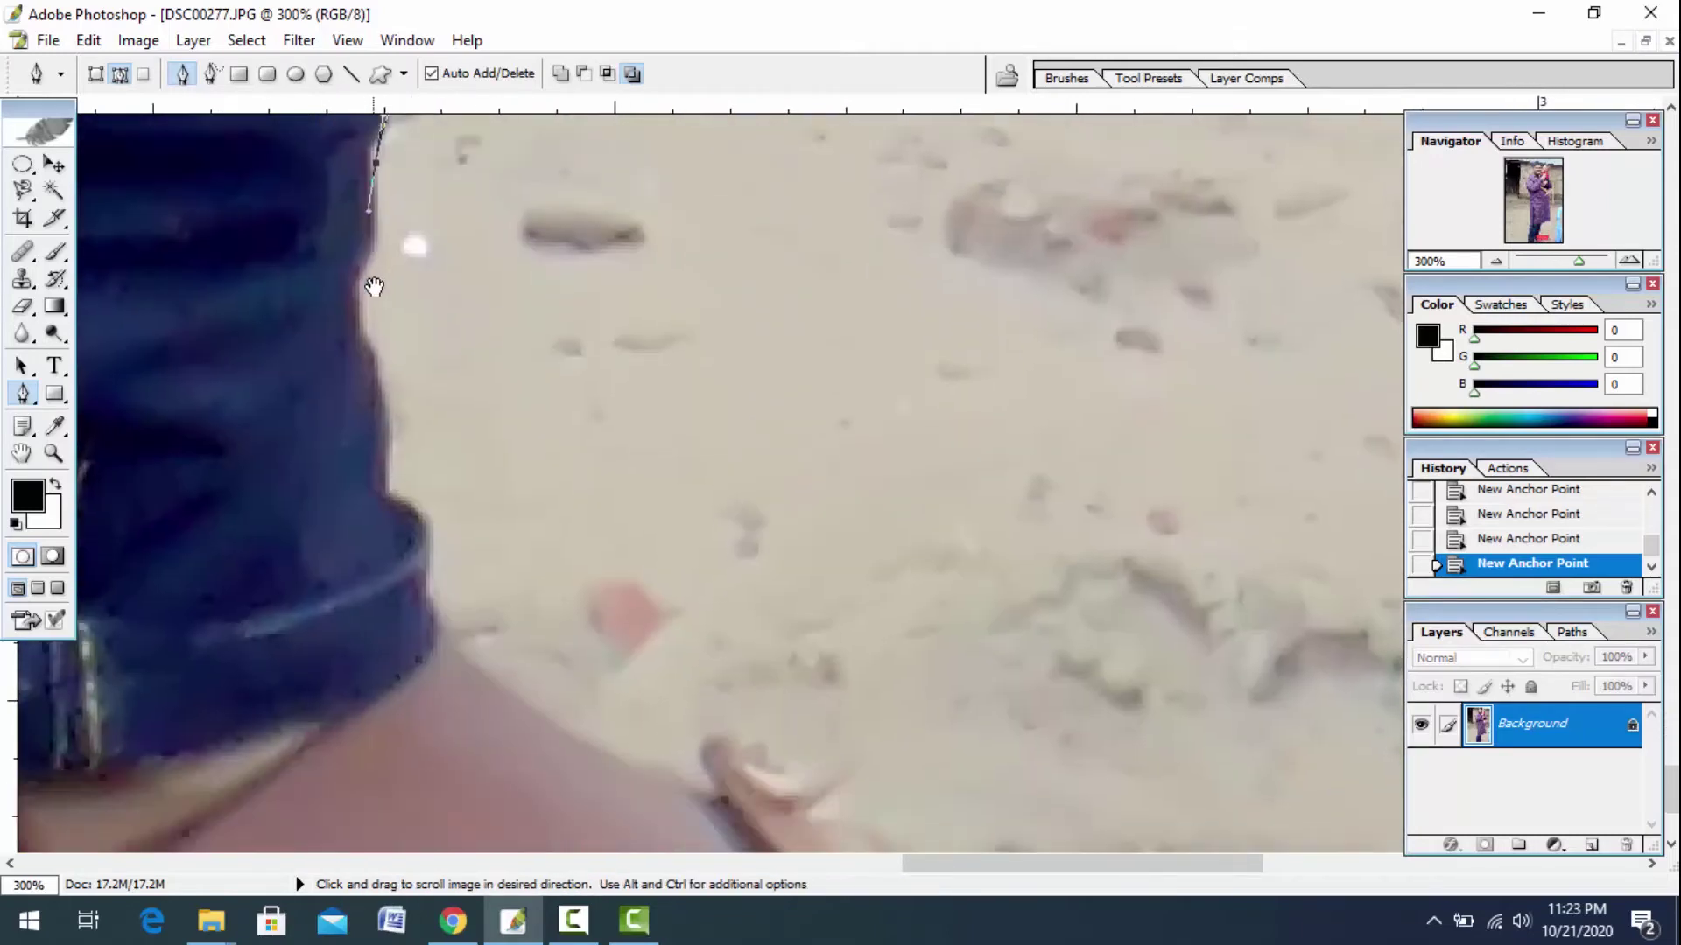
click(367, 337)
click(383, 391)
click(389, 420)
Follow the dark edge around the shoulder with several anchors.
drag(390, 428, 343, 182)
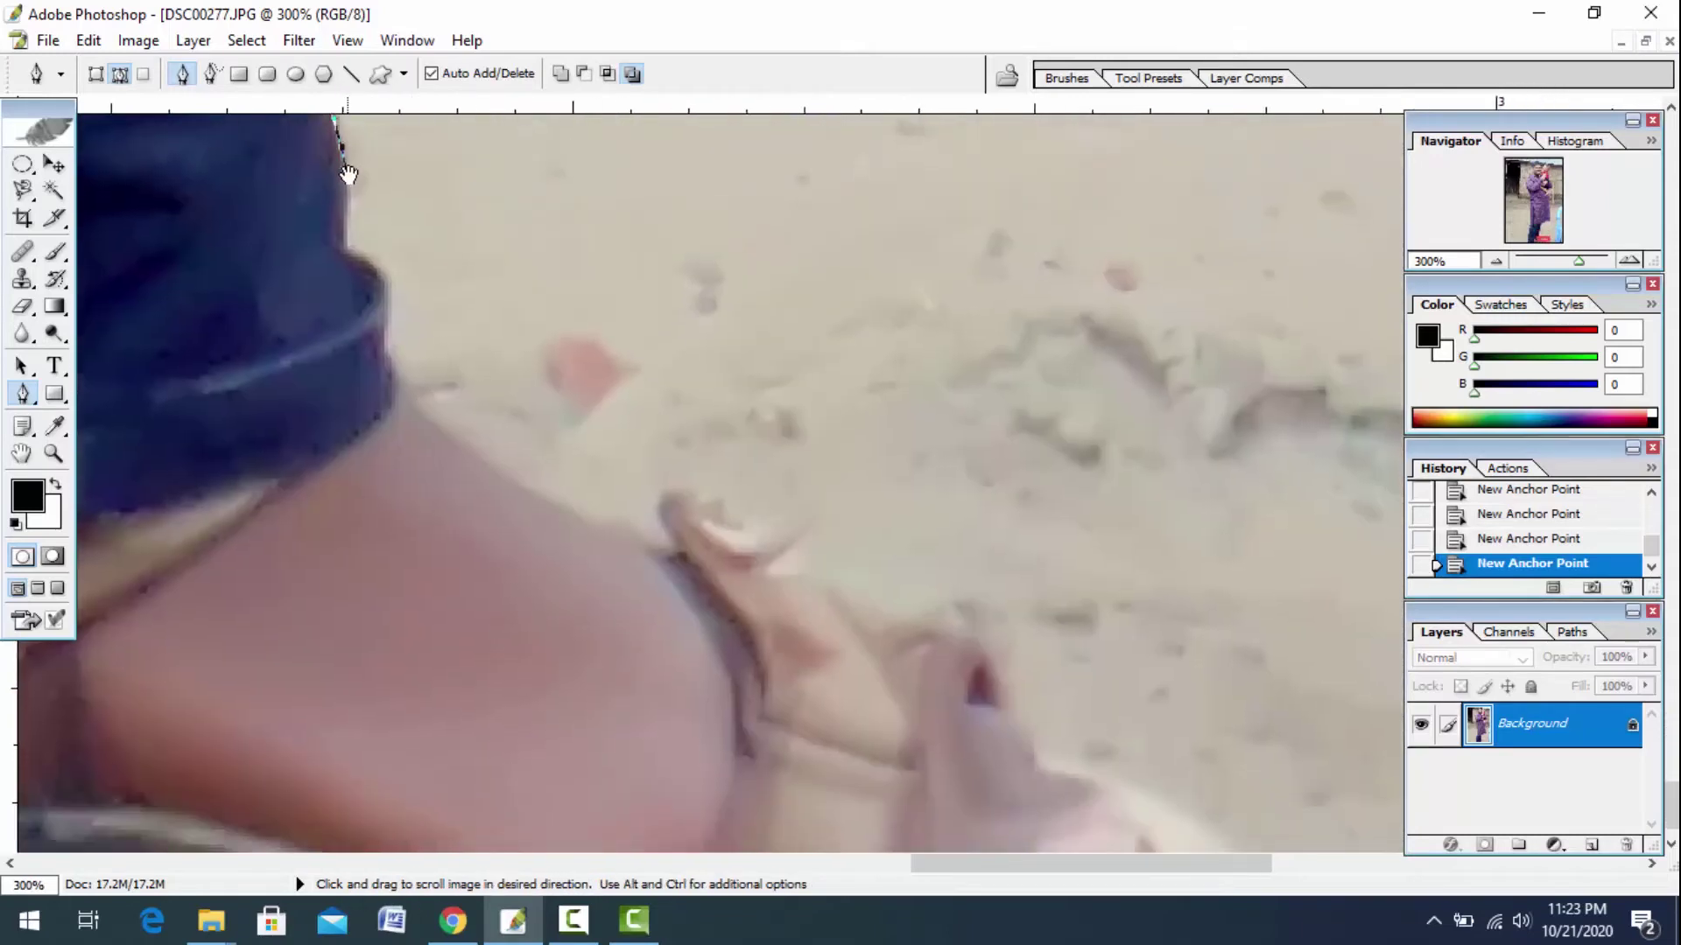
click(348, 230)
click(383, 269)
click(391, 297)
drag(384, 355, 400, 379)
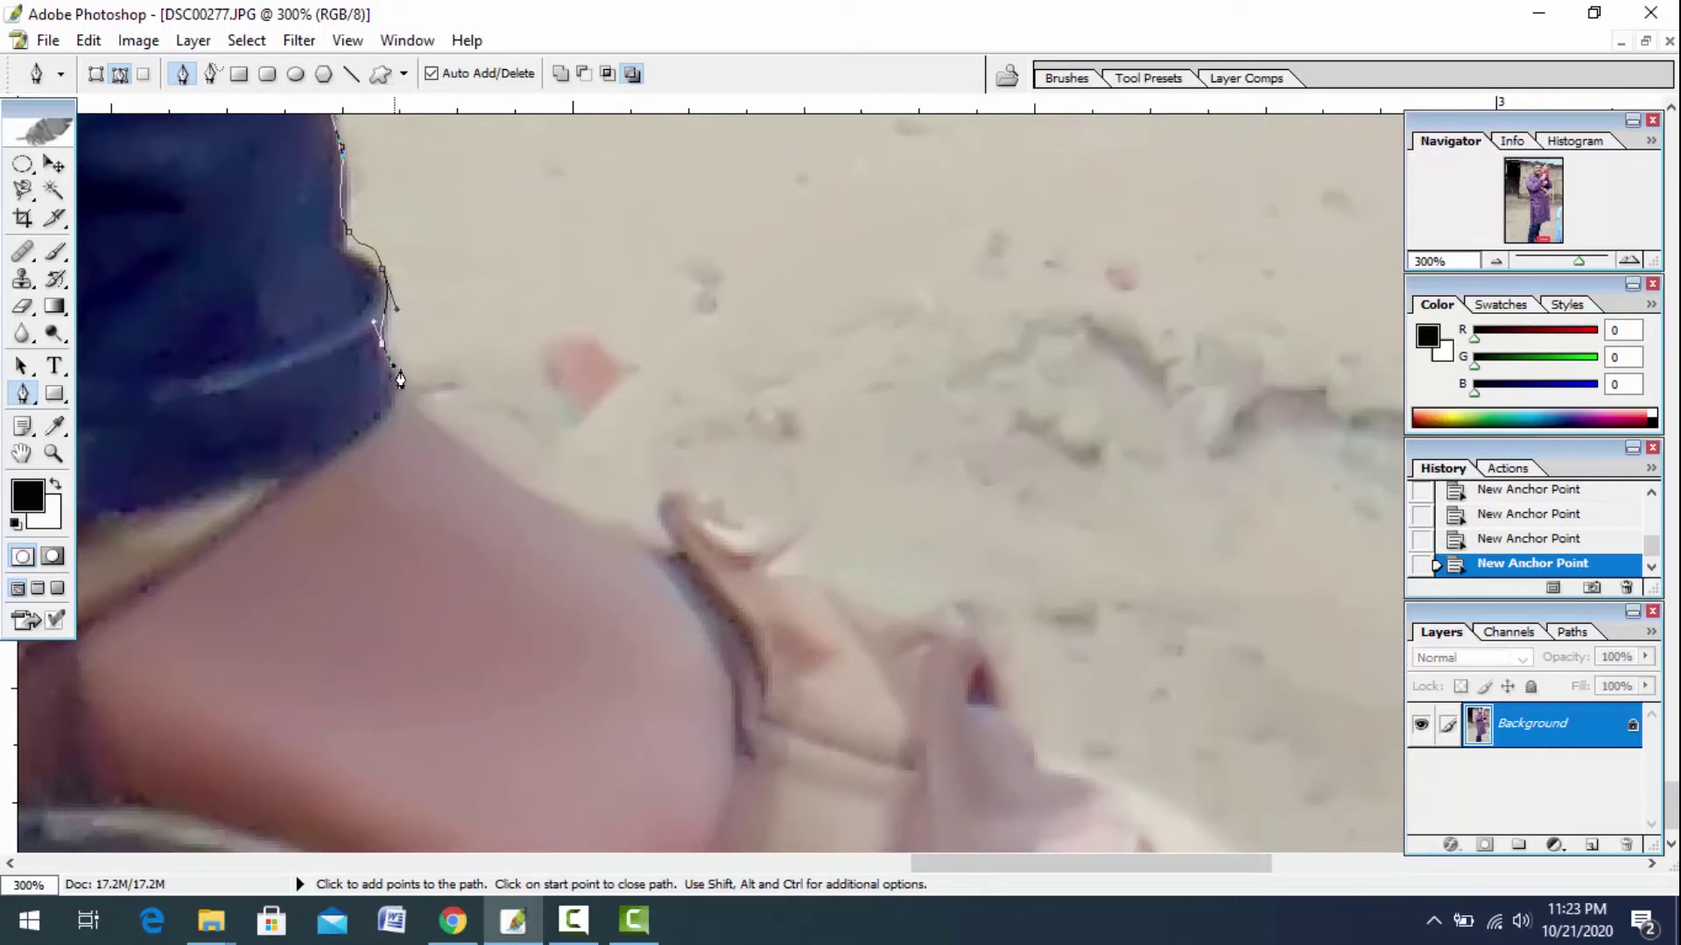
click(470, 449)
click(554, 495)
Curve the path around each fingertip and down the hand's edge.
drag(601, 504, 395, 439)
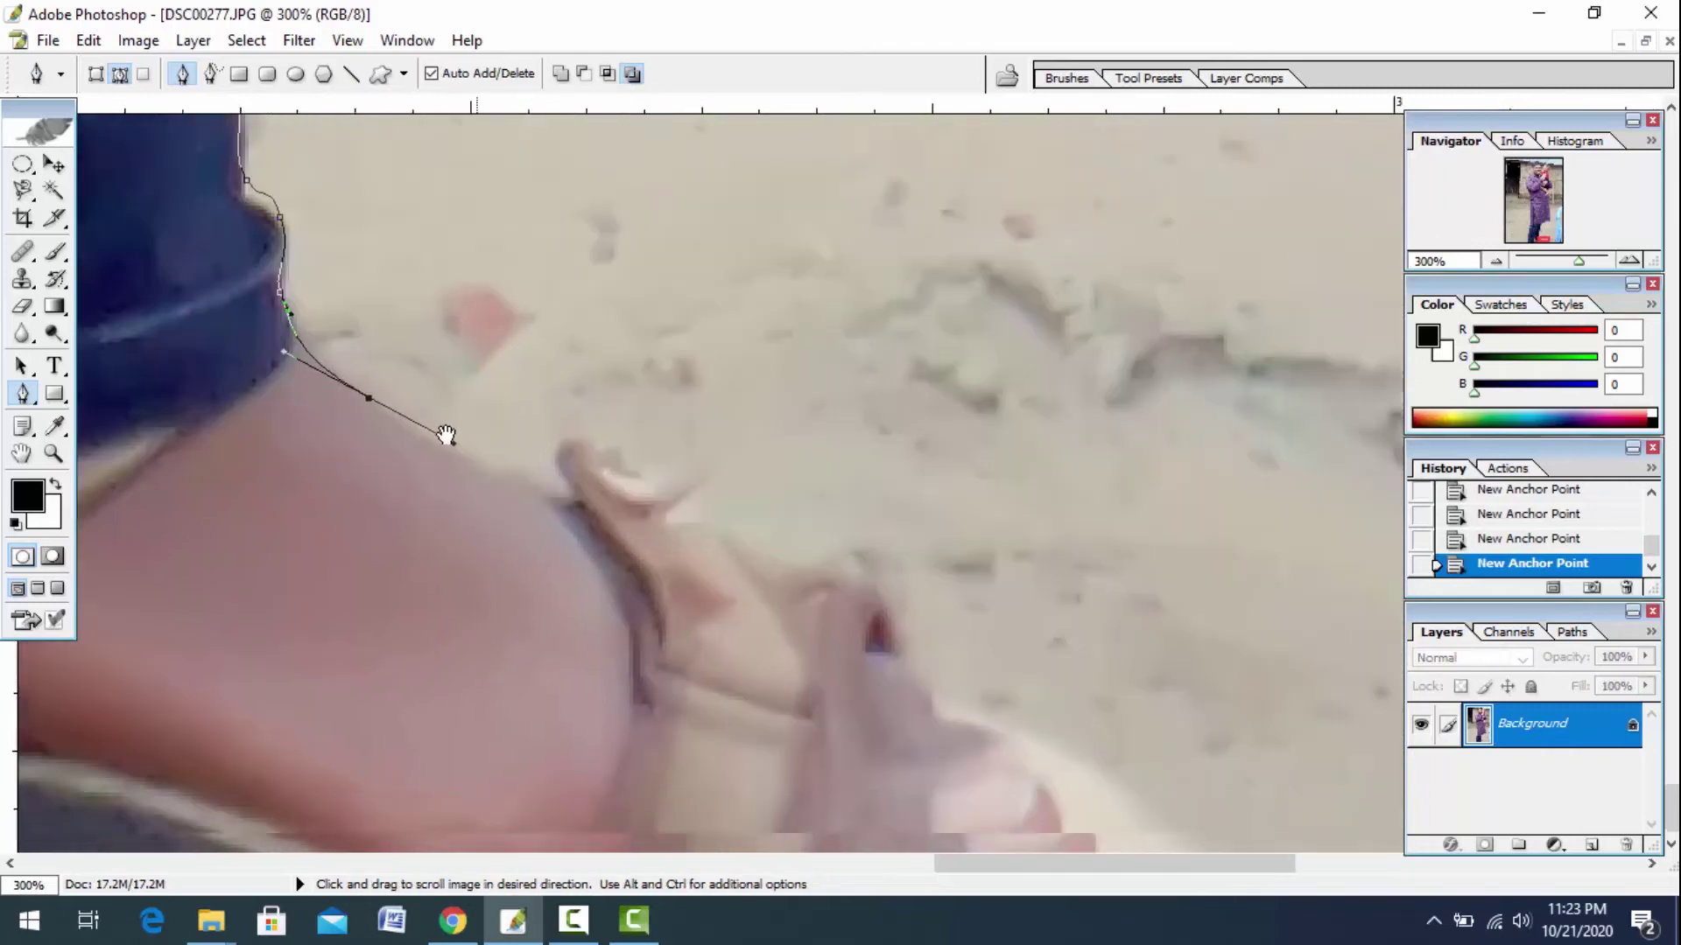
click(462, 482)
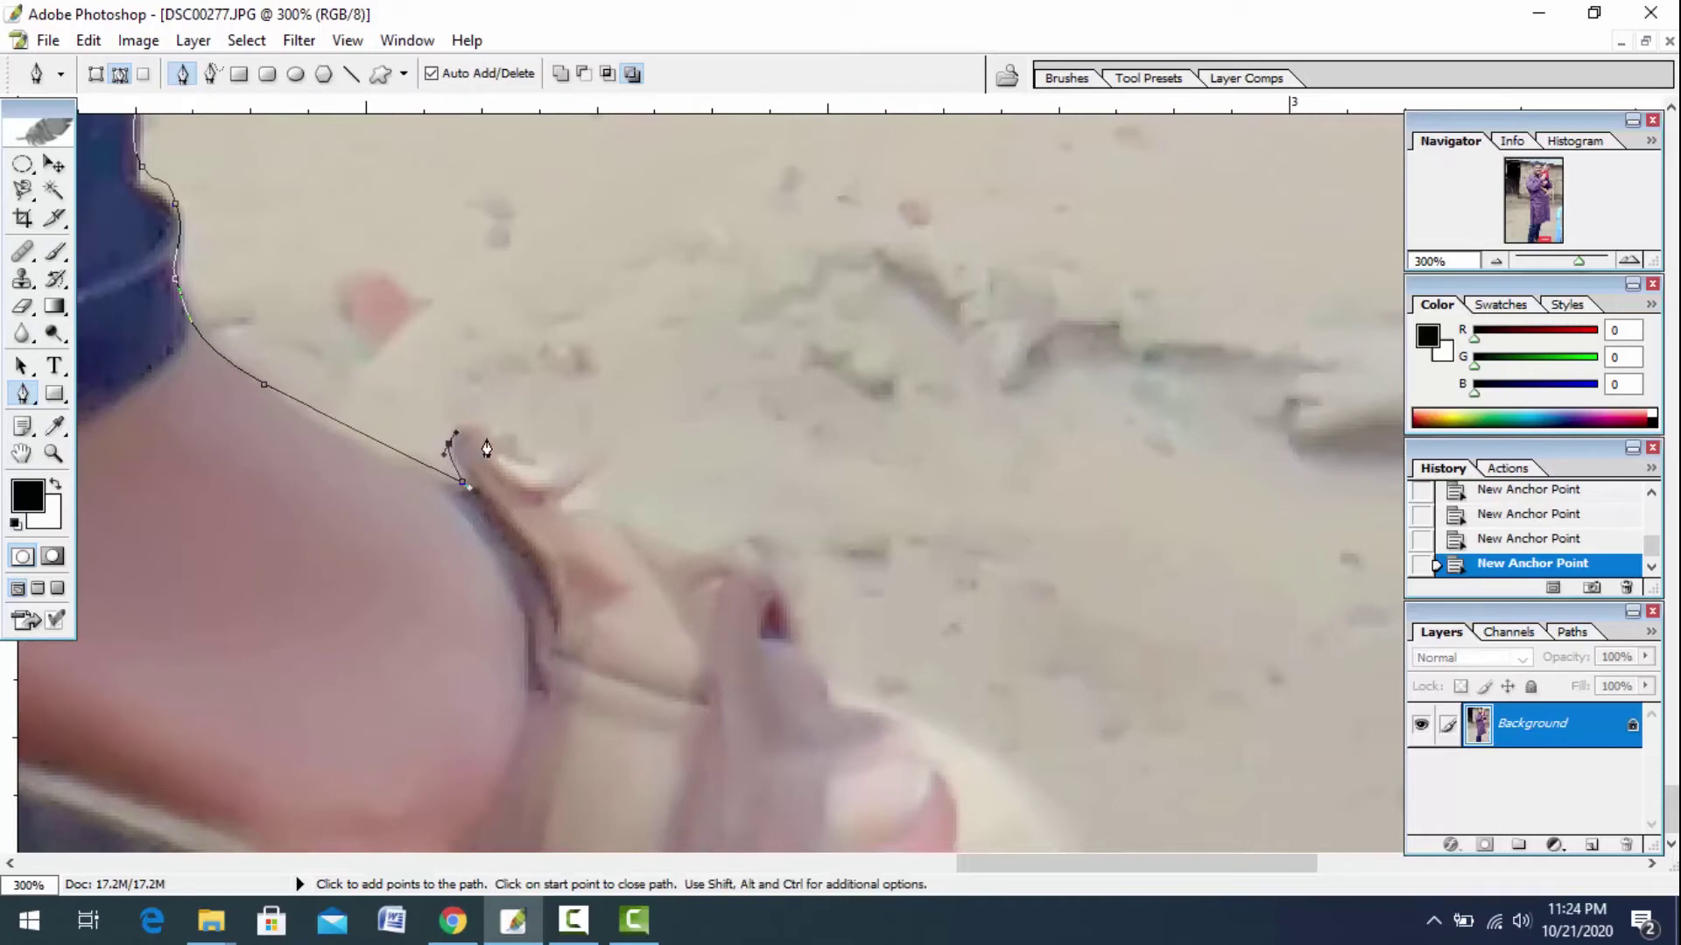
drag(568, 473, 589, 492)
scroll(527, 488, right, 3)
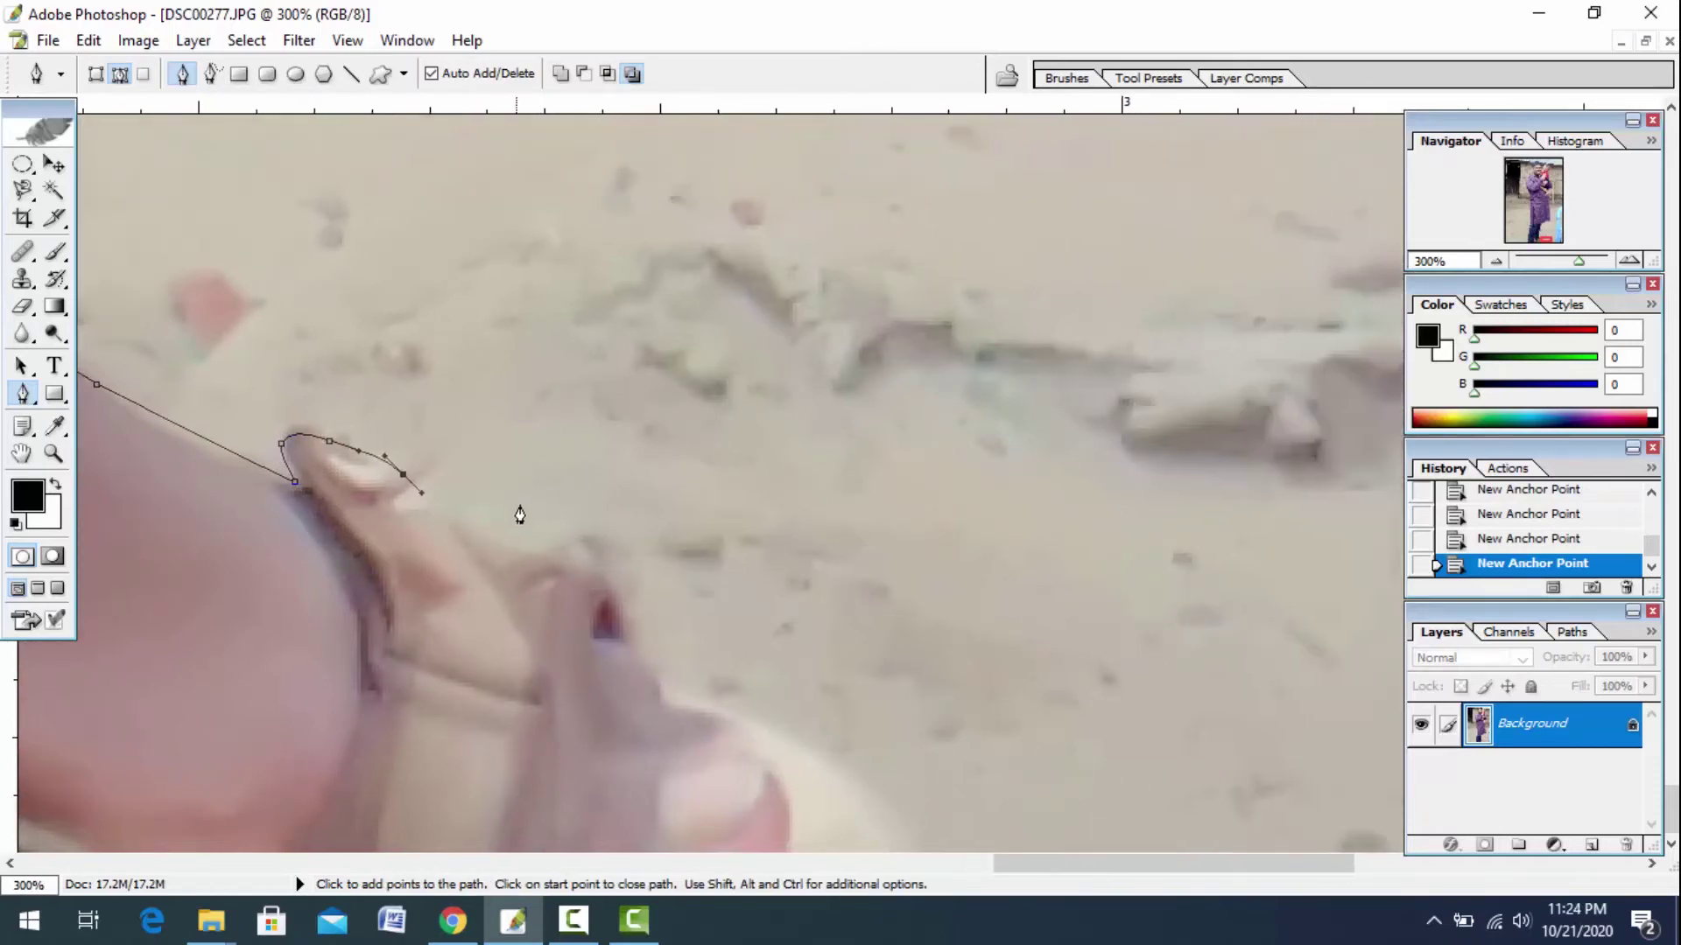
drag(560, 549, 586, 569)
scroll(544, 435, right, 2)
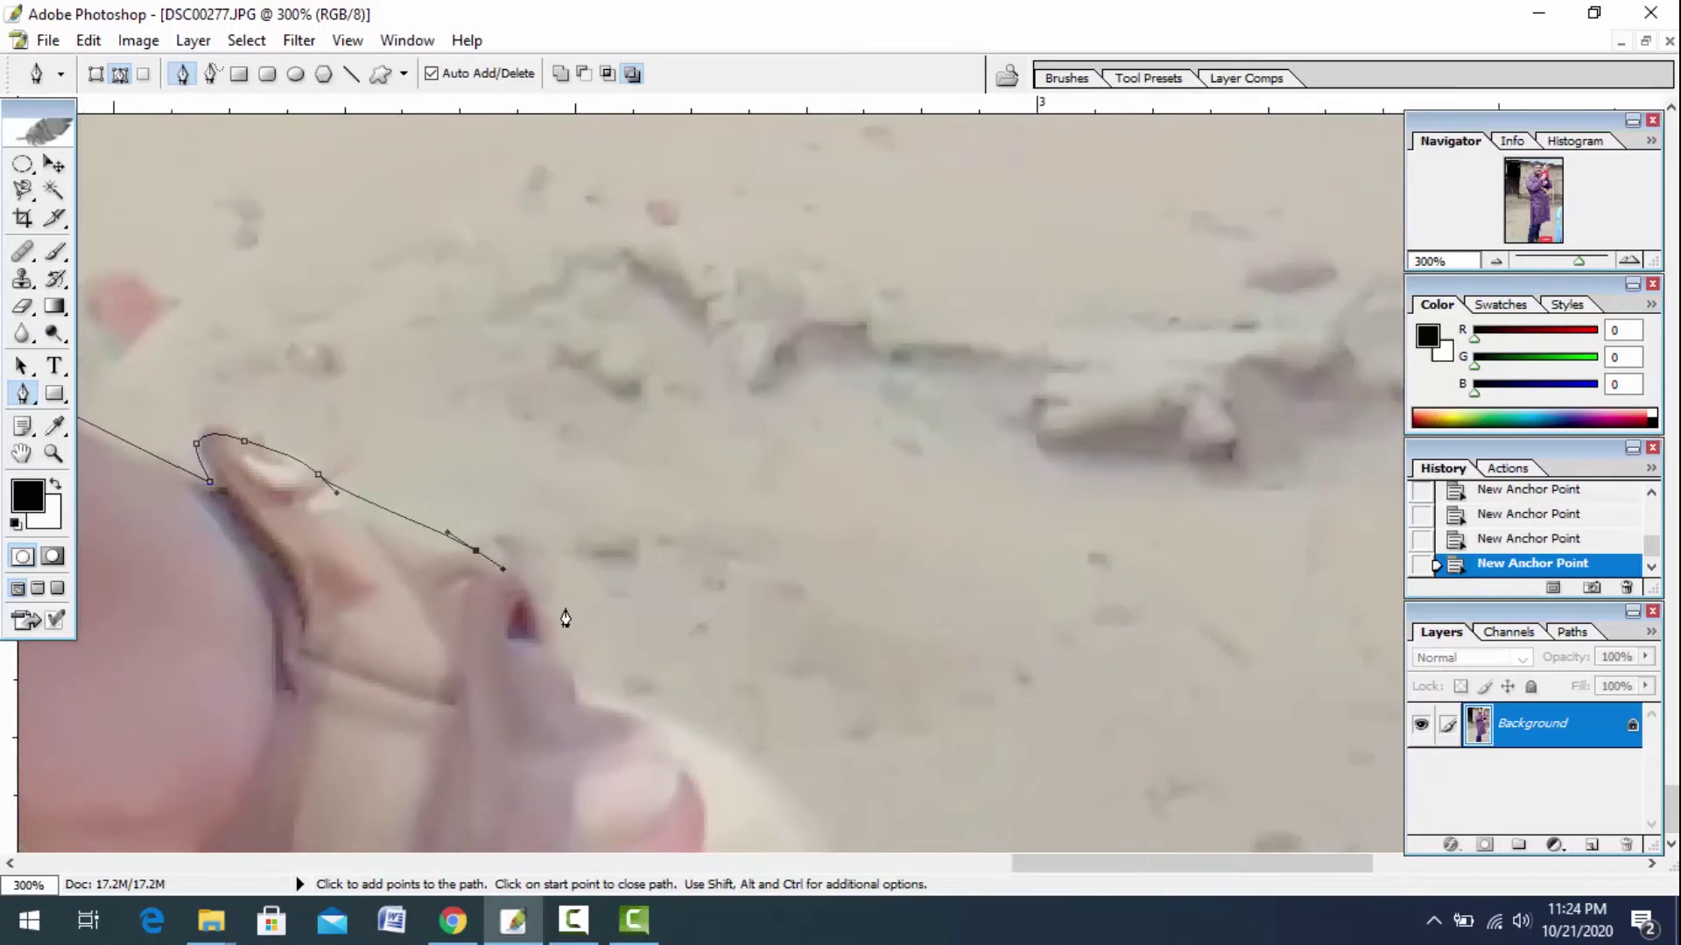
drag(564, 654, 605, 699)
scroll(629, 688, right, 2)
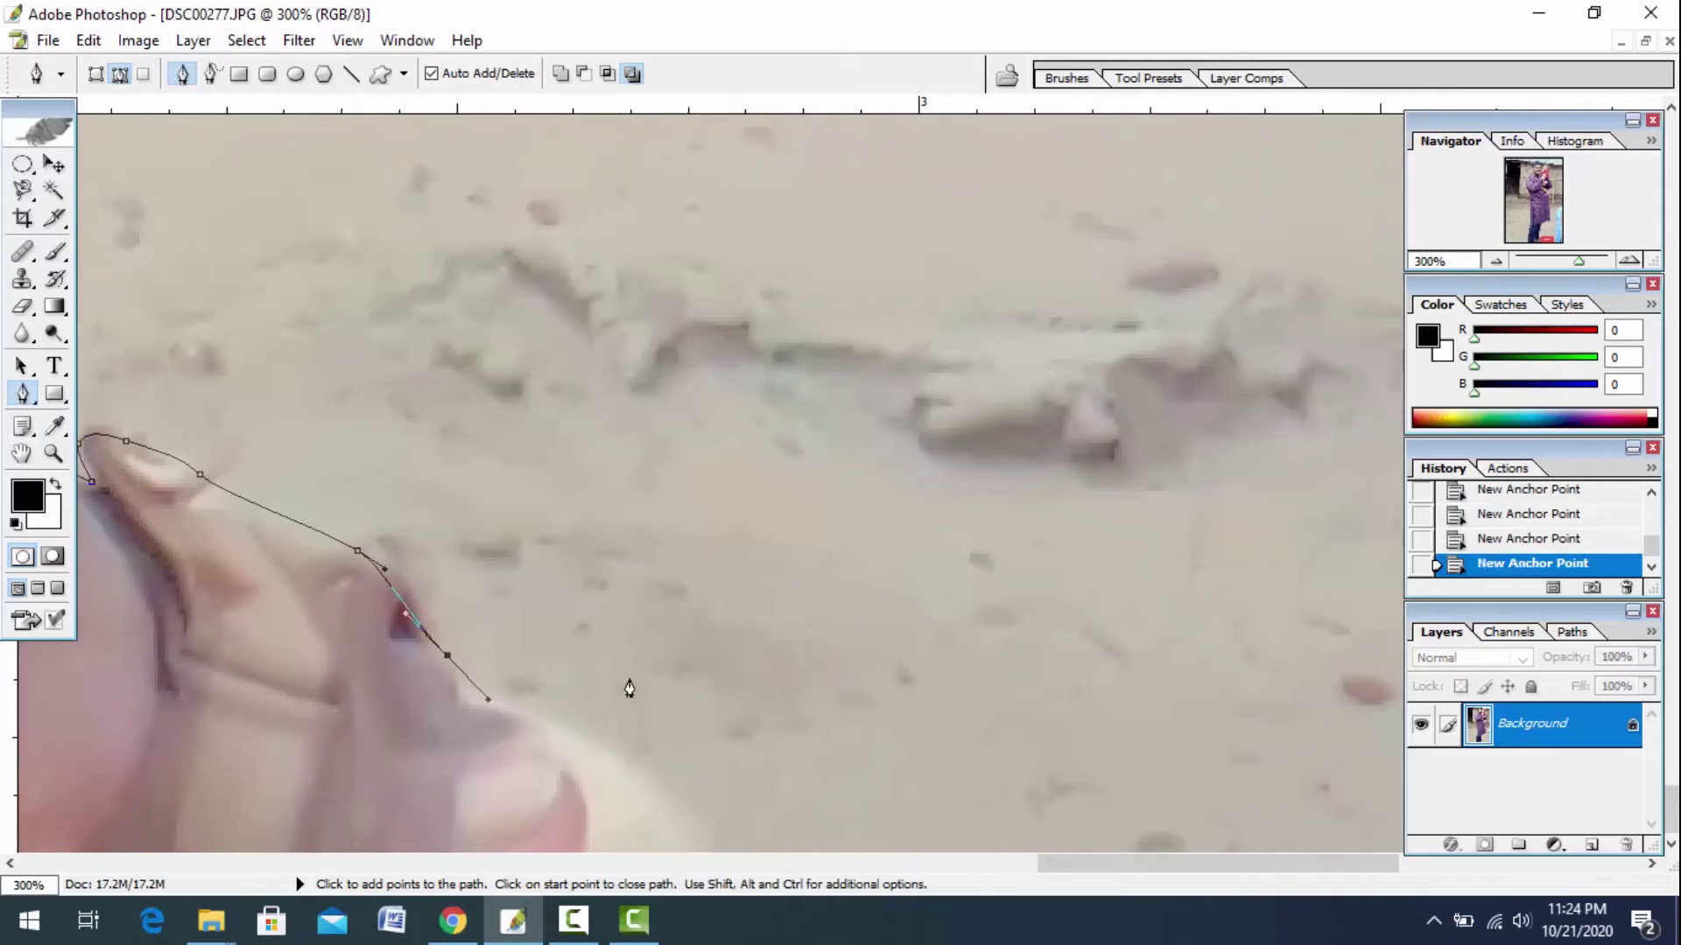
drag(694, 806, 709, 853)
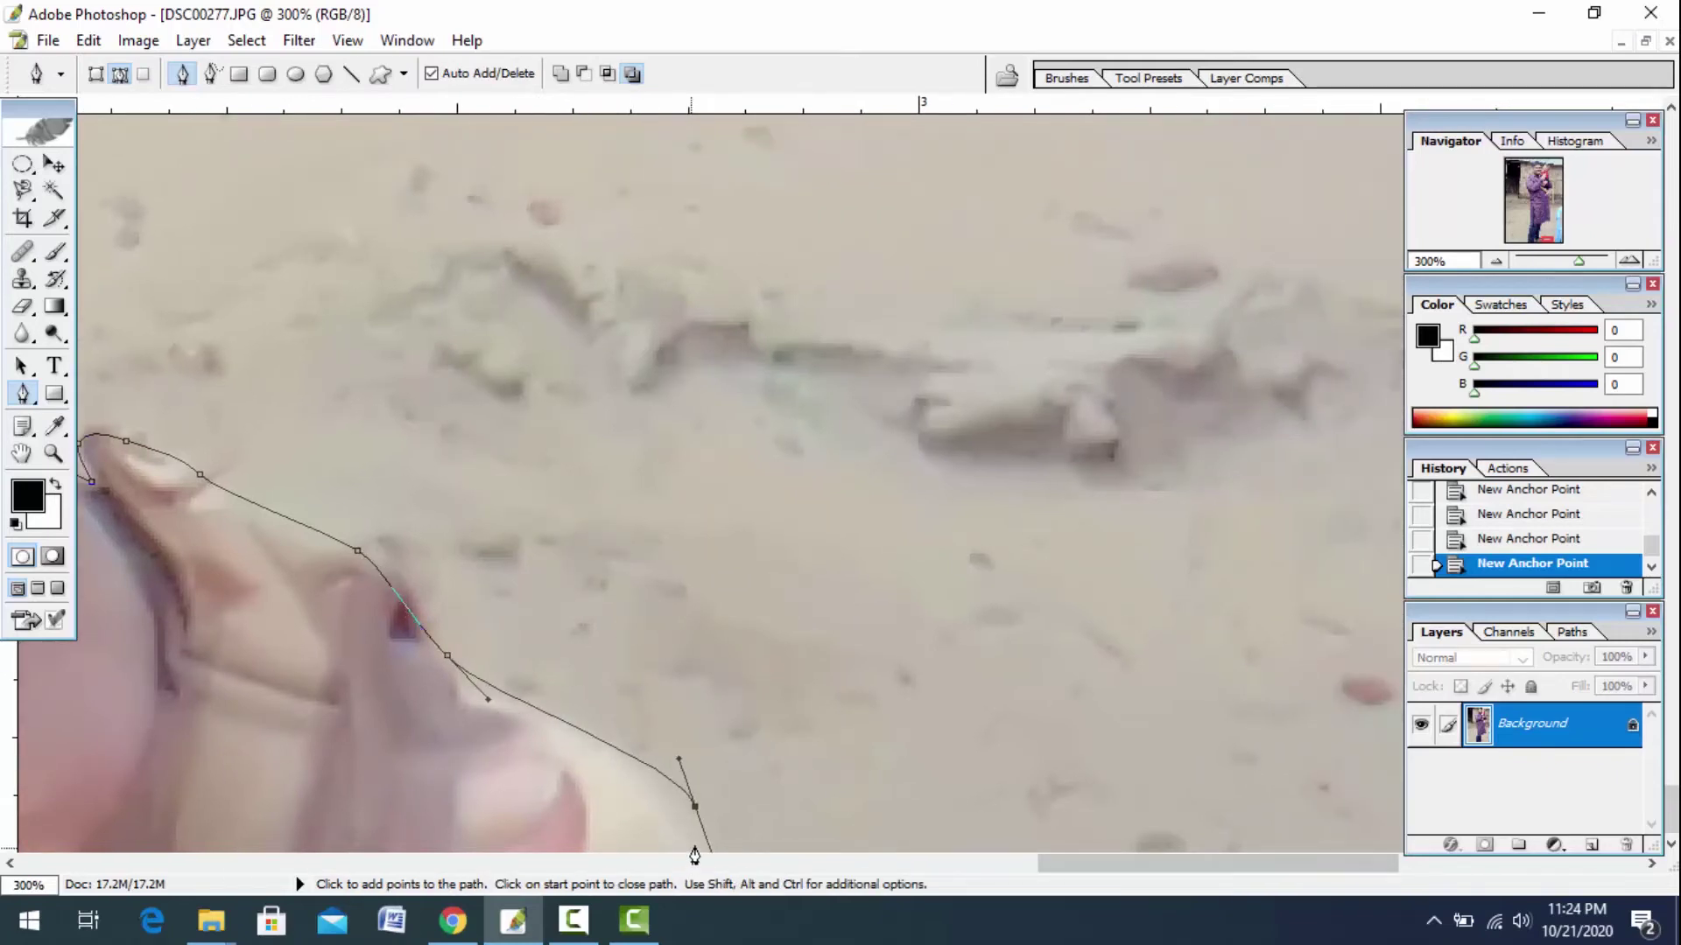
Zoom out and run the path below and up the right side of the photo.
key(ctrl+minus)
key(ctrl+minus)
key(ctrl+minus)
key(ctrl+minus)
key(ctrl+minus)
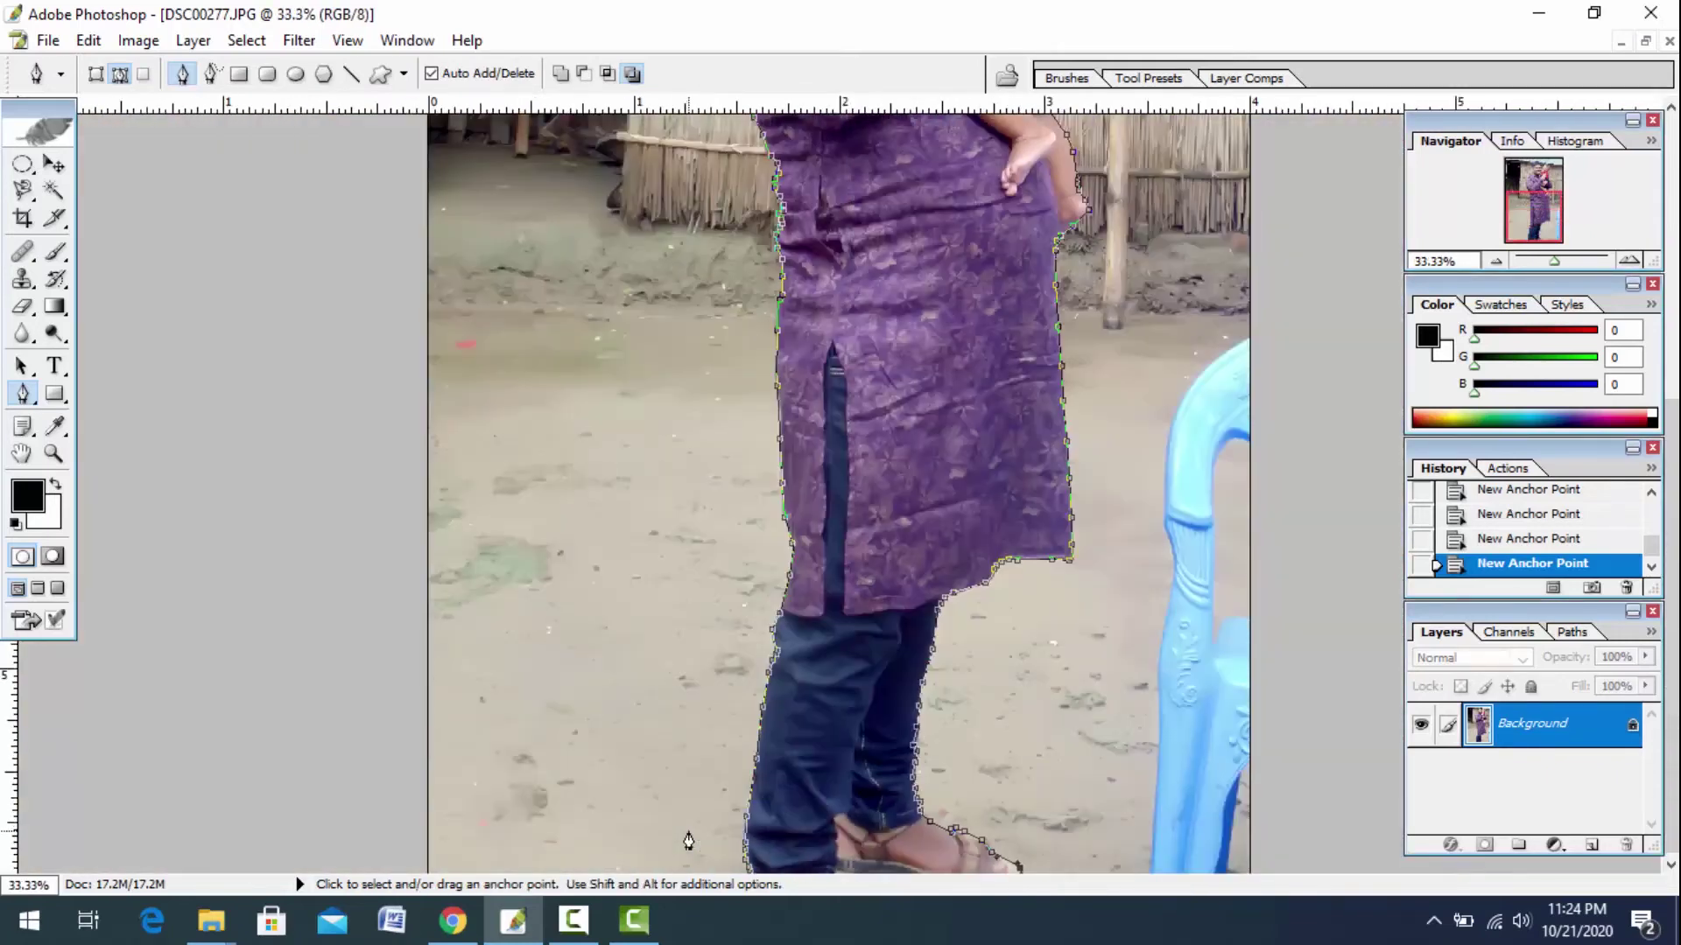
key(ctrl+minus)
key(ctrl+minus)
key(ctrl+minus)
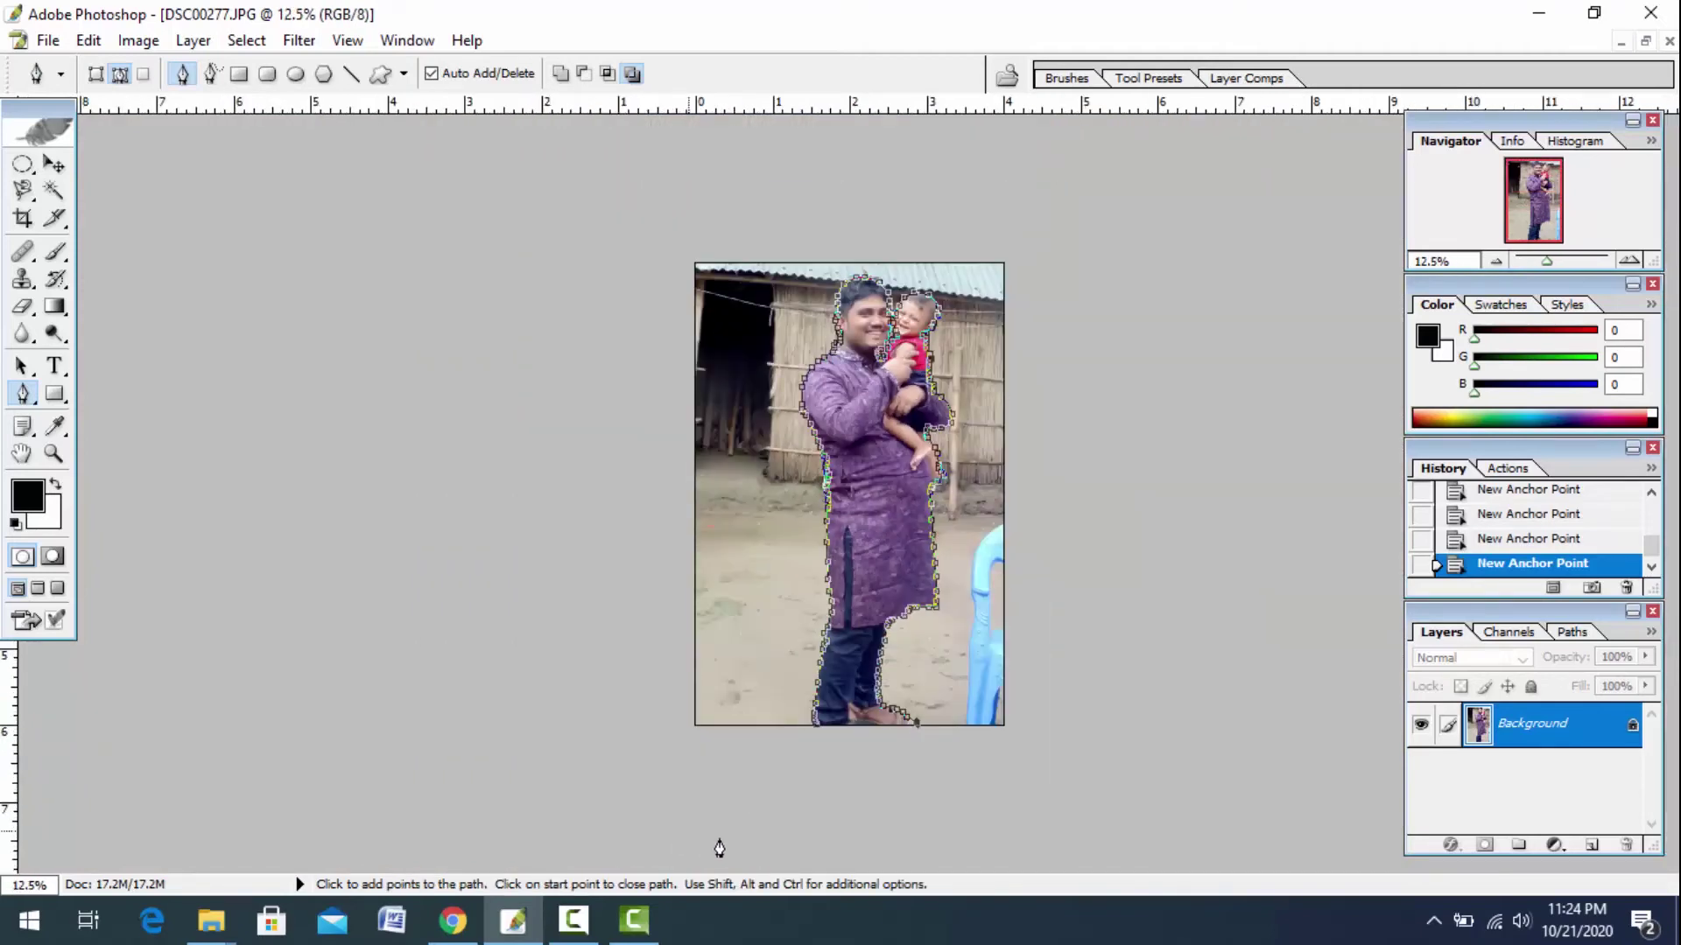
drag(936, 797, 954, 818)
drag(1047, 782, 1109, 680)
click(1128, 451)
drag(1109, 385, 1081, 302)
Carry the path across the top and down the left side, closing it at the start anchor.
click(1022, 191)
click(912, 187)
click(811, 184)
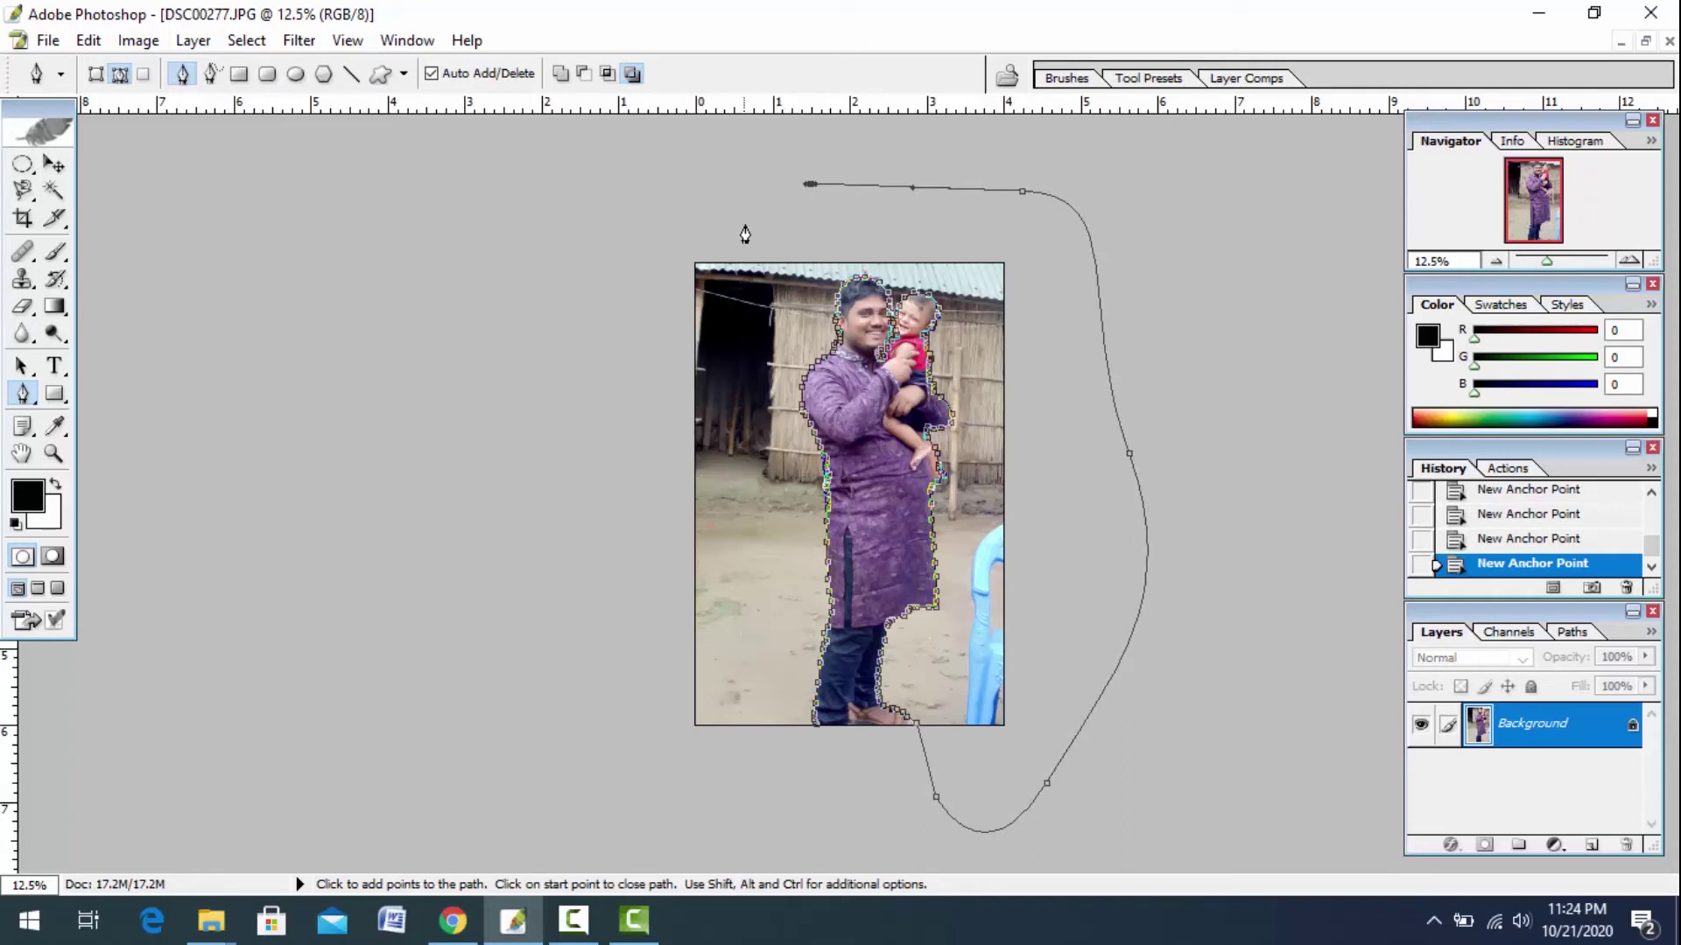
click(679, 192)
drag(555, 272, 529, 339)
drag(530, 606, 561, 797)
drag(769, 771, 785, 765)
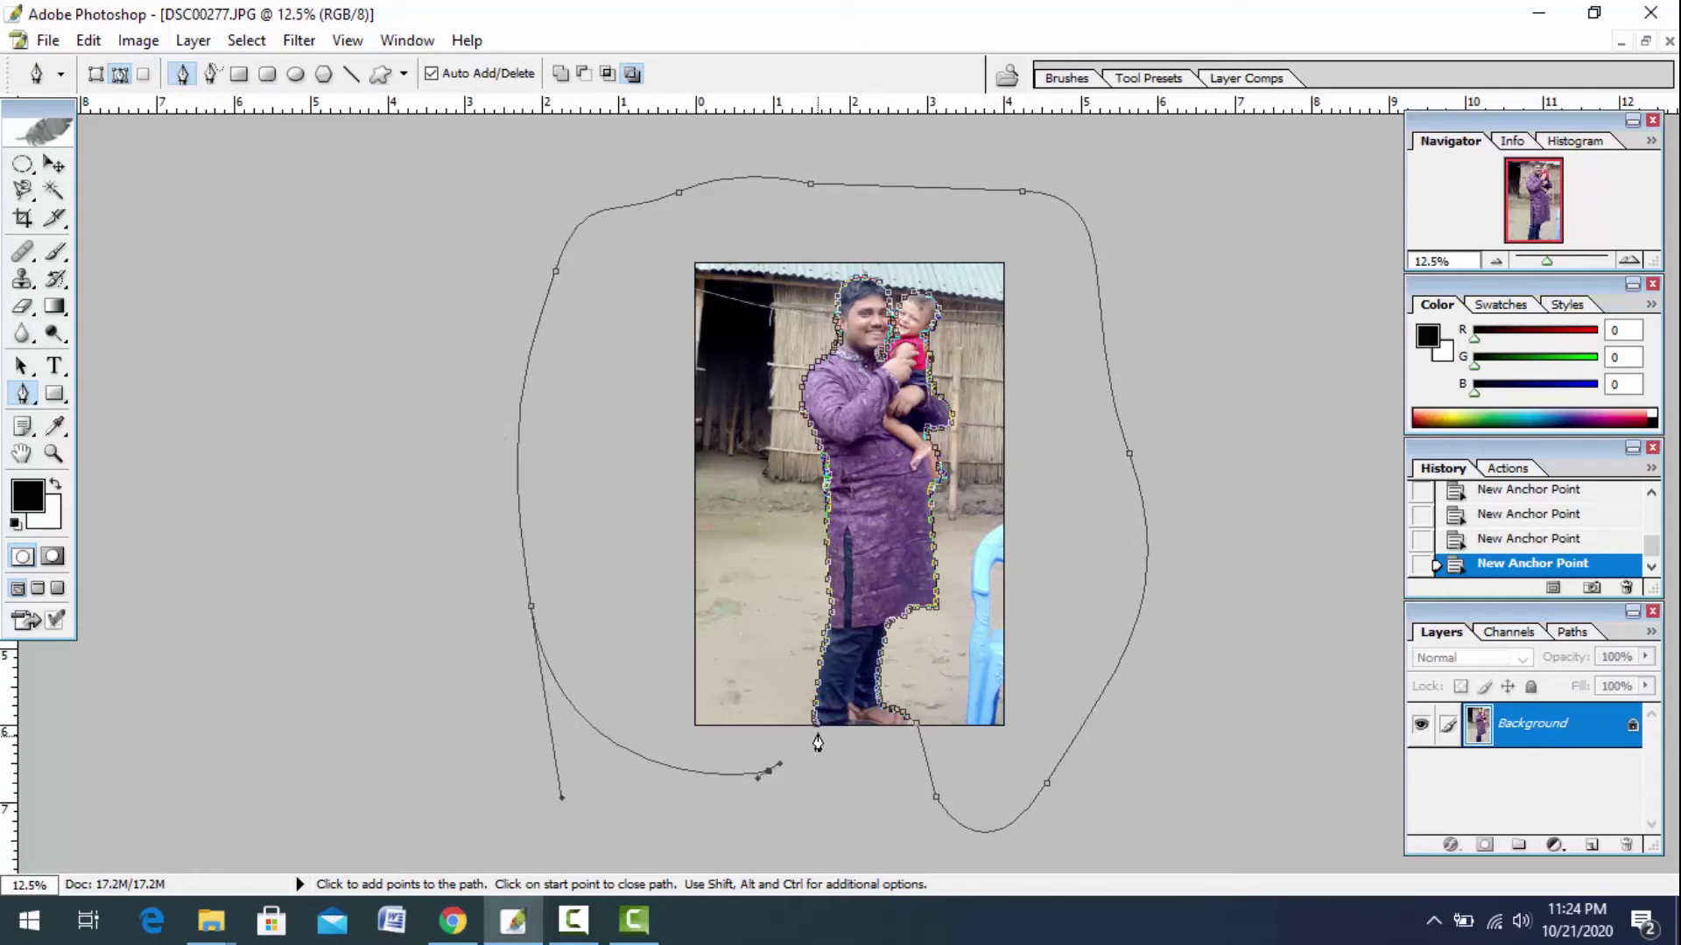
click(819, 731)
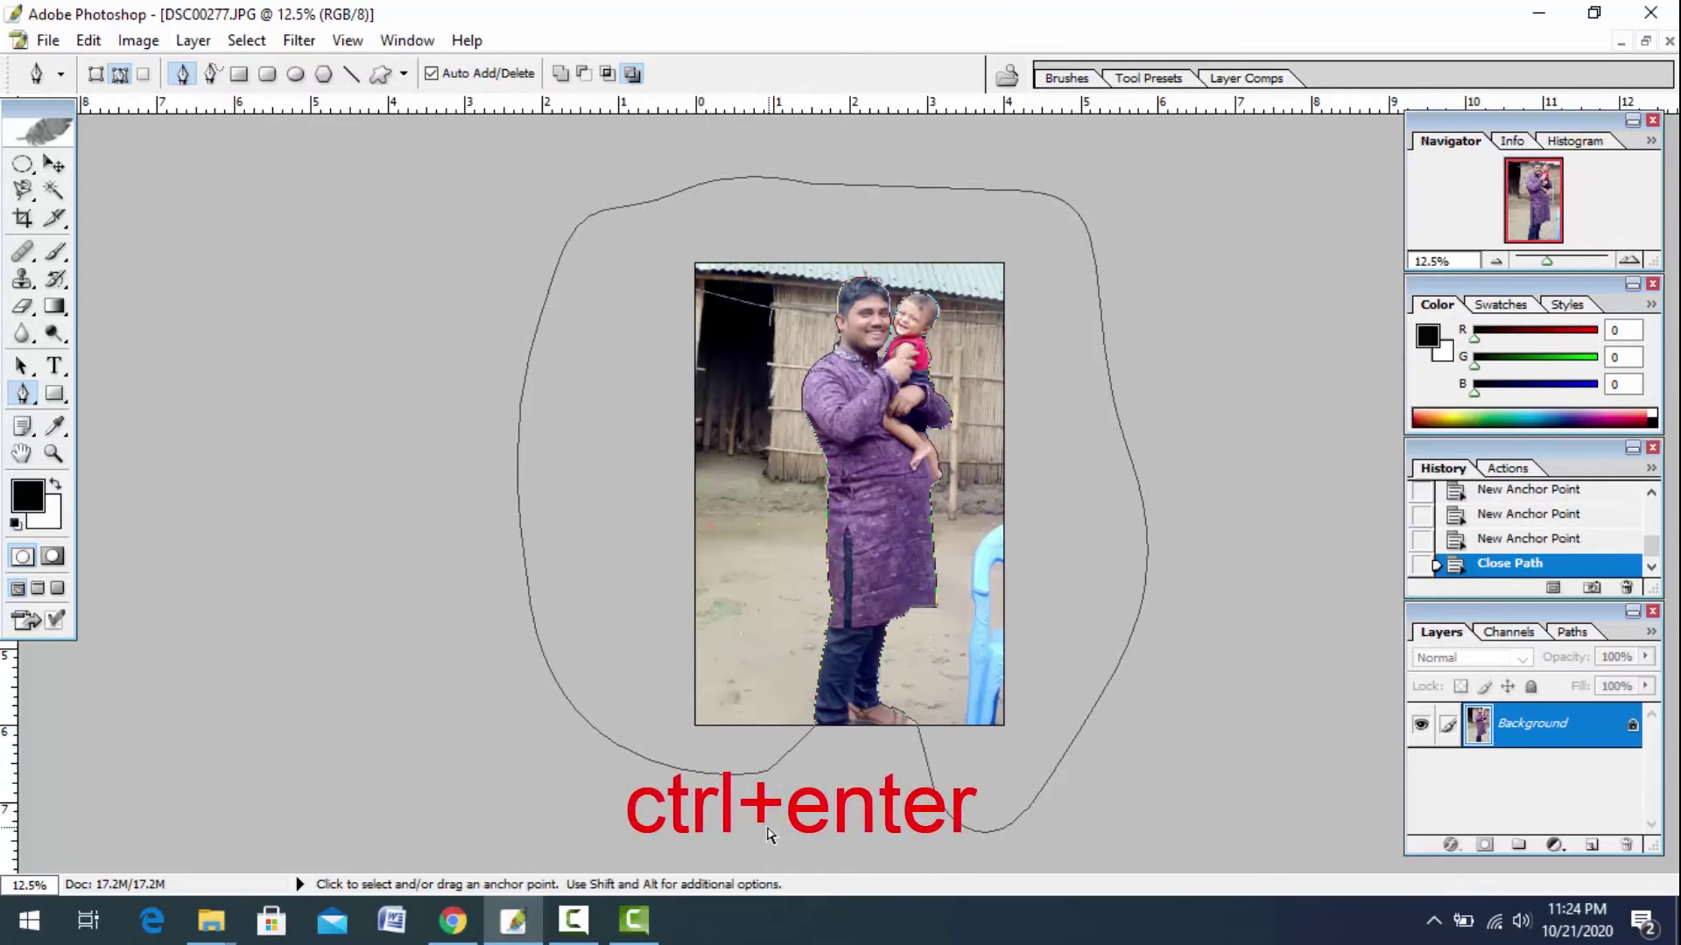
Load the path as a selection, convert Background to Layer 0, and delete the background.
key(ctrl+Return)
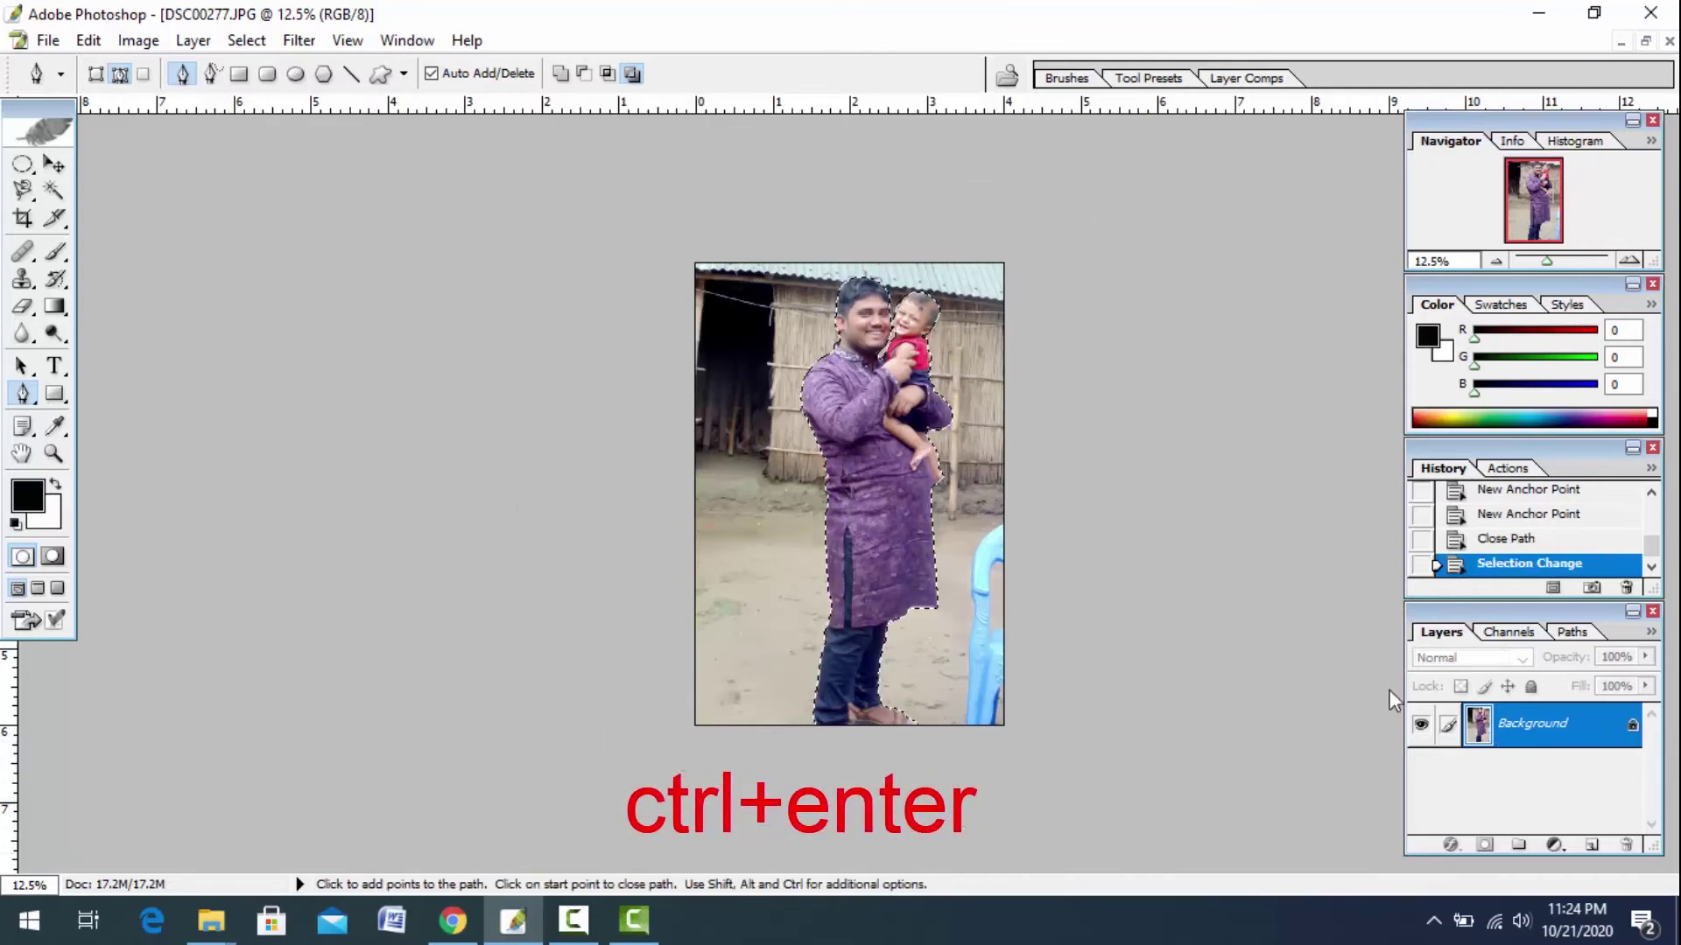
double_click(1532, 723)
key(Return)
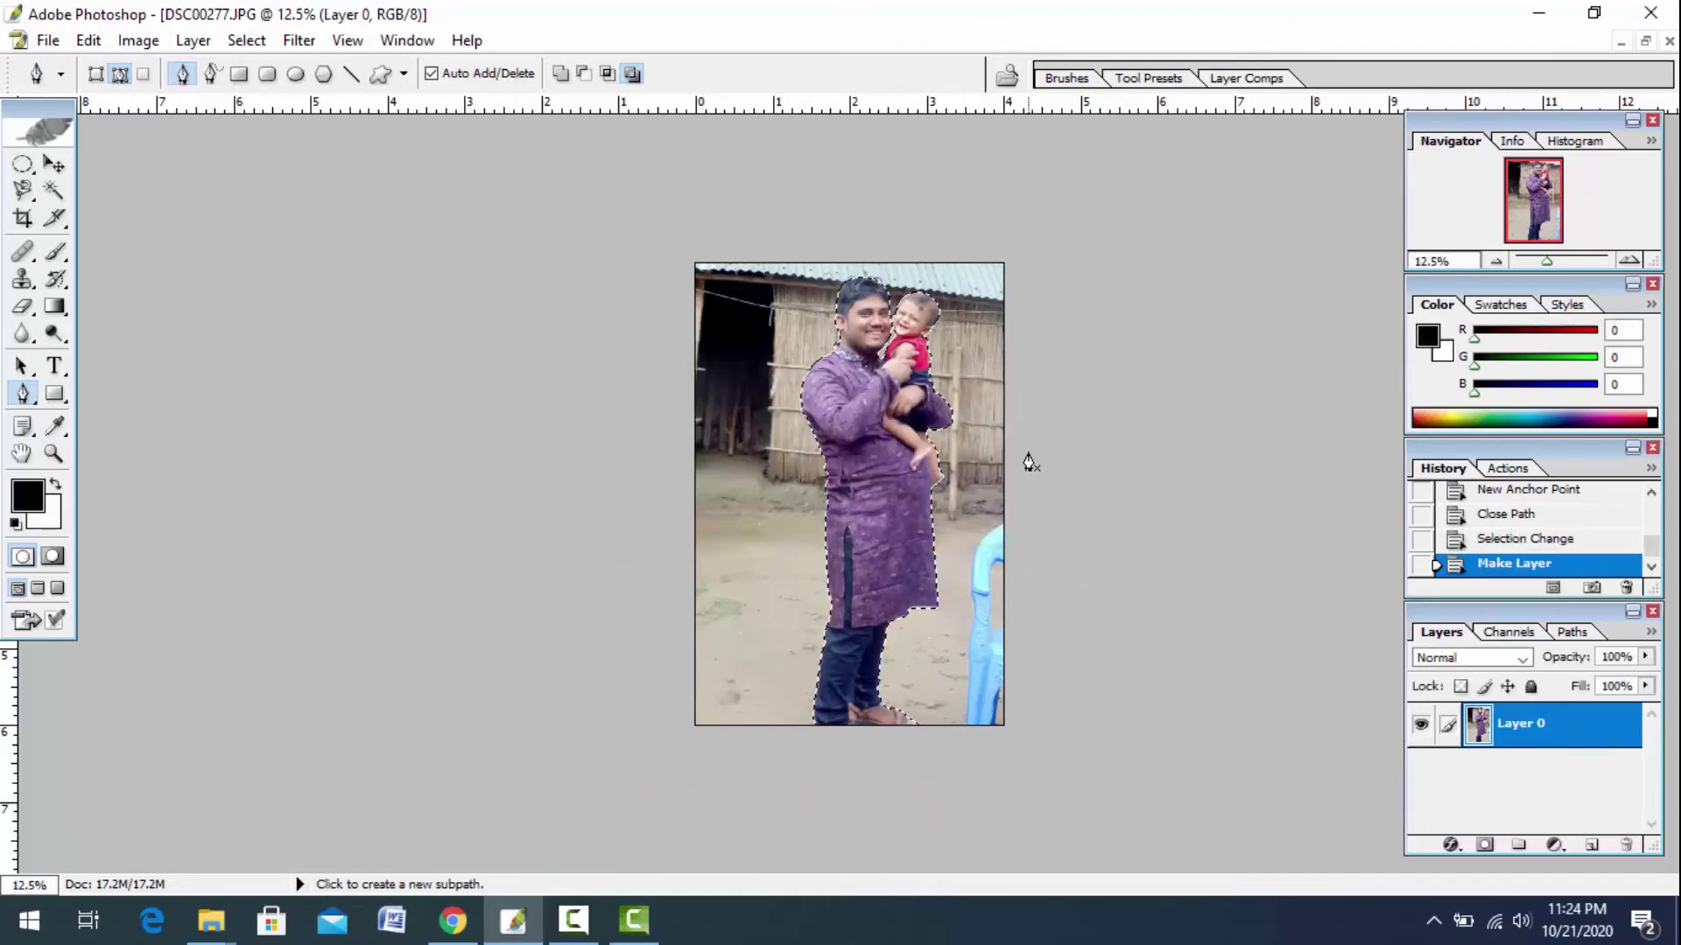
key(Delete)
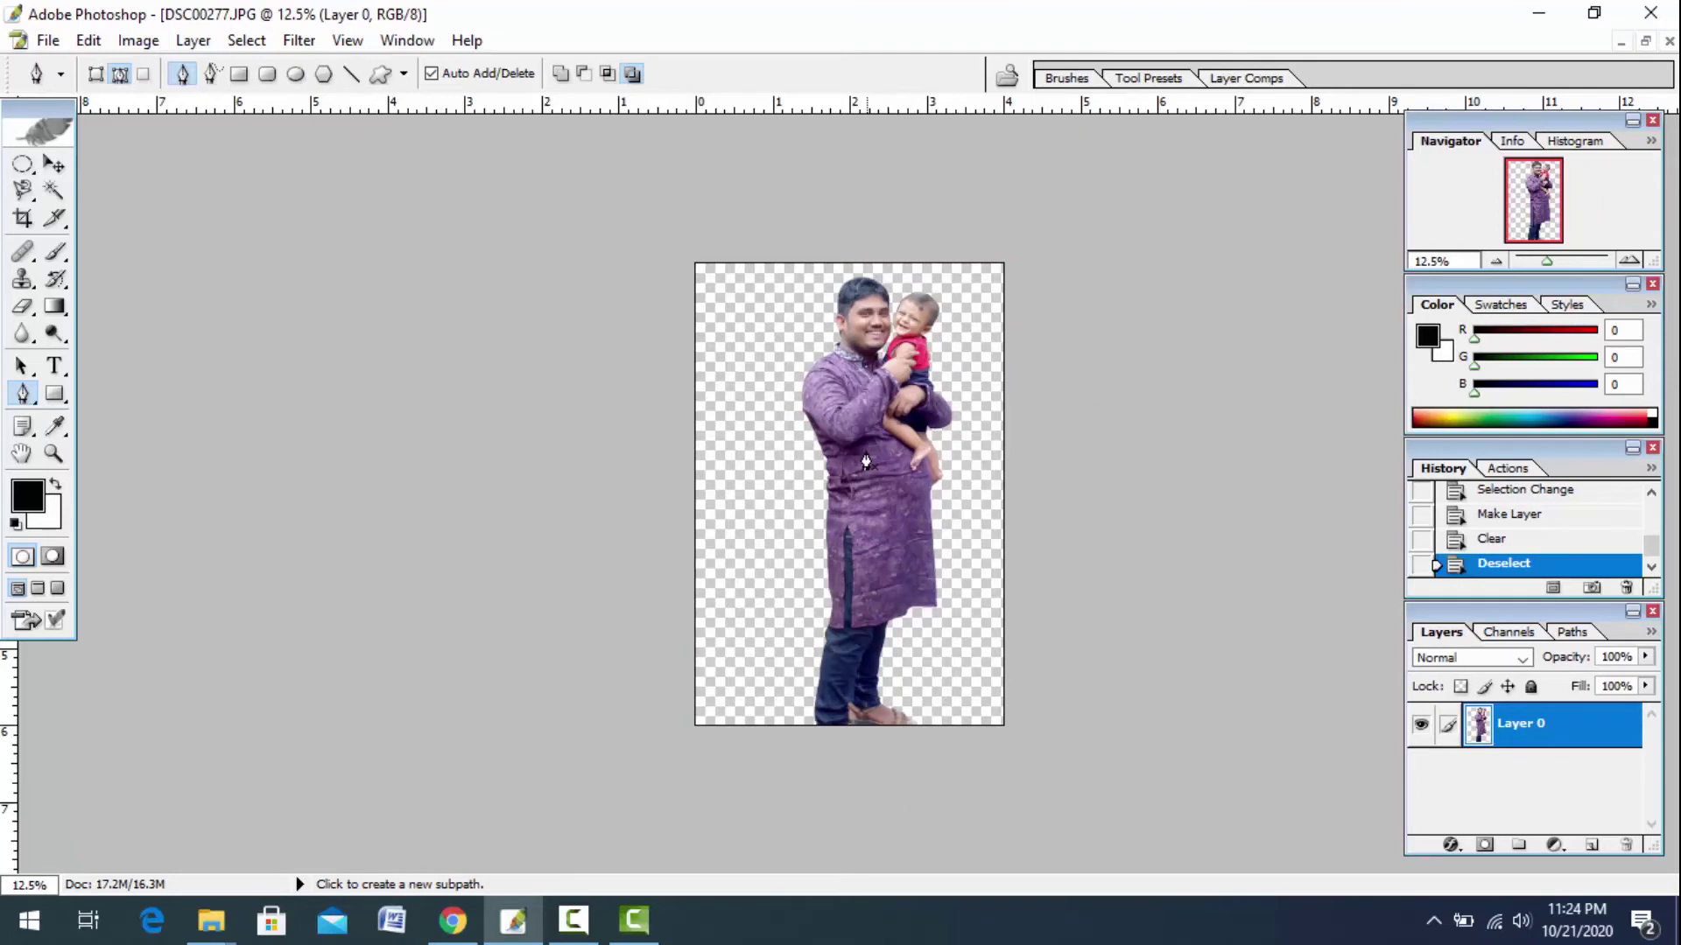
Zoom in on the cut-out and scroll around to inspect the kurta slit and face edges.
click(877, 490)
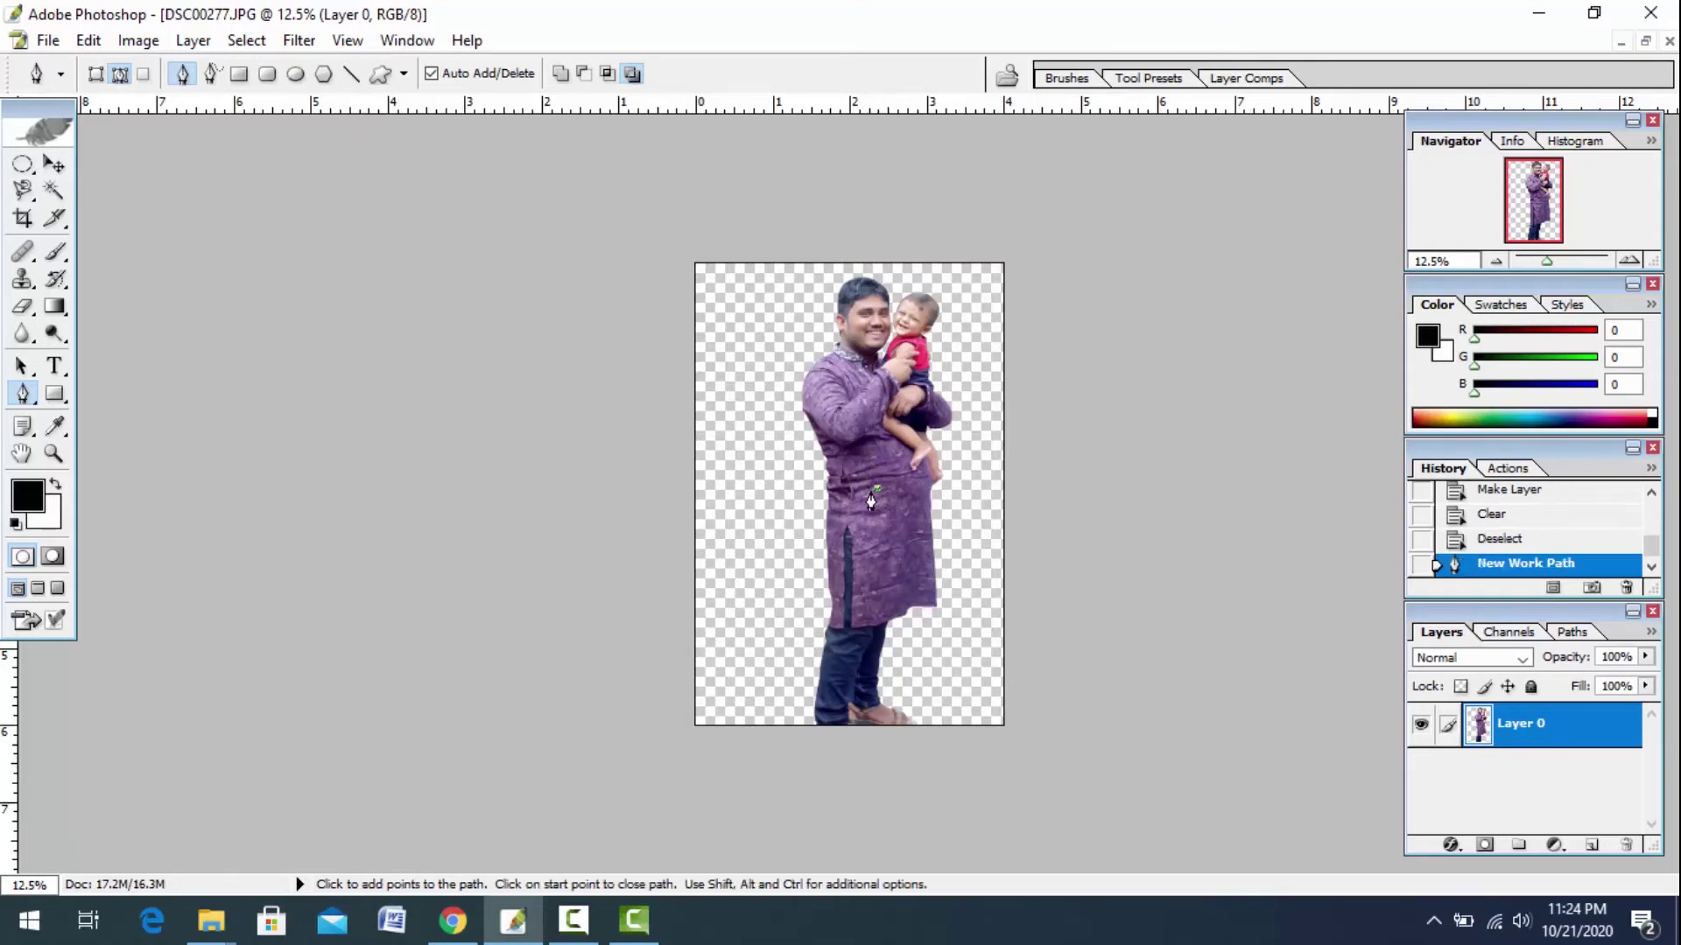
key(v)
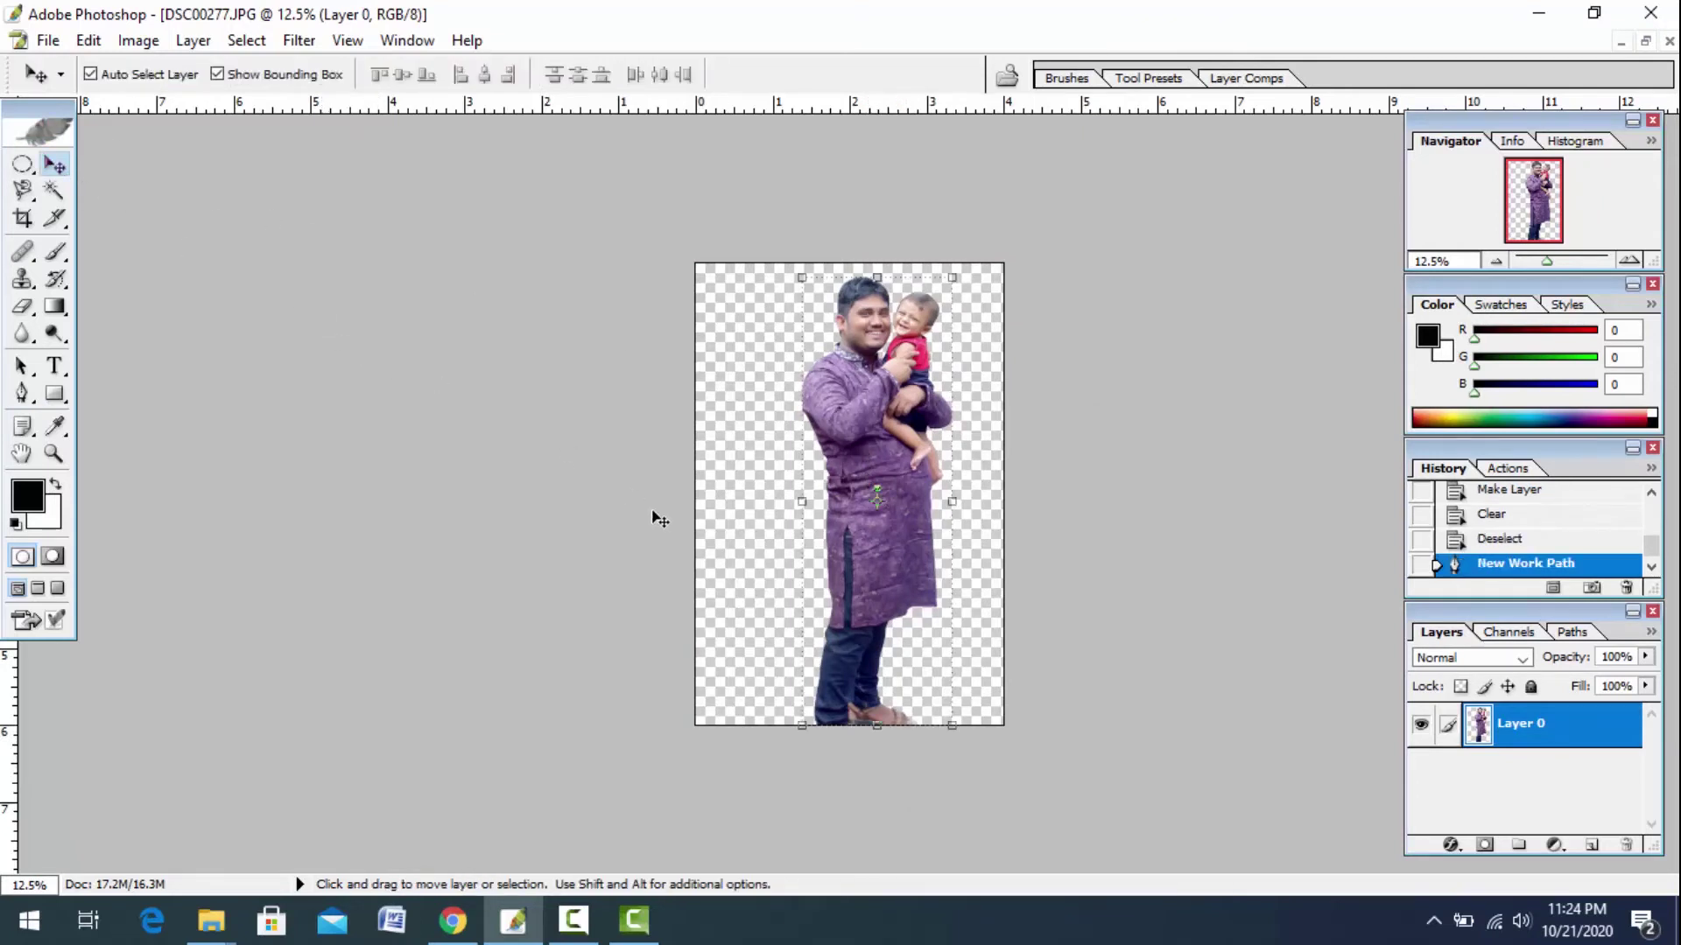
key(z)
click(860, 530)
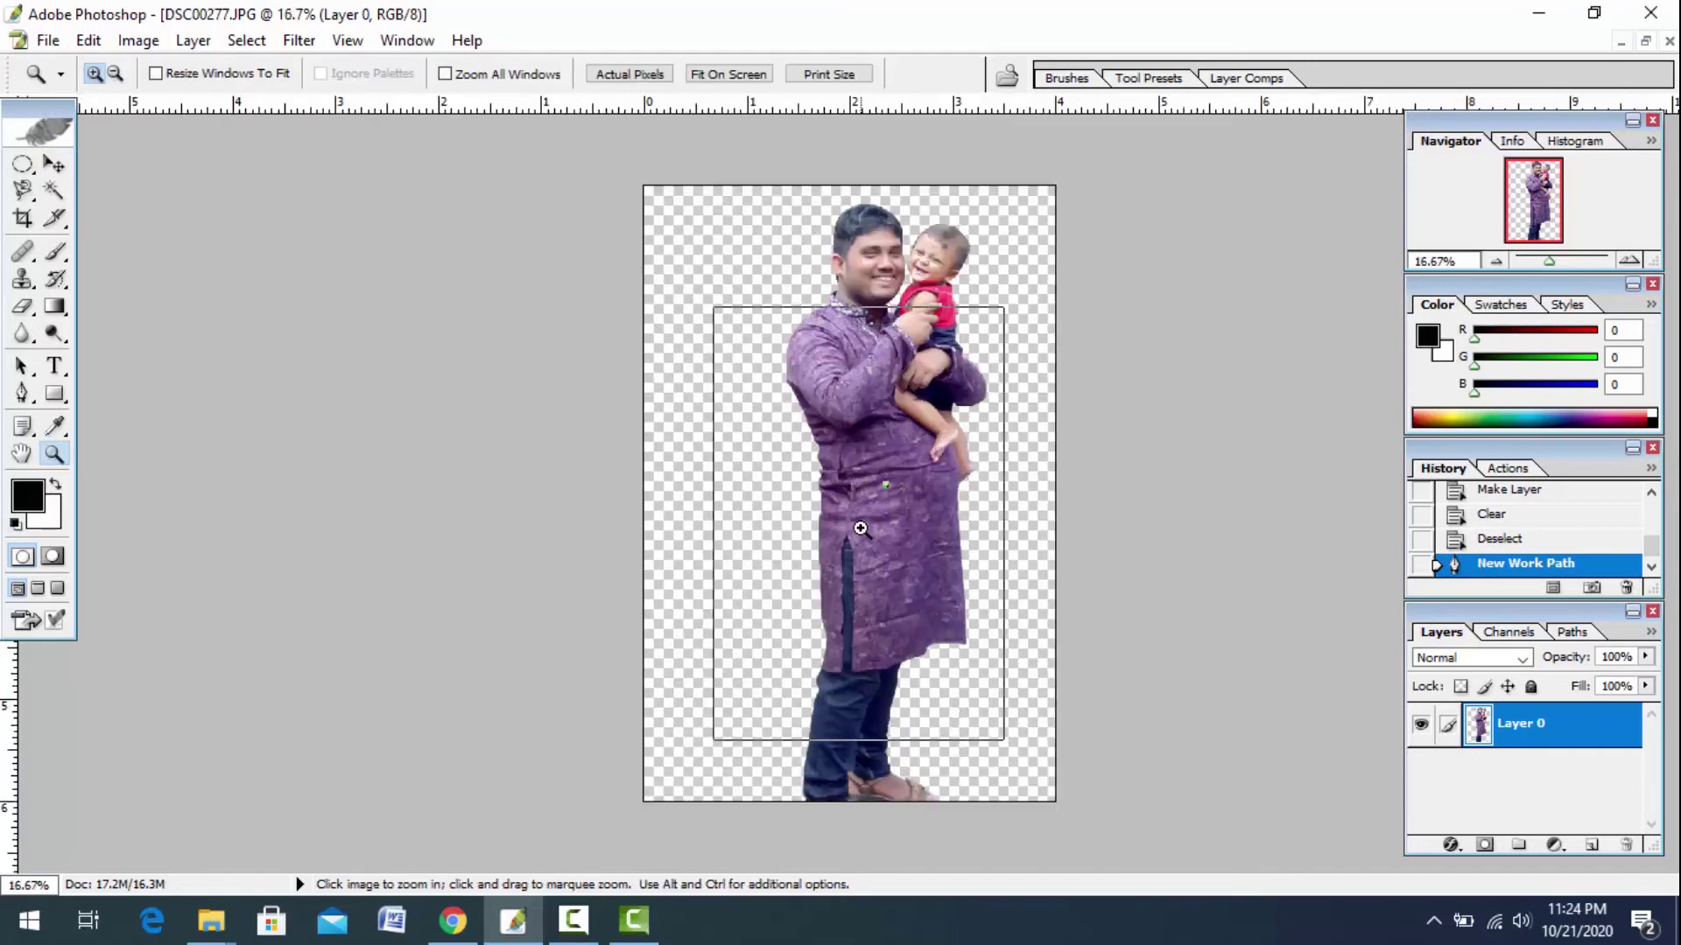
click(861, 528)
scroll(856, 547, down, 2)
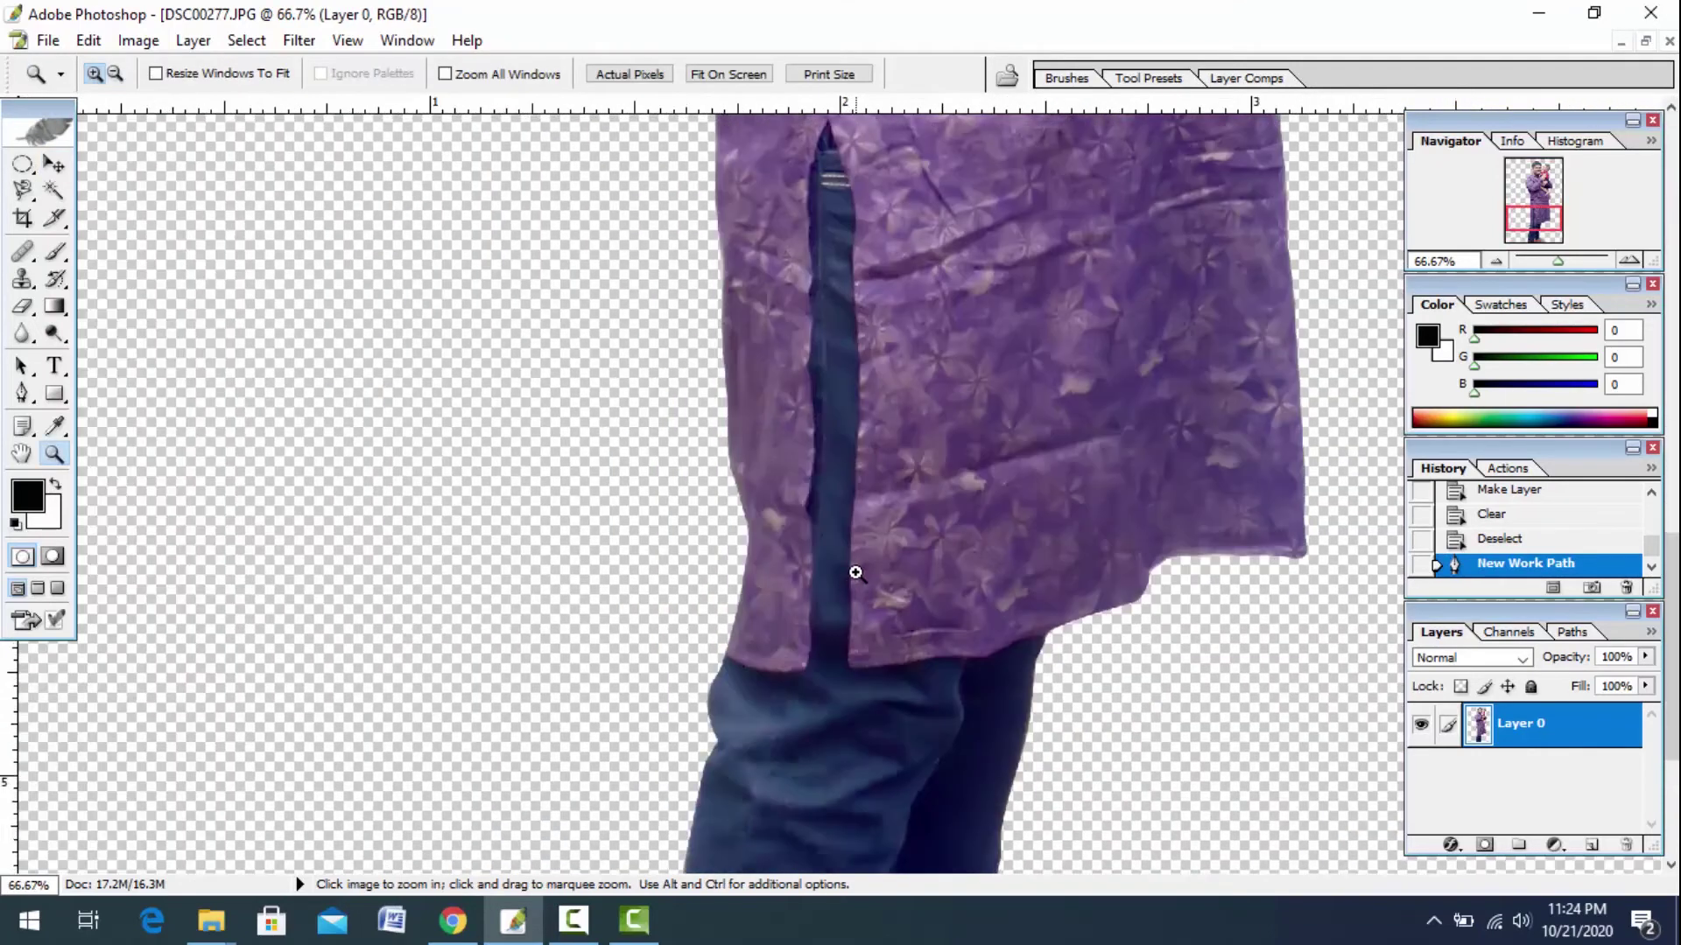
scroll(847, 582, down, 2)
scroll(844, 593, down, 2)
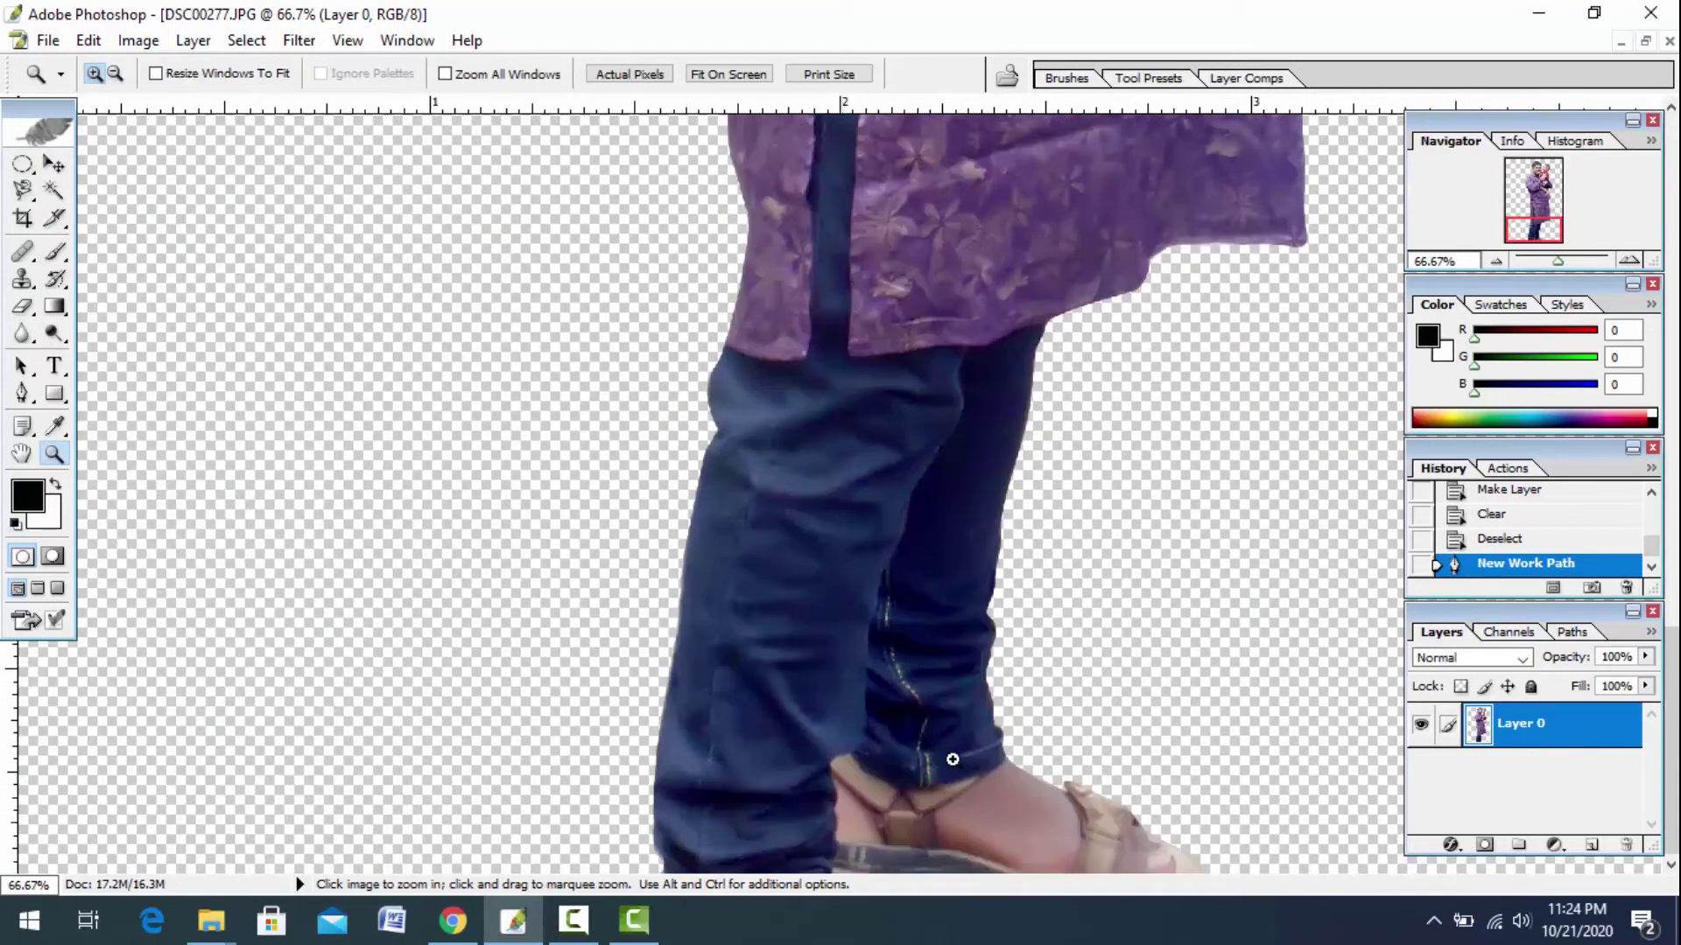
scroll(951, 775, up, 2)
scroll(951, 776, up, 2)
scroll(951, 775, up, 2)
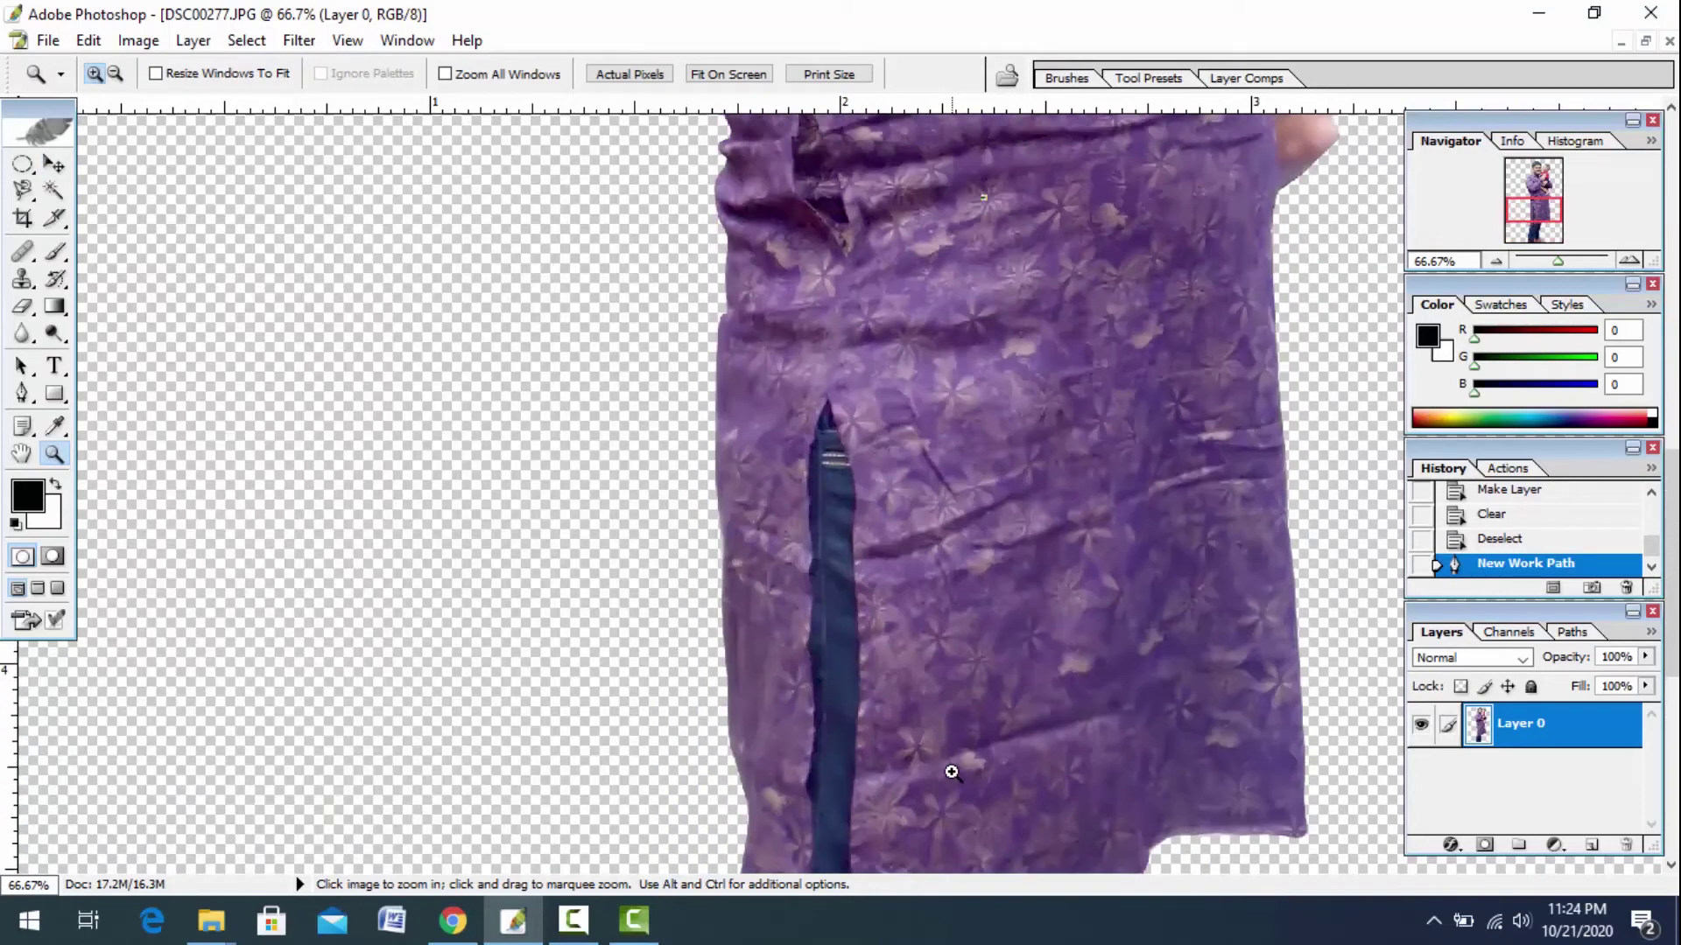
scroll(952, 773, up, 2)
scroll(951, 773, up, 2)
scroll(951, 773, up, 2)
scroll(951, 773, up, 2)
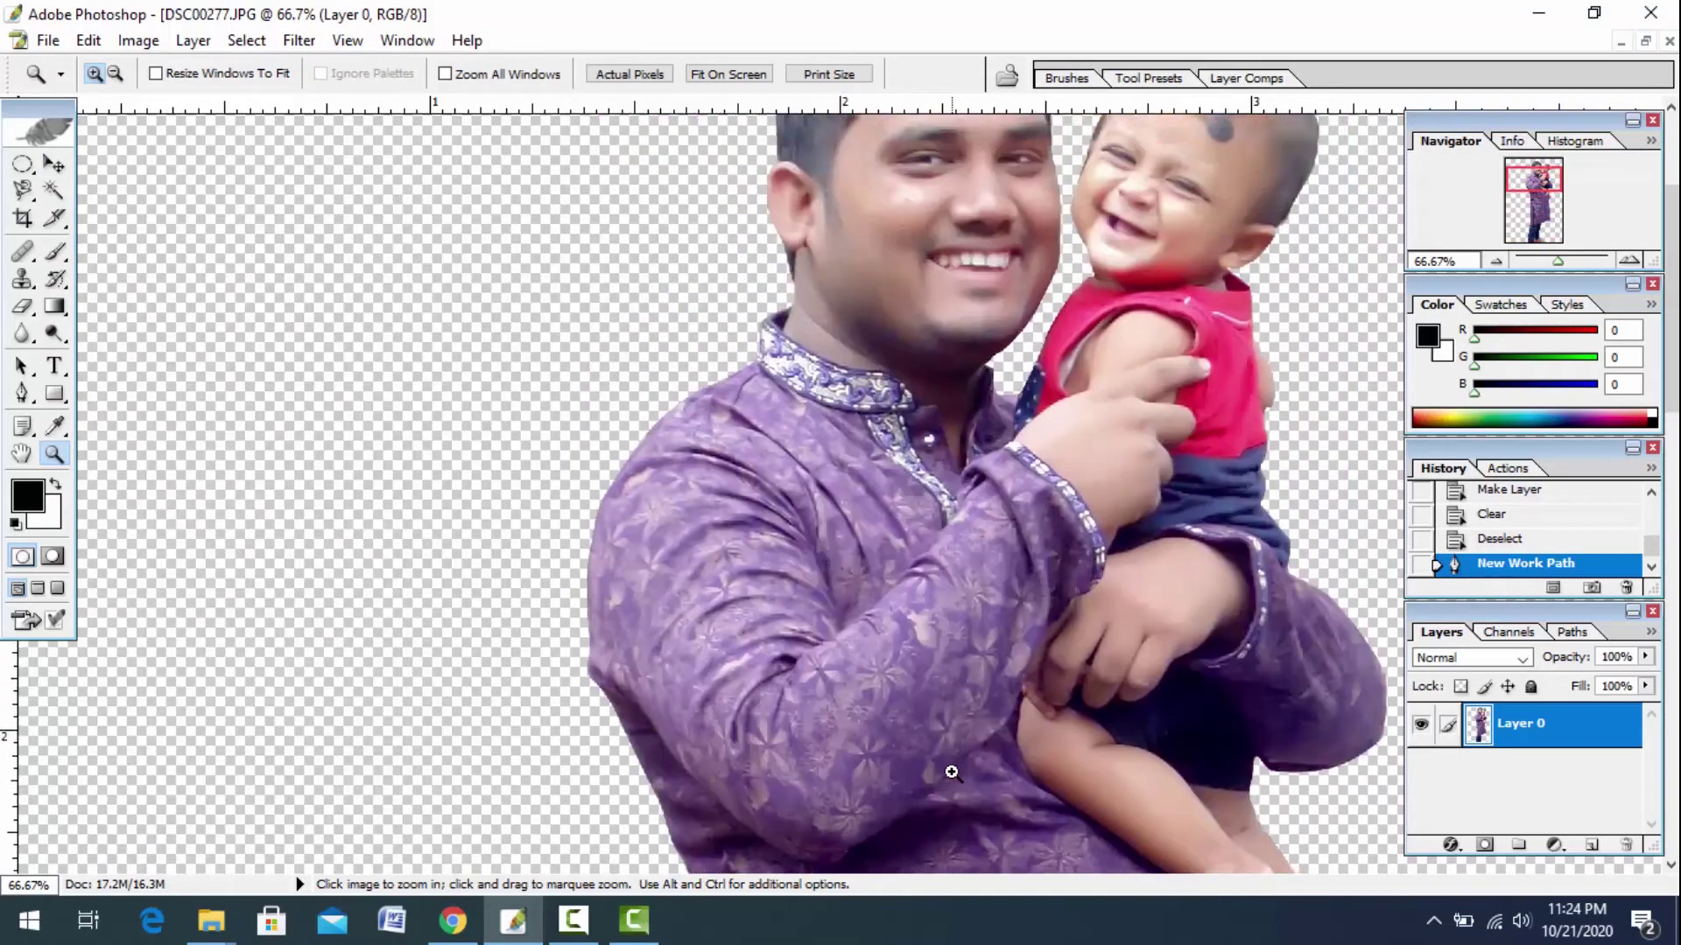
scroll(952, 773, up, 2)
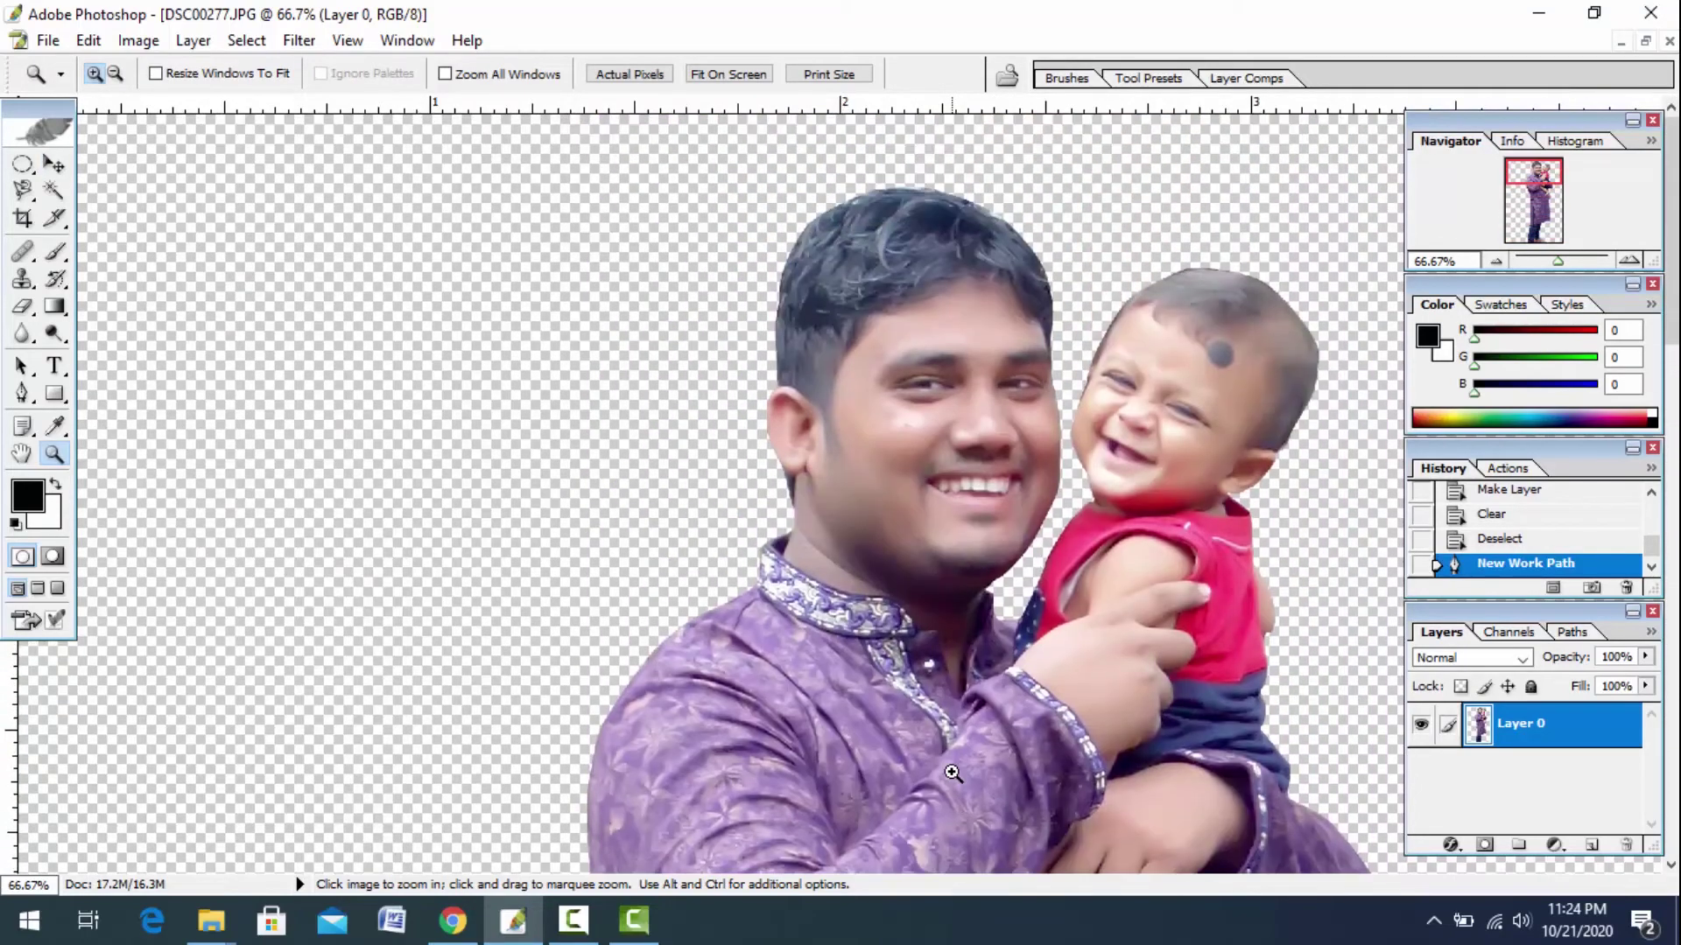
Zoom back out to the whole cut-out, switch to the Move tool, and minimize Photoshop.
alt+click(903, 667)
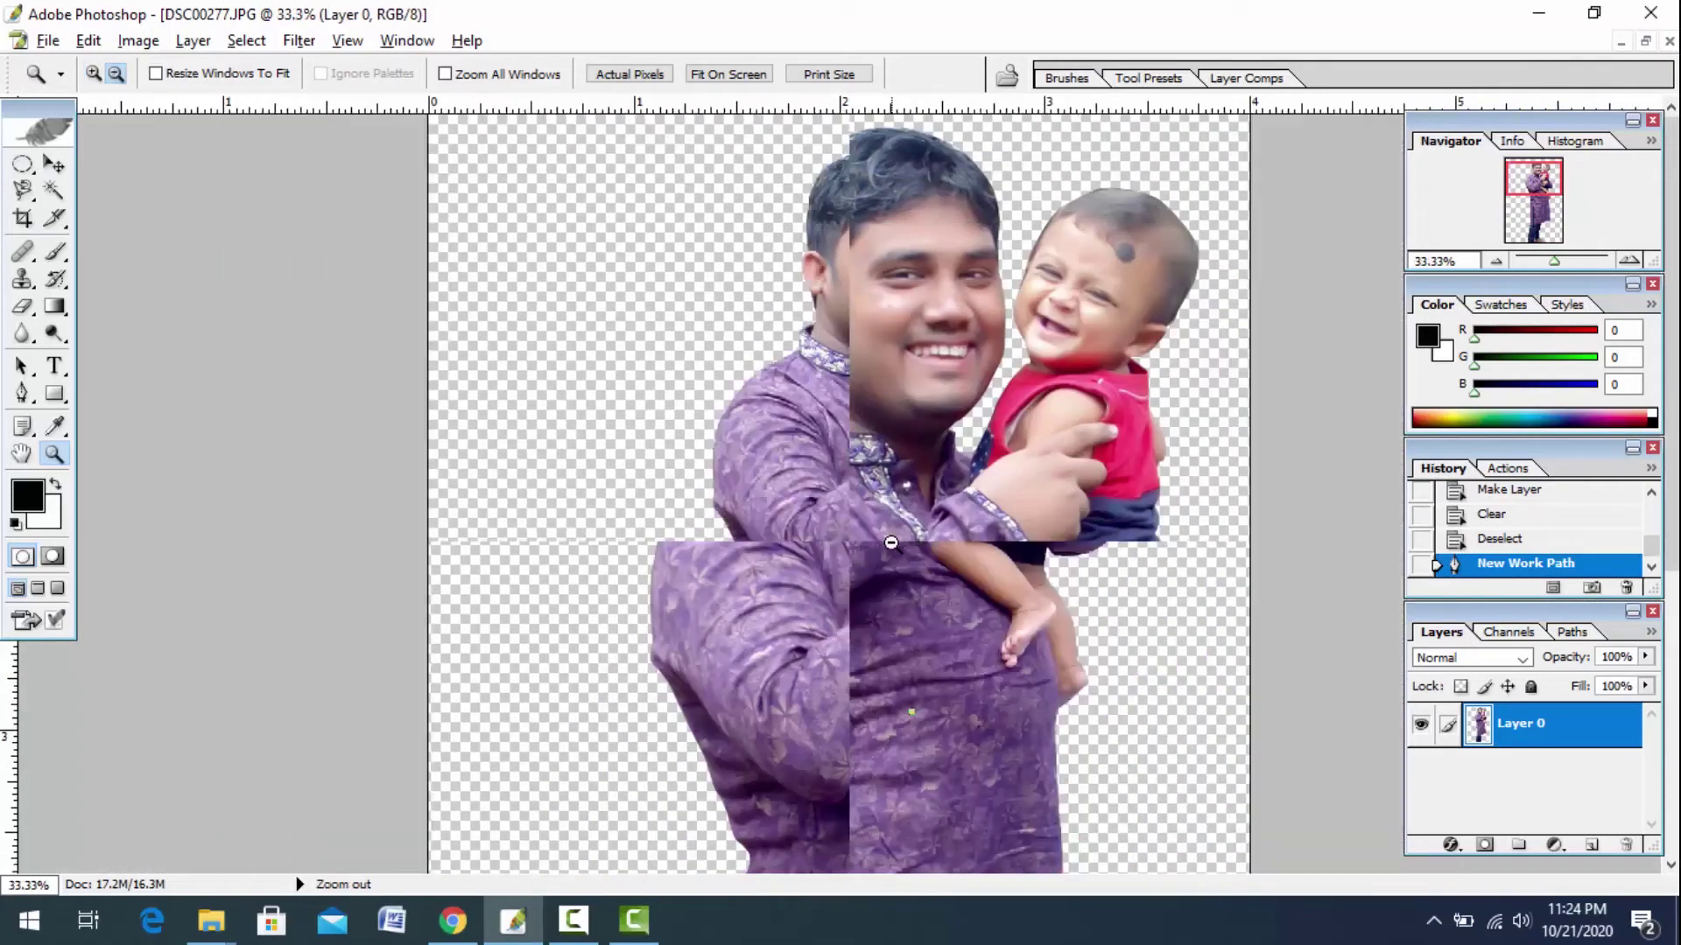
alt+click(890, 542)
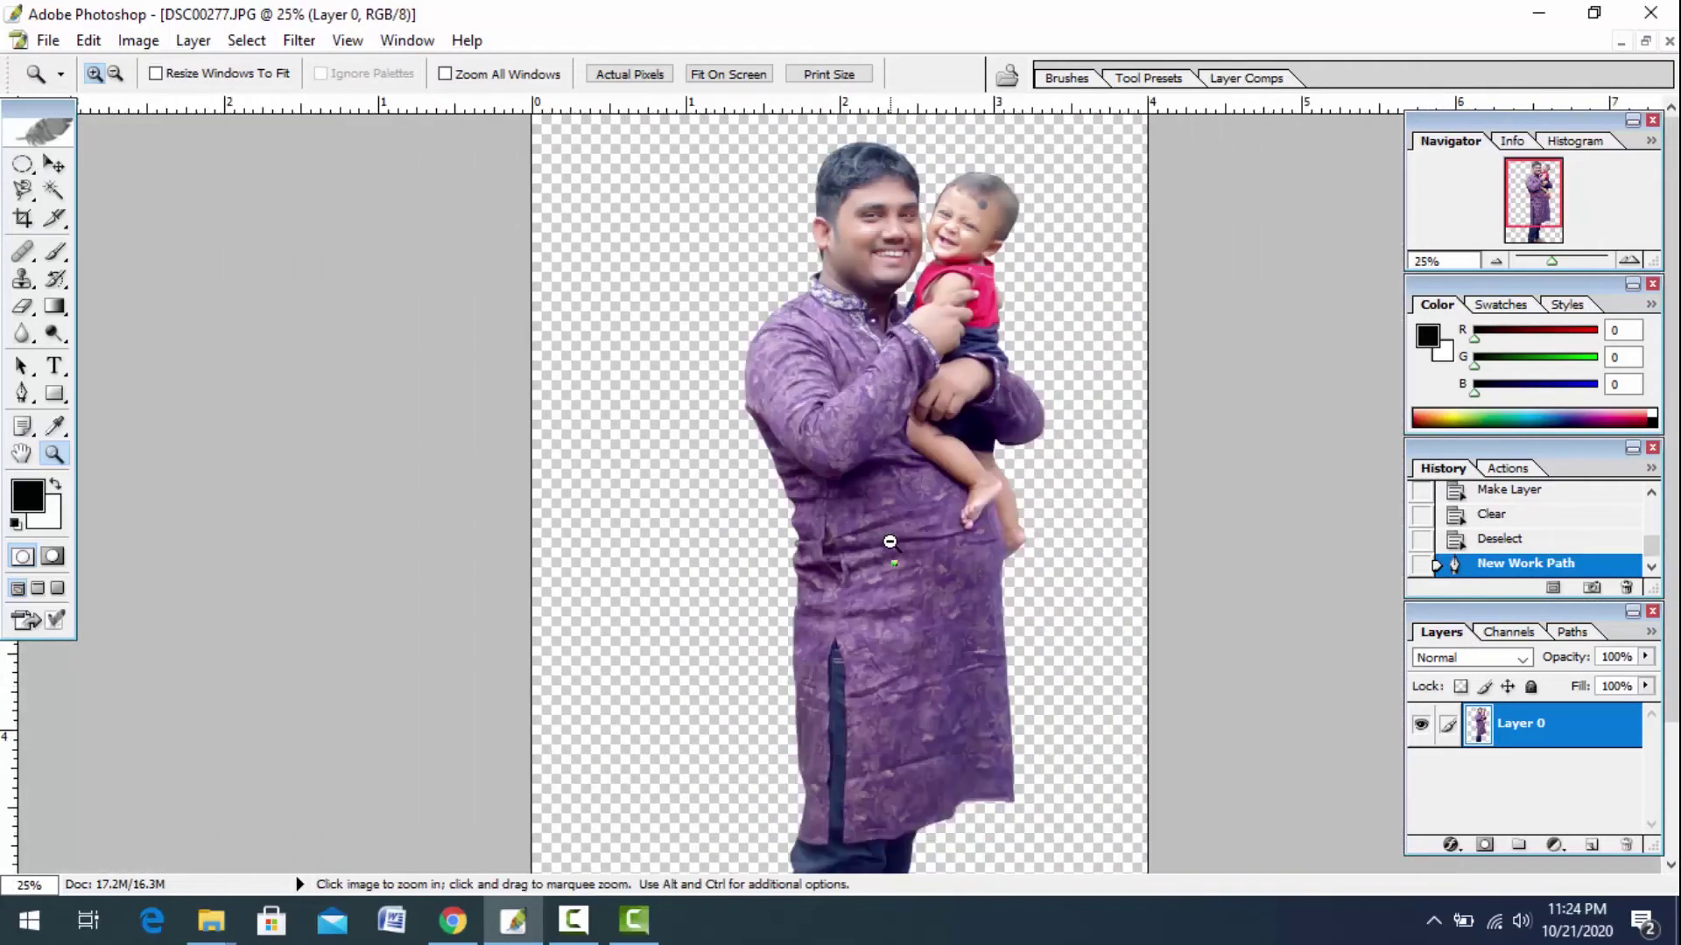
alt+click(855, 543)
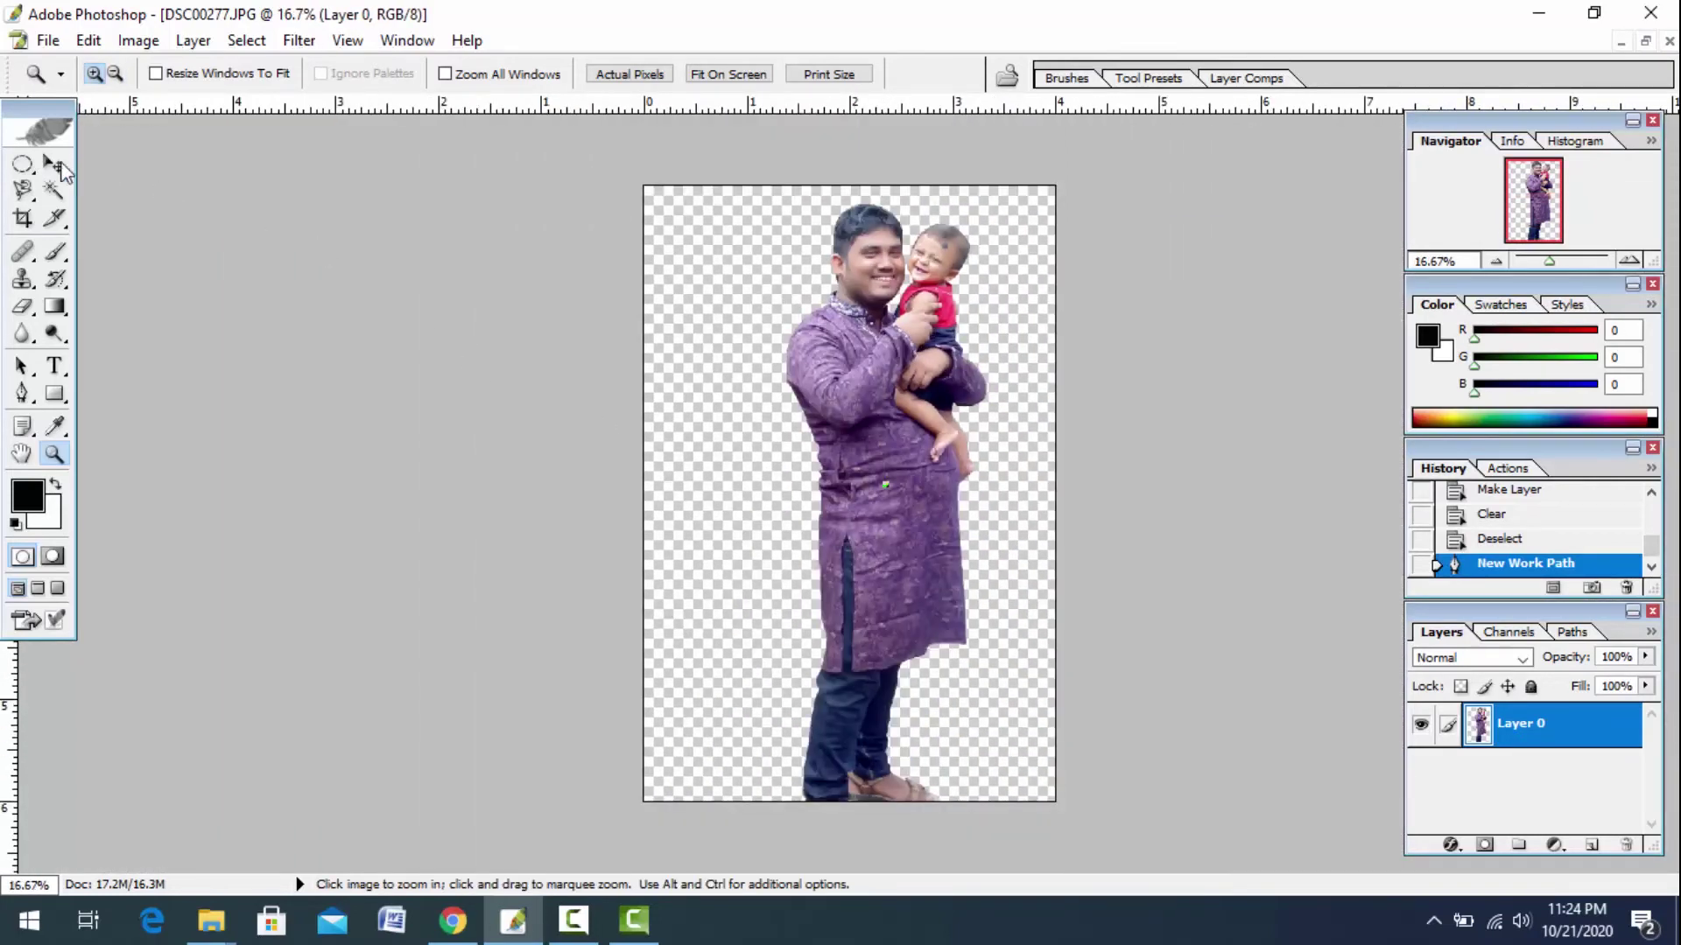
click(59, 166)
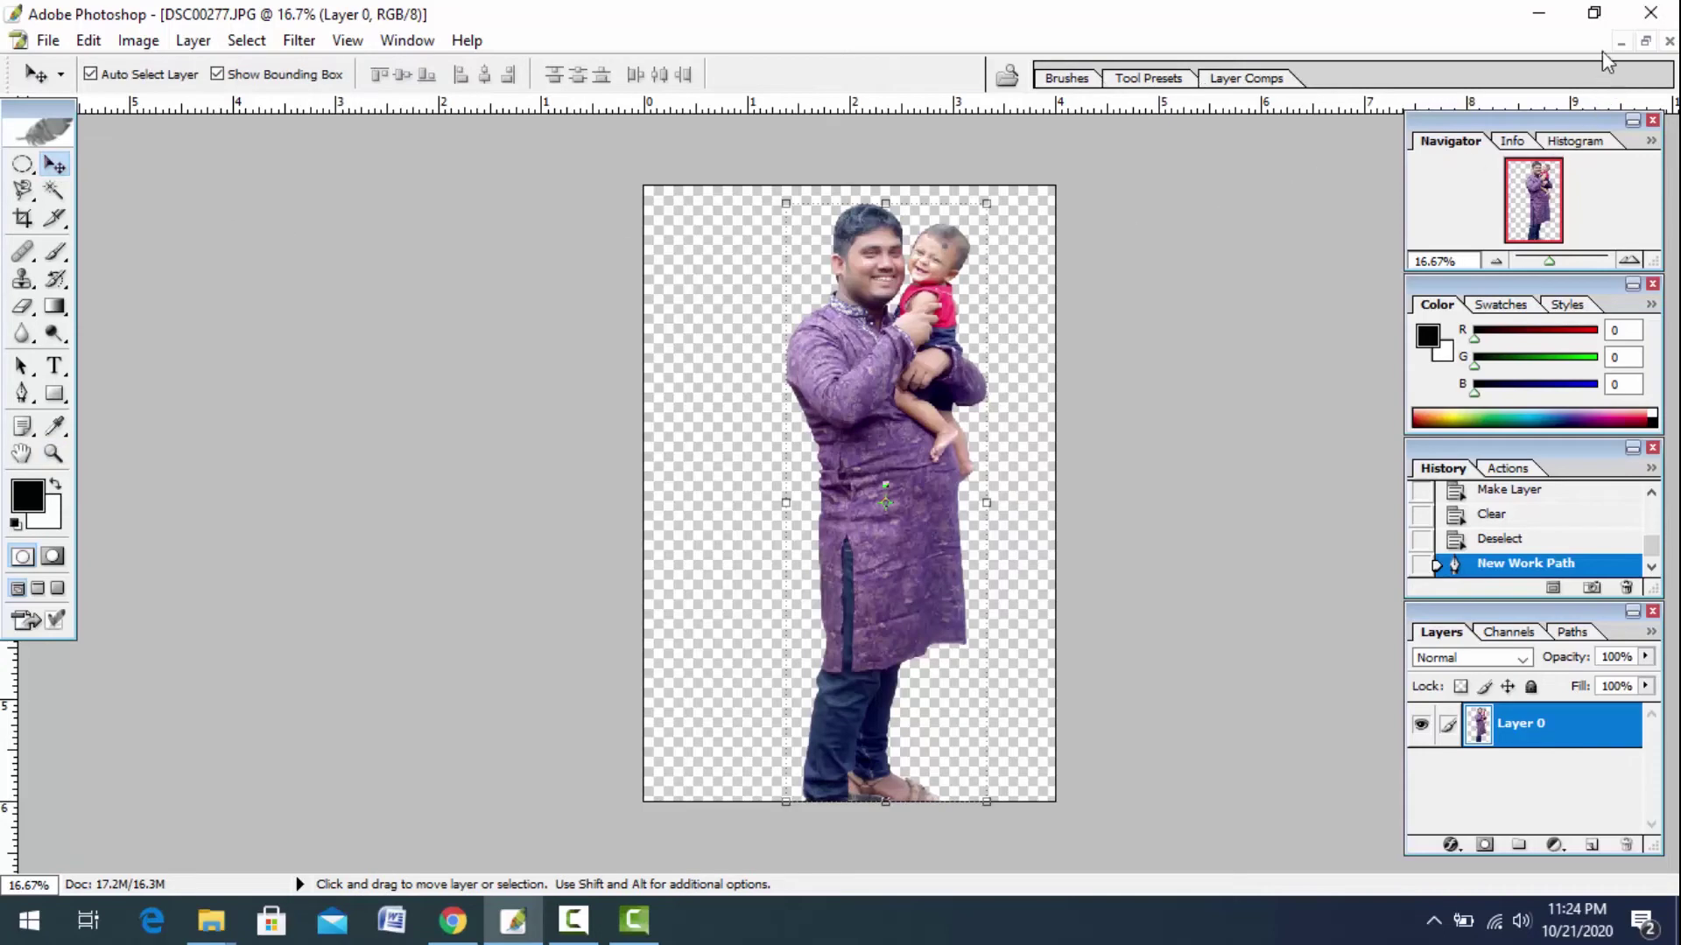
click(1646, 42)
Dismiss the Camtasia pop-ups and open photoplus (6).jpg in Photoshop from attachments_2.
click(1539, 14)
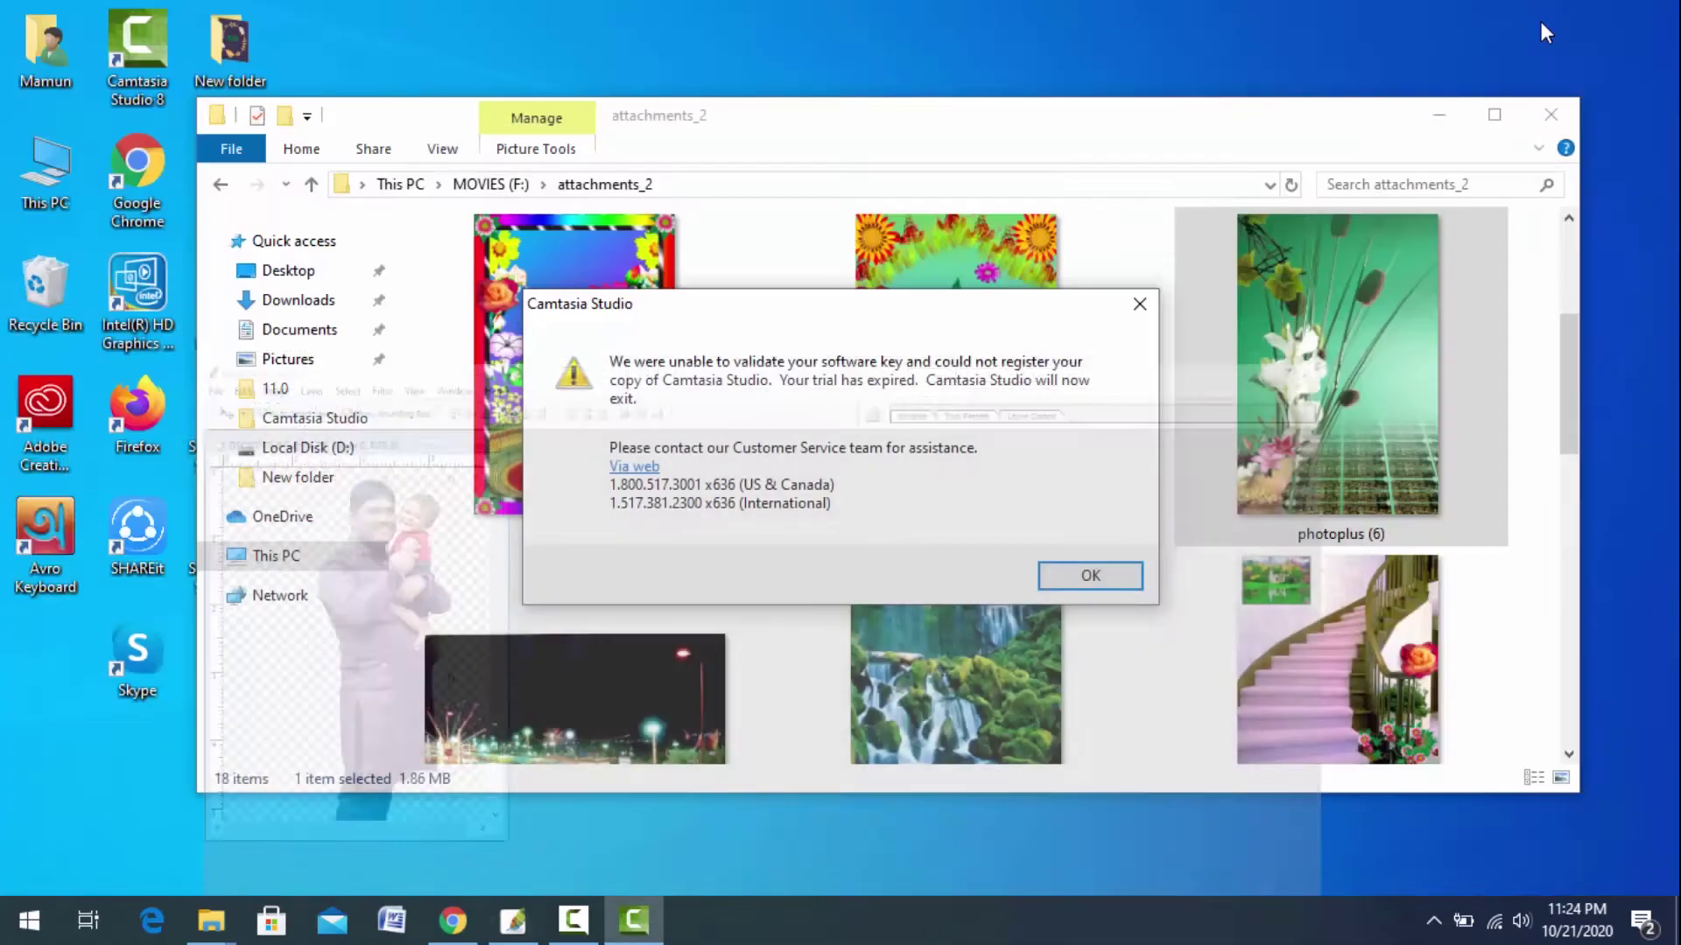
click(1079, 578)
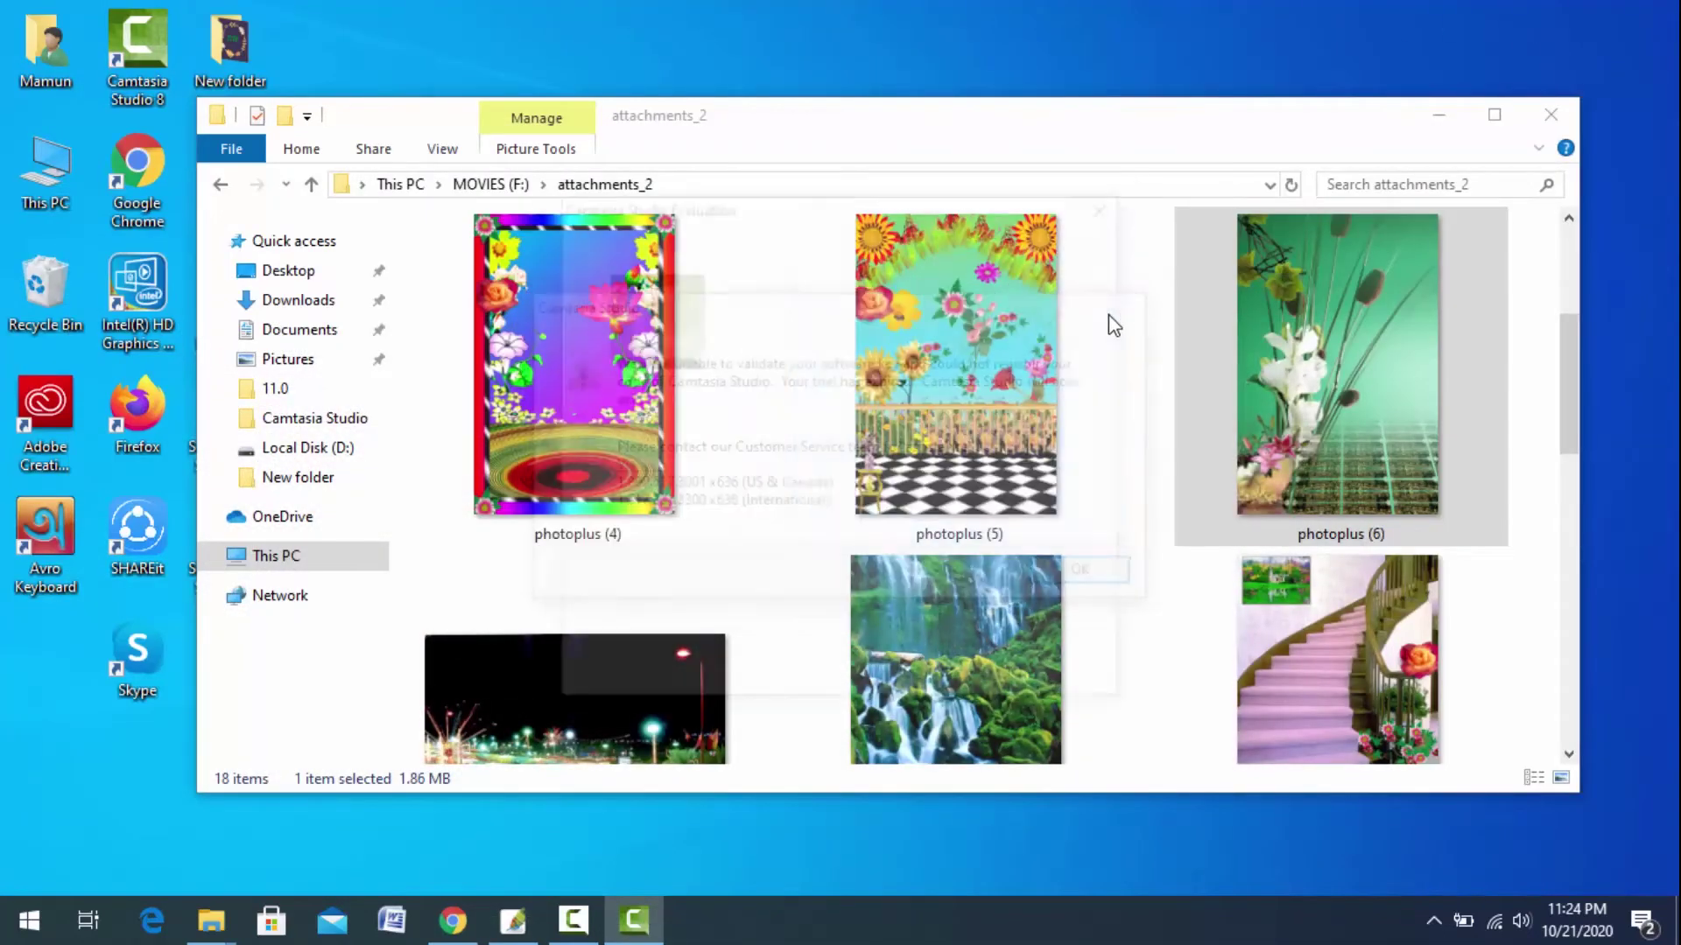
click(1084, 682)
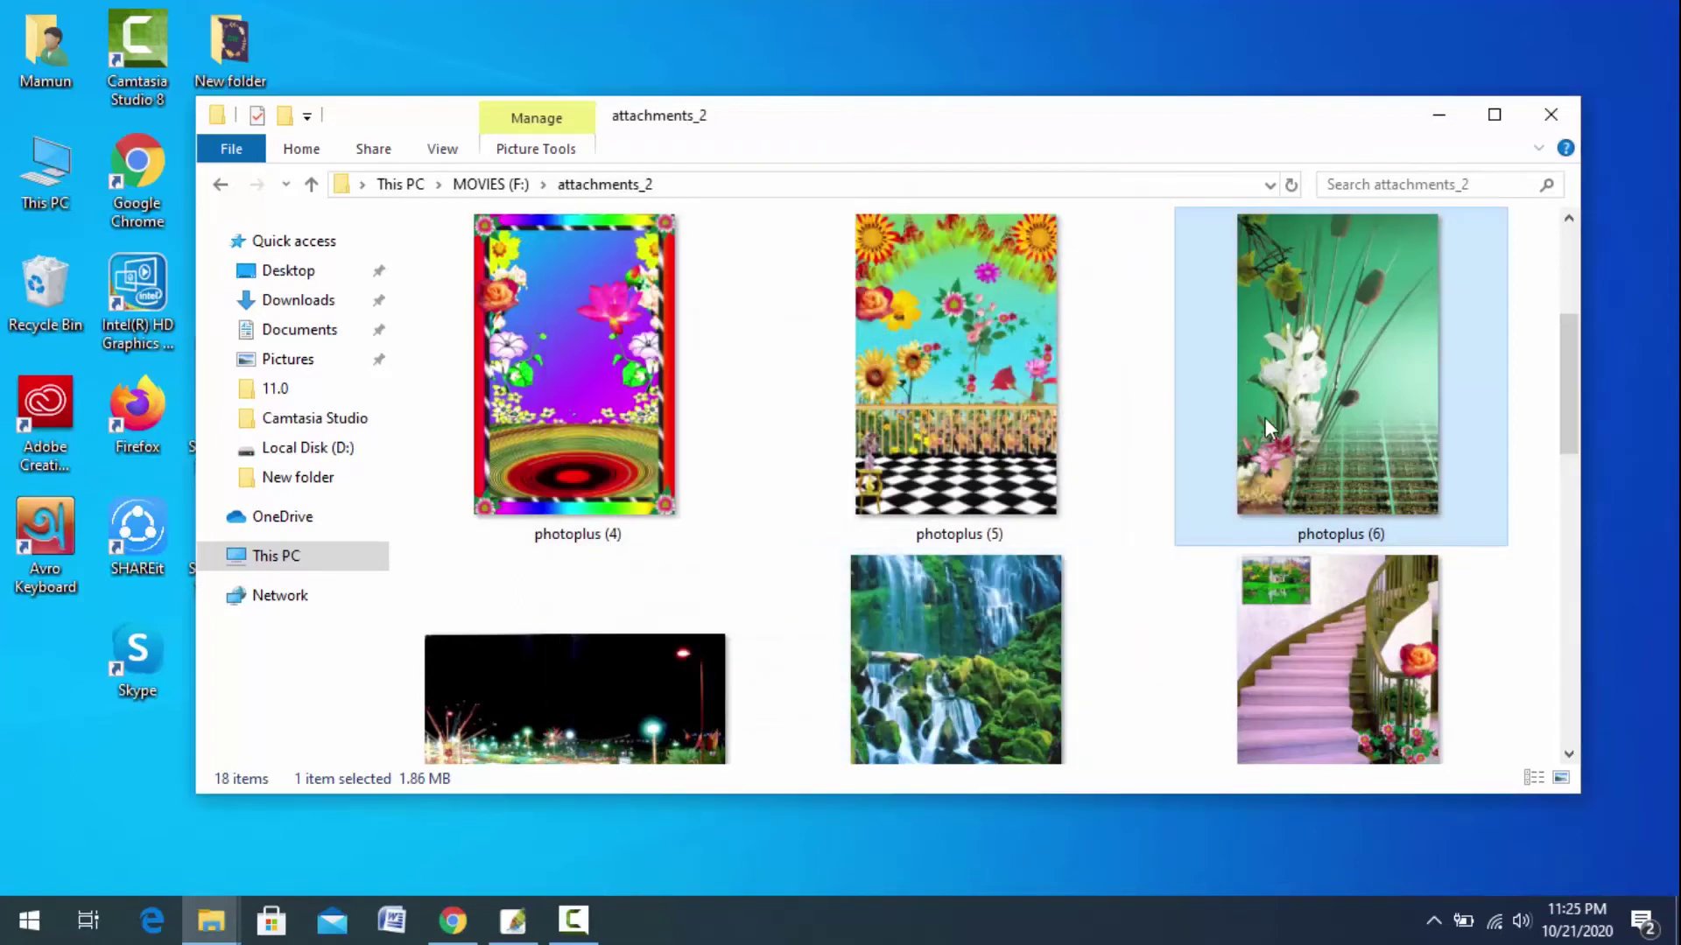
mouse_move(1341, 396)
mouse_down()
mouse_move(529, 935)
mouse_move(562, 480)
mouse_up()
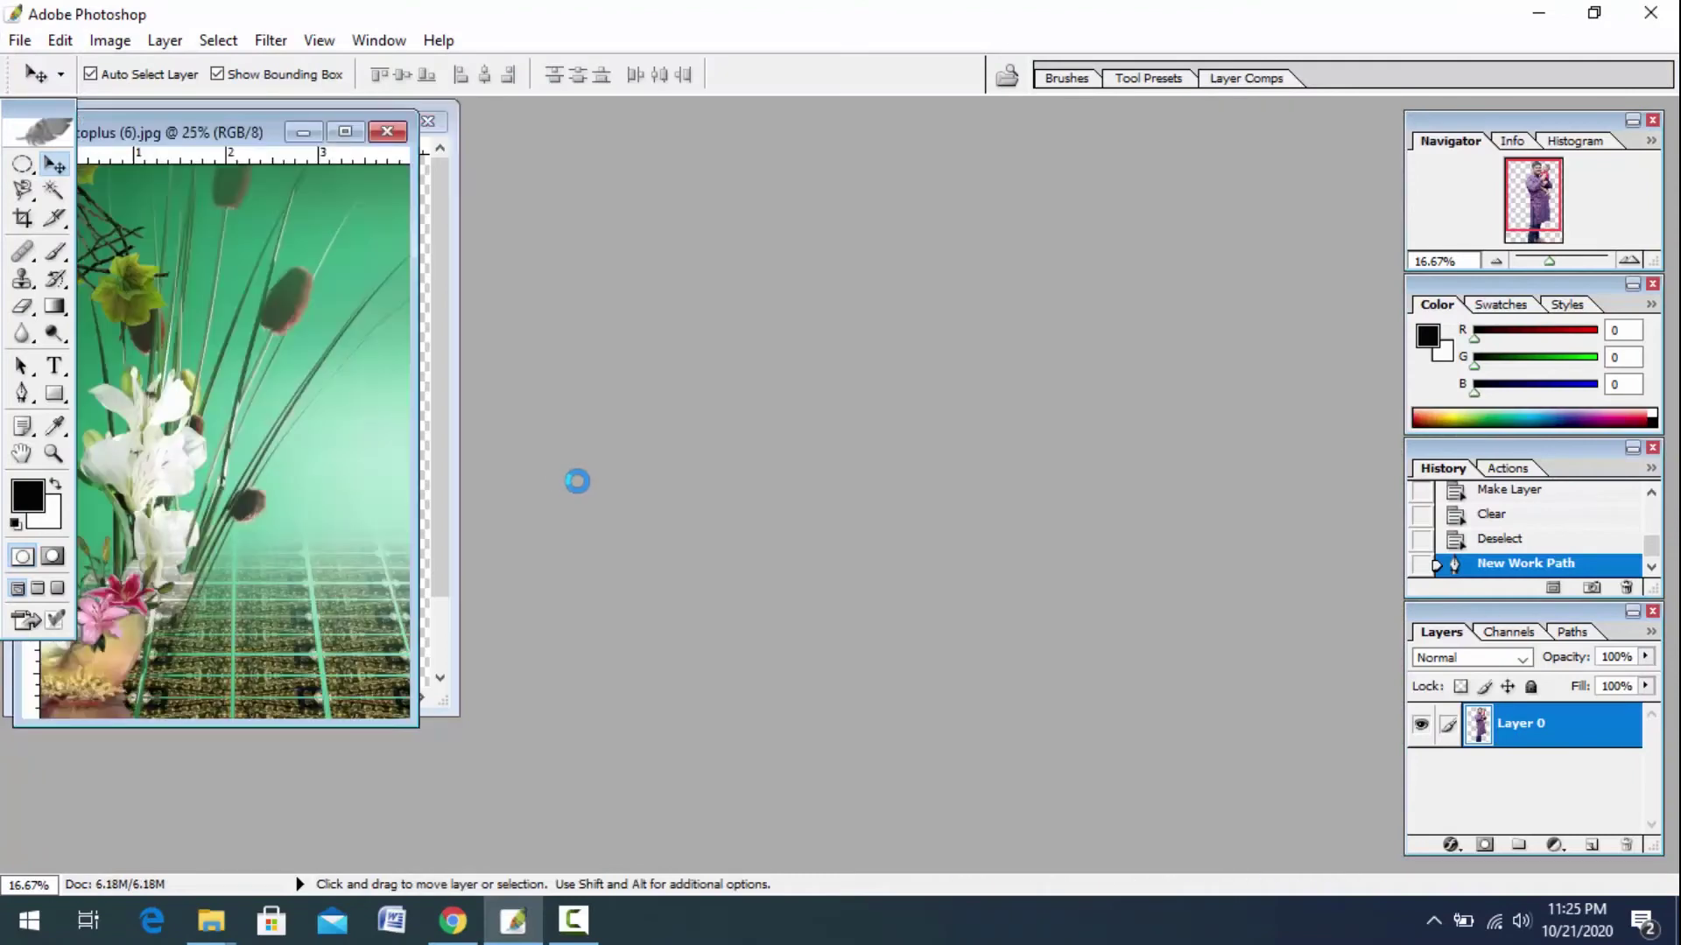
Arrange the photoplus (6) window beside the cut-out and copy its image in as a Background copy layer.
click(567, 926)
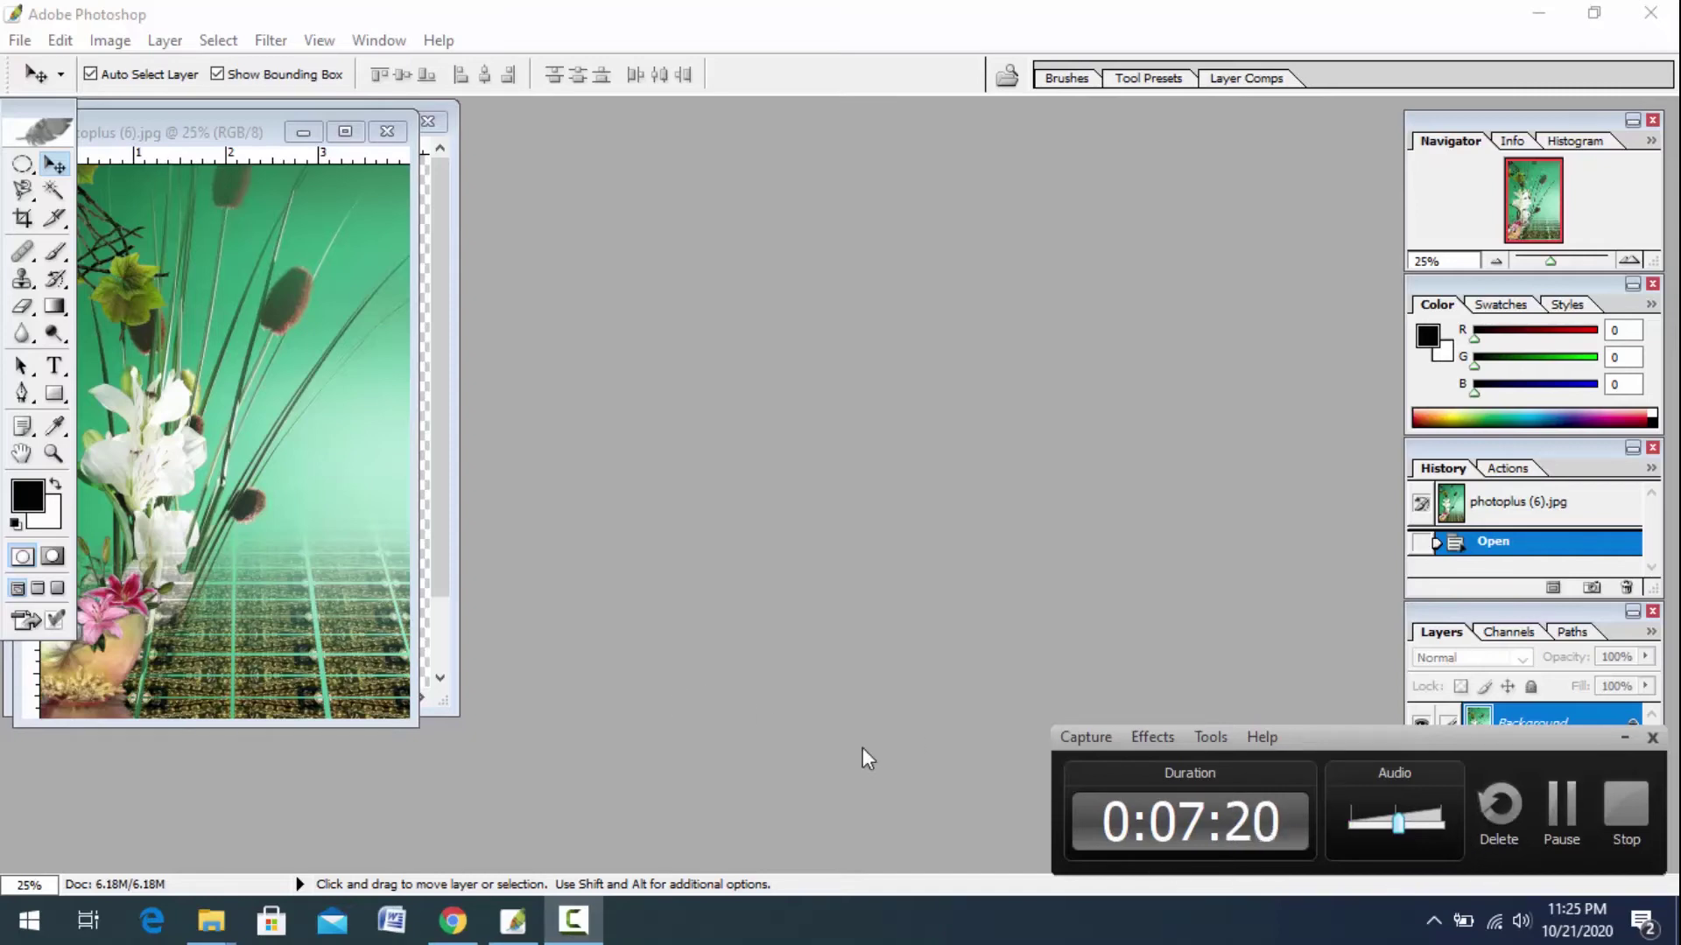
drag(1403, 833, 1407, 822)
click(829, 651)
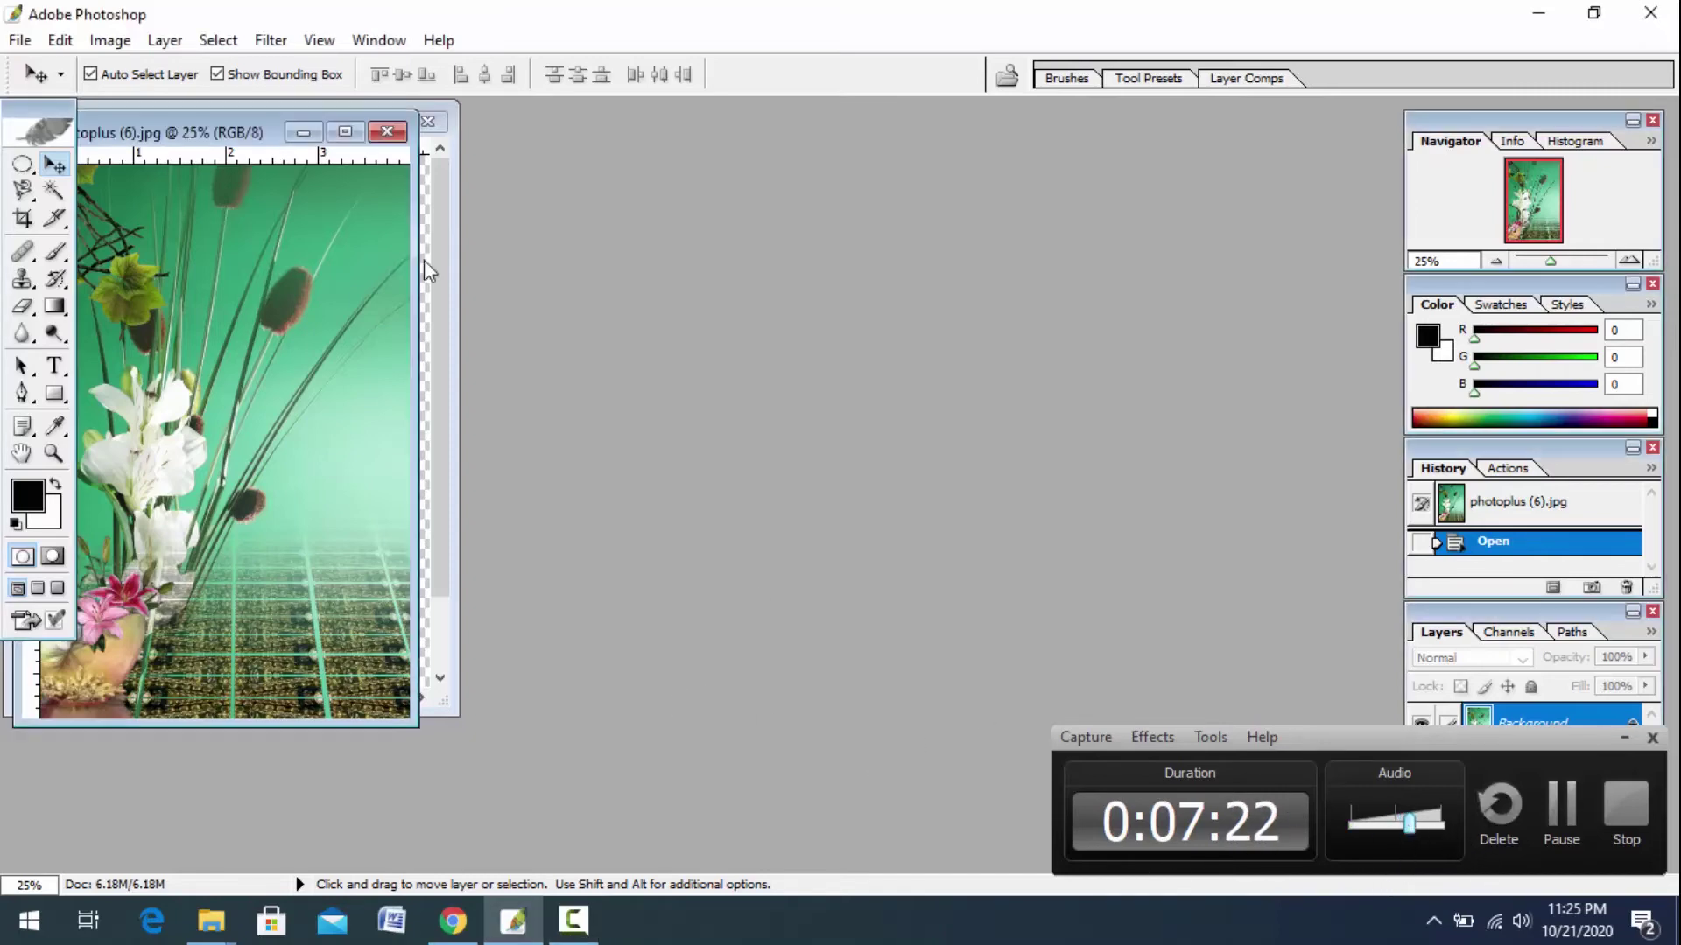
click(1621, 742)
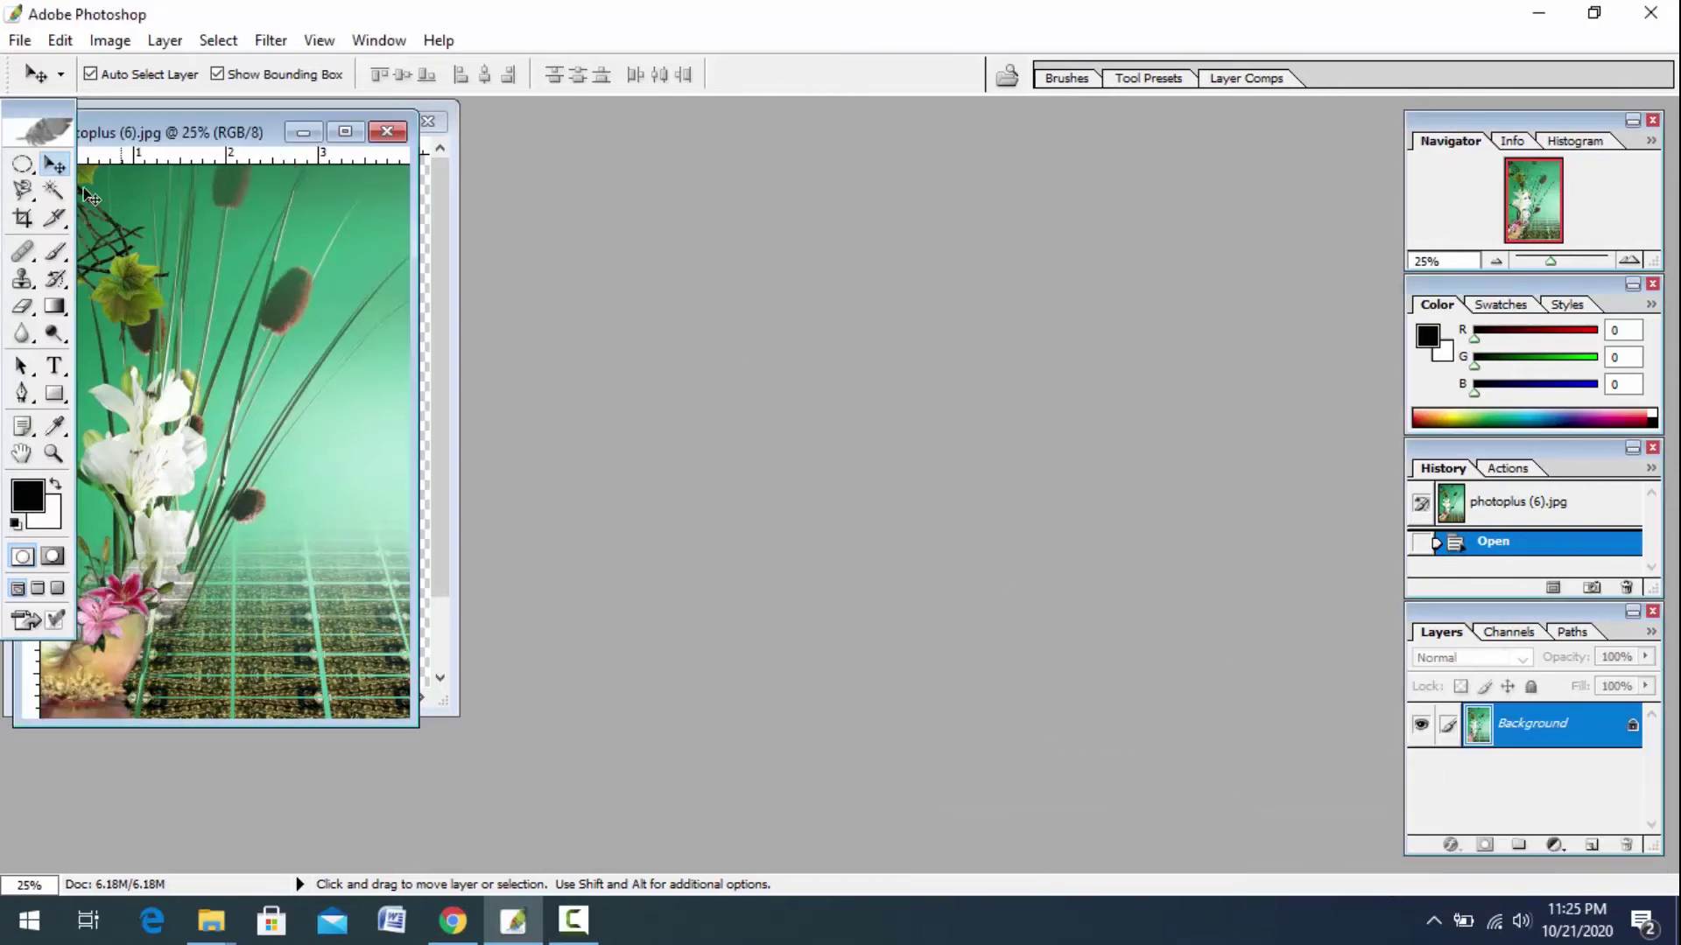
drag(151, 140, 662, 207)
click(439, 312)
click(690, 421)
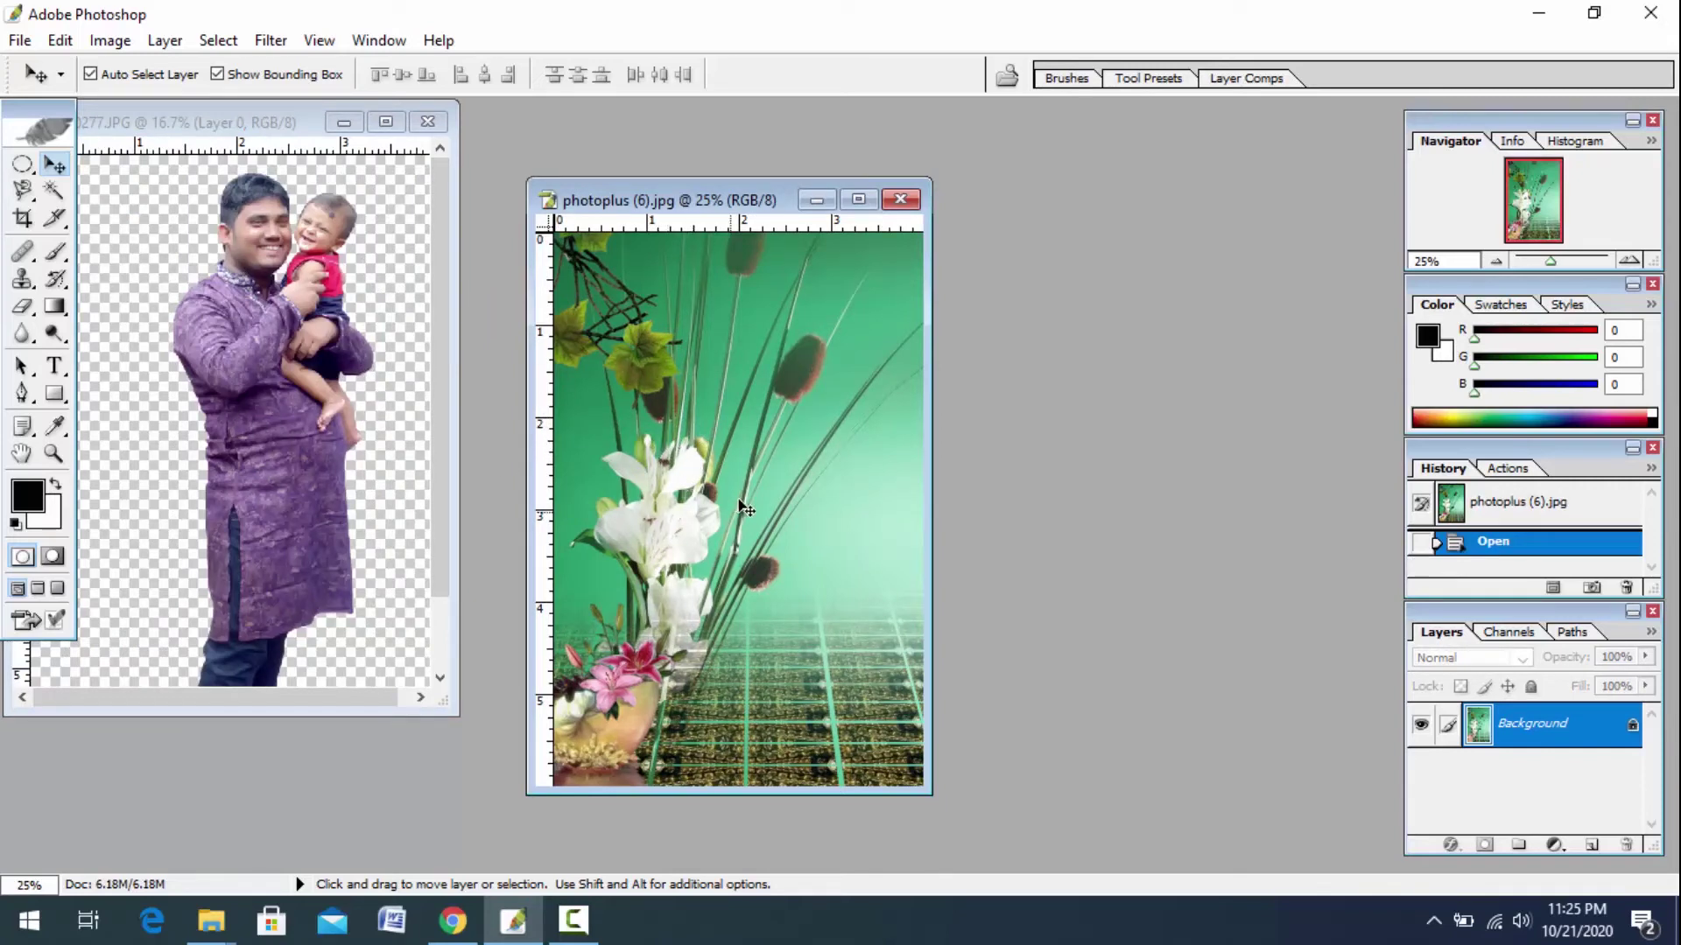
mouse_move(746, 507)
mouse_down()
mouse_move(739, 492)
mouse_move(276, 403)
mouse_up()
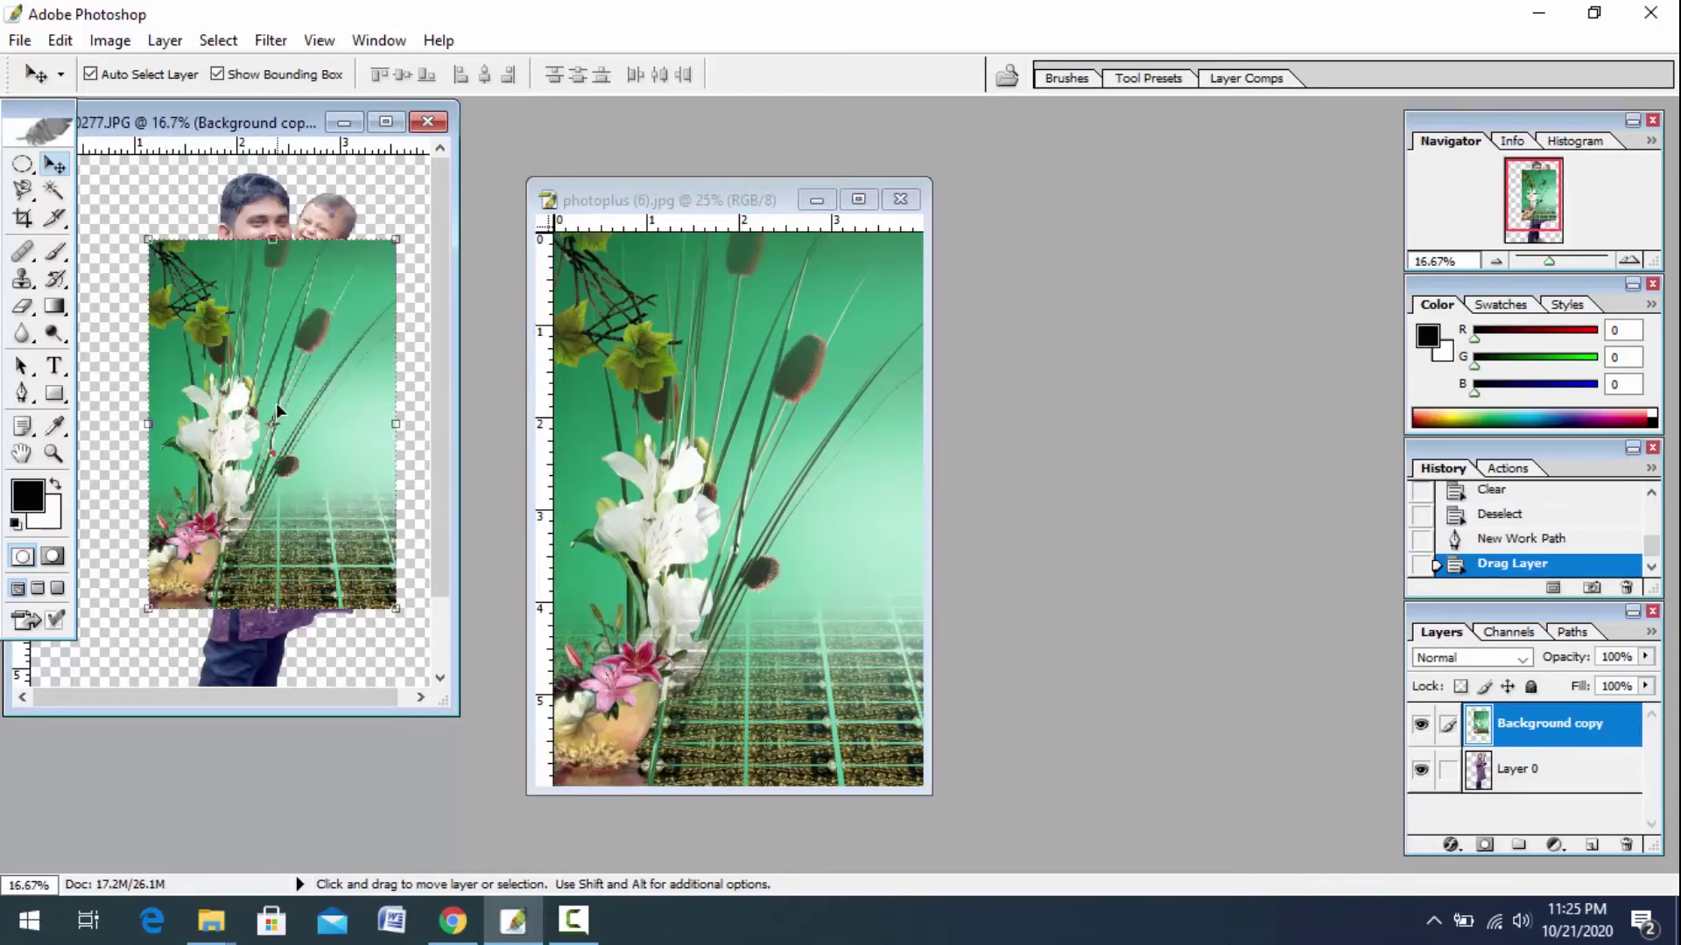
Fit the floral layer over the canvas and move Background copy beneath Layer 0.
click(385, 122)
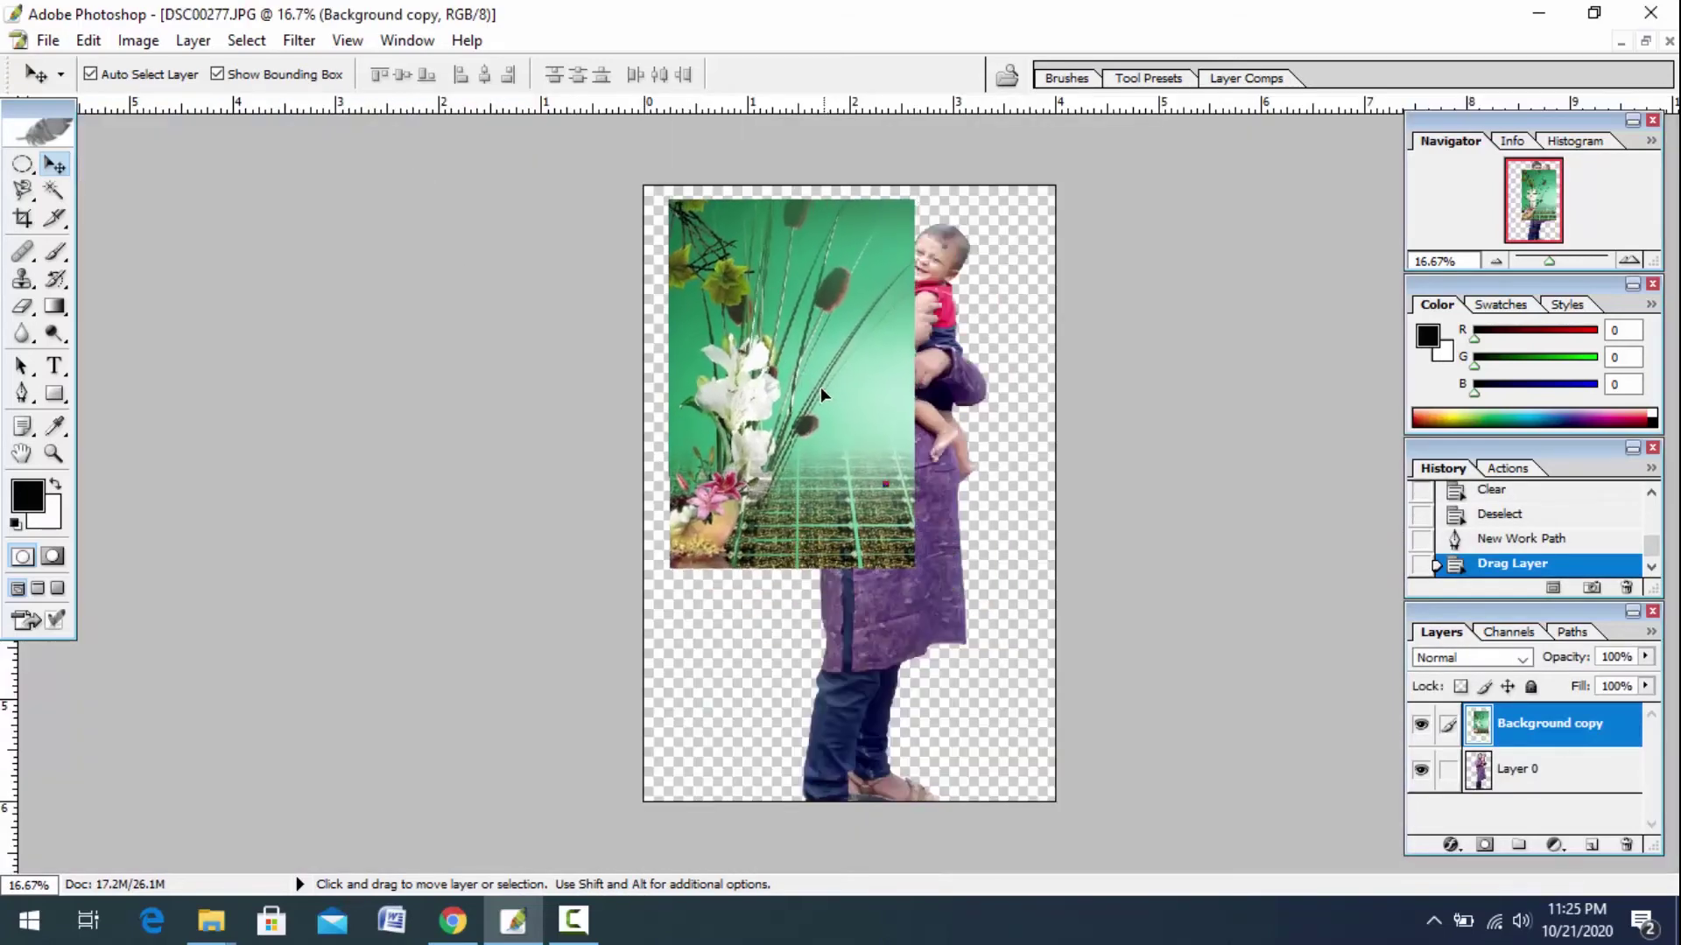
drag(915, 460, 799, 375)
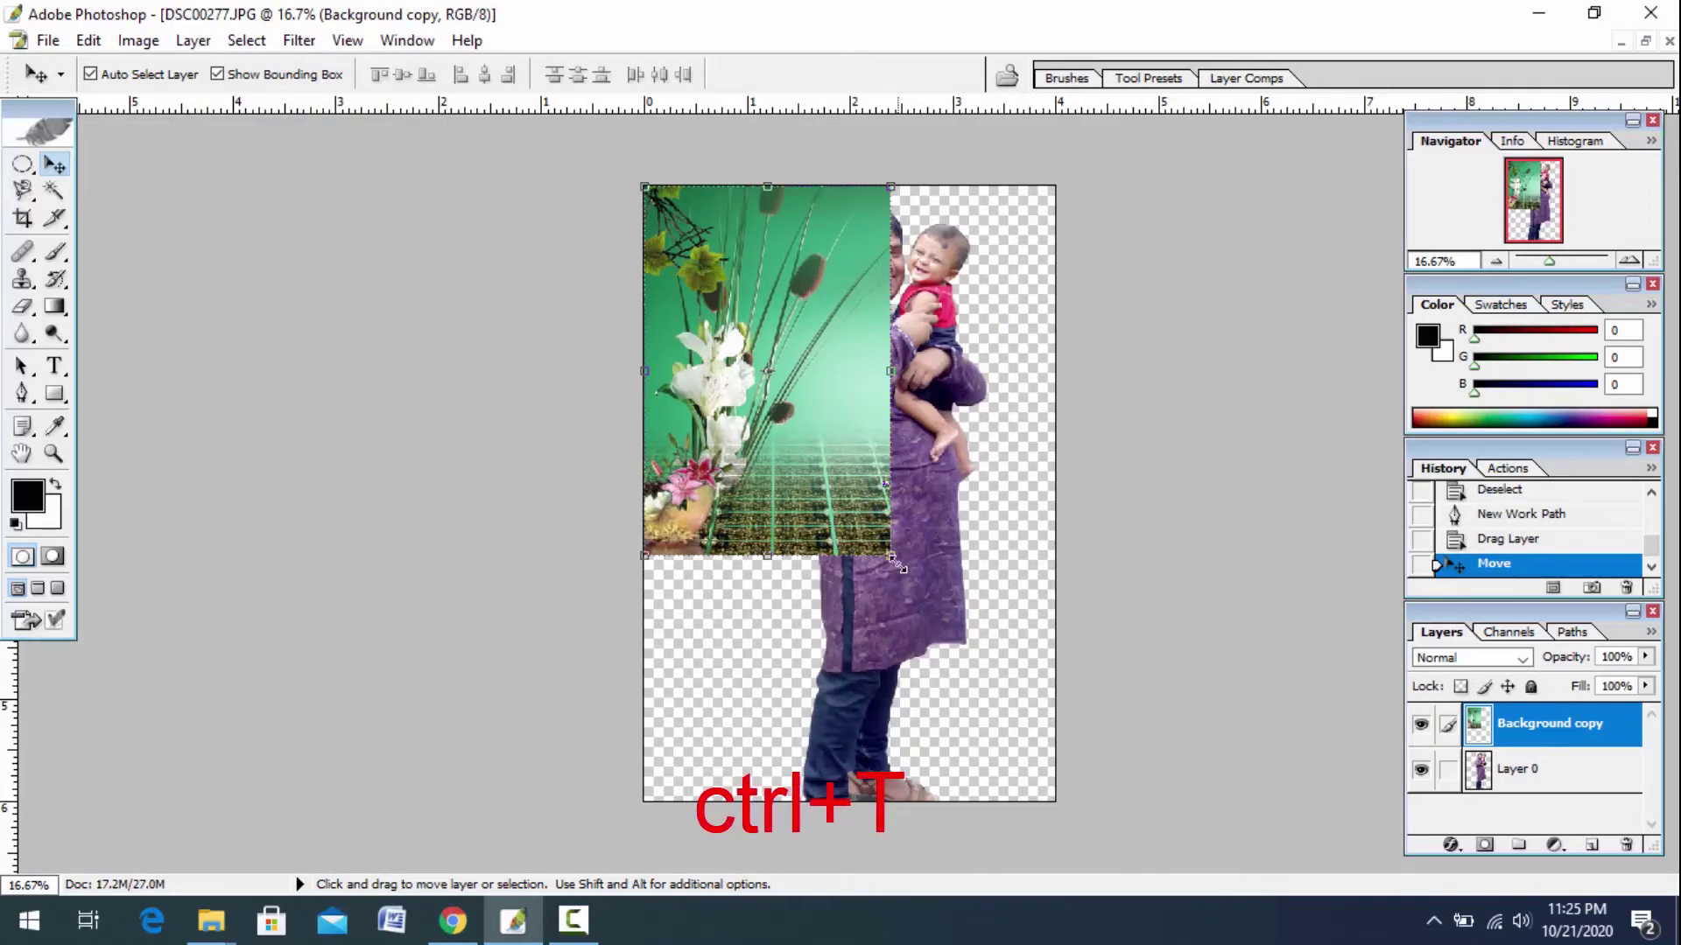
drag(897, 564, 1058, 807)
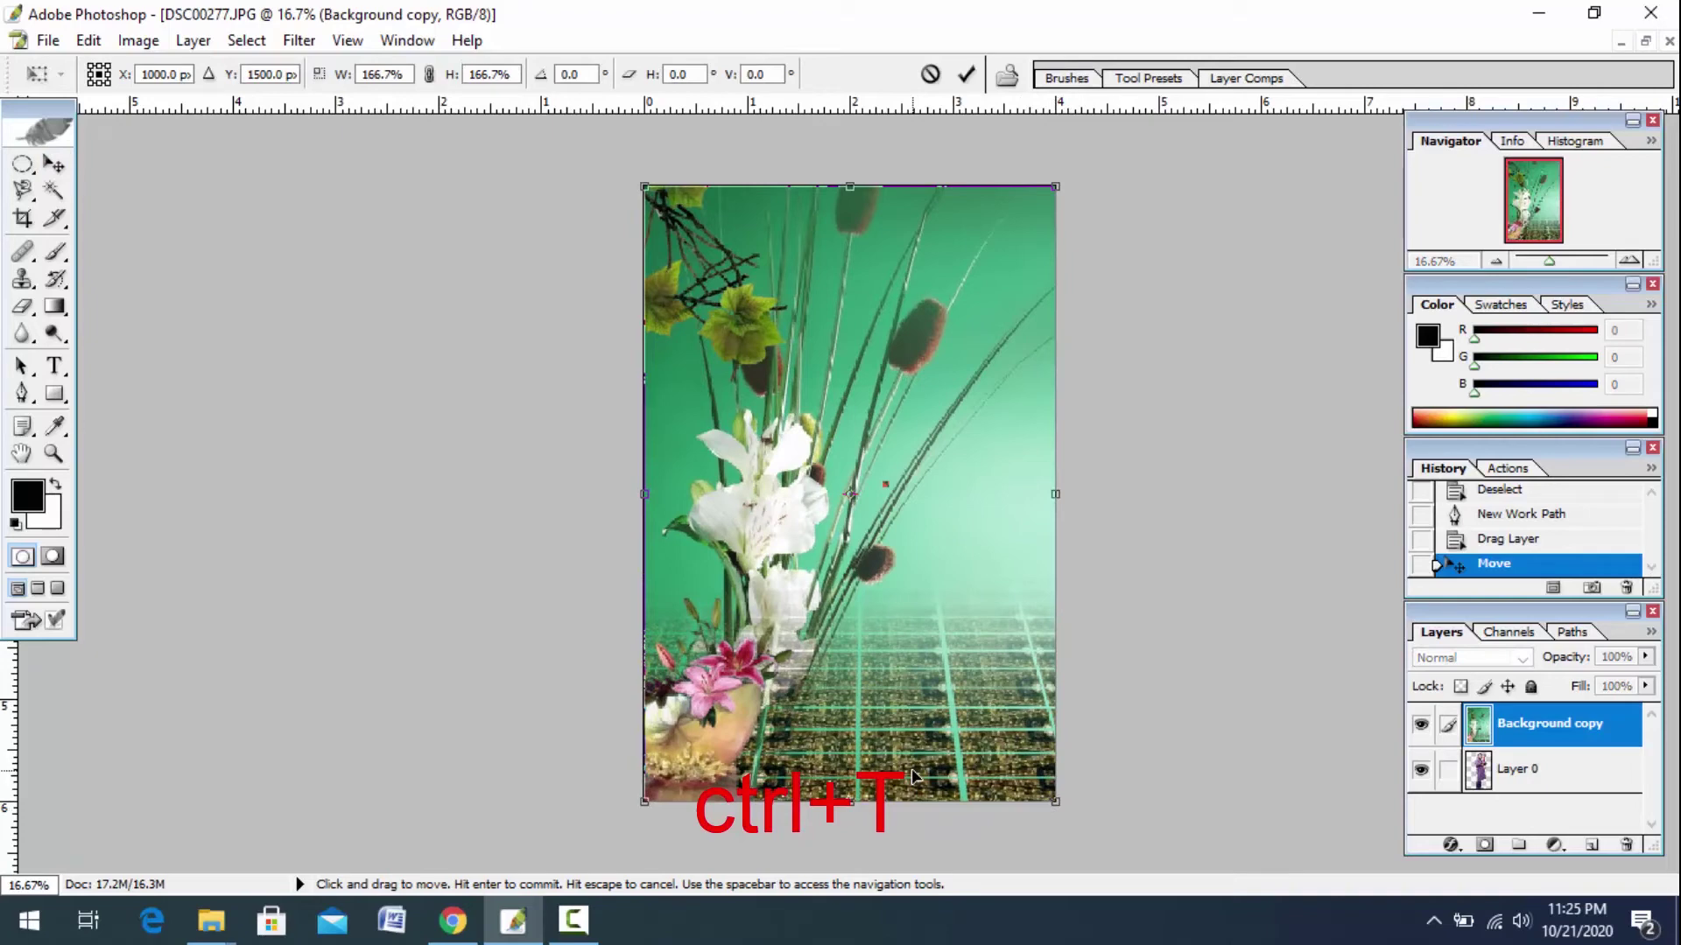
key(Return)
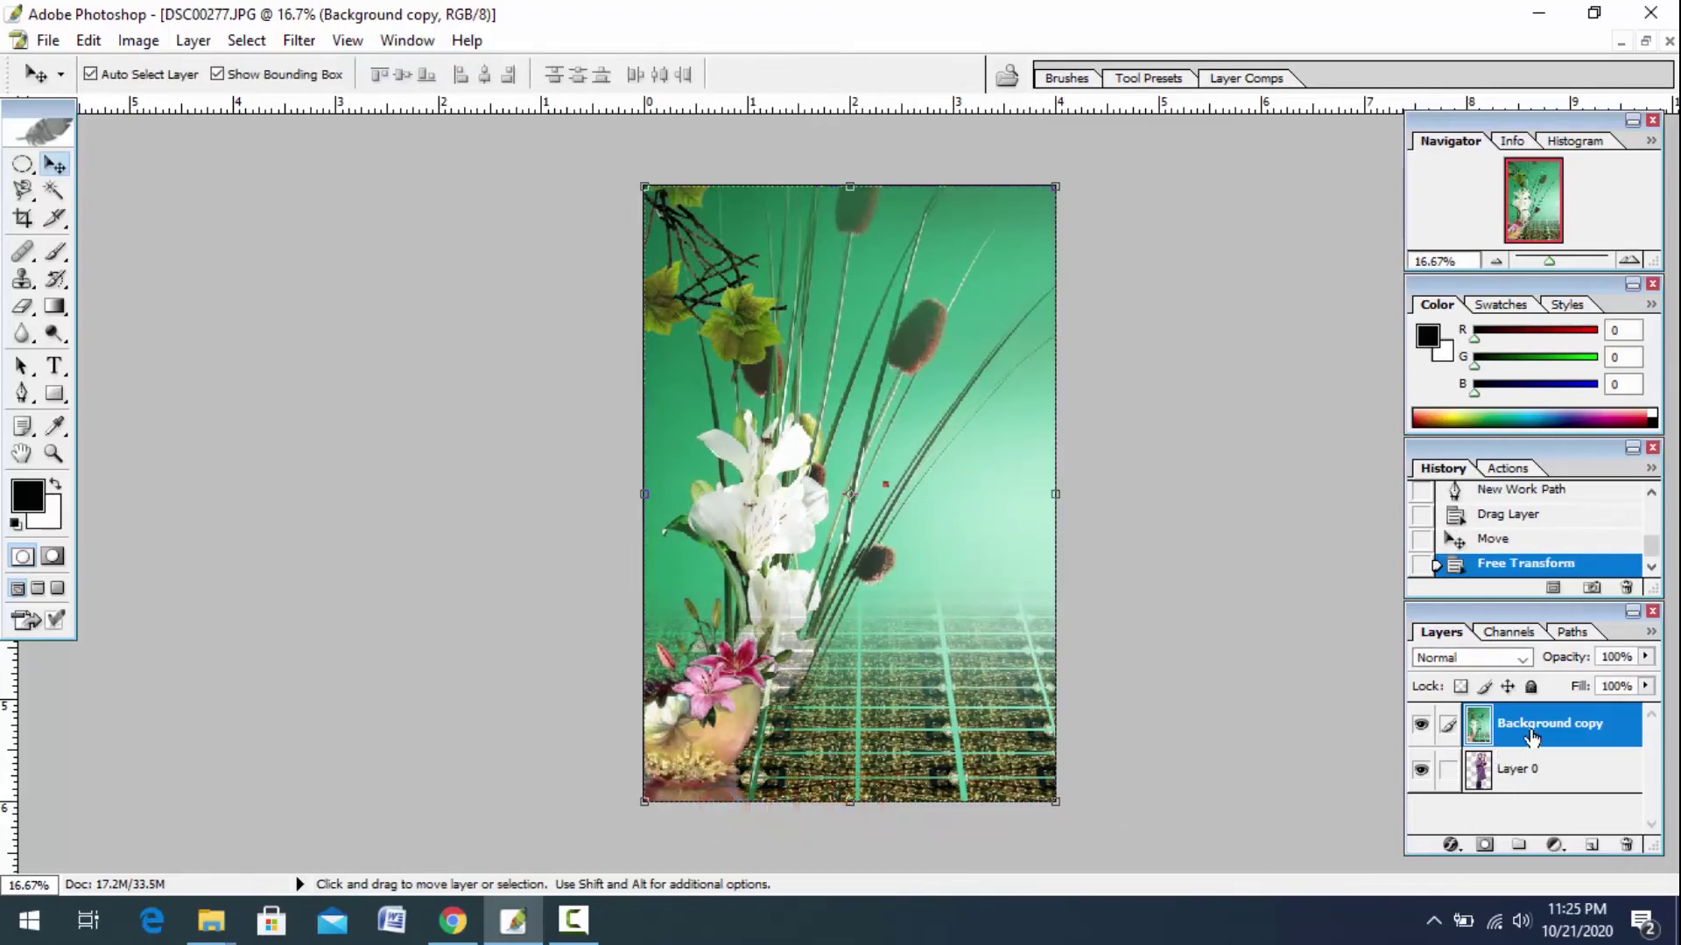
drag(1552, 735, 1557, 795)
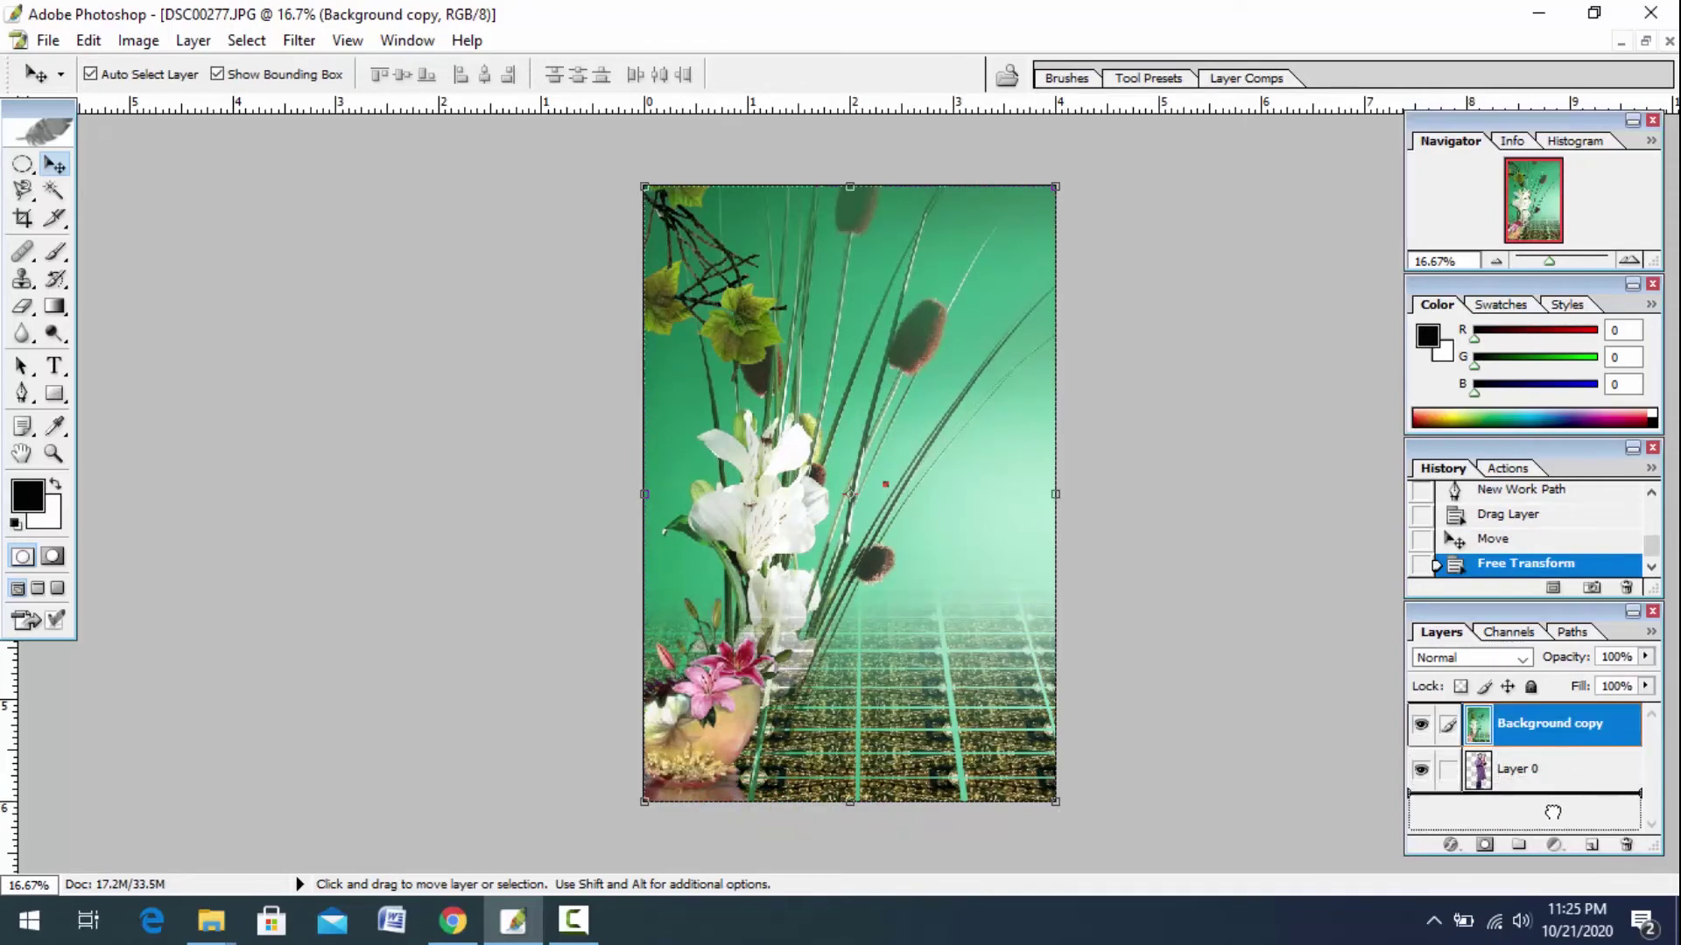
drag(1557, 796, 1559, 814)
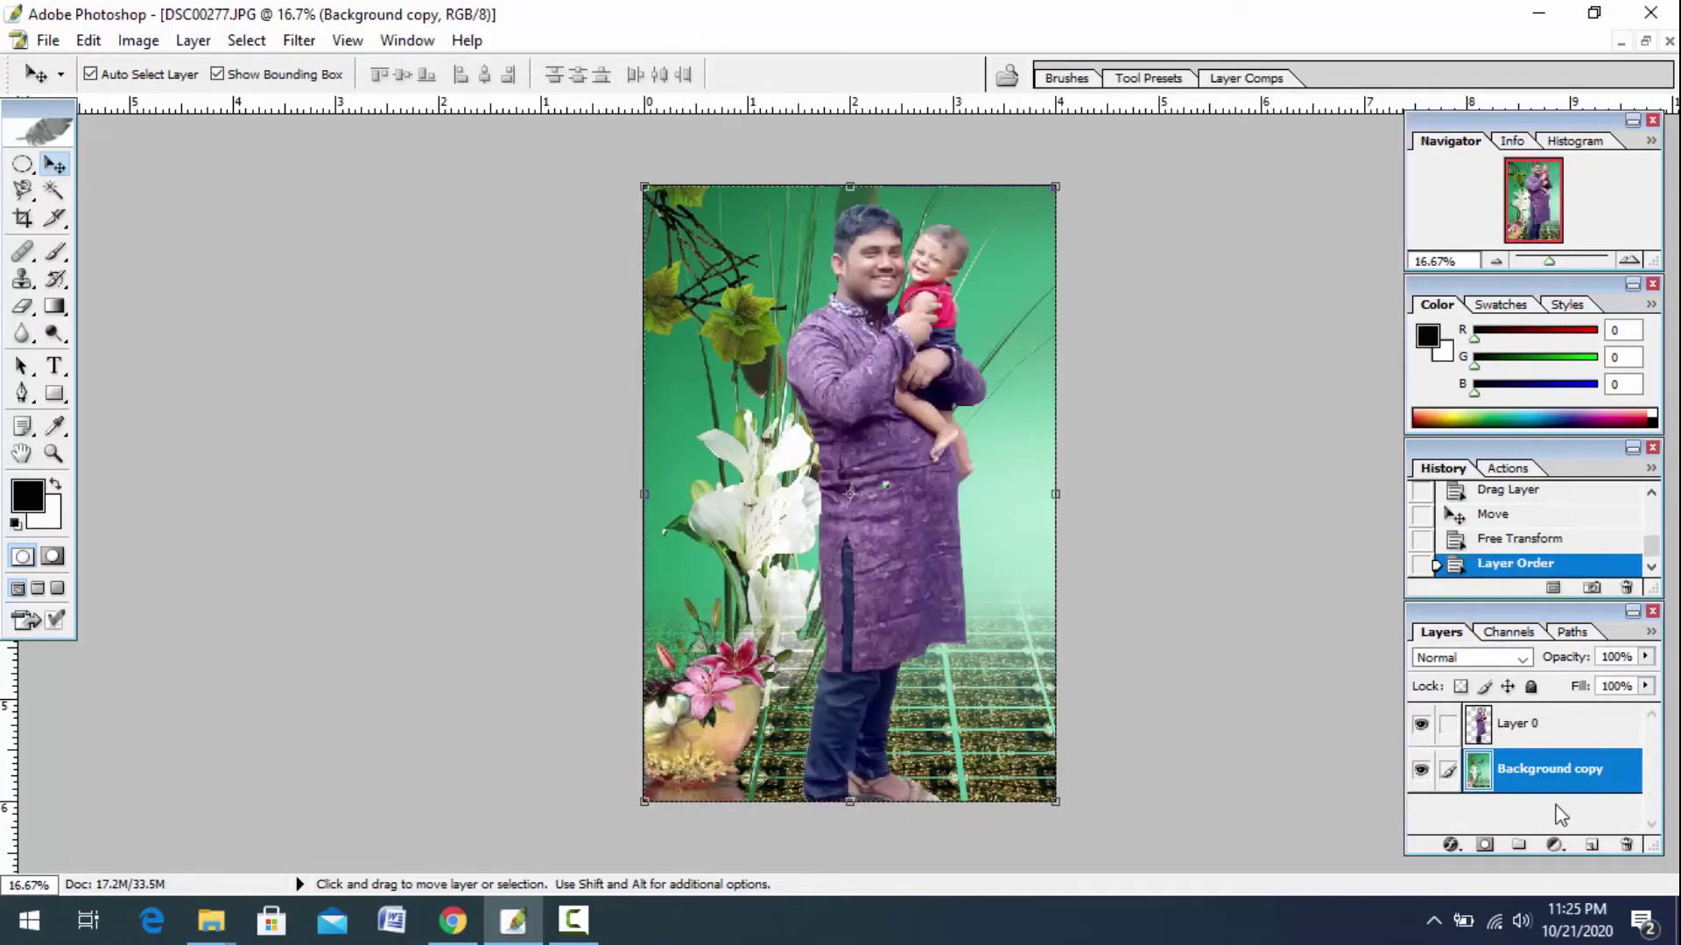
Shrink the man-and-child Layer 0 to about 90% with Free Transform.
click(907, 572)
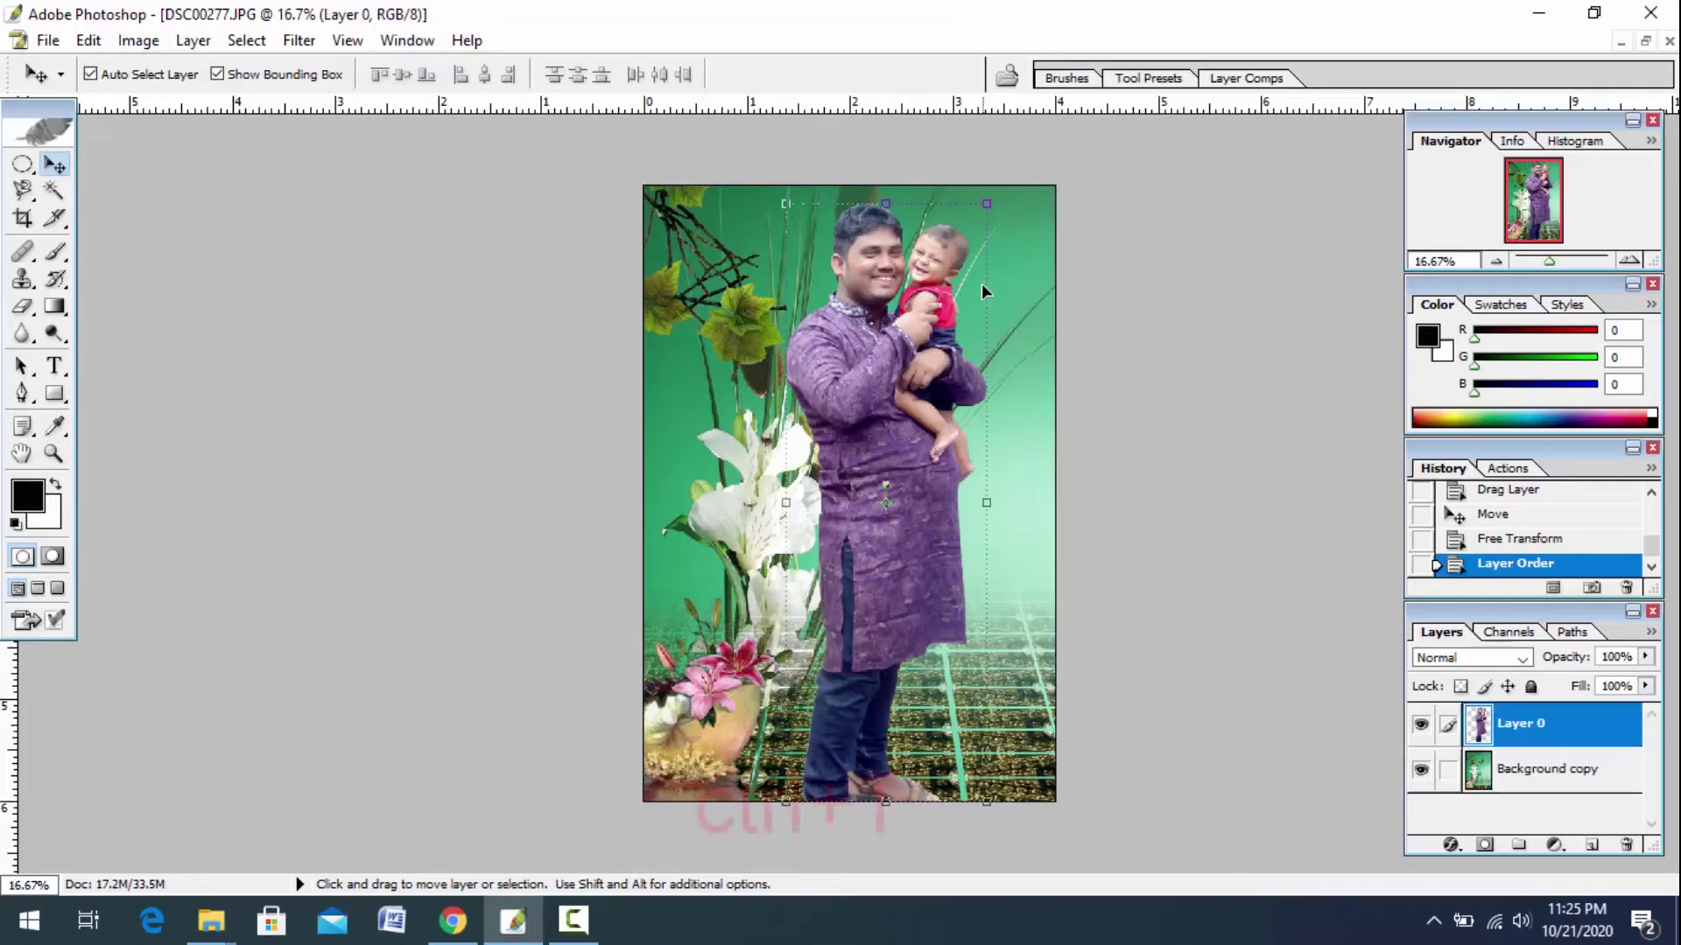
key(ctrl+t)
drag(987, 203, 978, 271)
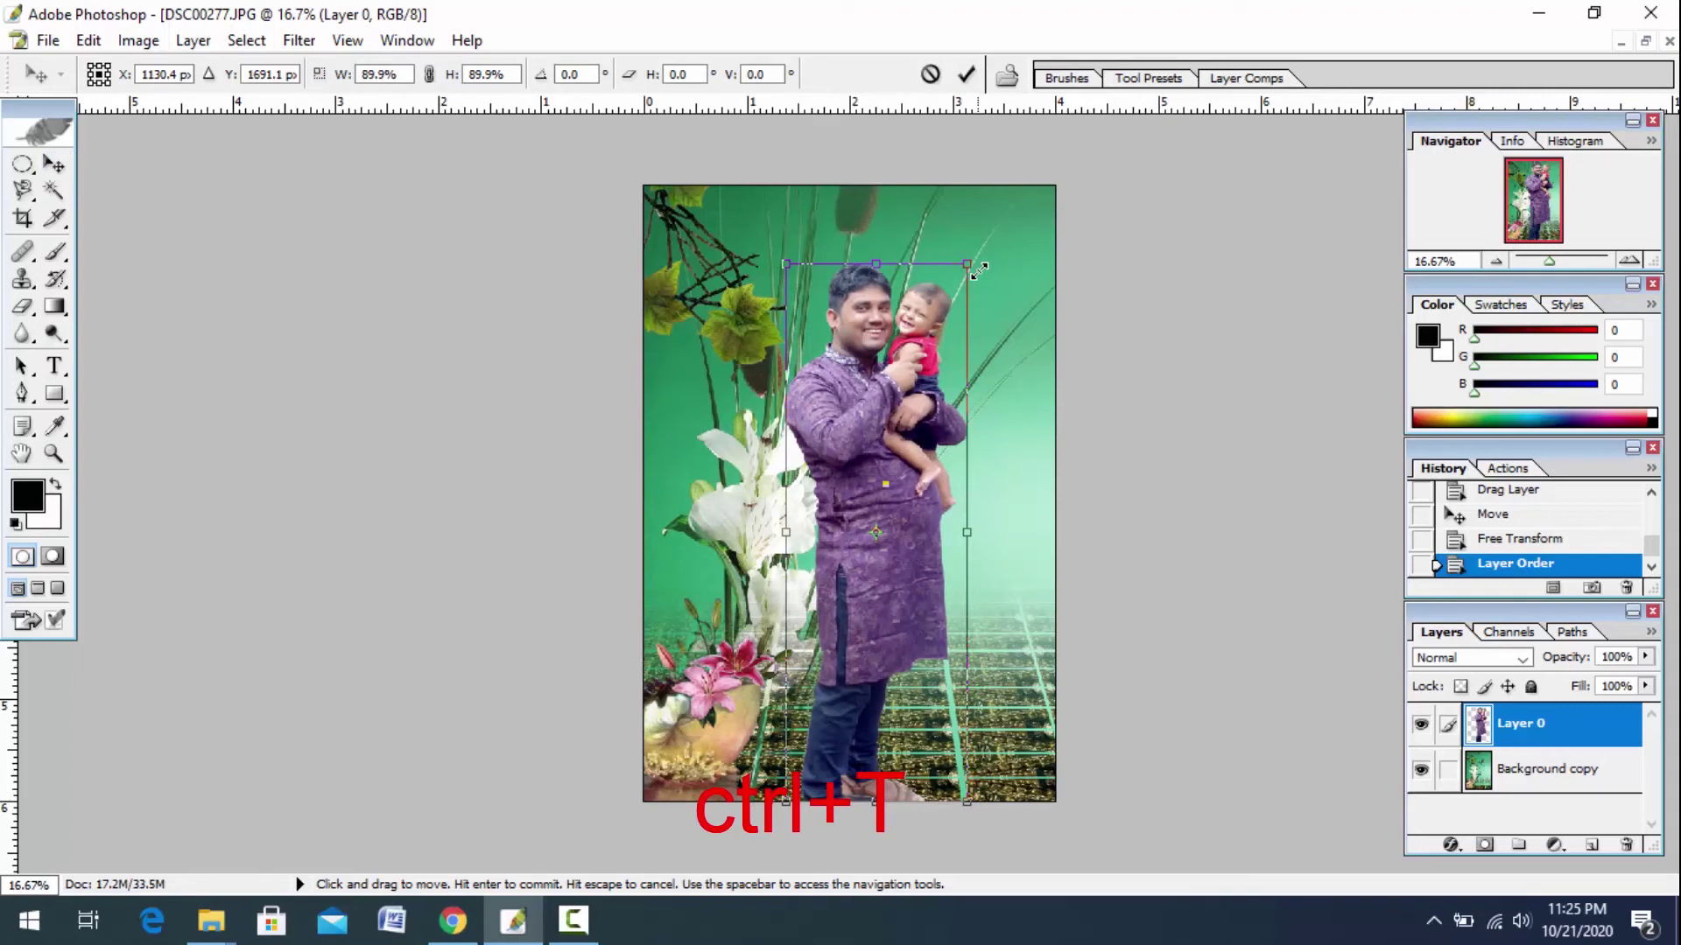
key(Return)
Enlarge the floral Background copy to about 143% so it fills the canvas.
click(726, 276)
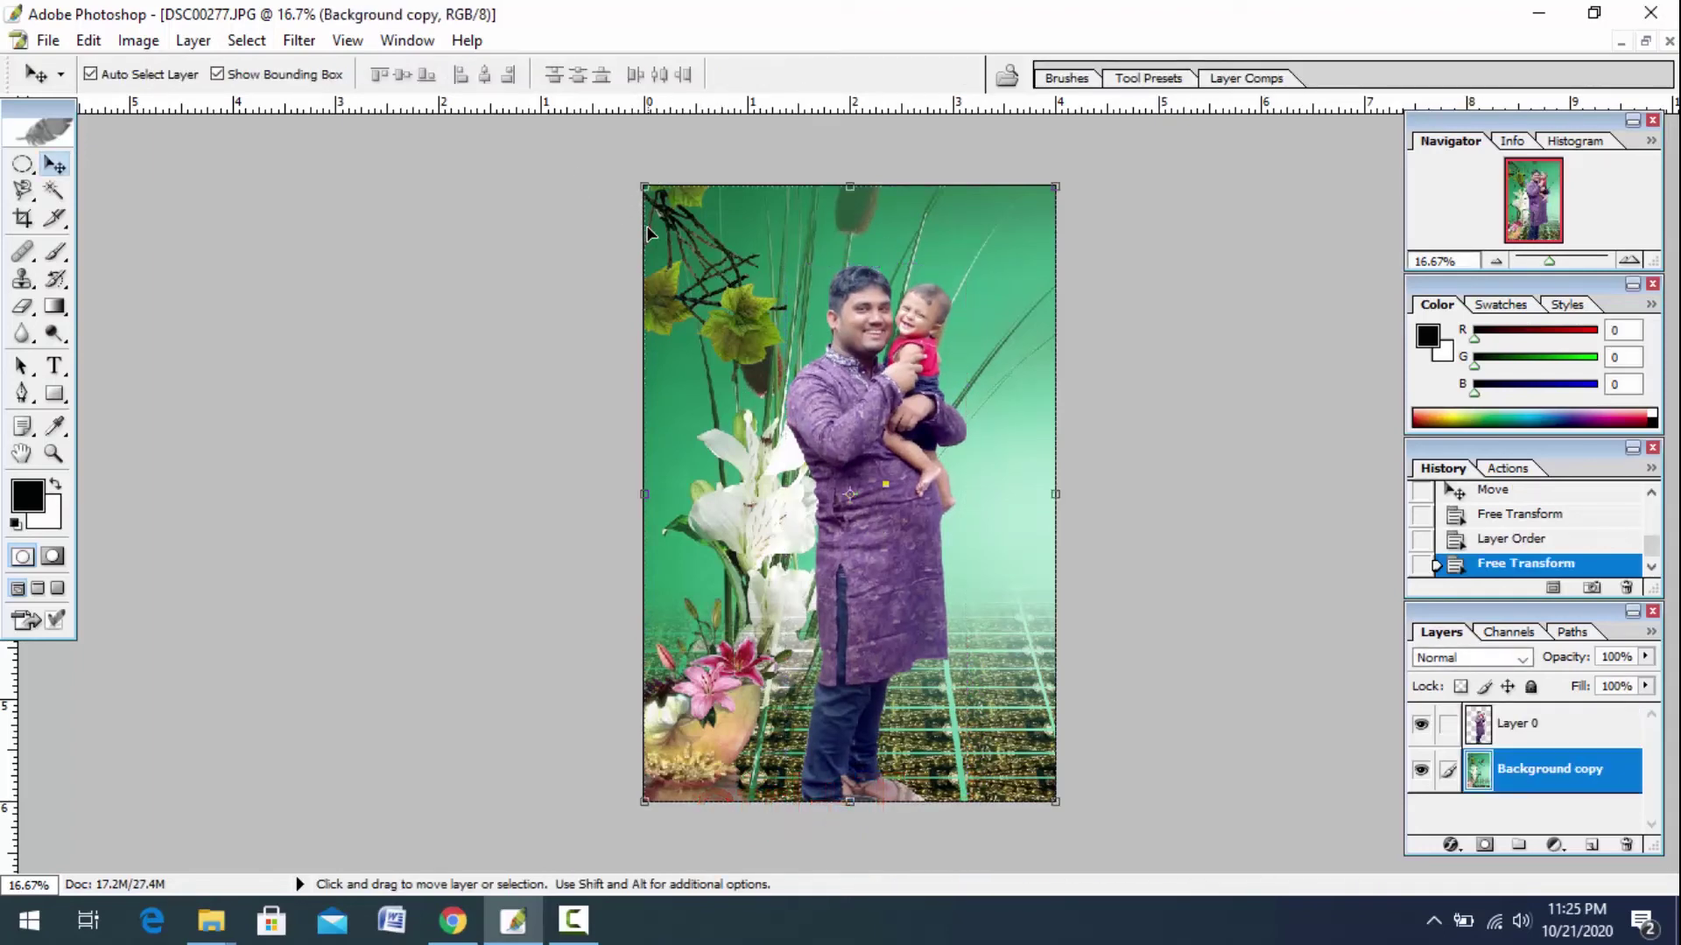
key(ctrl+t)
drag(648, 193, 608, 132)
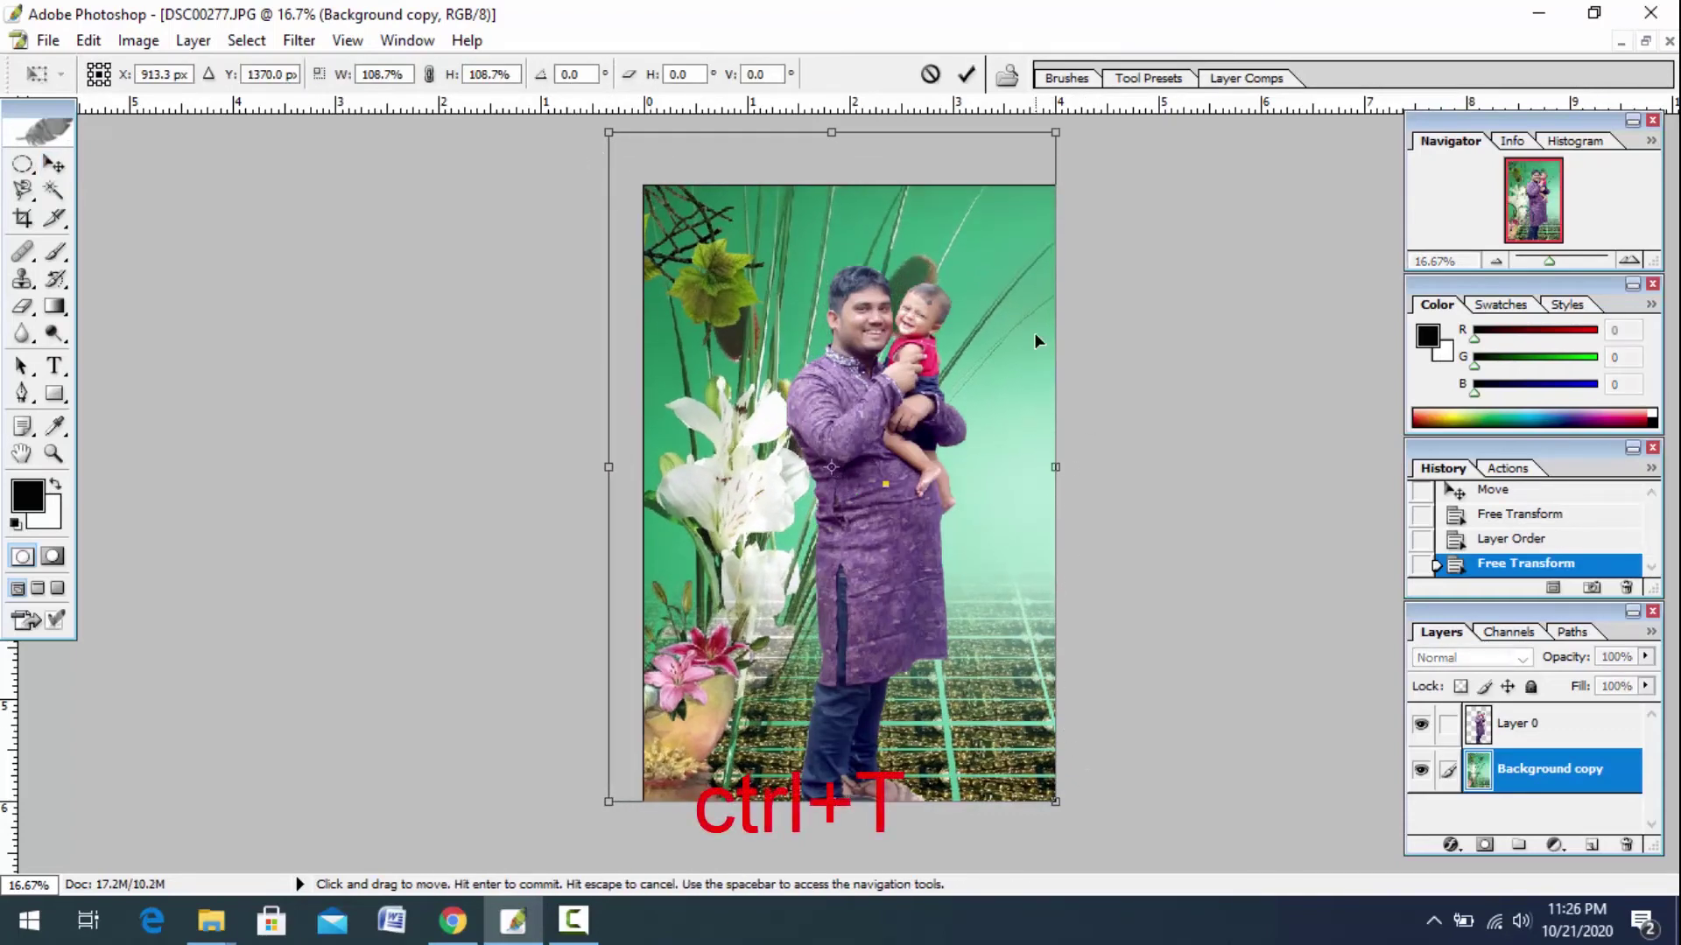
key(ctrl+minus)
drag(1007, 224, 1103, 132)
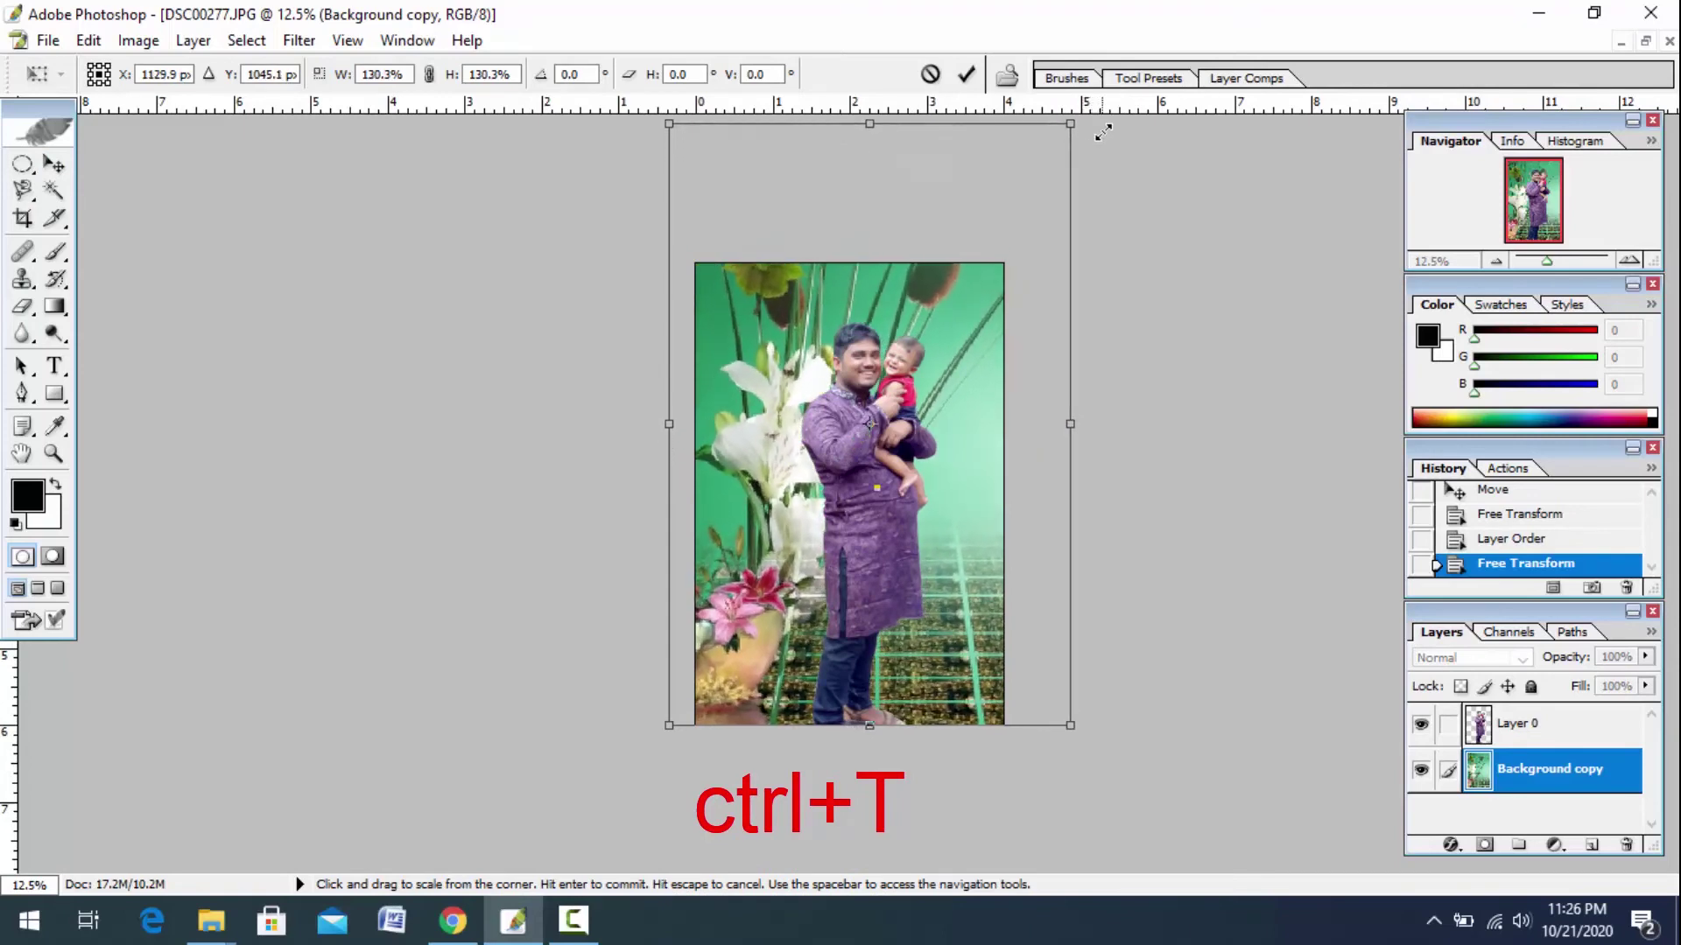
drag(1070, 726, 1110, 781)
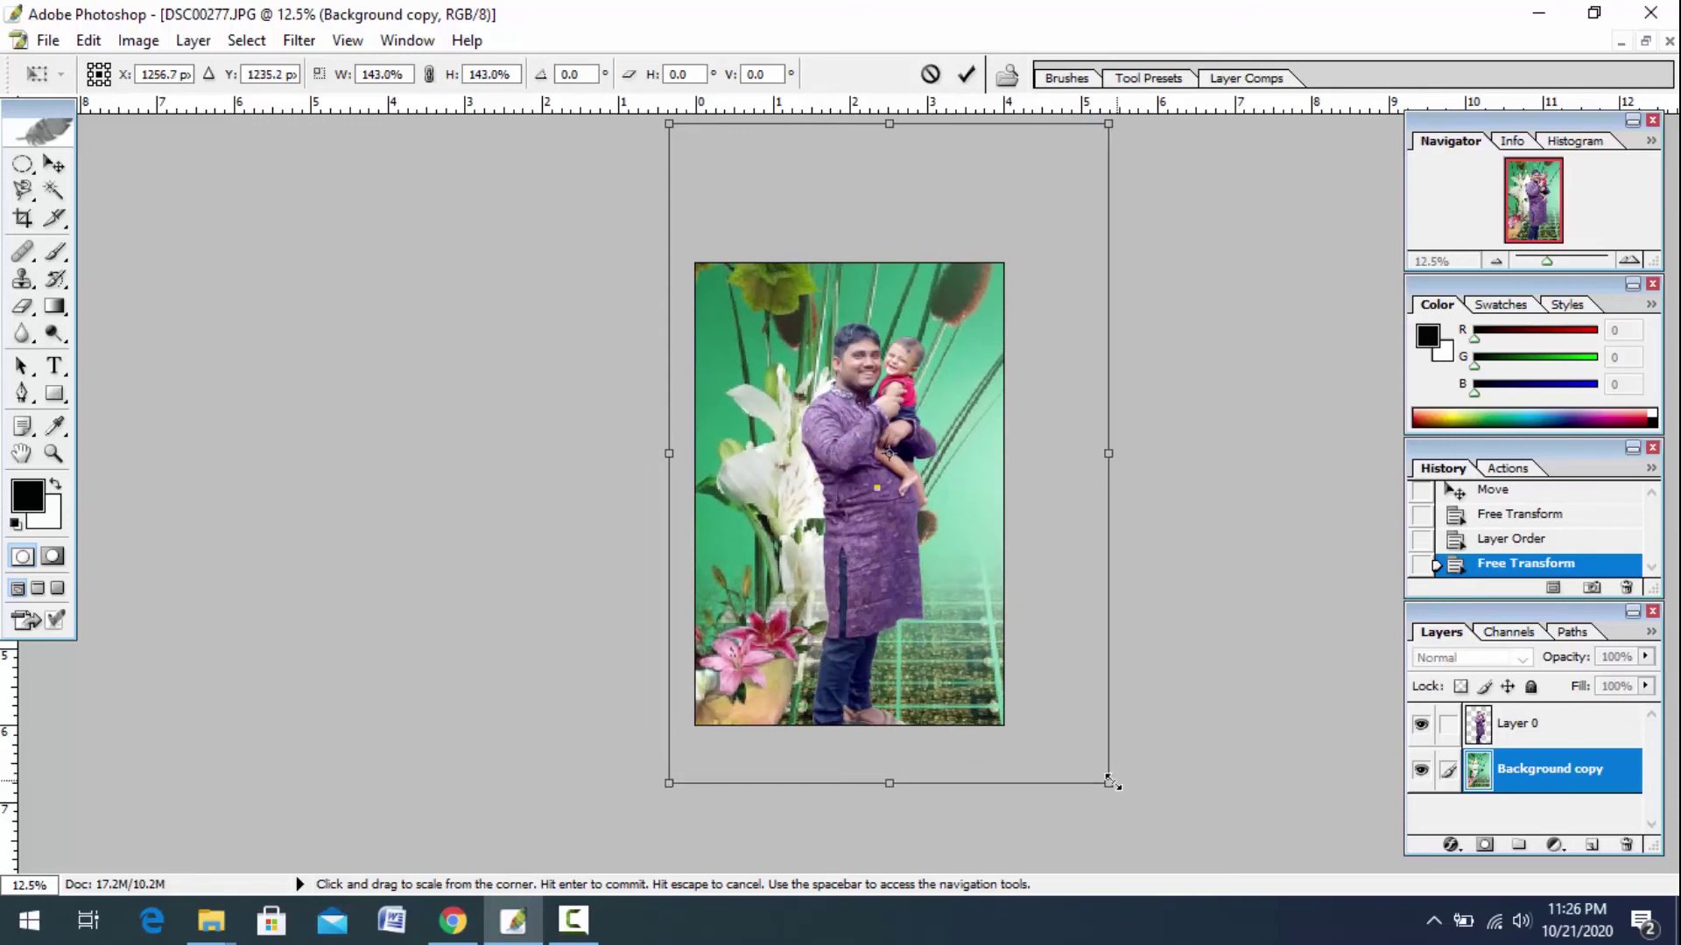
key(Return)
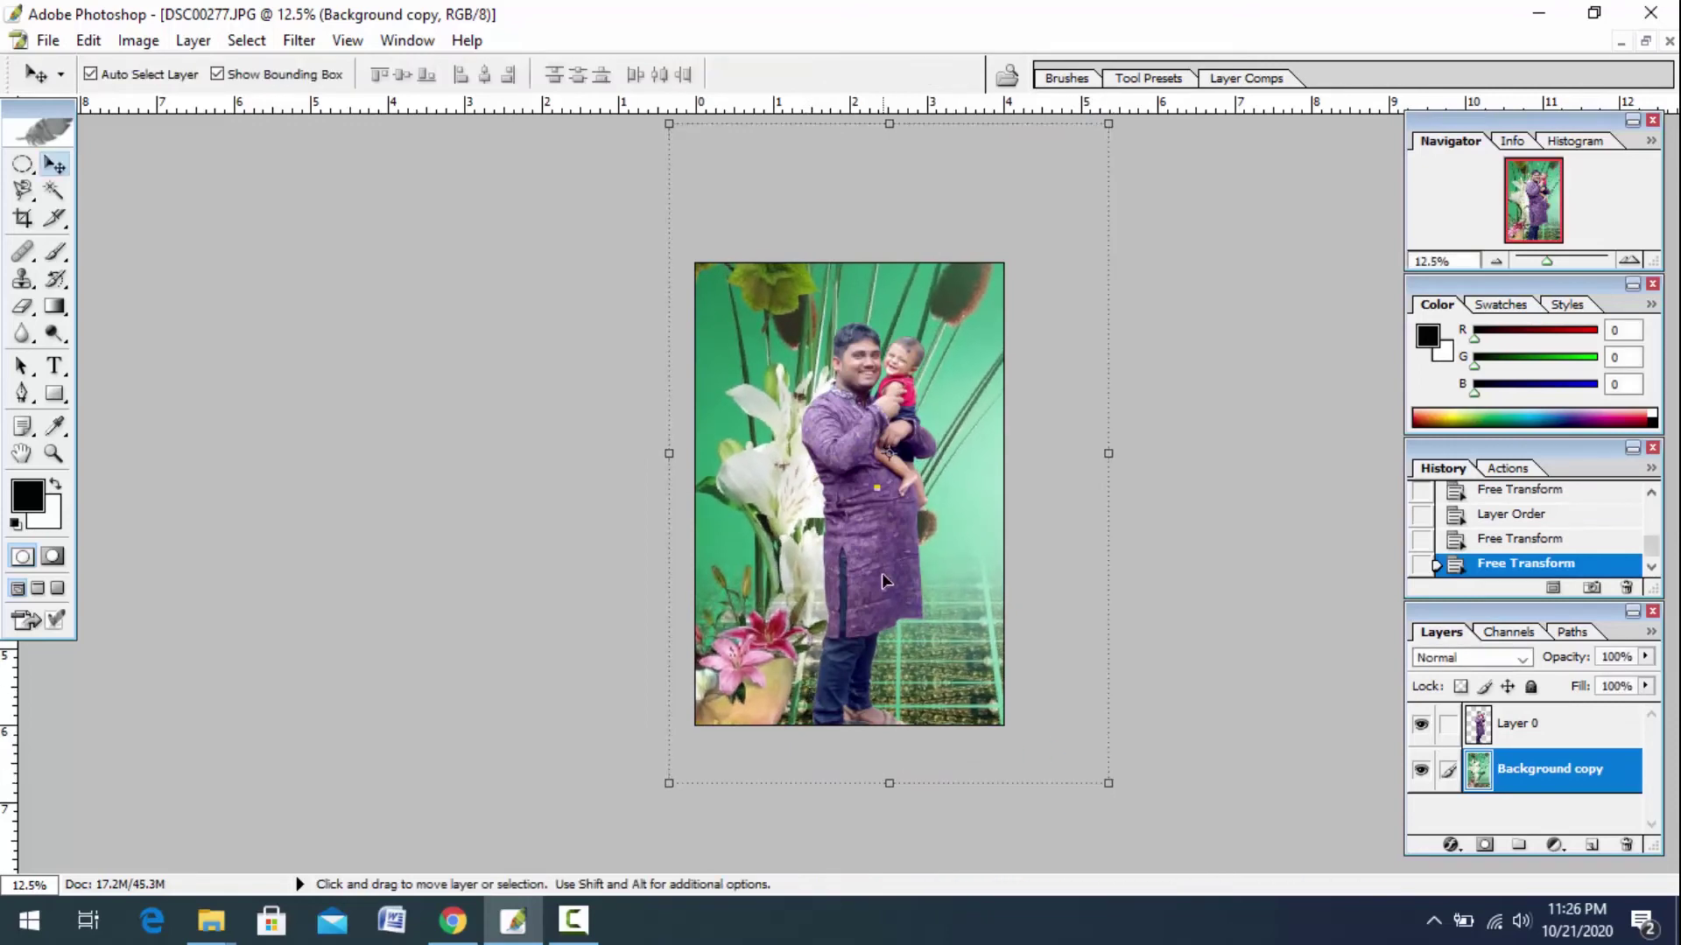
click(882, 575)
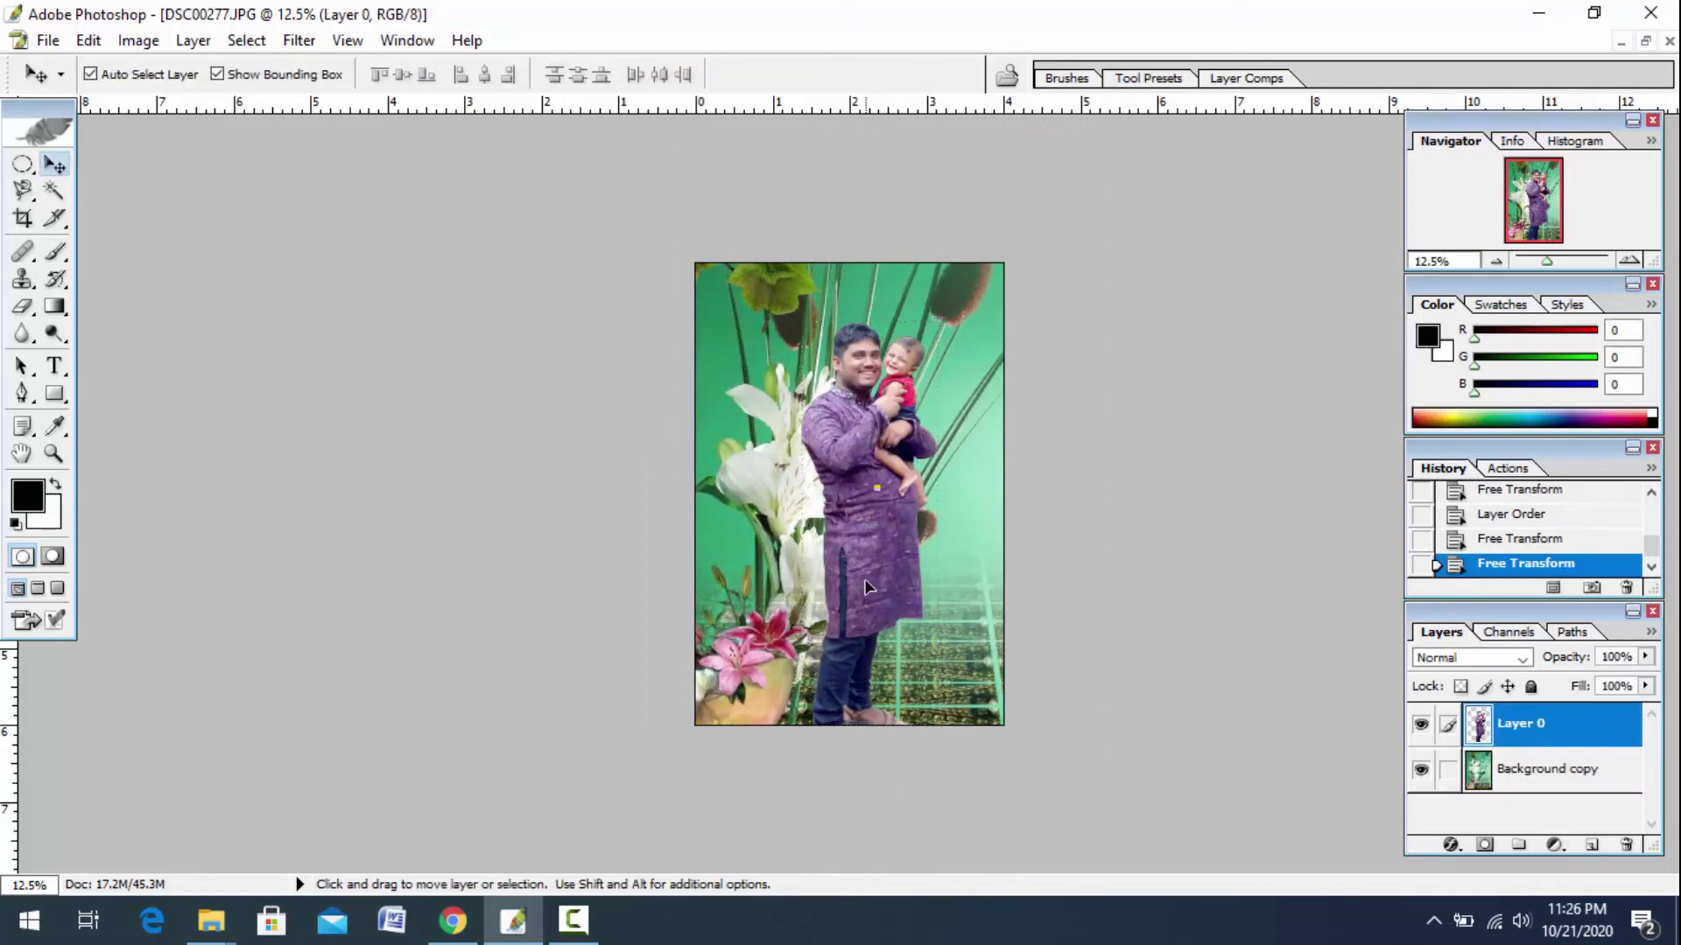
click(53, 453)
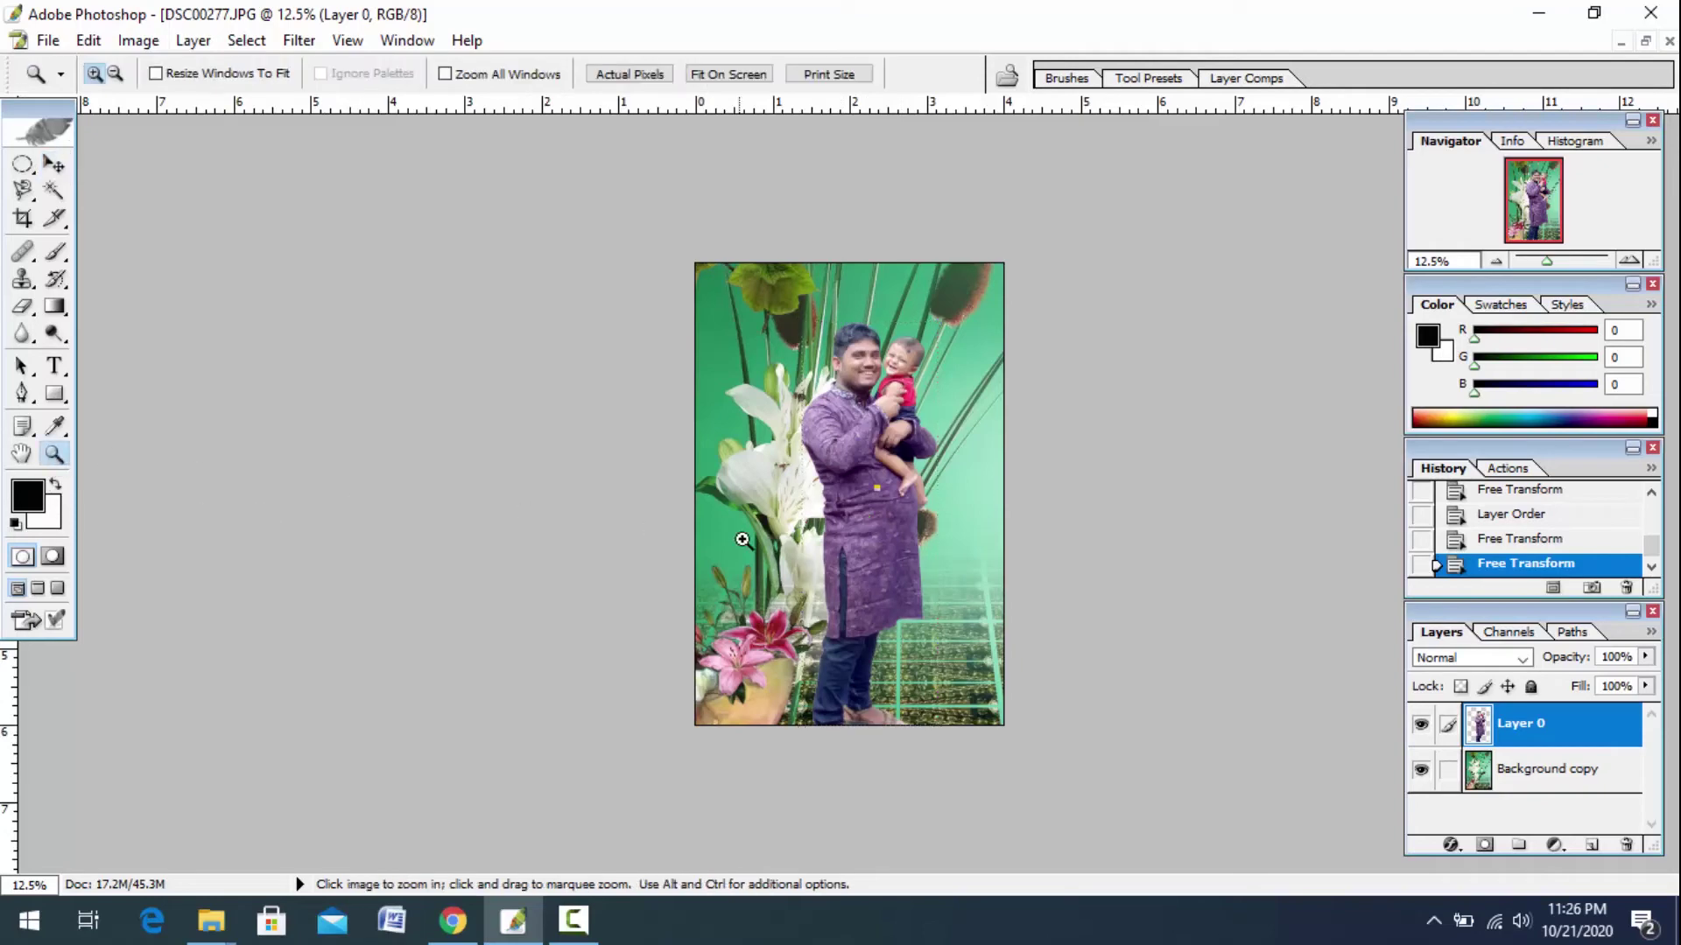
click(869, 539)
click(789, 547)
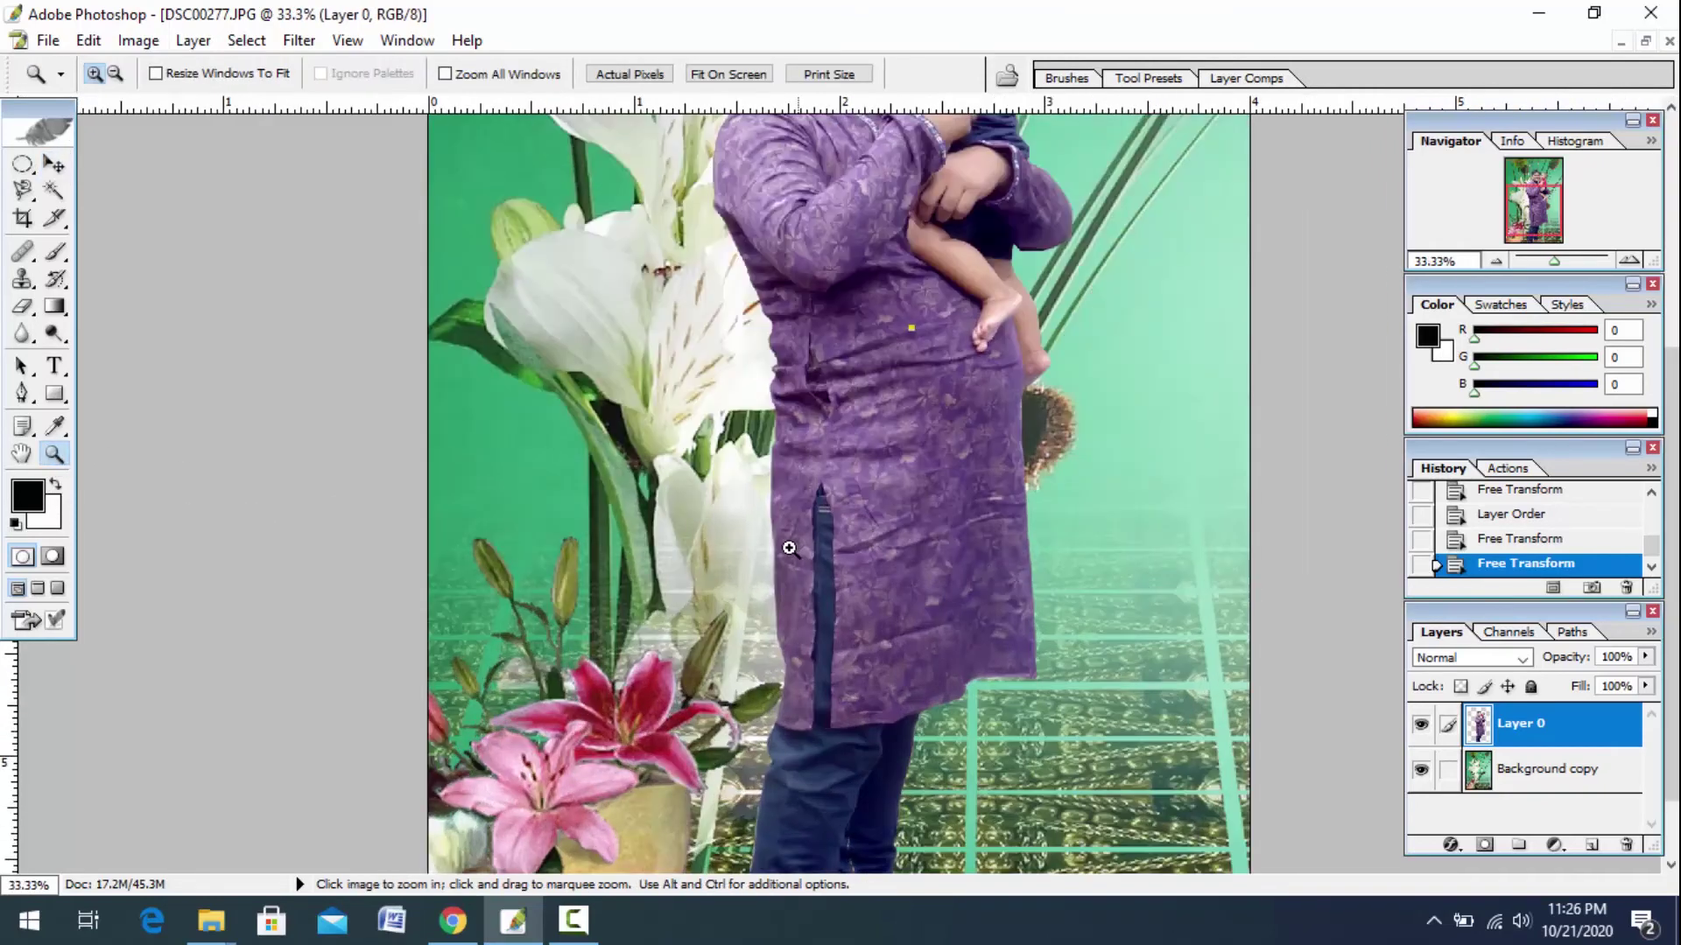
scroll(875, 412, up, 5)
scroll(876, 490, up, 2)
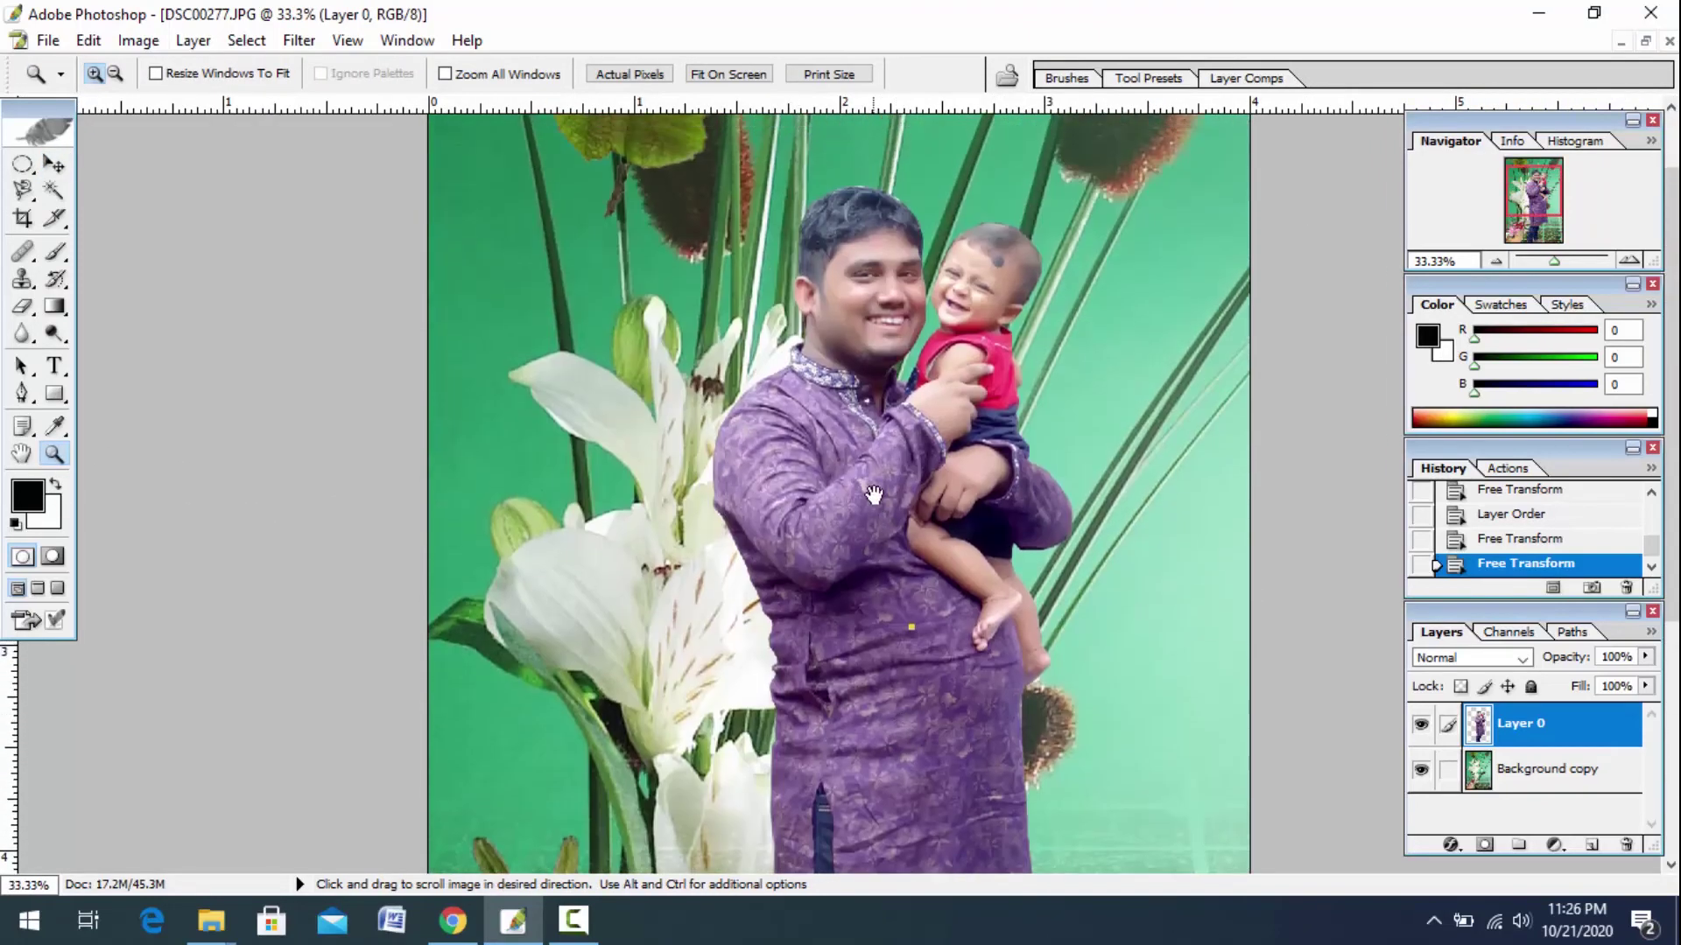
scroll(884, 638, up, 2)
alt+click(903, 595)
alt+click(851, 590)
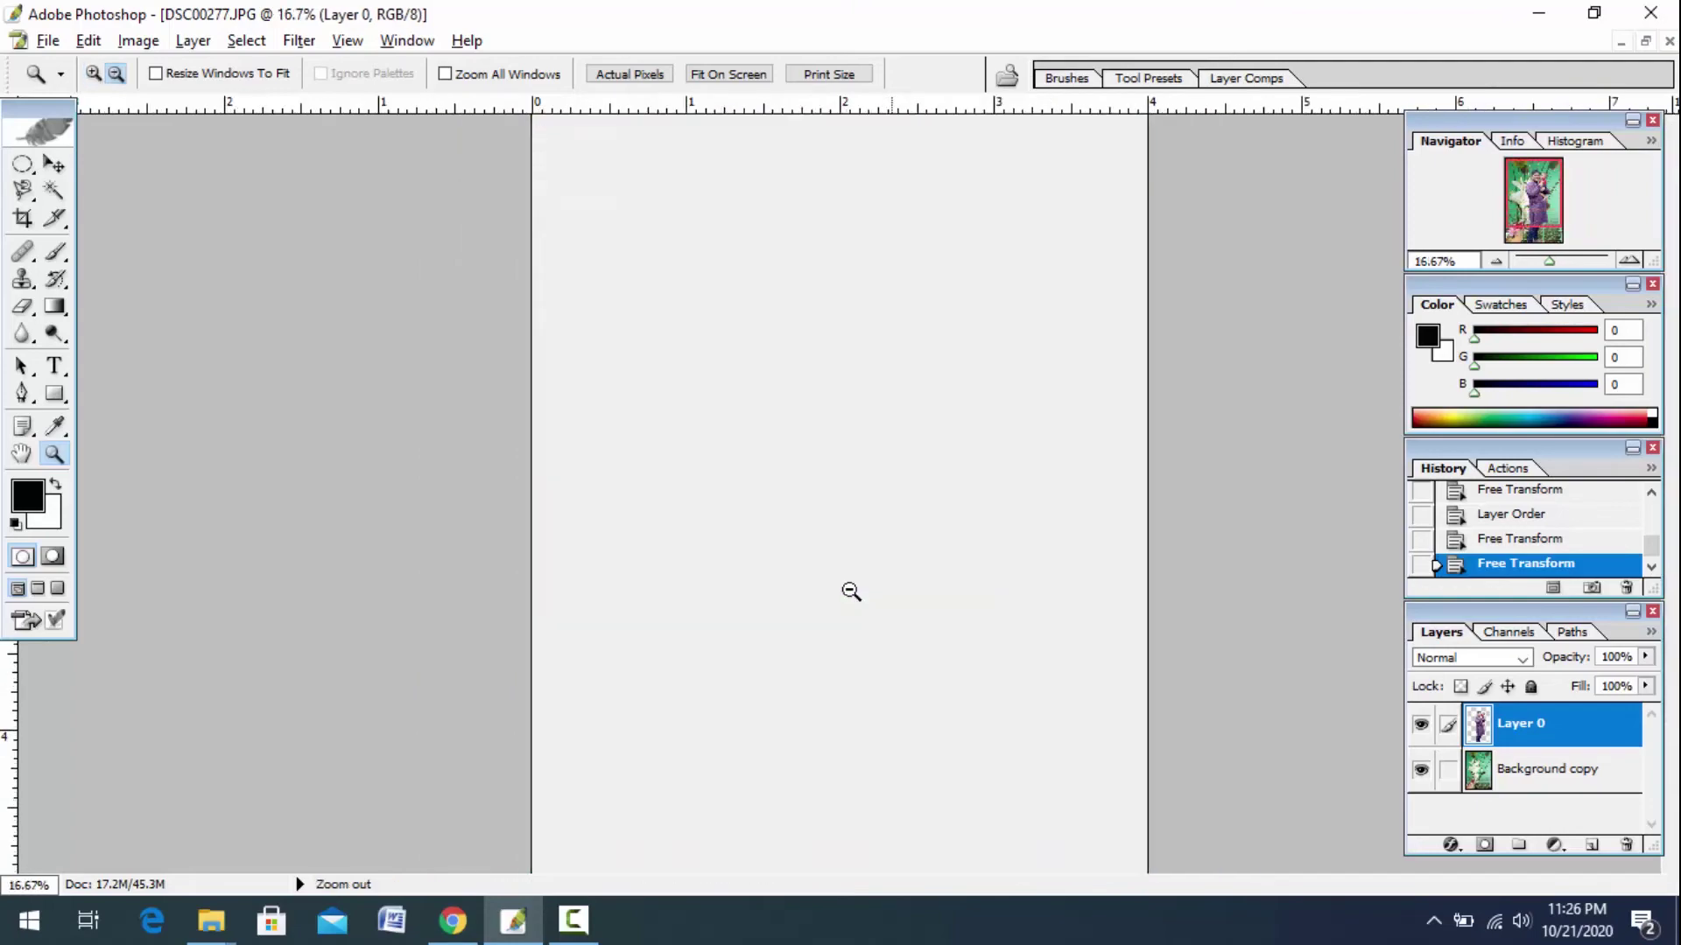
click(864, 573)
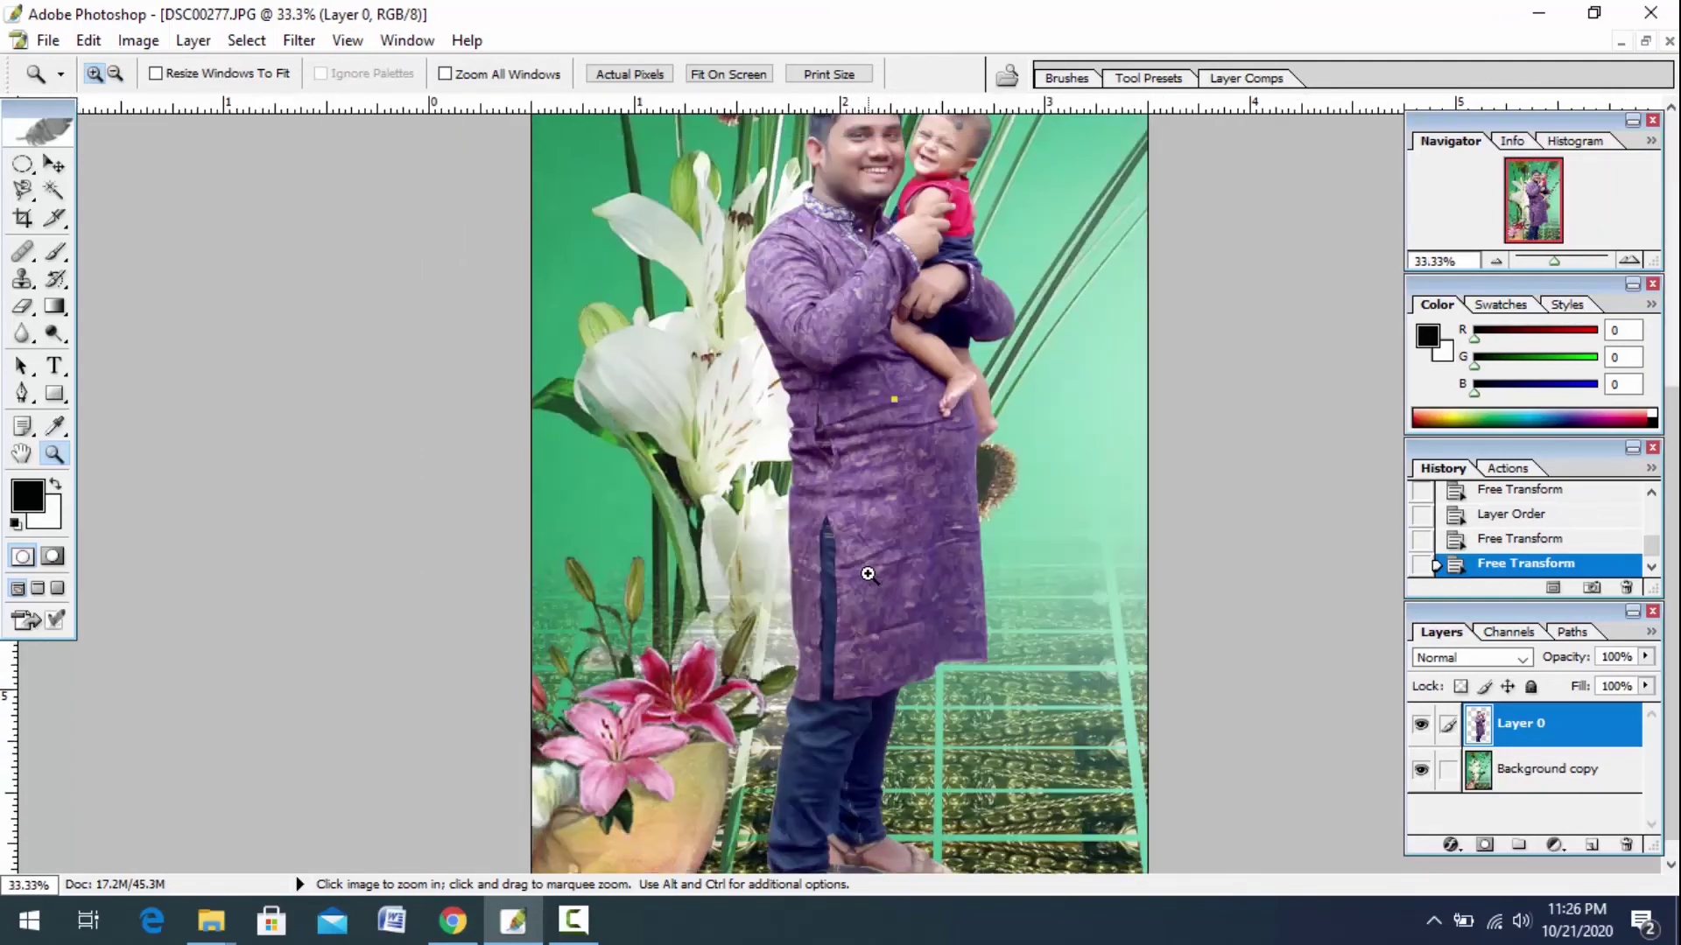
drag(895, 460, 829, 761)
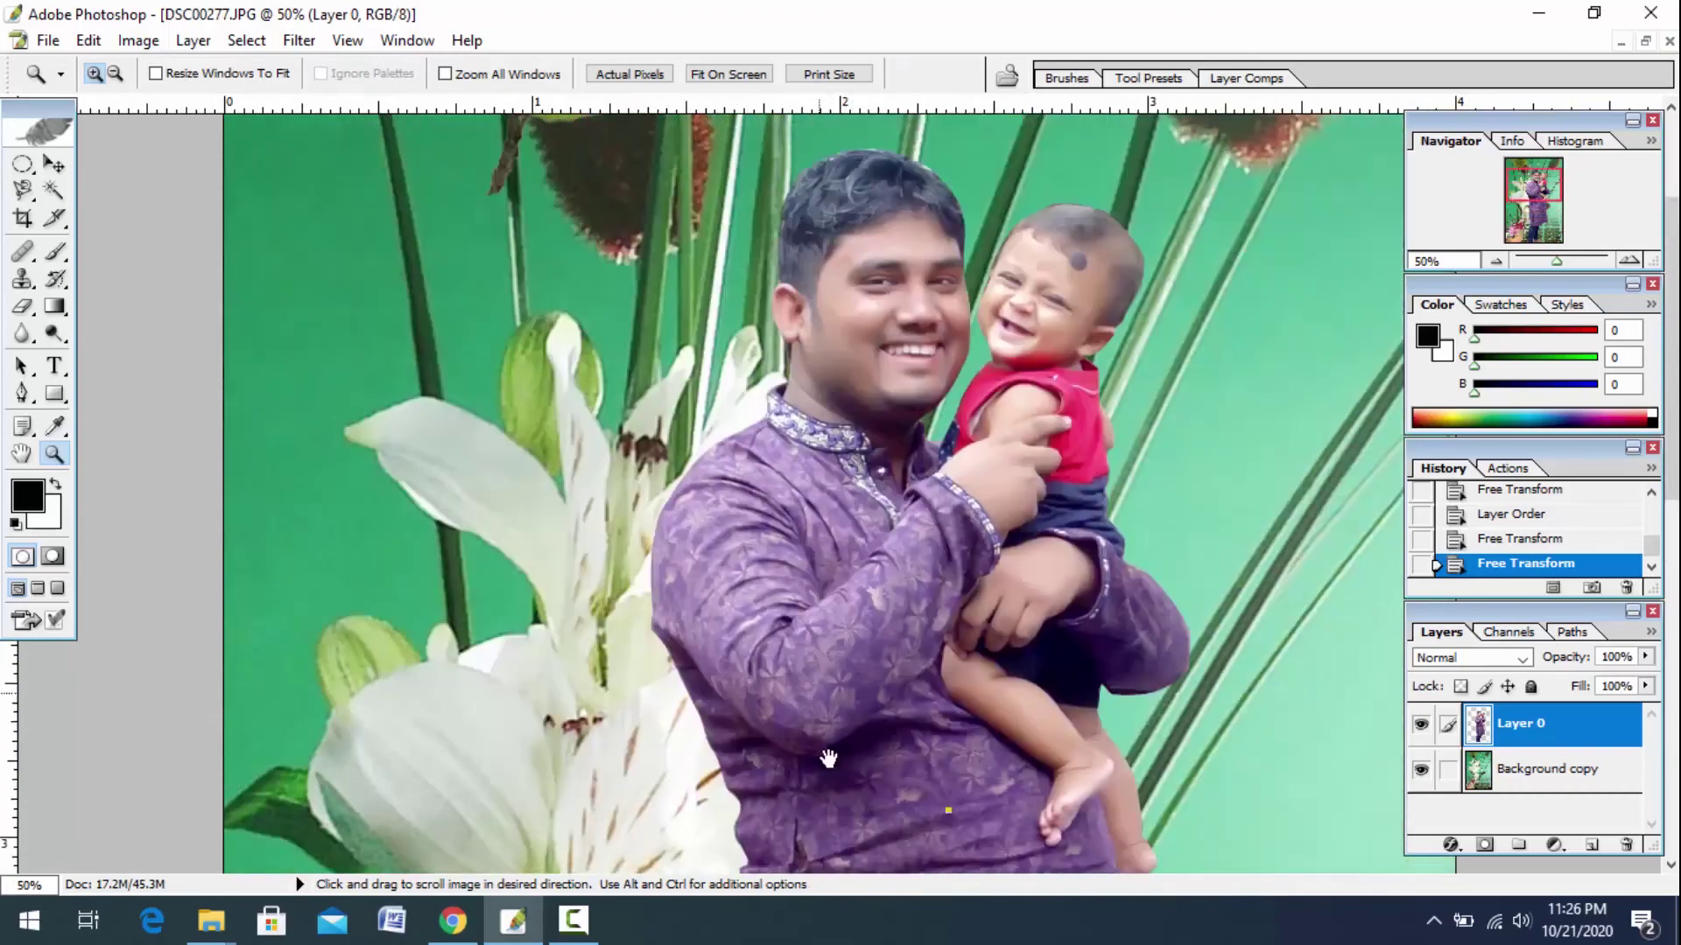
drag(827, 648, 828, 721)
click(299, 41)
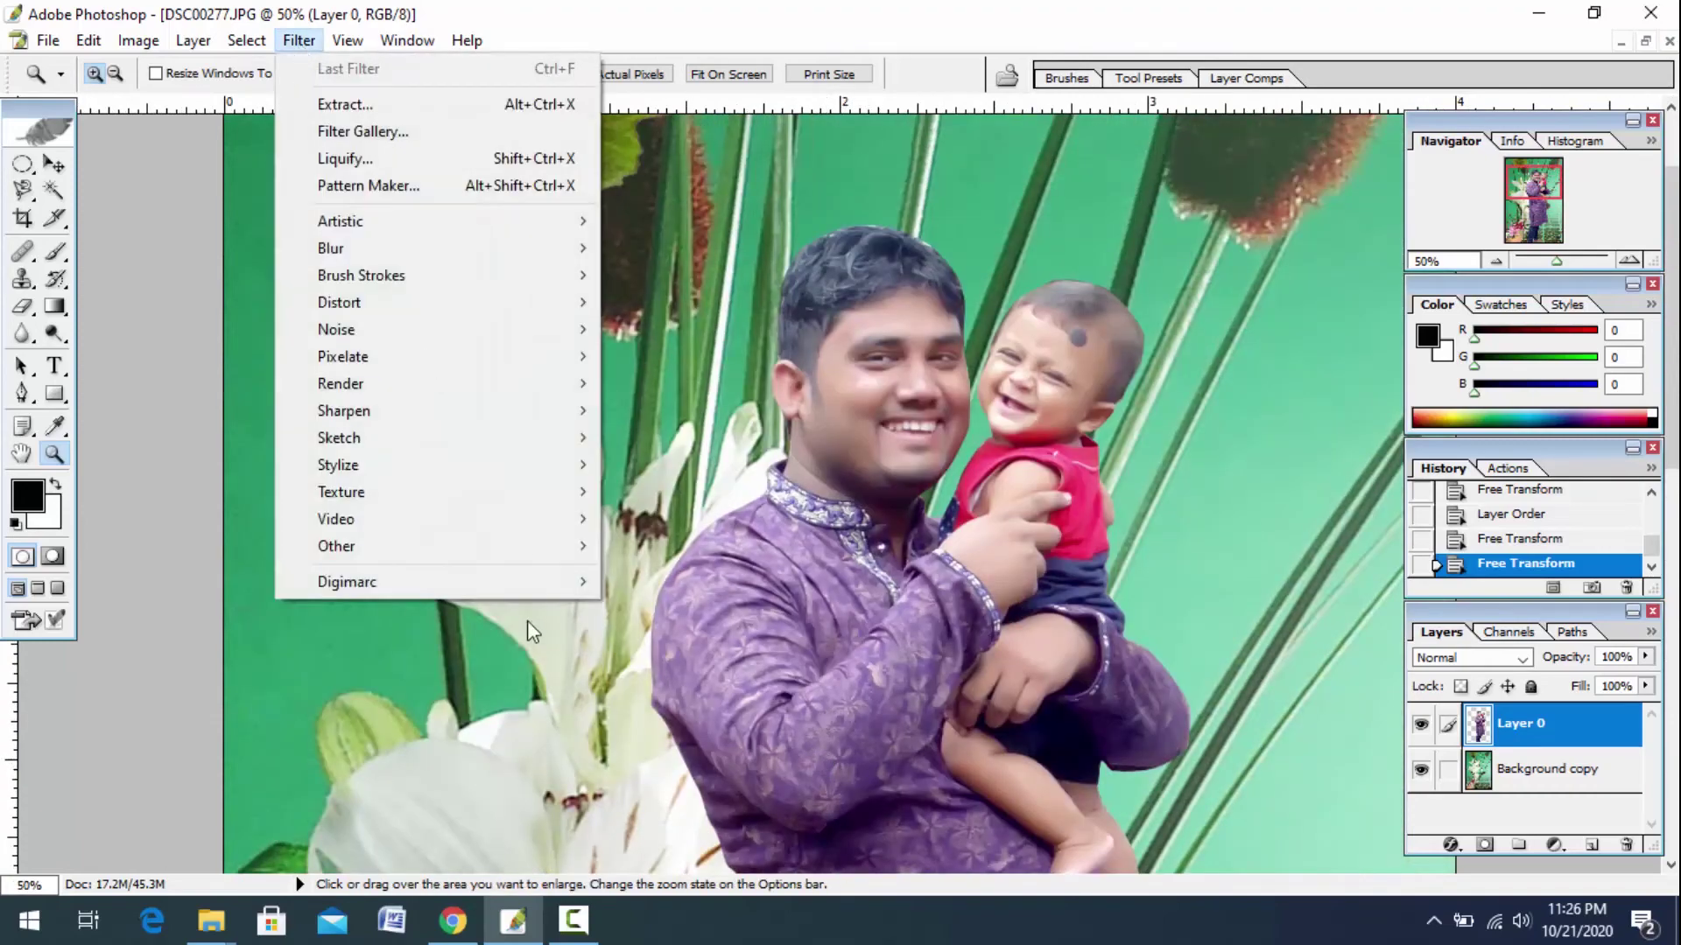
key(Escape)
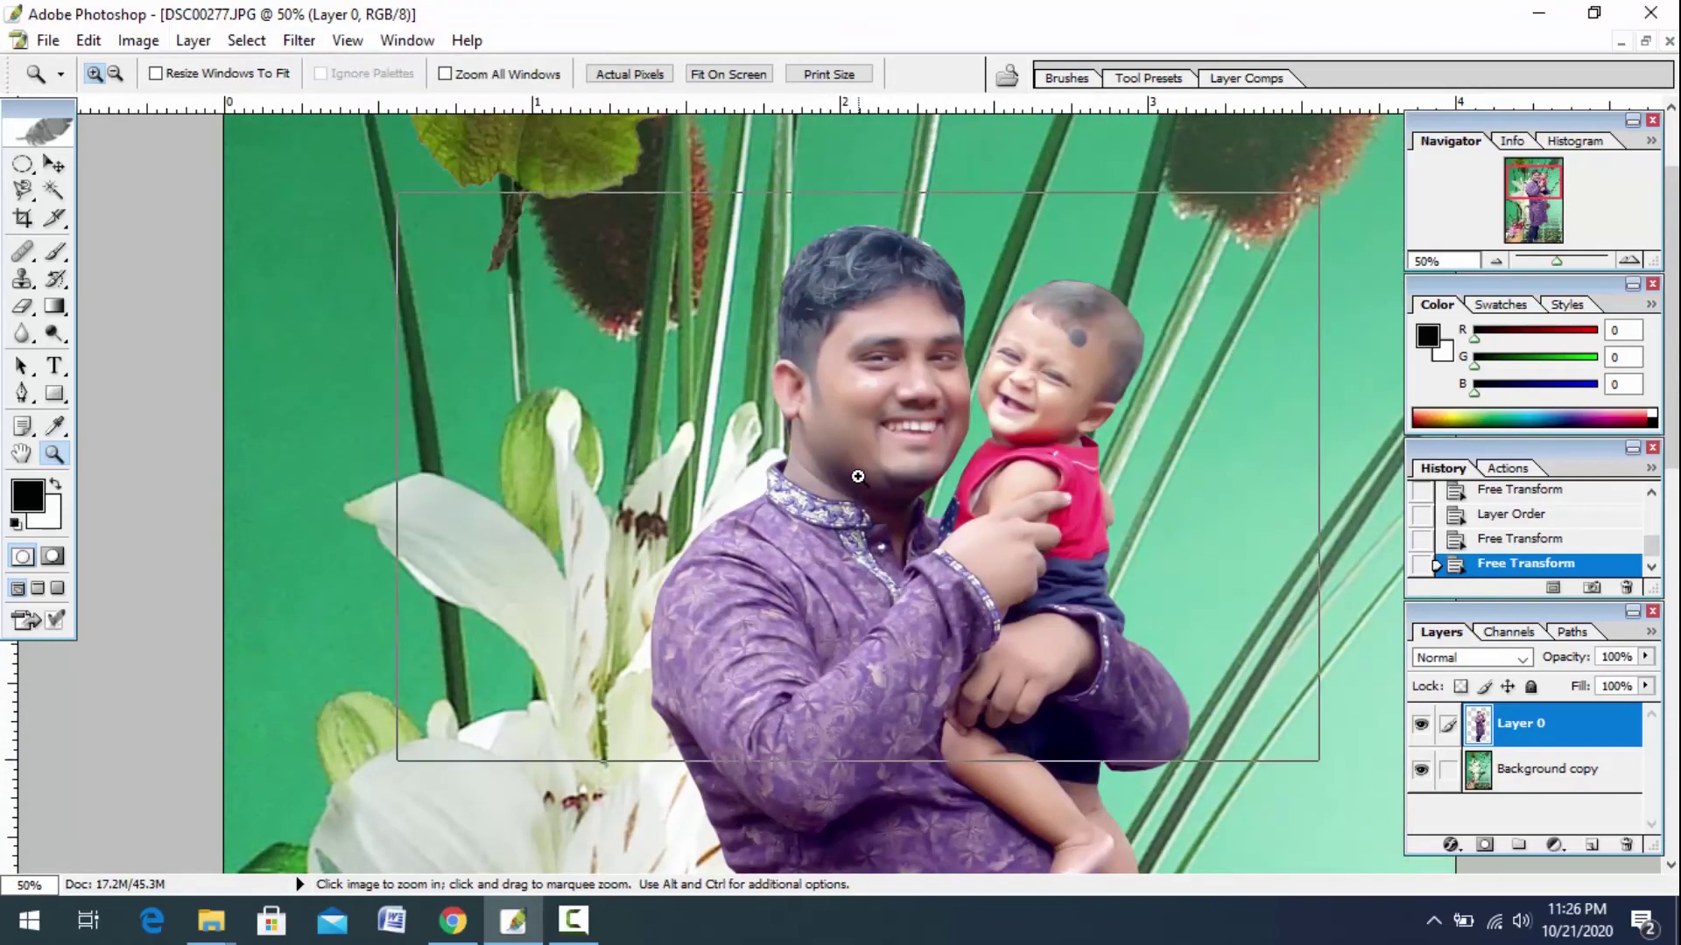
click(848, 485)
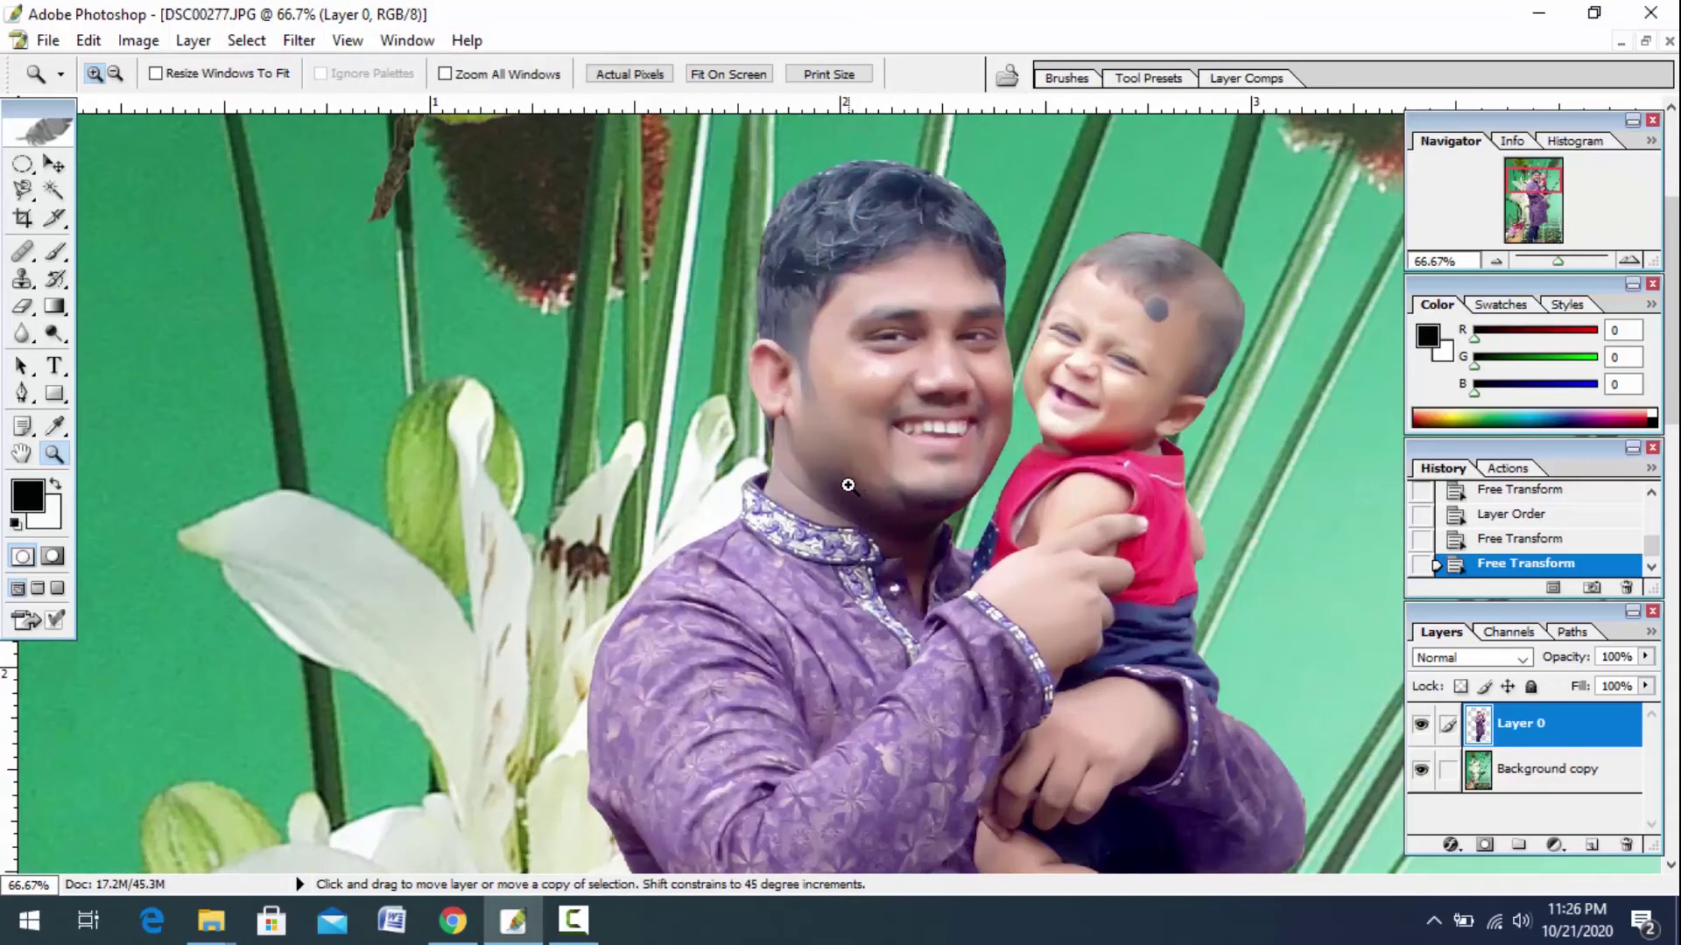
Apply Levels with input values 13, 1.19 and 245 to the man-and-child layer.
key(ctrl+l)
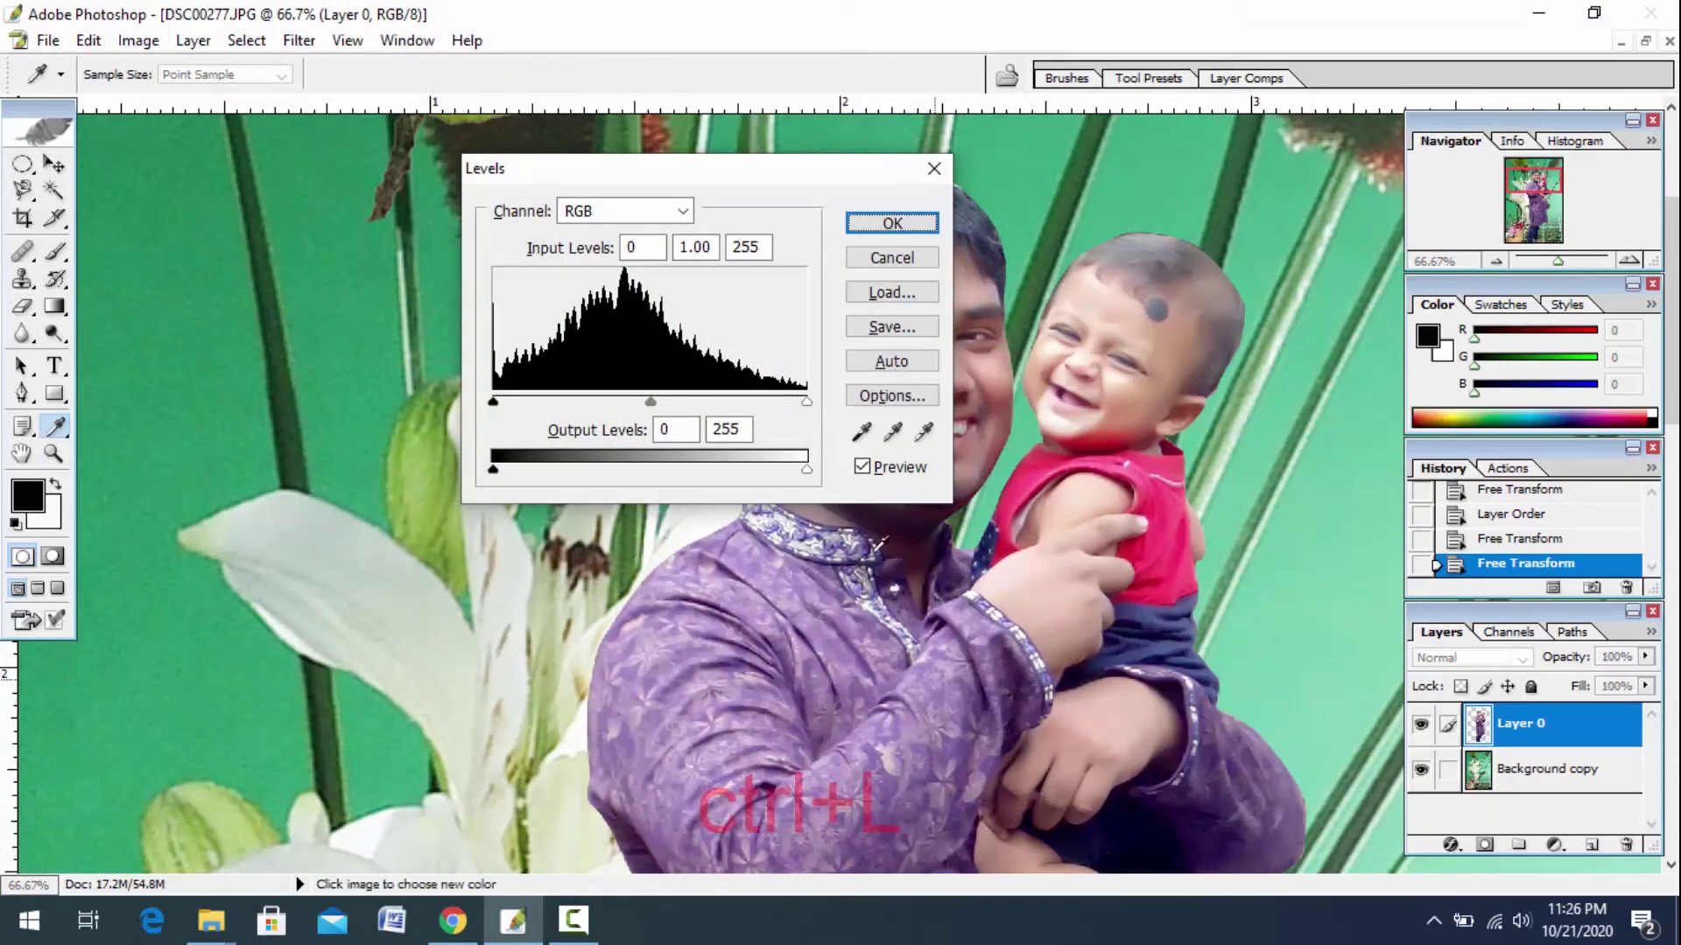
drag(678, 168, 361, 206)
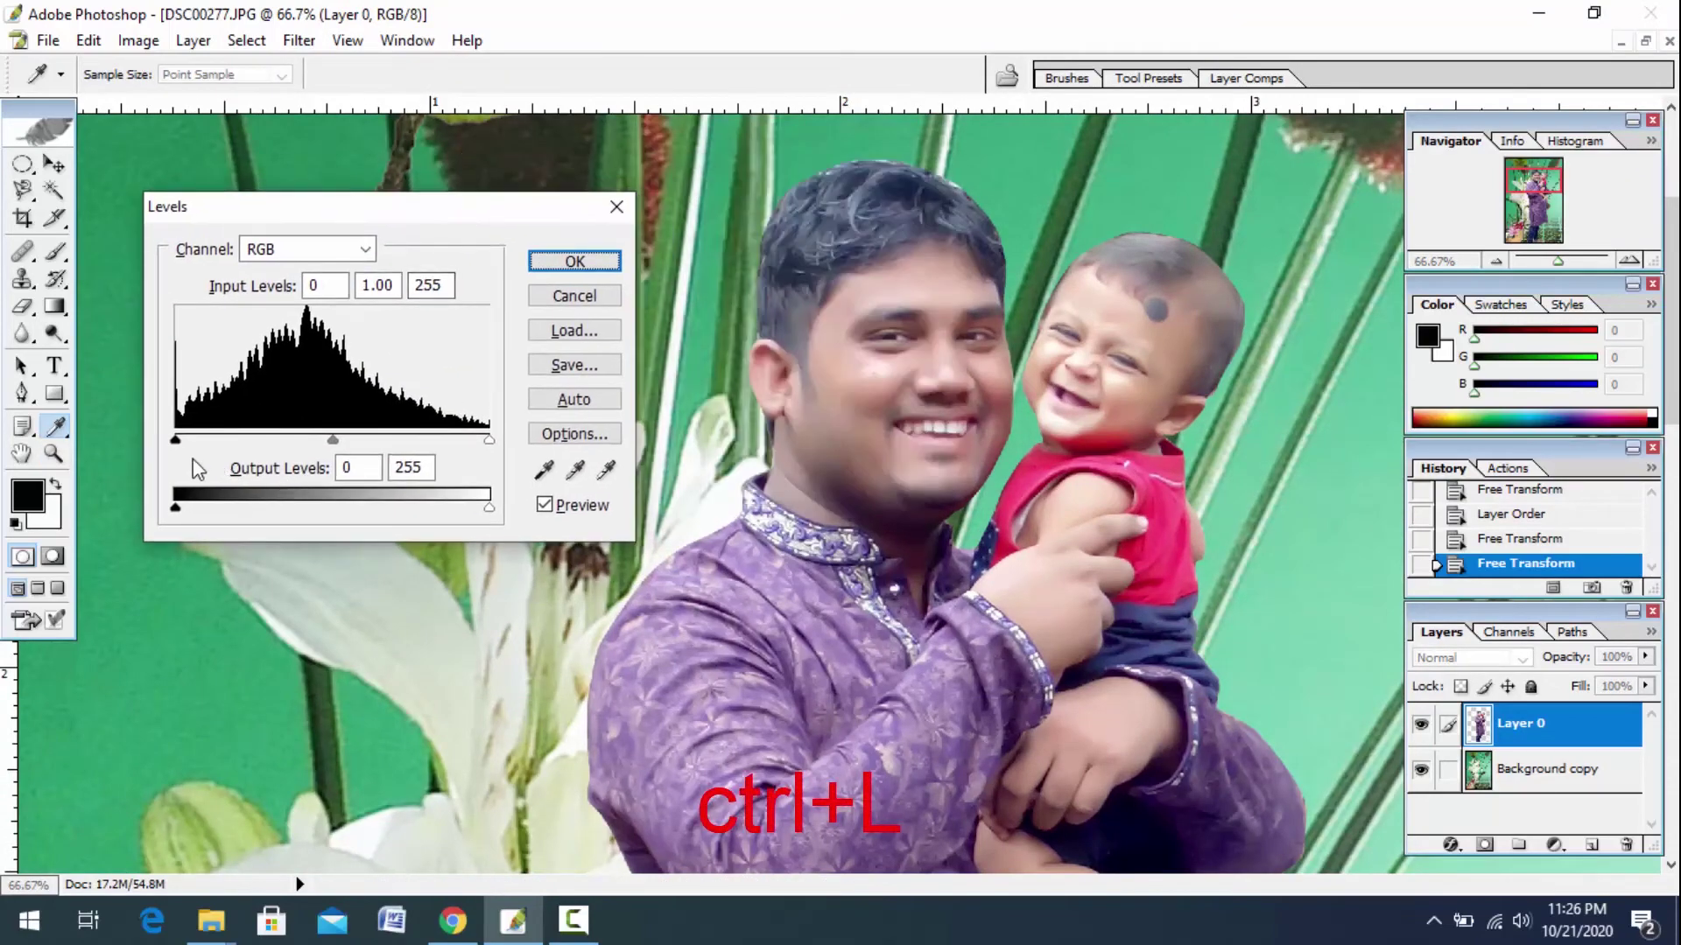
mouse_move(176, 440)
mouse_down()
mouse_move(211, 439)
mouse_move(190, 440)
mouse_up()
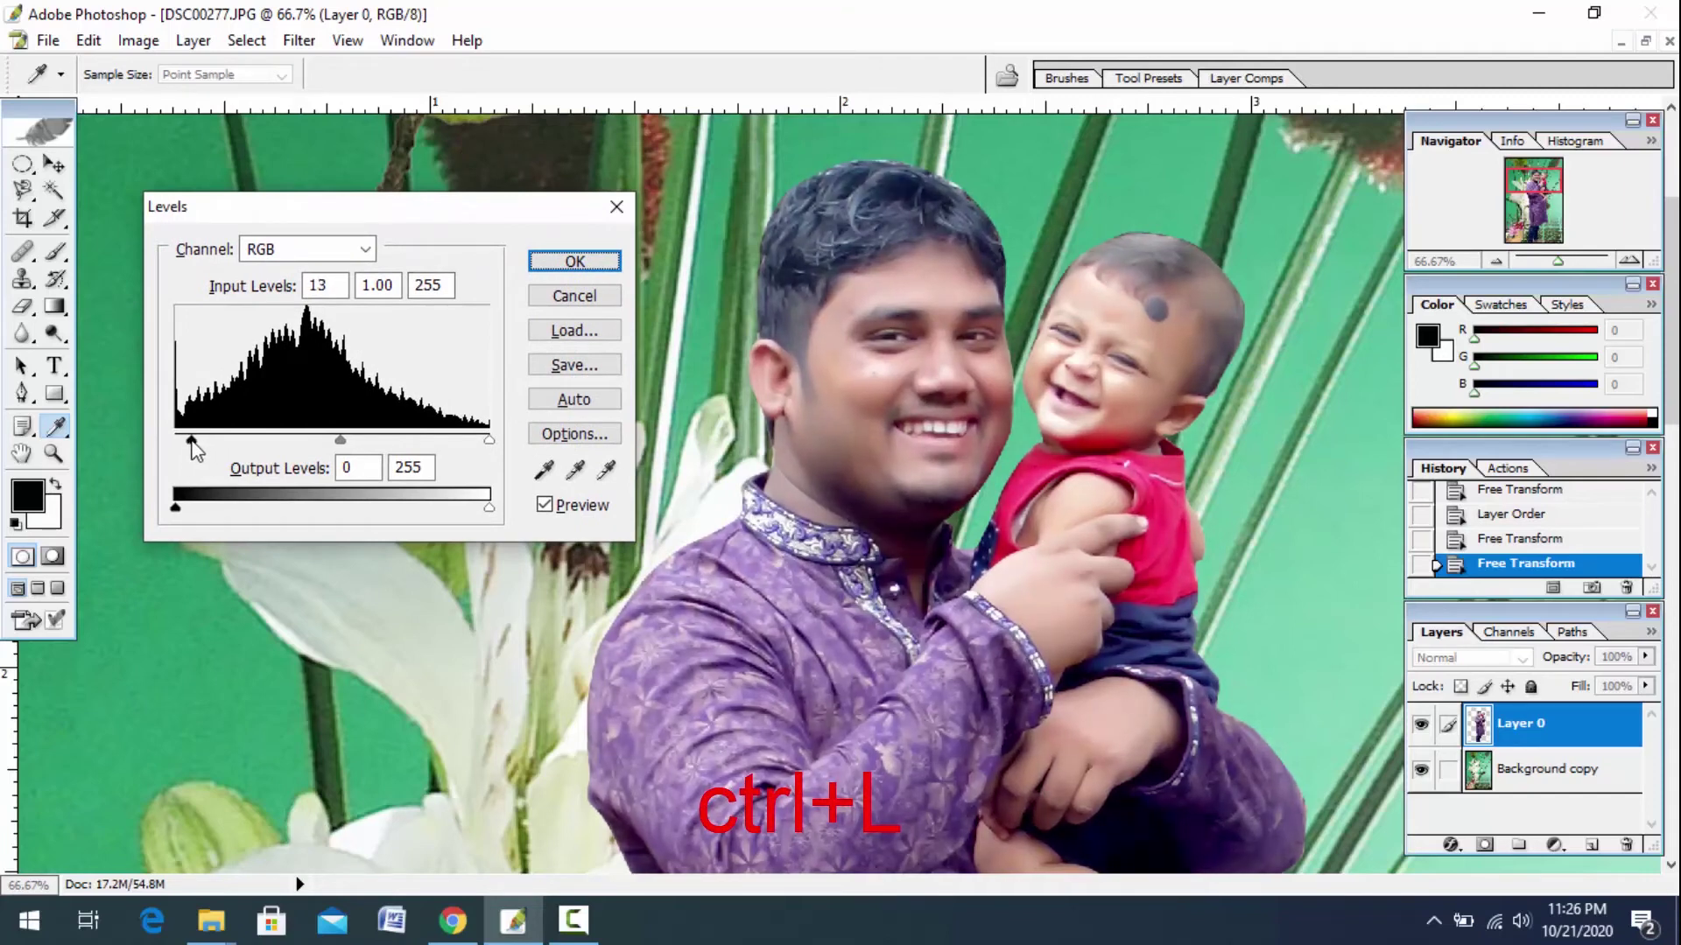
drag(489, 440, 477, 439)
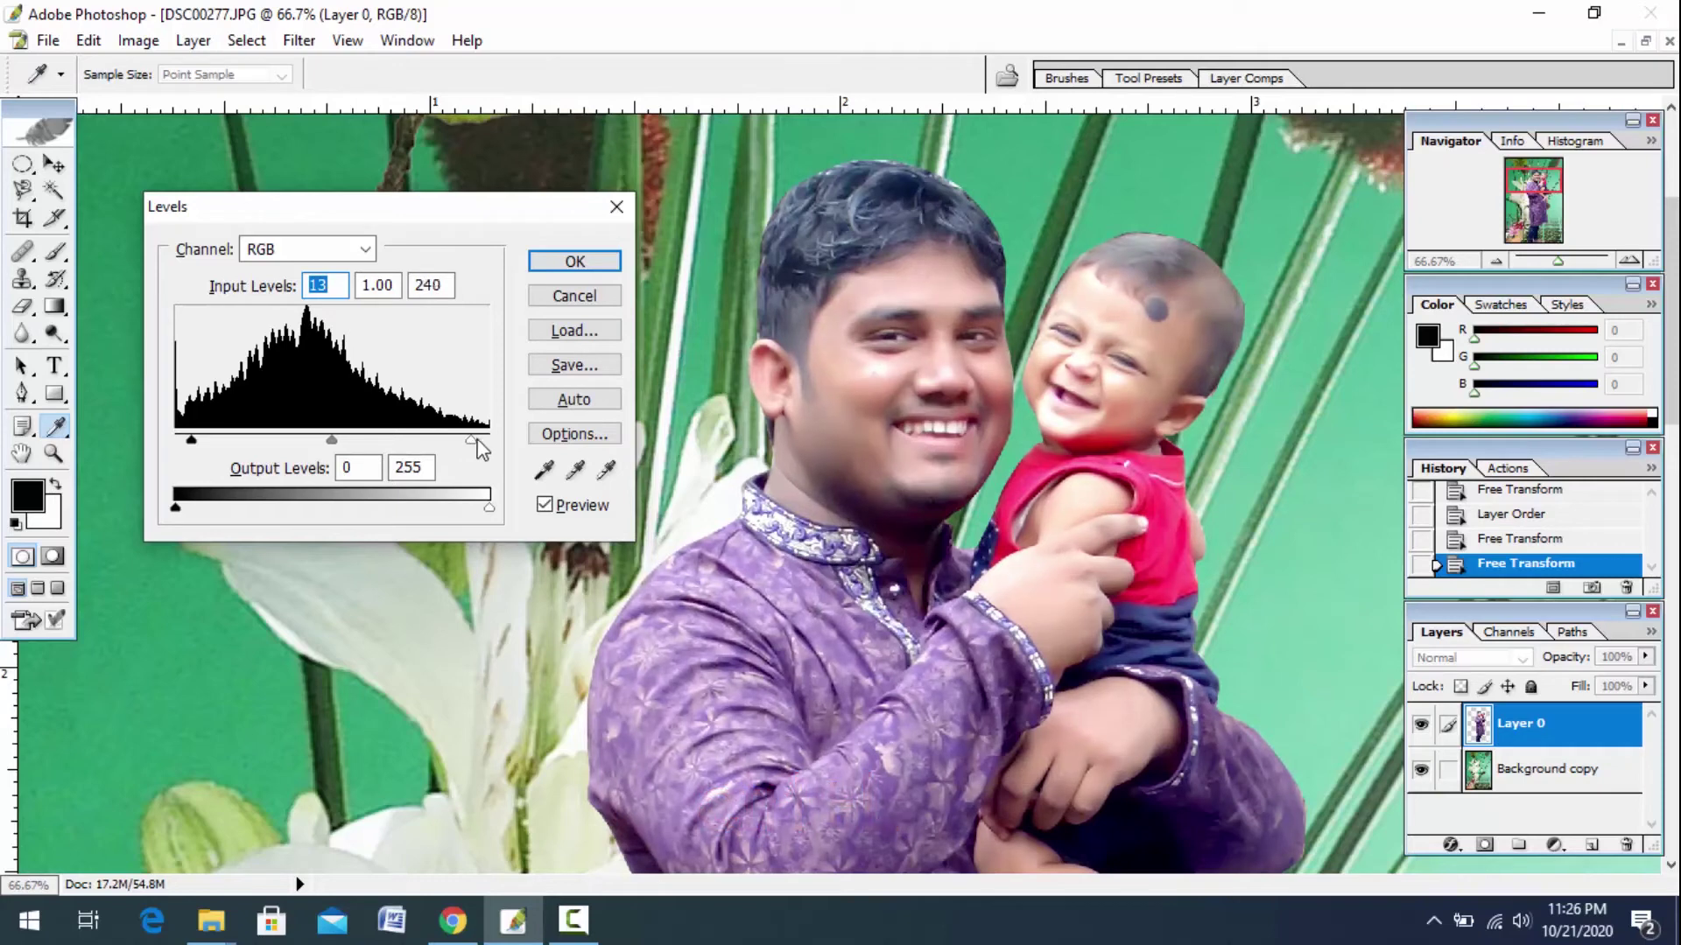
drag(332, 440, 317, 439)
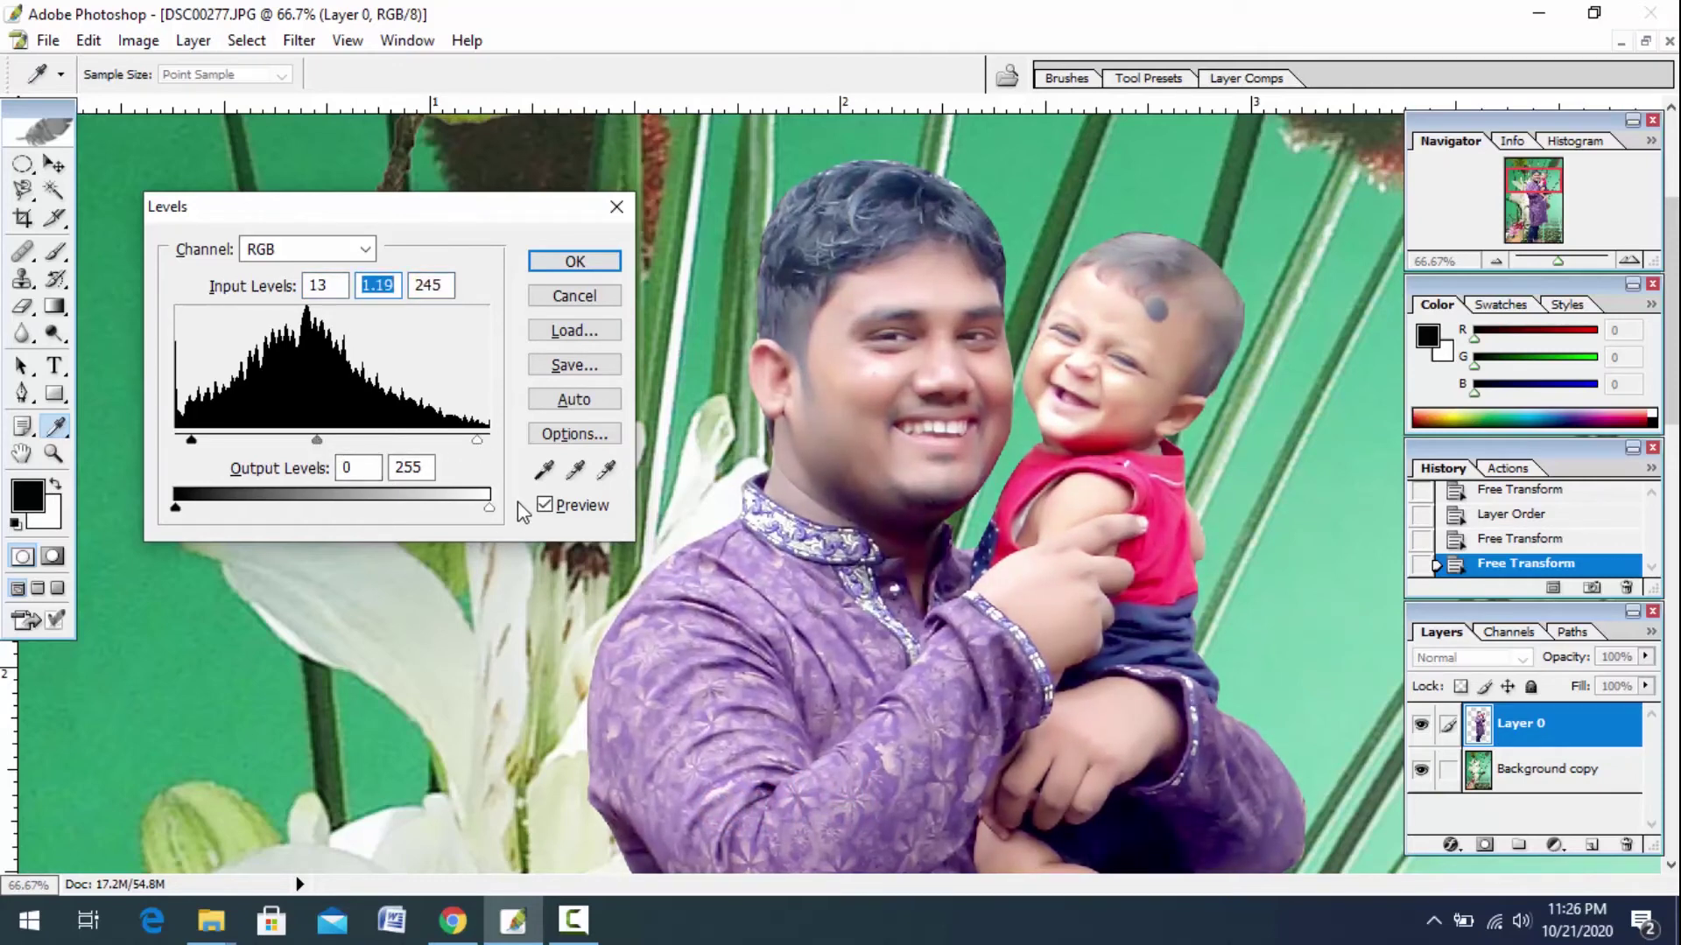
key(Return)
key(z)
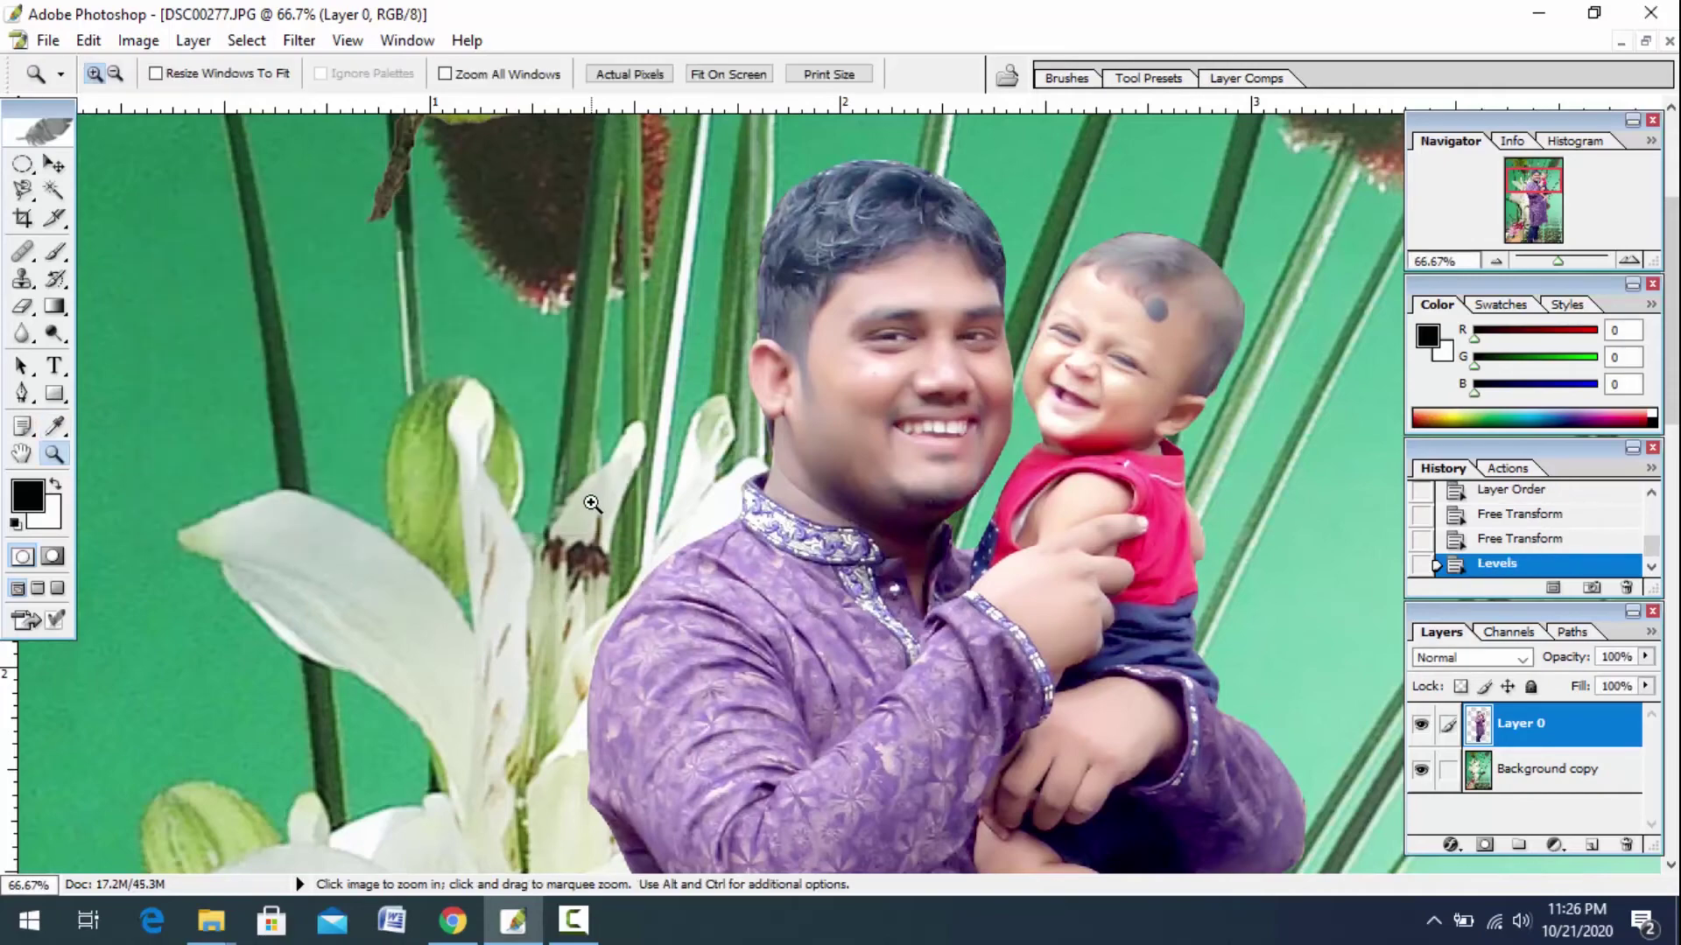
alt+click(592, 504)
alt+click(592, 504)
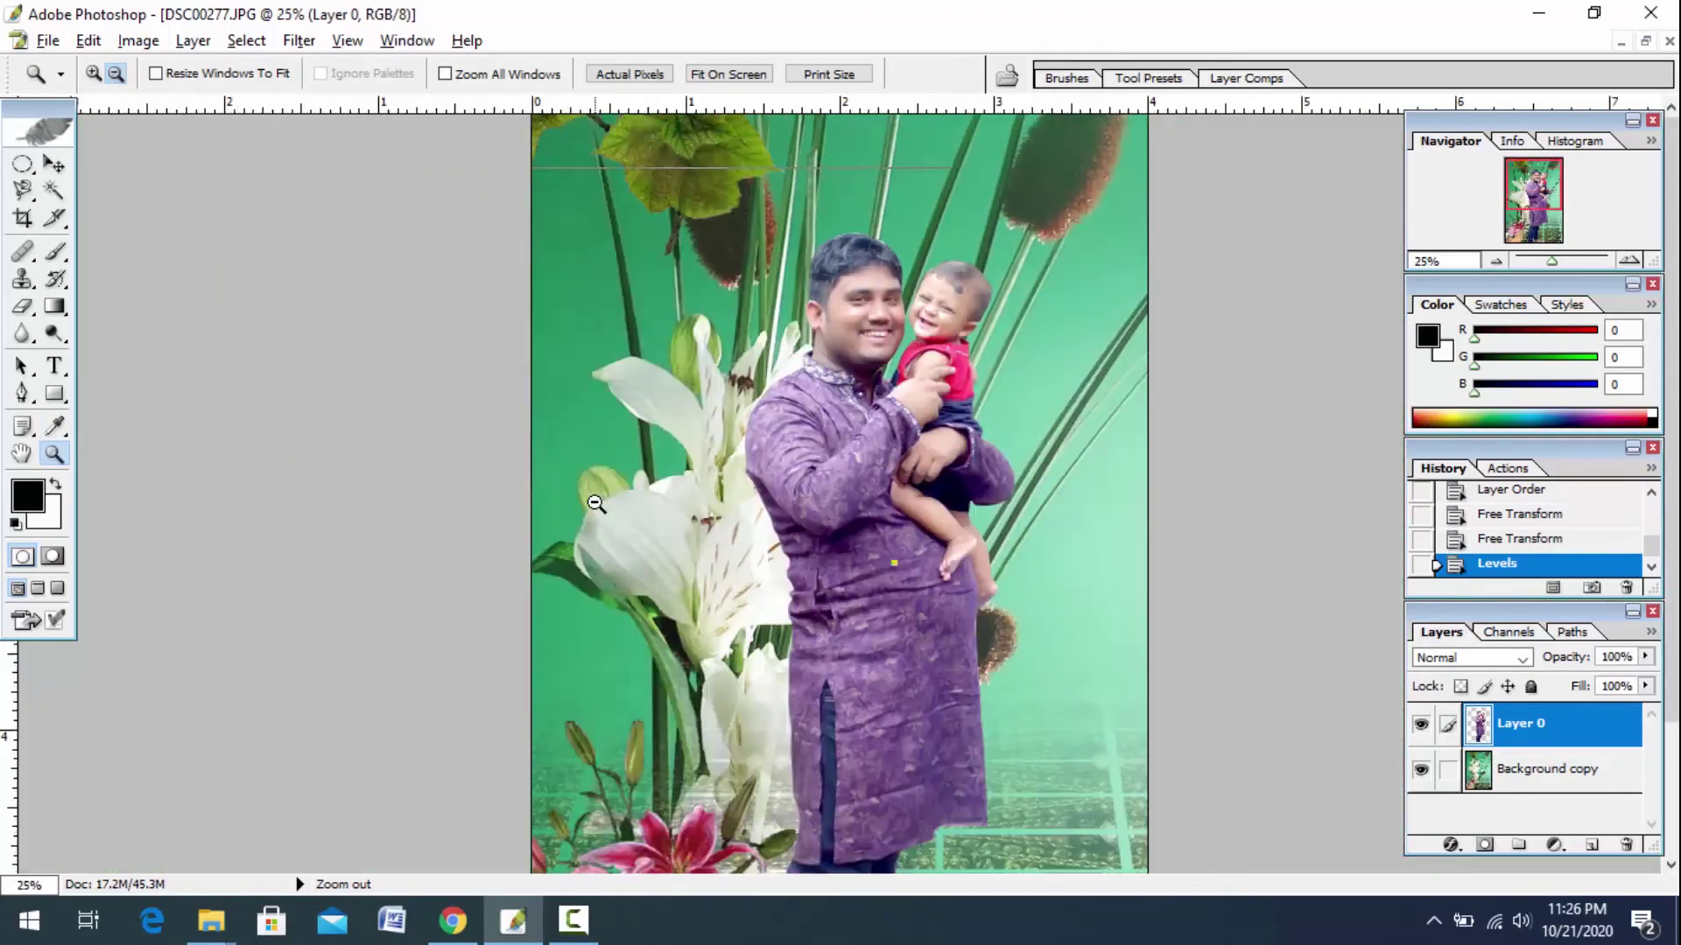
click(779, 507)
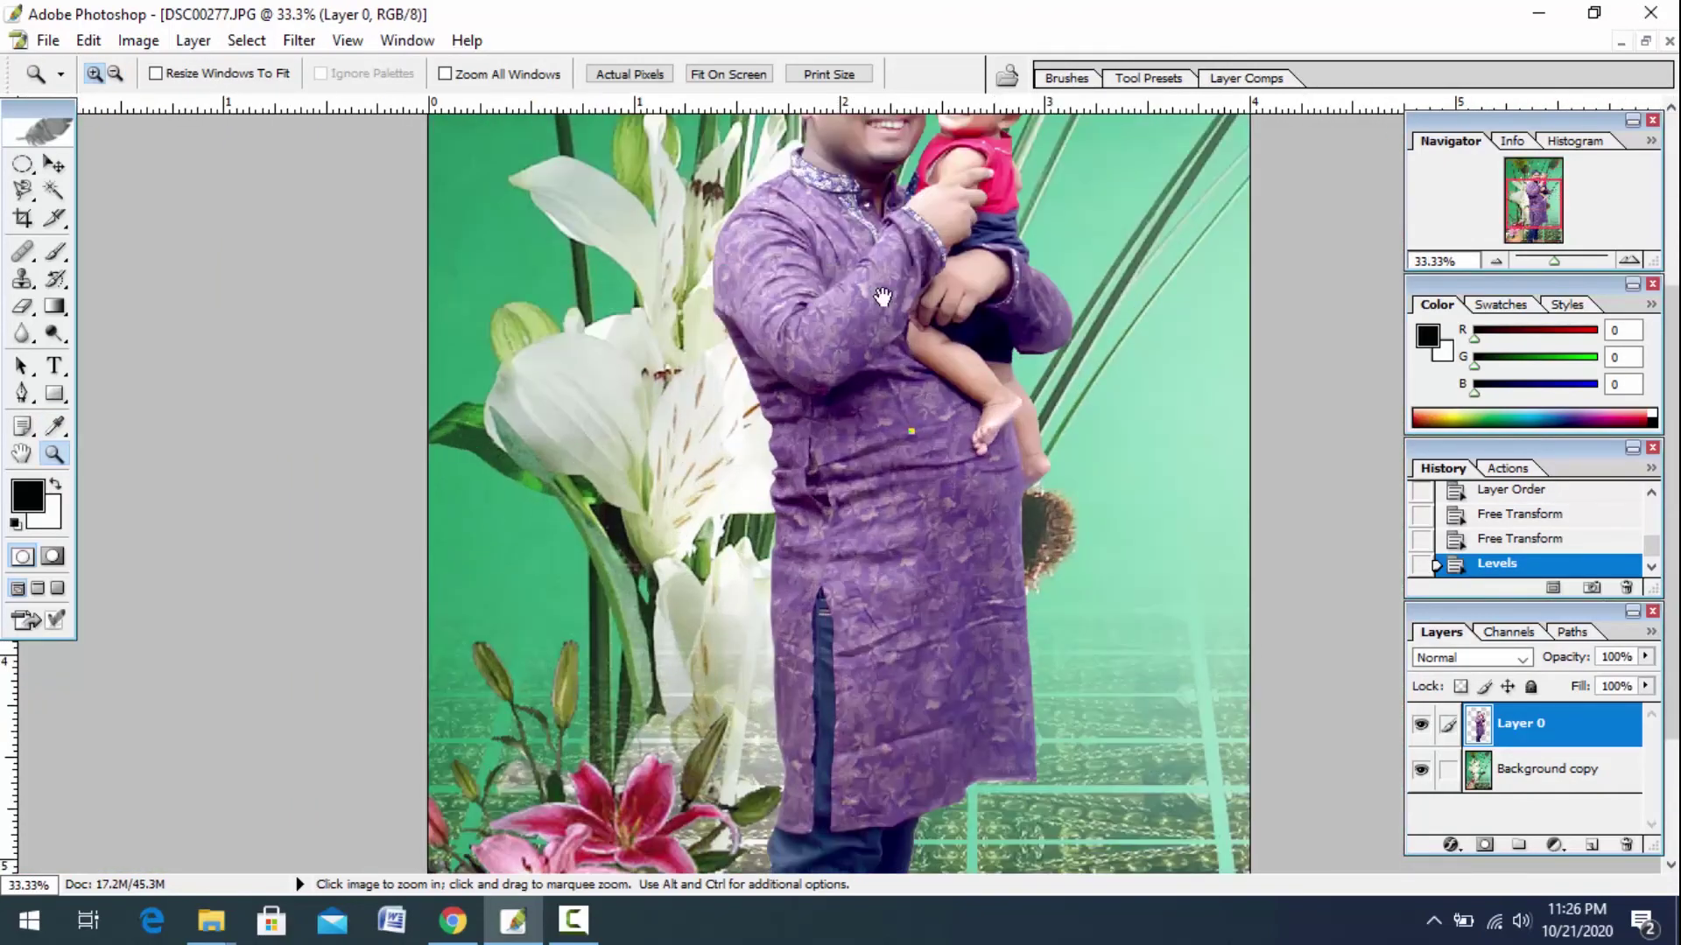
drag(904, 368, 904, 491)
alt+click(932, 465)
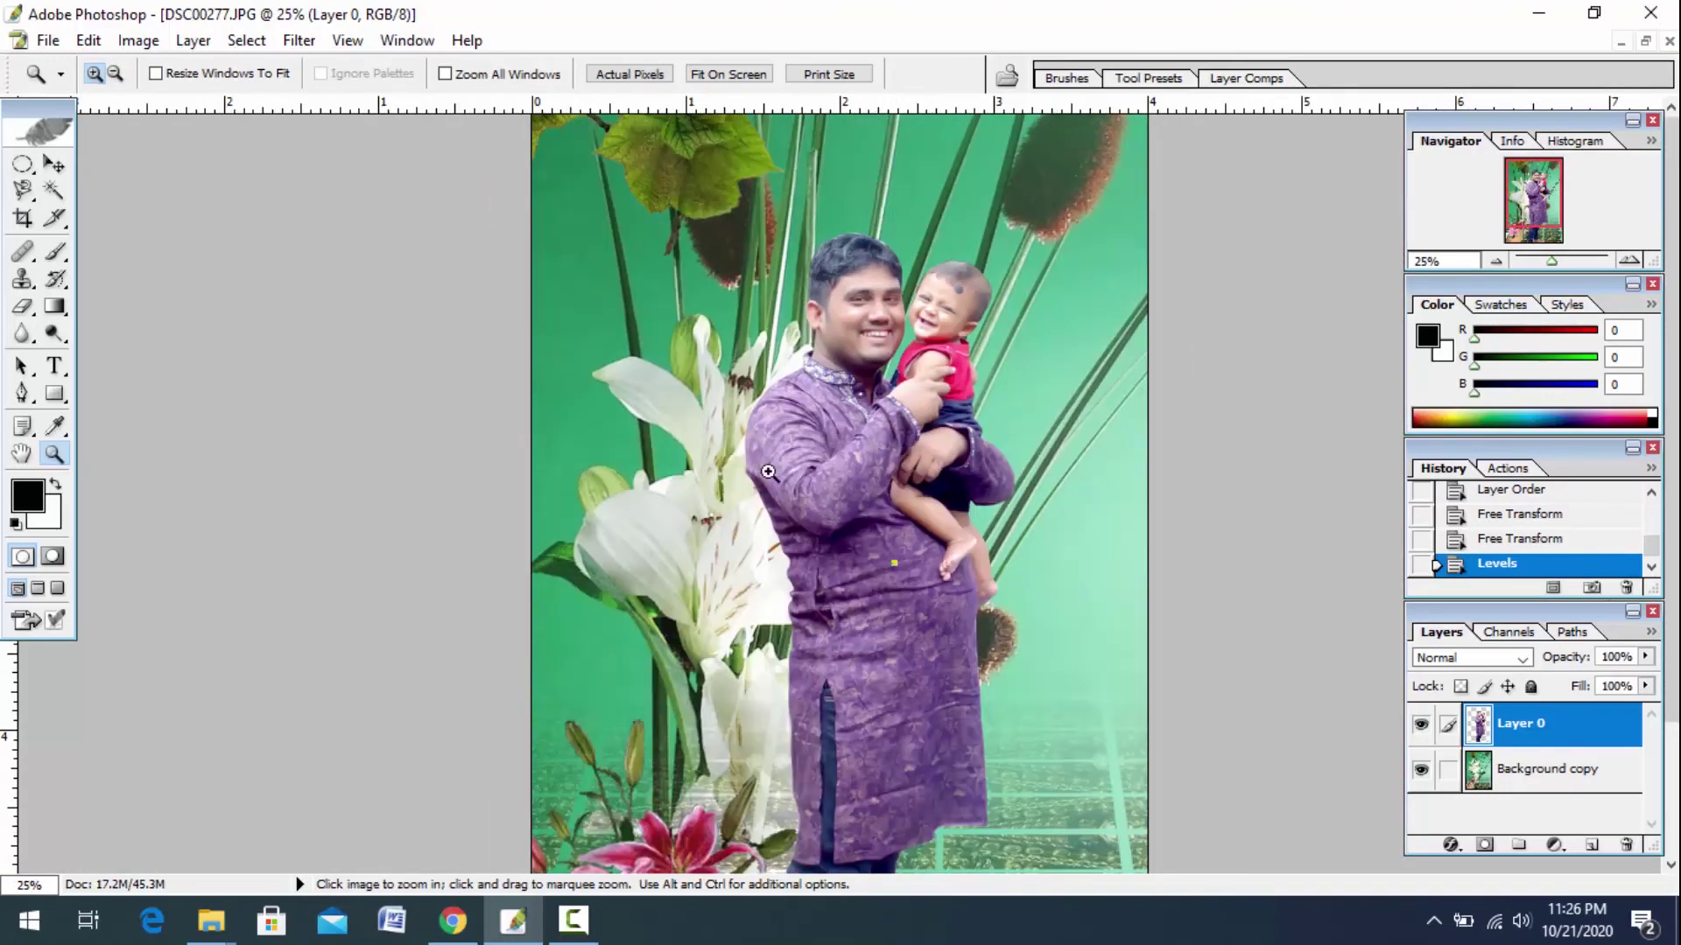
click(792, 390)
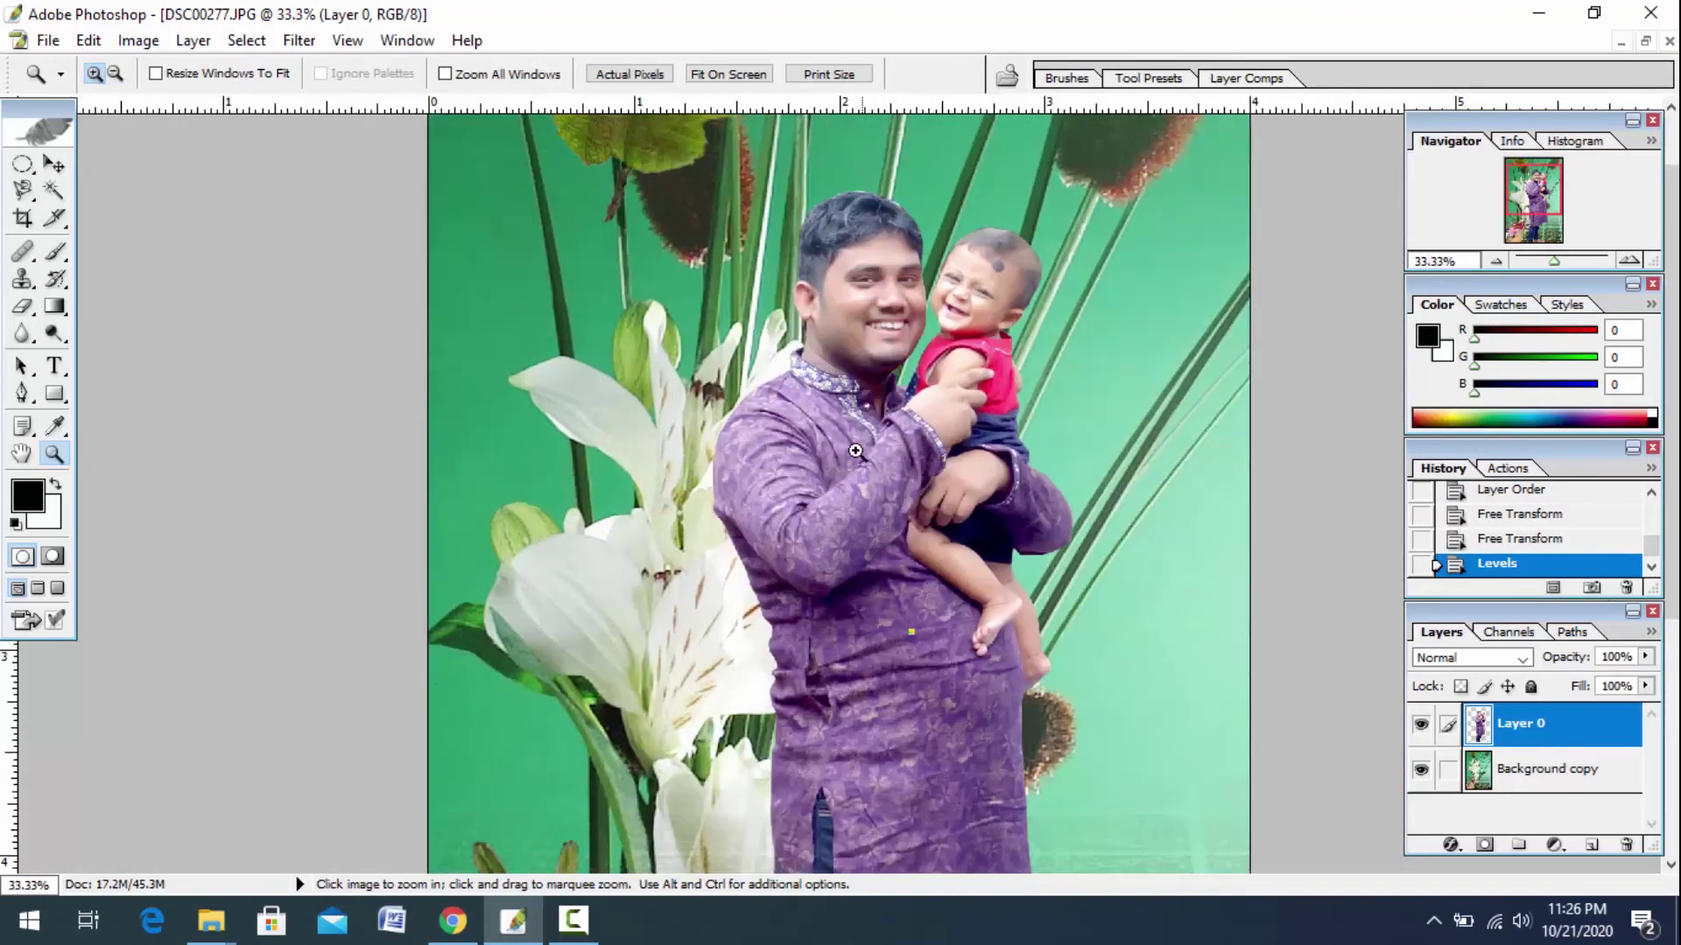
drag(740, 412, 751, 522)
alt+click(751, 521)
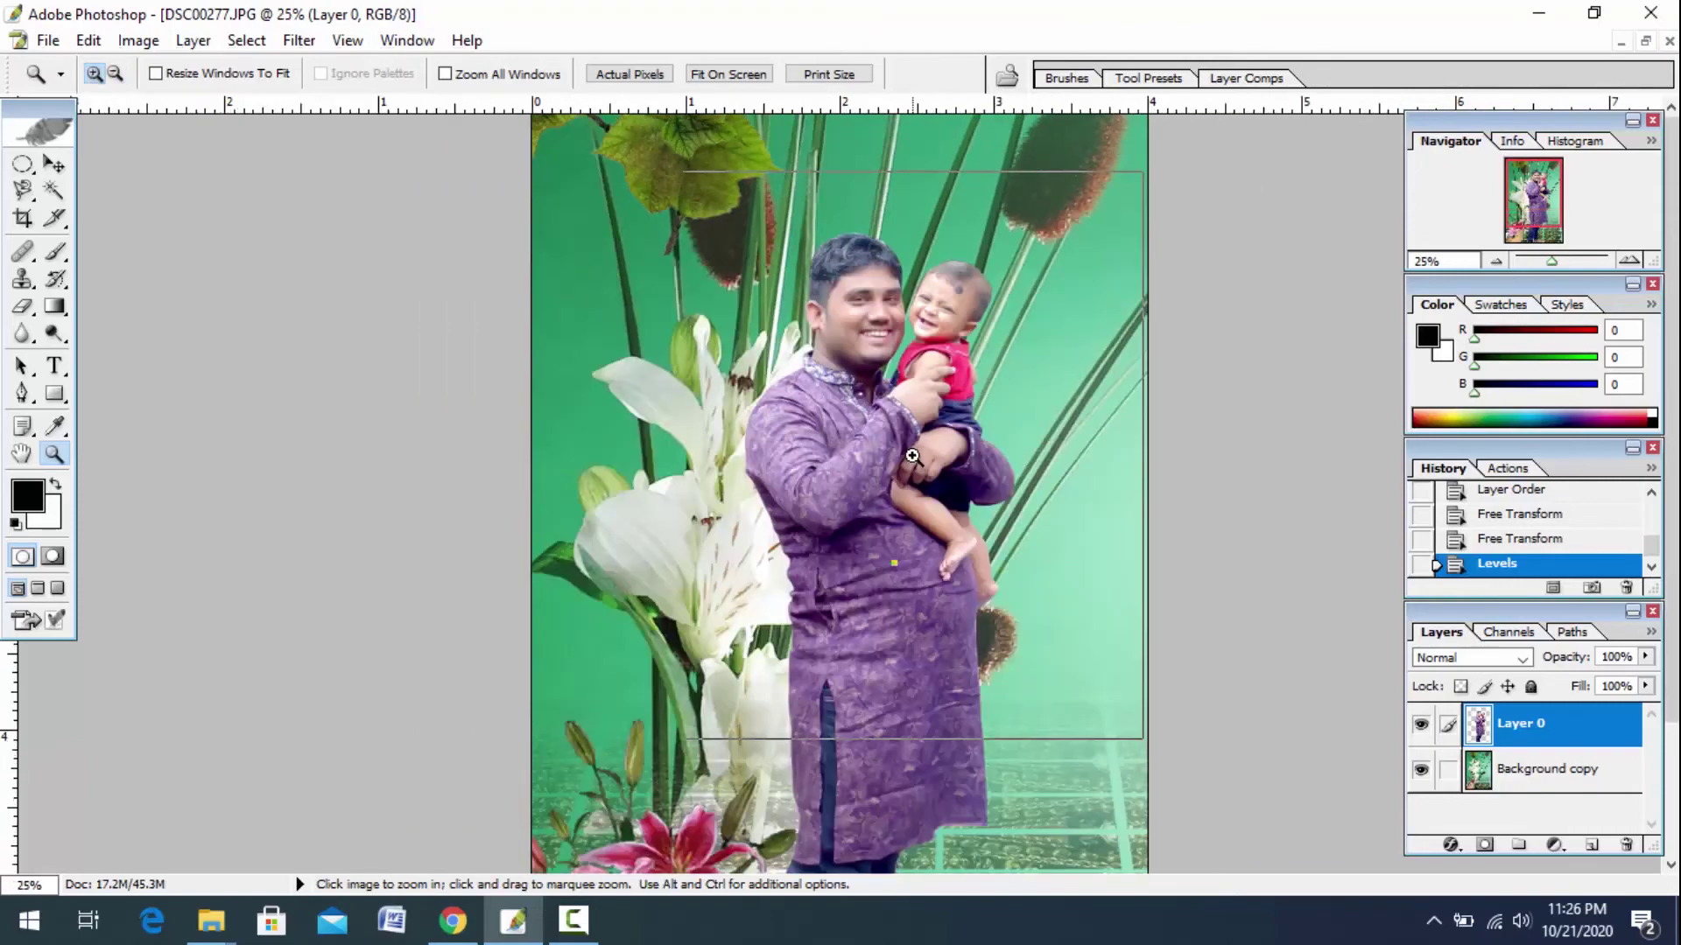
click(788, 438)
click(831, 341)
drag(832, 341, 814, 533)
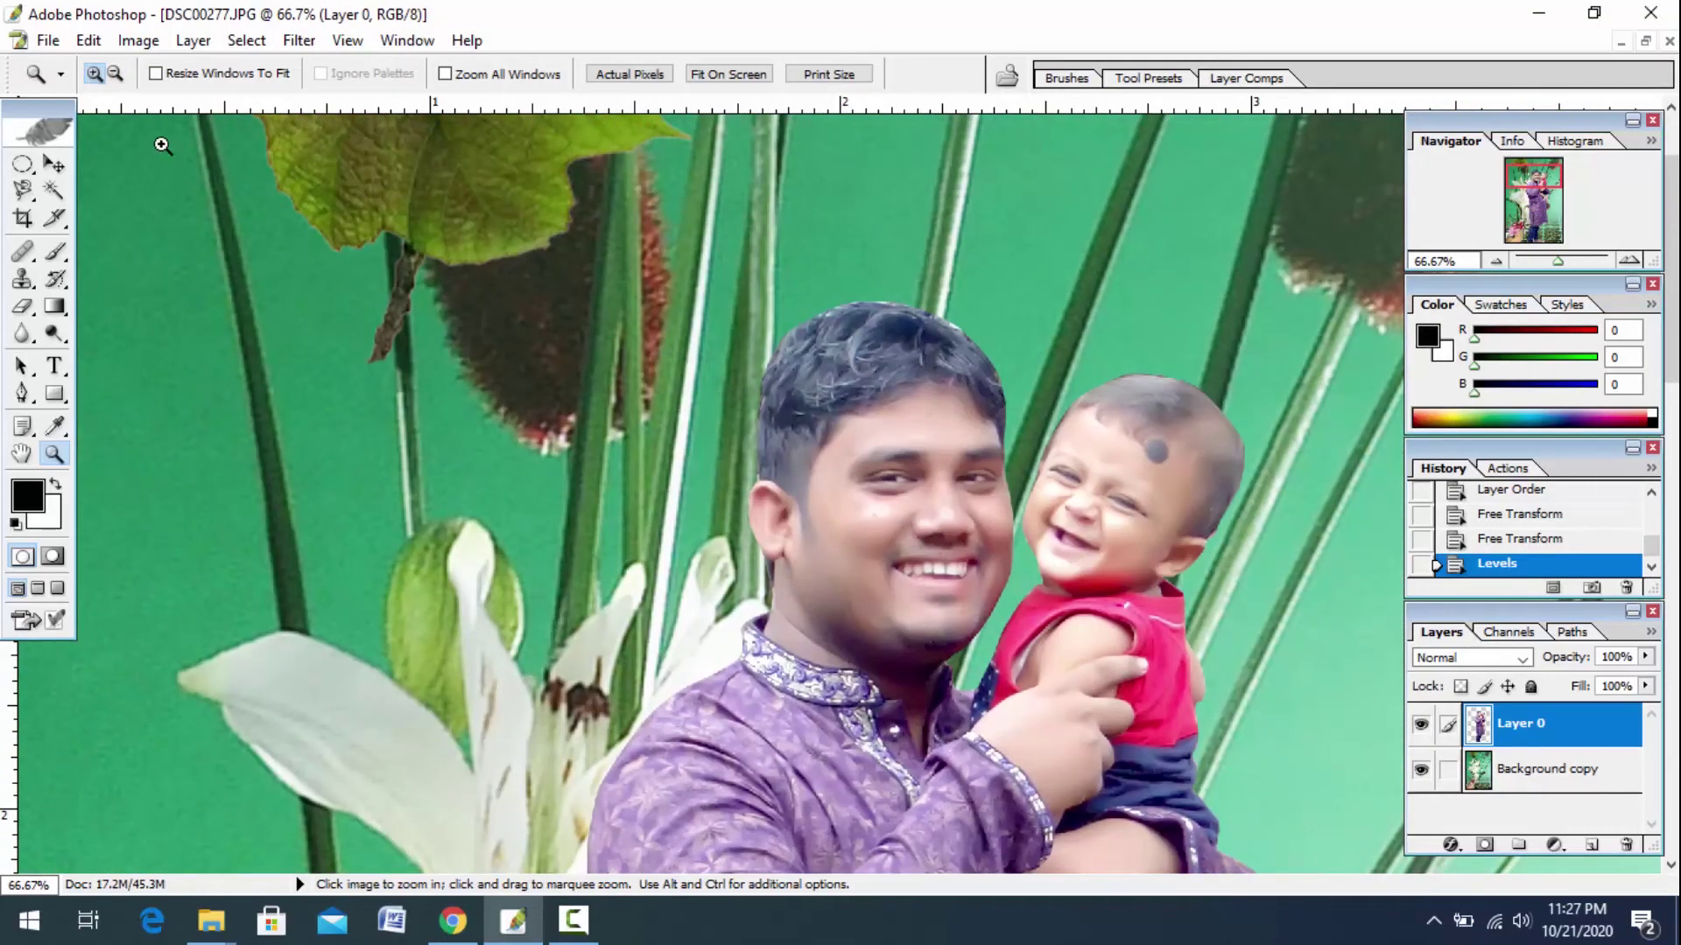
key(v)
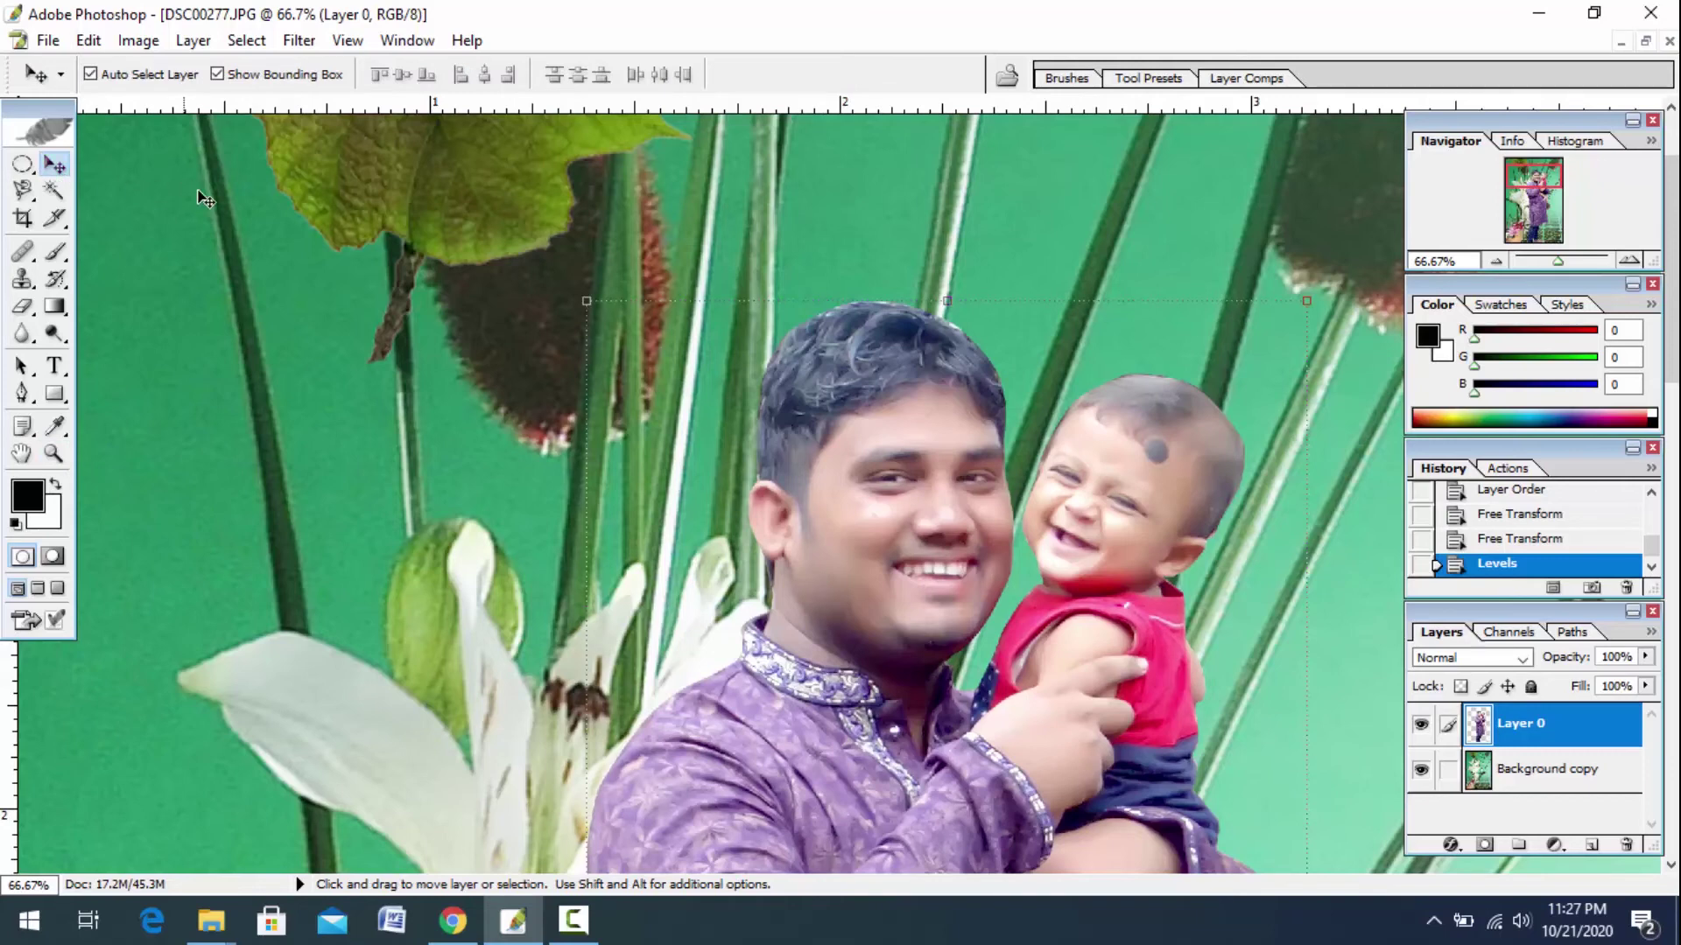
click(1534, 778)
click(1541, 734)
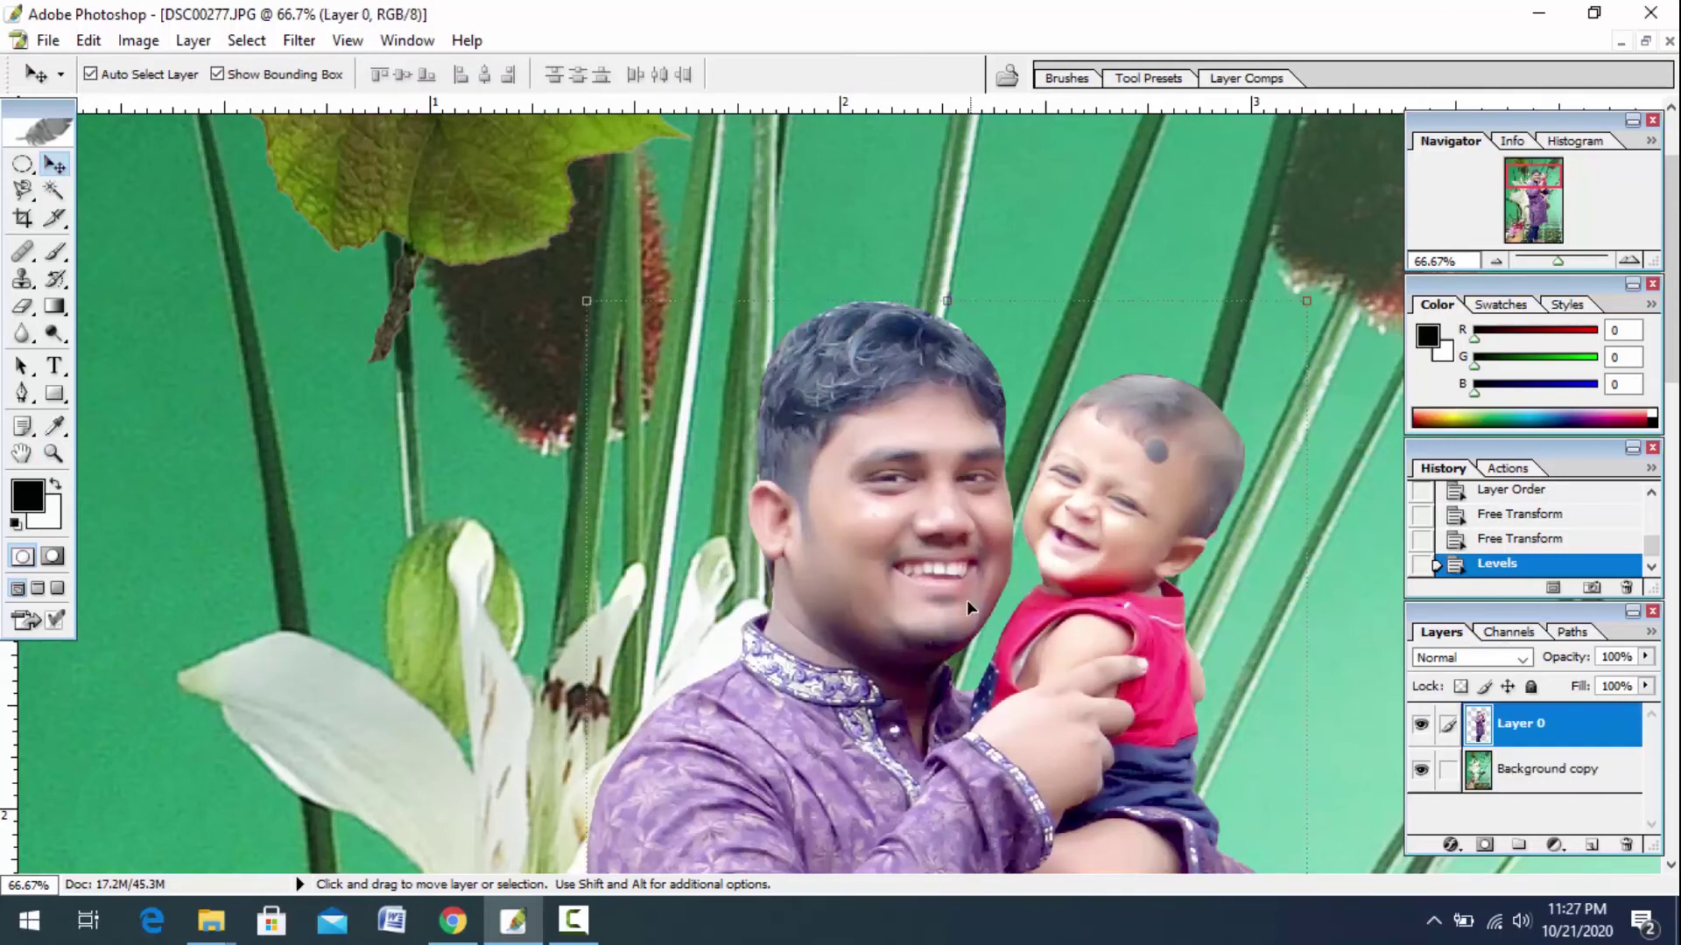
click(54, 452)
alt+click(675, 507)
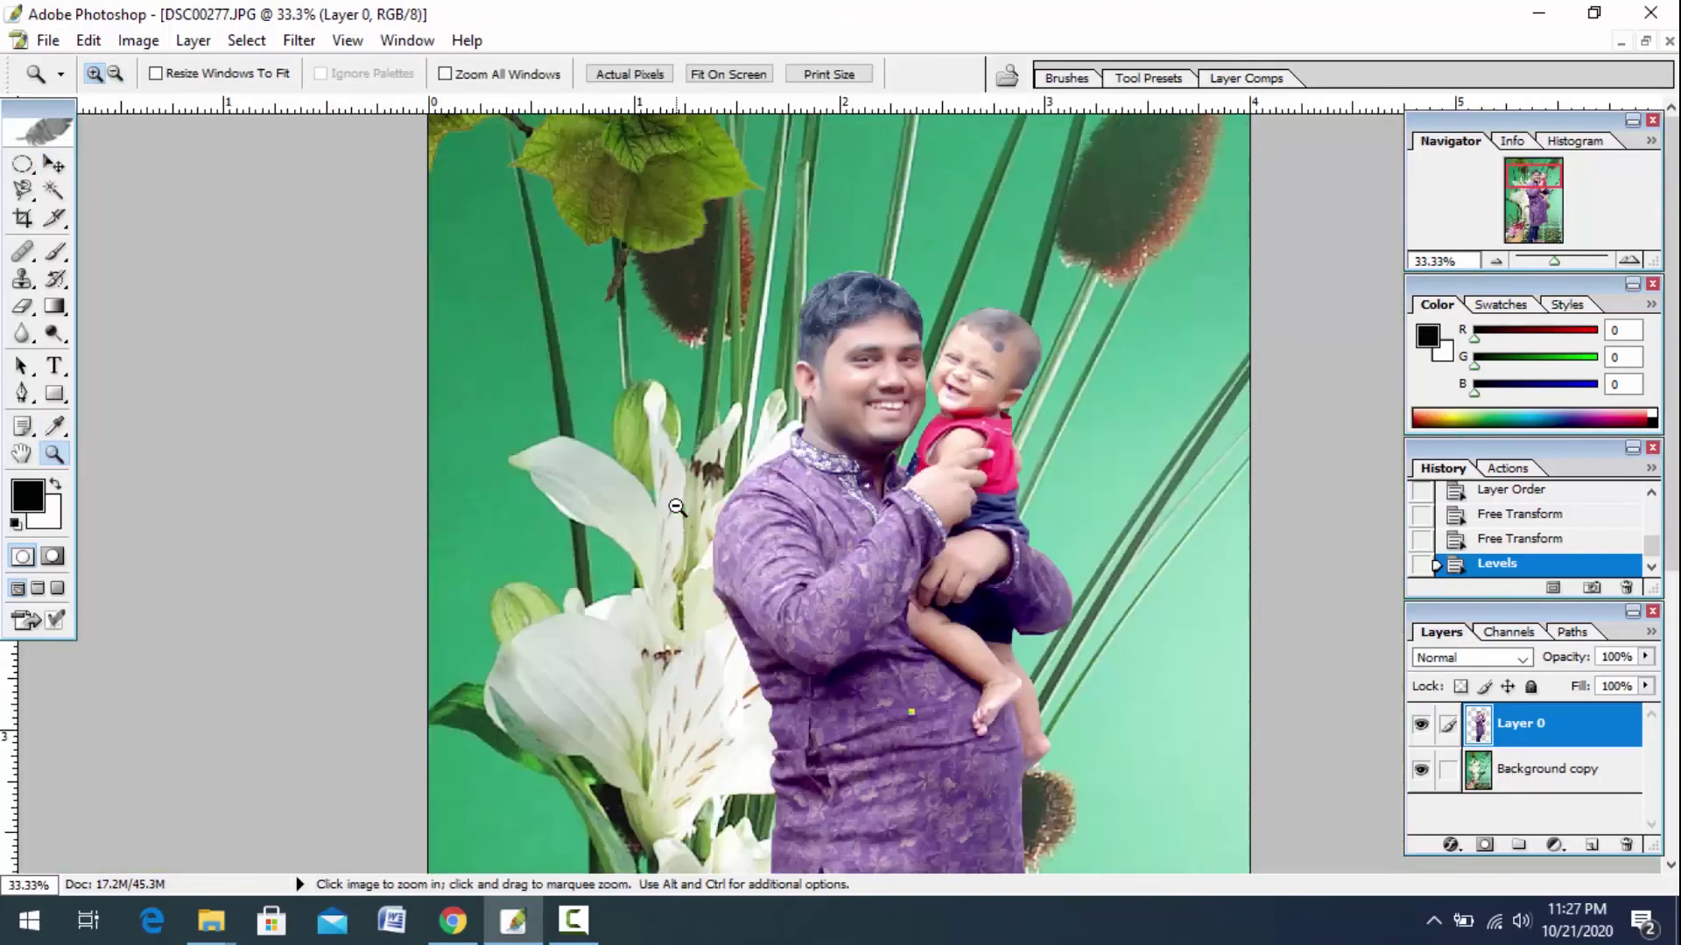
key(ctrl)
click(54, 163)
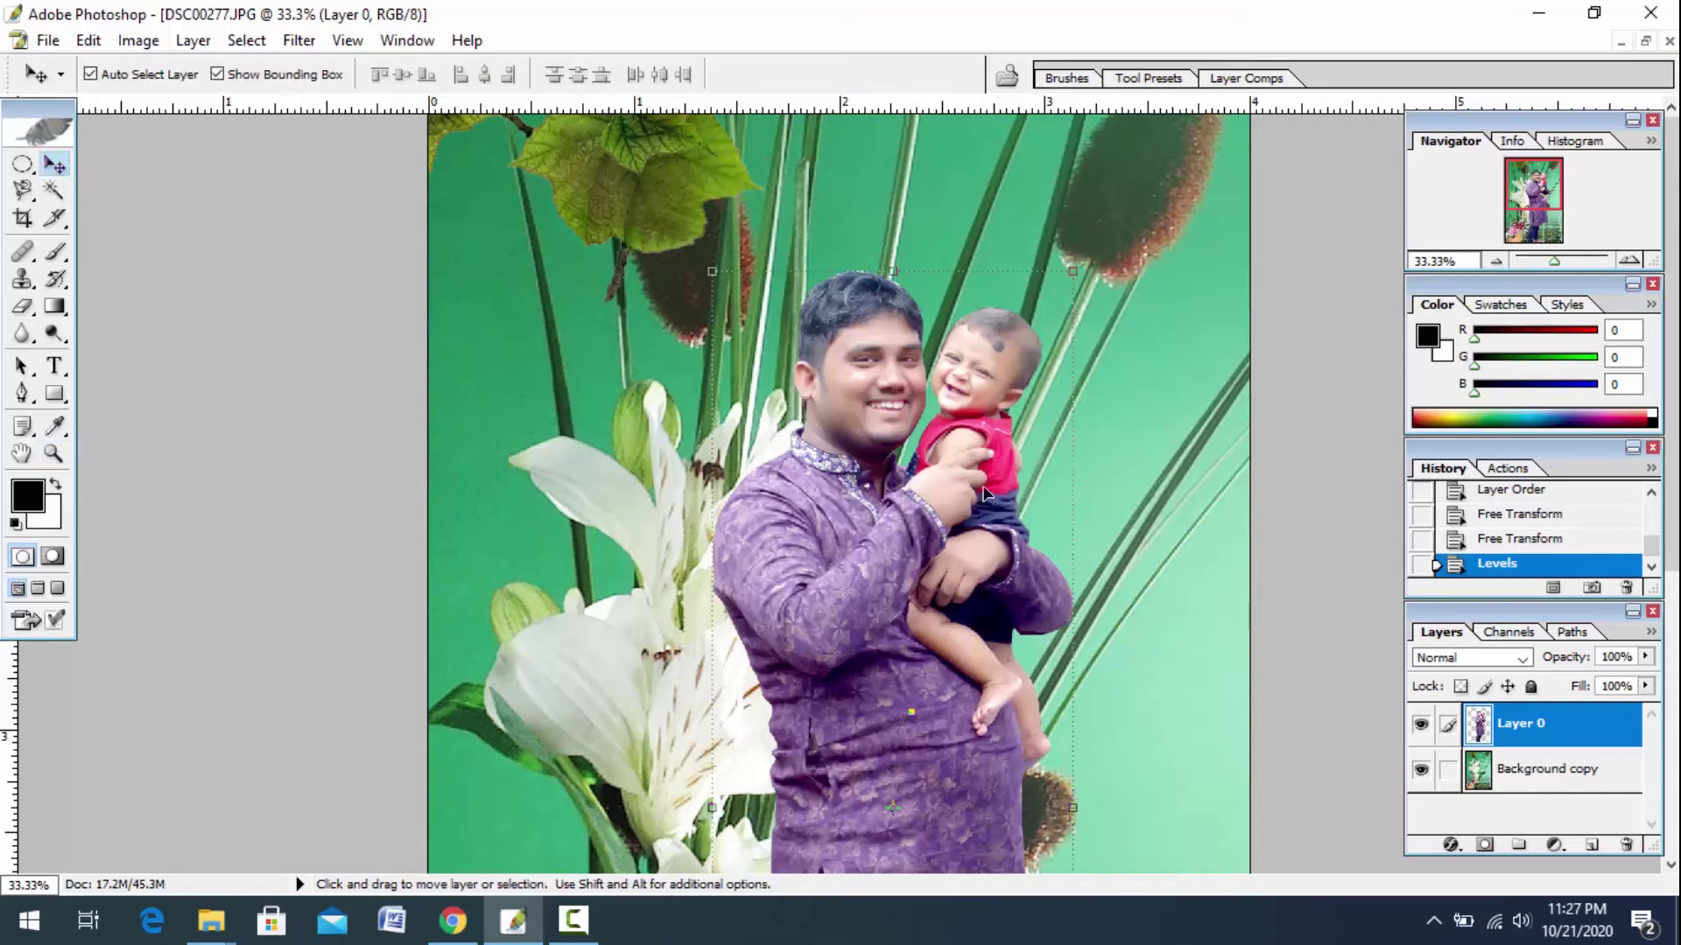
click(138, 40)
mouse_move(193, 103)
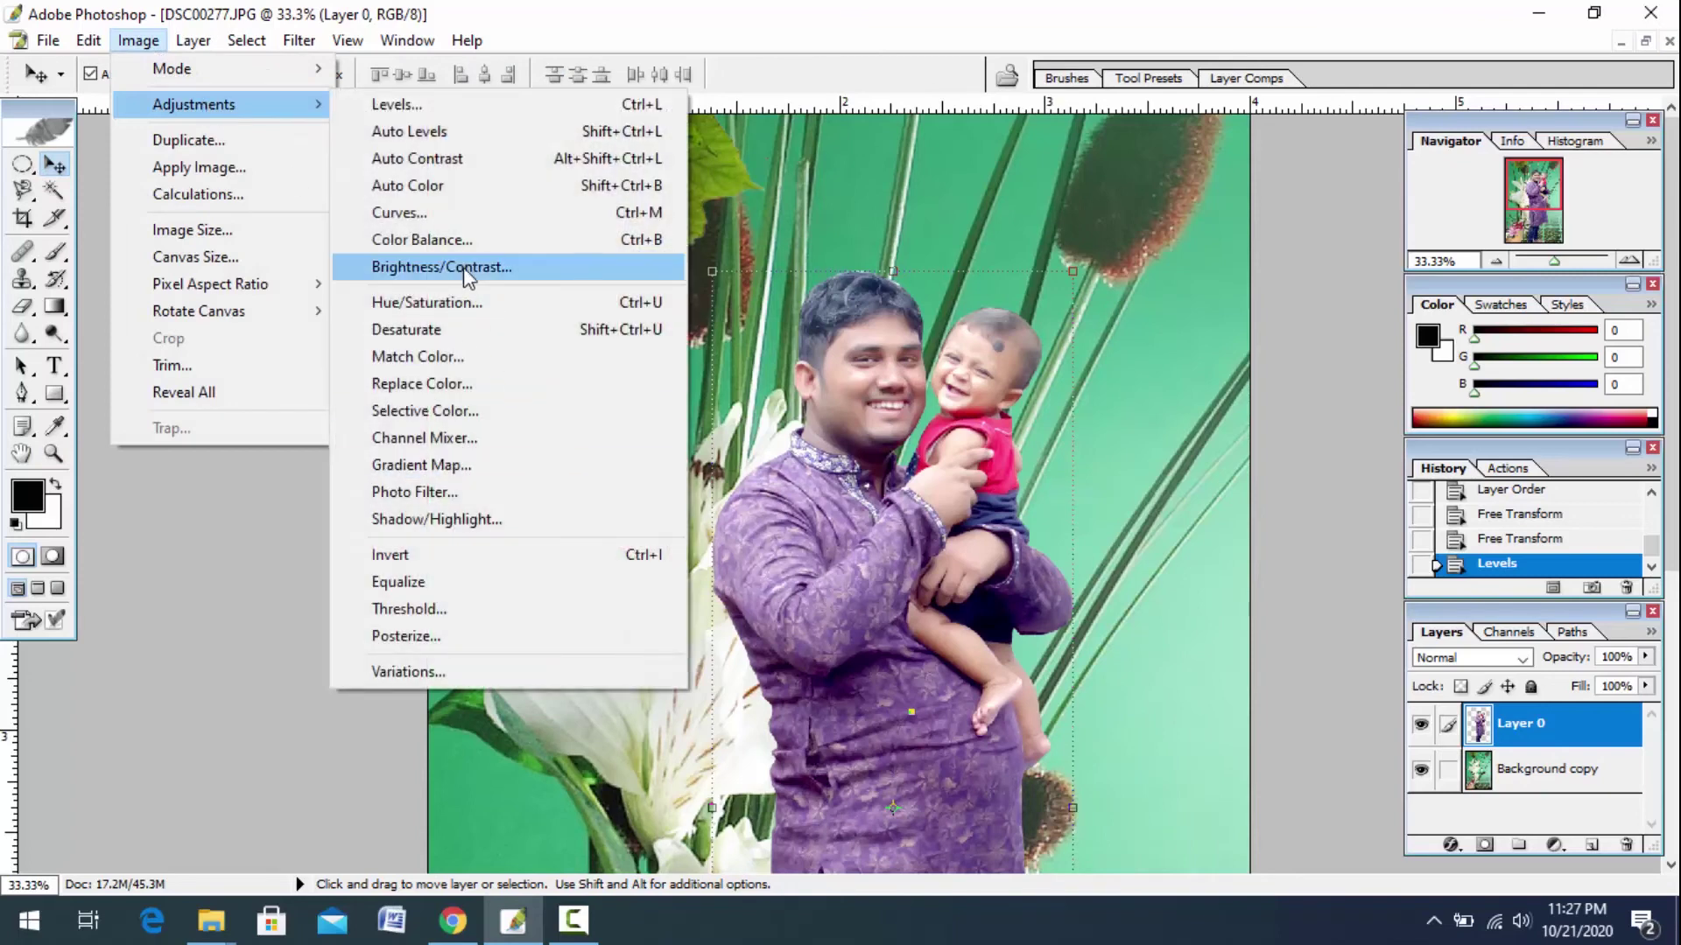
Set Brightness/Contrast on the cut-out layer to brightness +13 and contrast about +4.
click(464, 266)
drag(779, 385, 1200, 381)
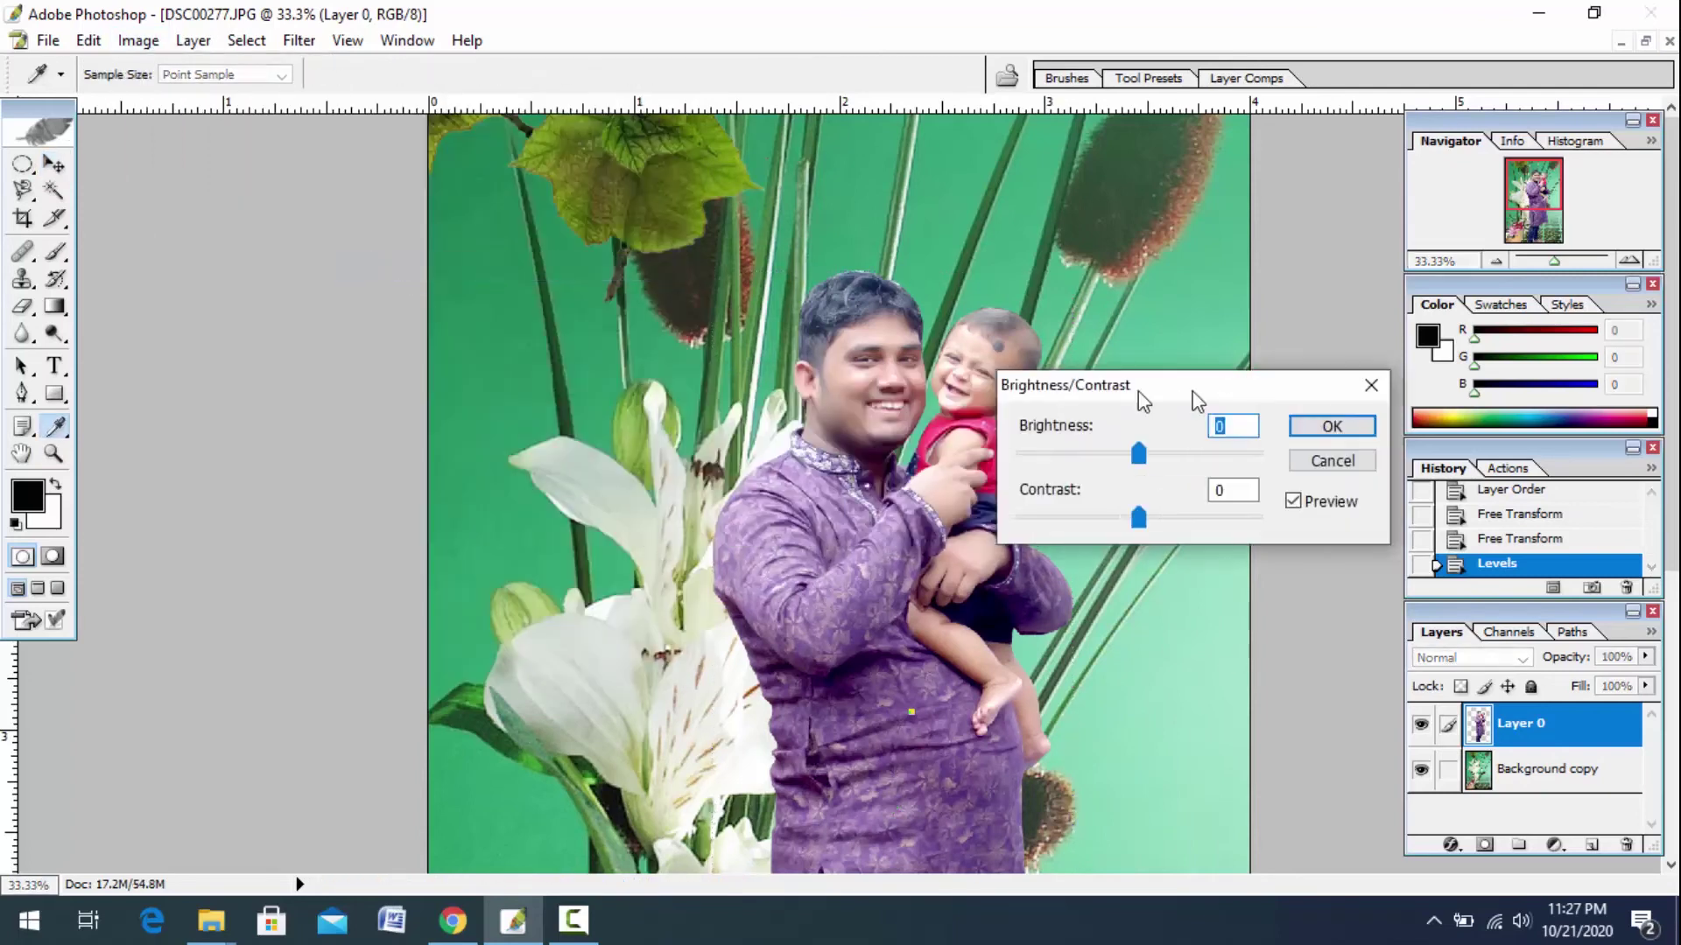
drag(1205, 452, 1223, 452)
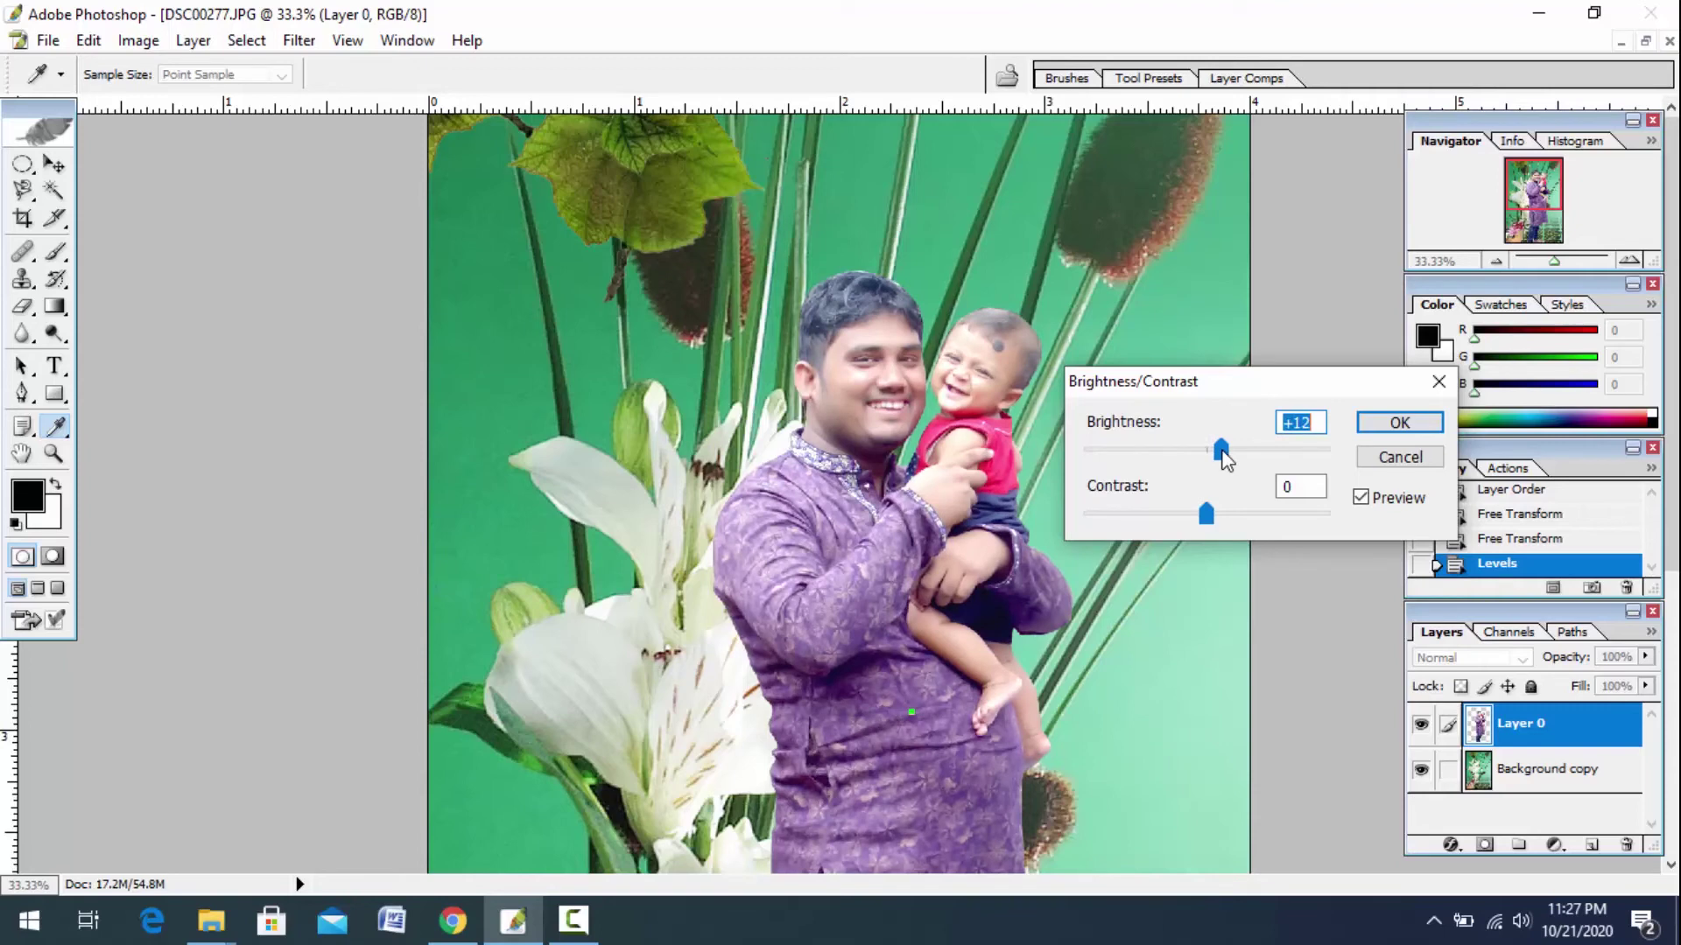
drag(1223, 452, 1225, 453)
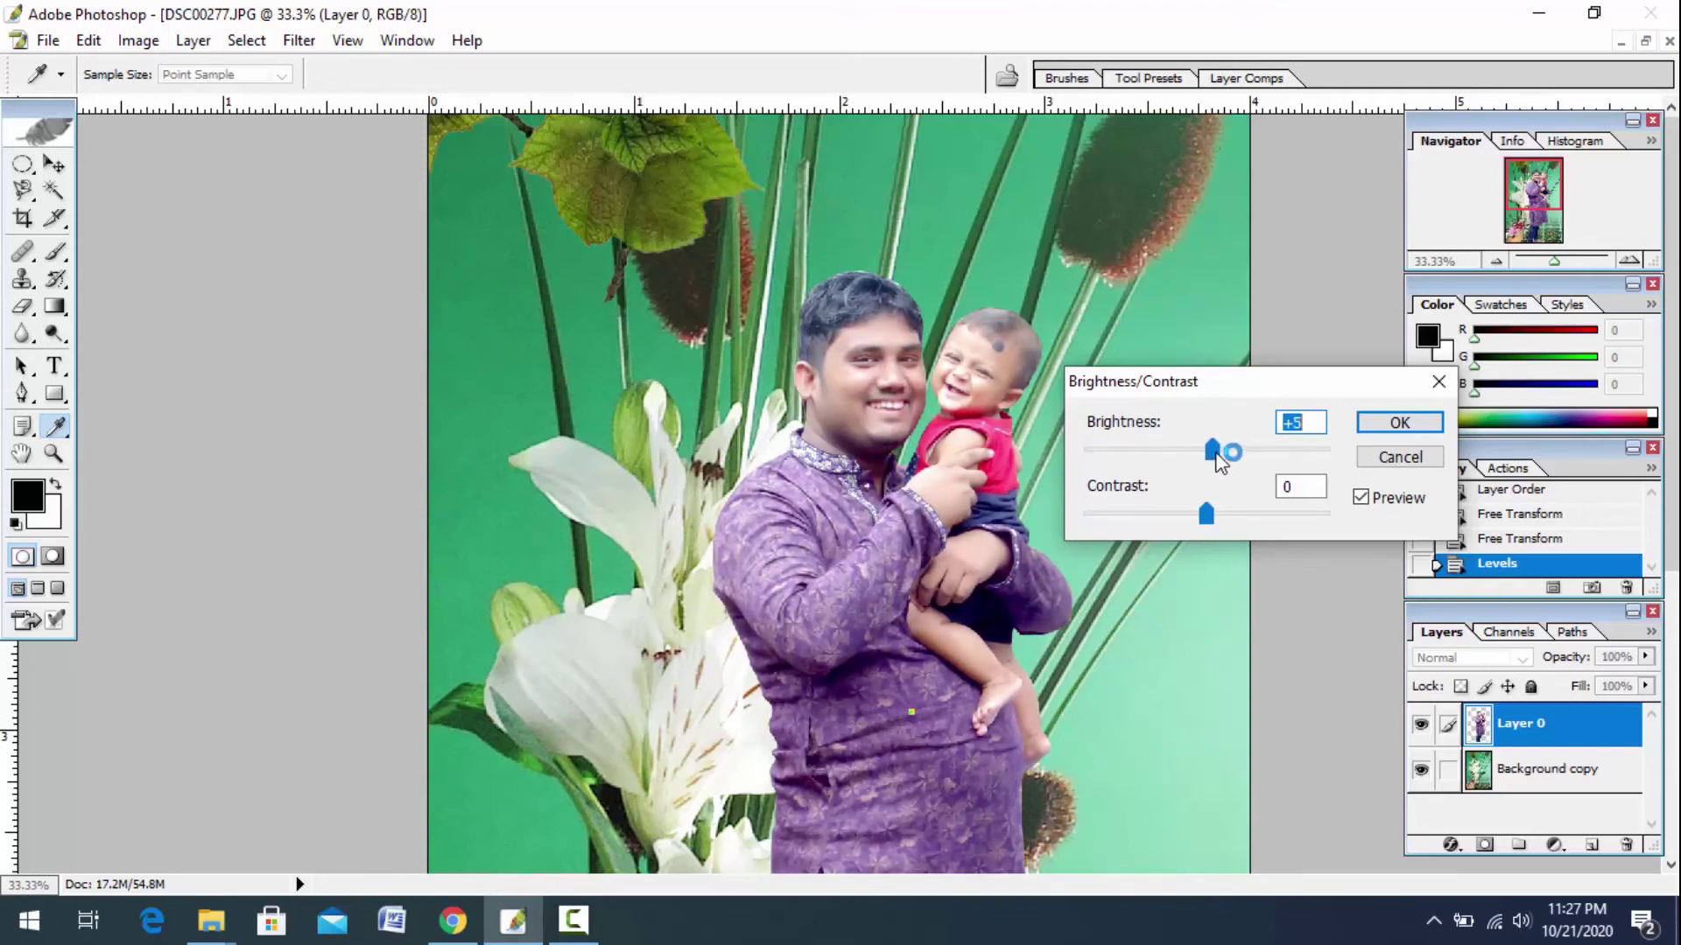
drag(1206, 514, 1210, 514)
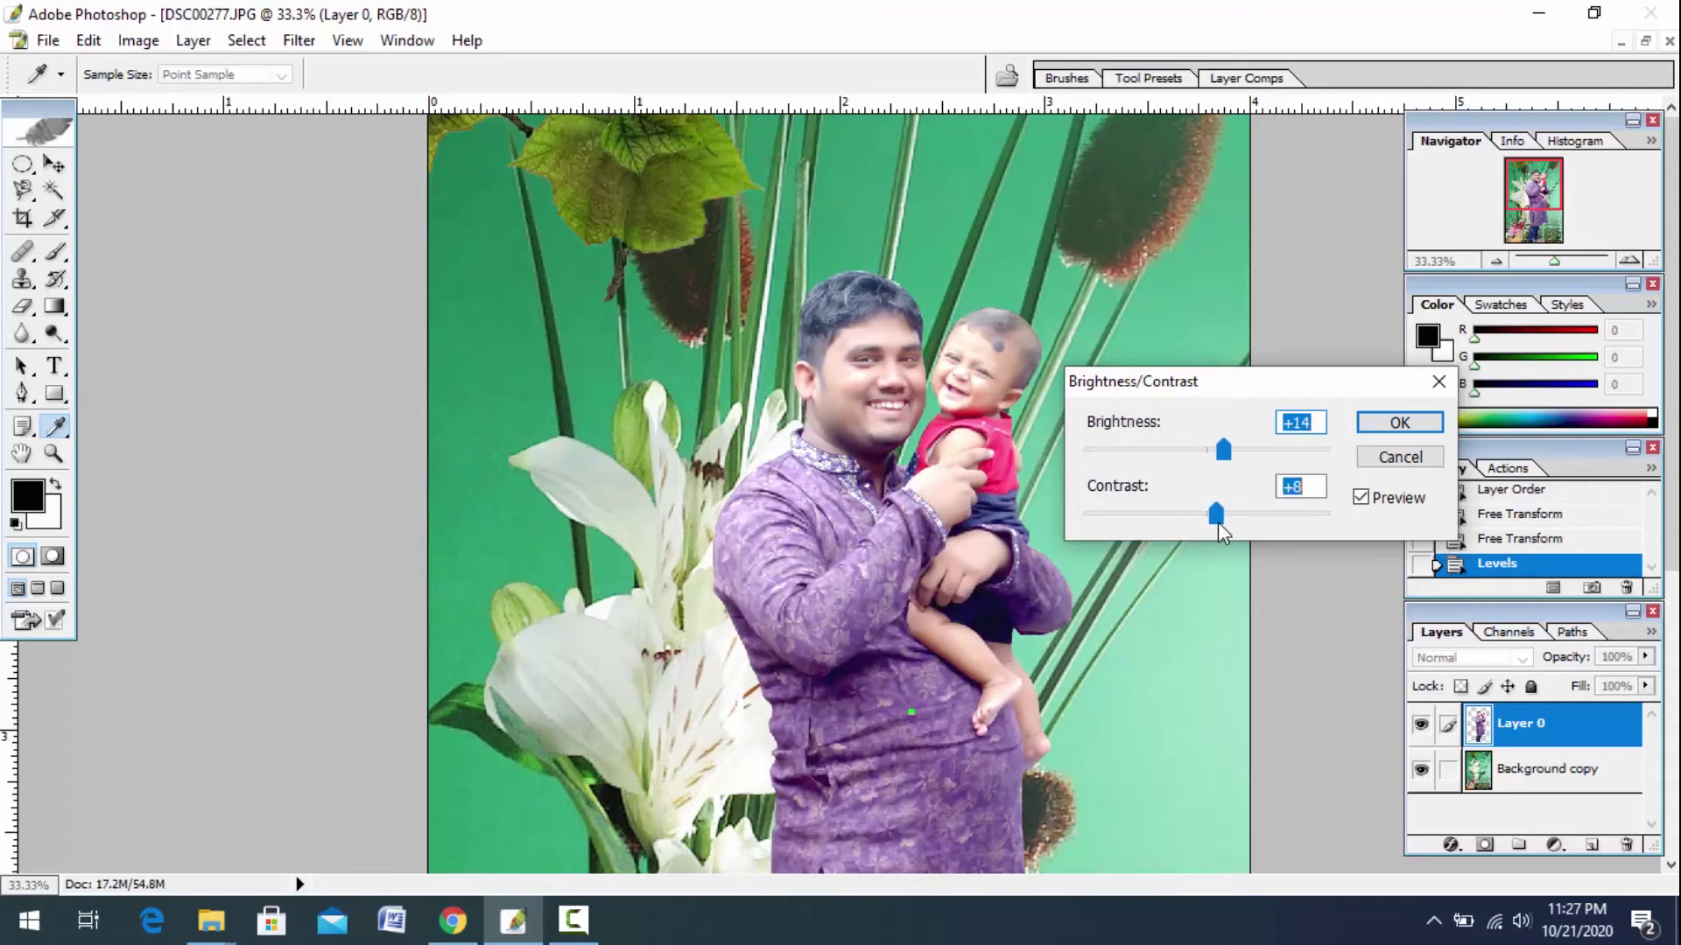
click(1221, 455)
Confirm the Brightness/Contrast change and cancel an accidental Duplicate Image dialog.
click(1398, 422)
key(v)
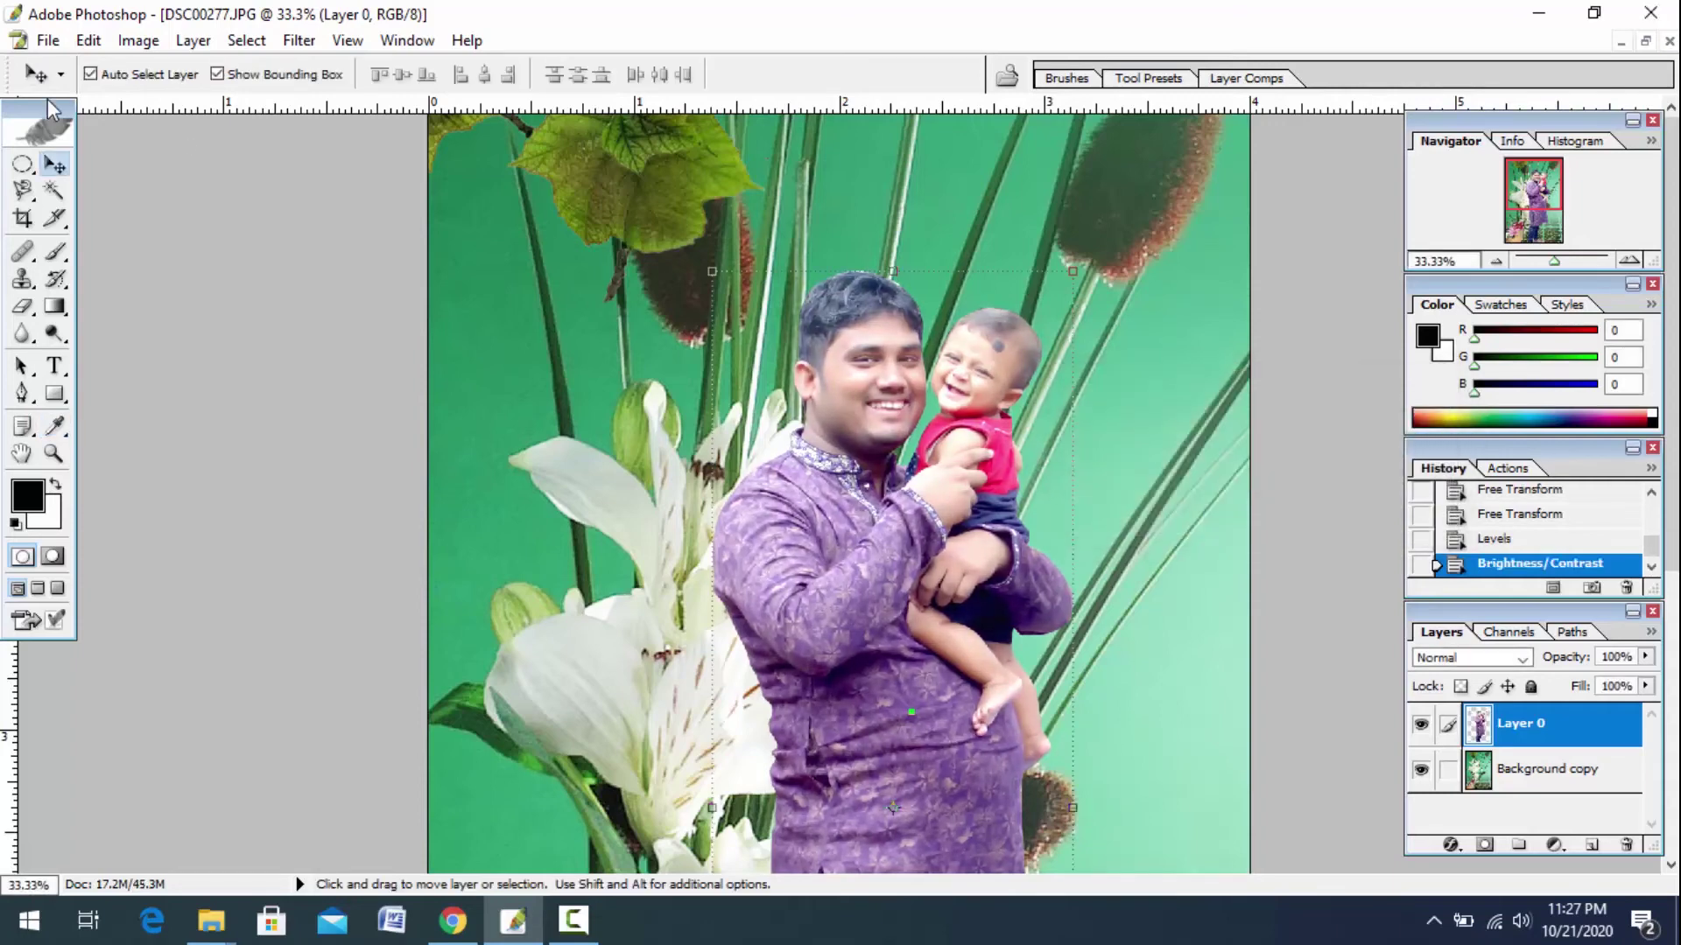
click(138, 41)
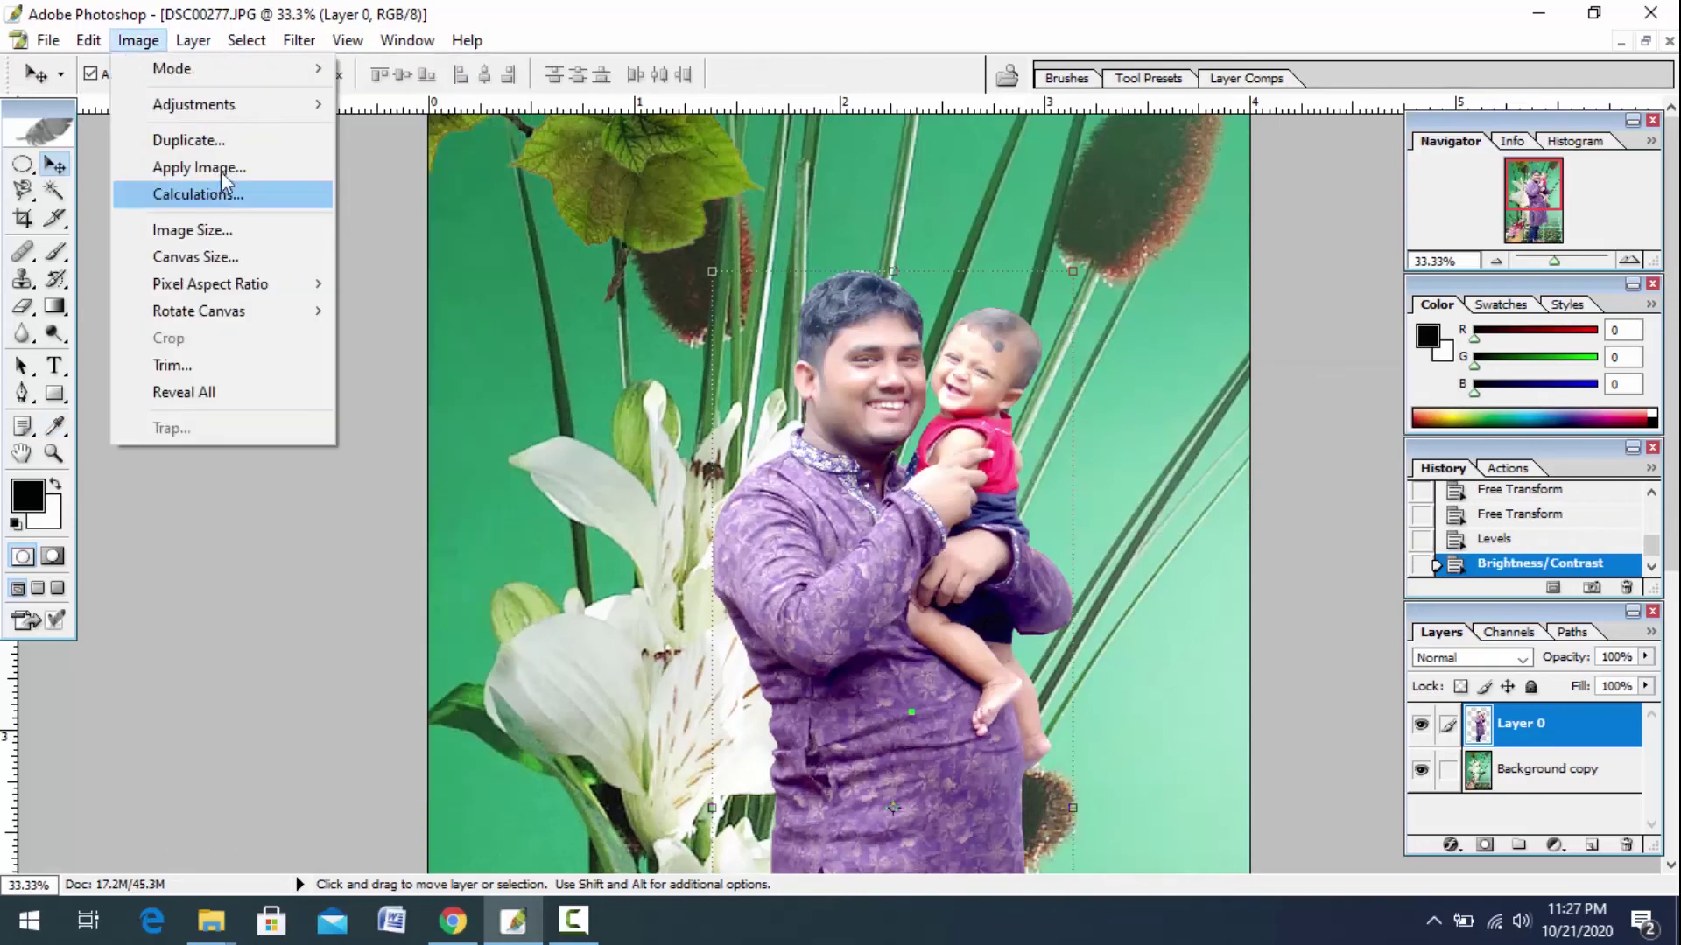
click(219, 138)
click(1038, 475)
mouse_move(193, 103)
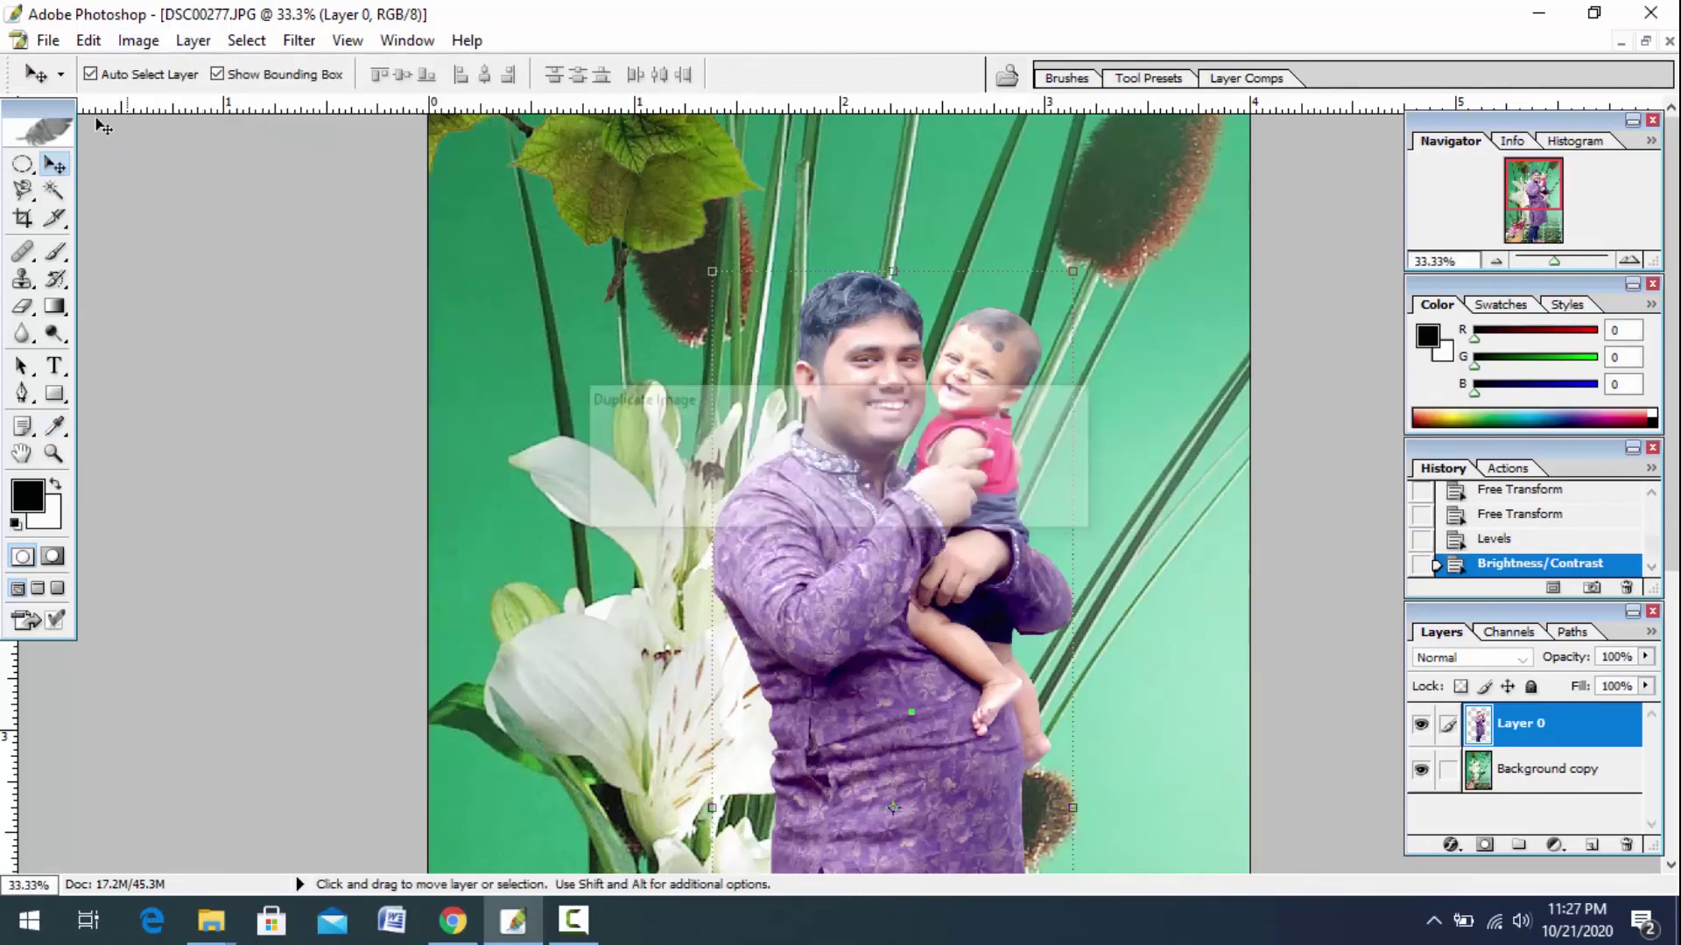
Apply Selective Color on Reds: cyan +17, magenta +48, yellow +13, black +15.
click(139, 40)
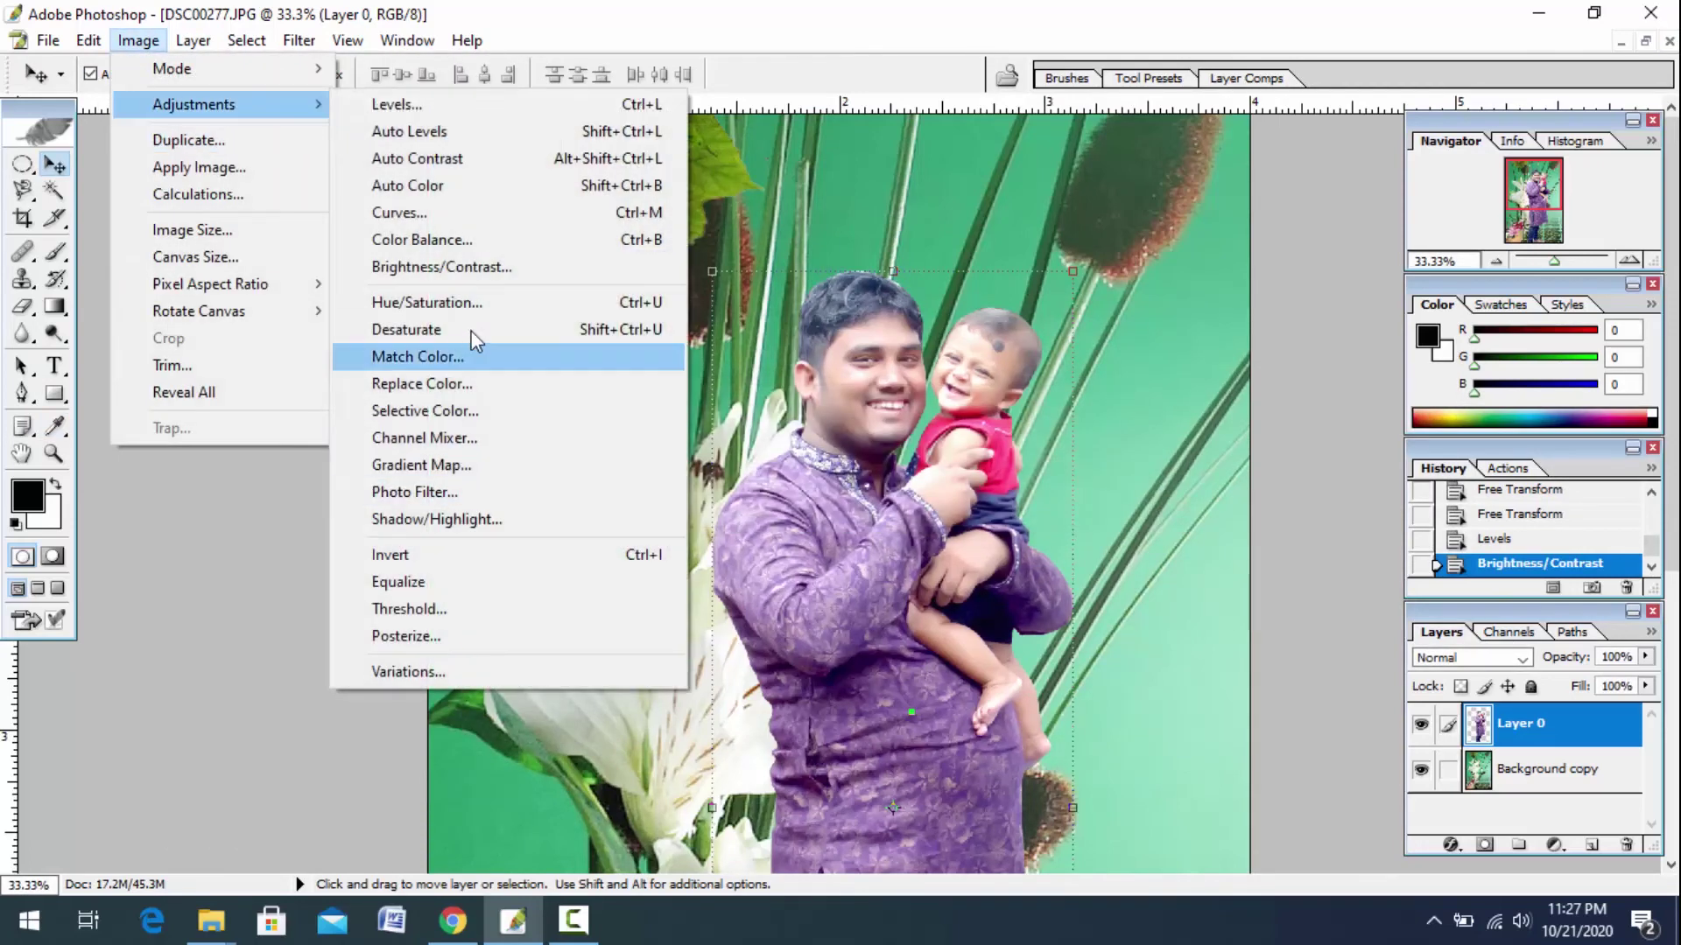
click(448, 410)
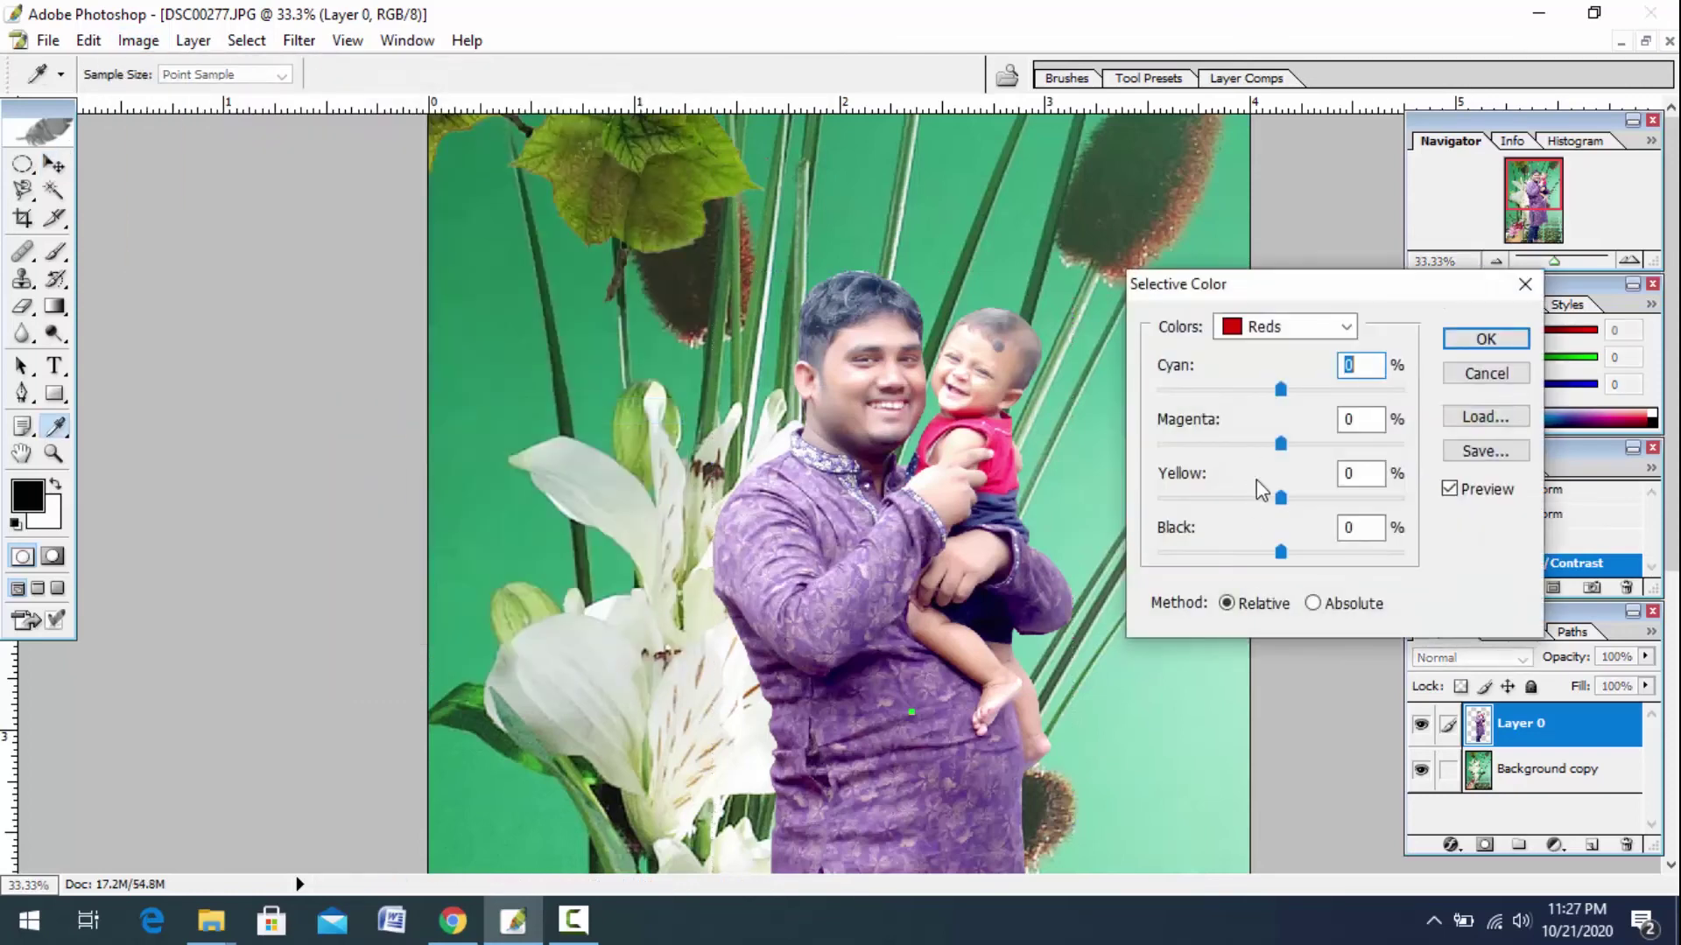
mouse_move(1280, 552)
mouse_down()
mouse_move(1344, 552)
mouse_move(1299, 552)
mouse_up()
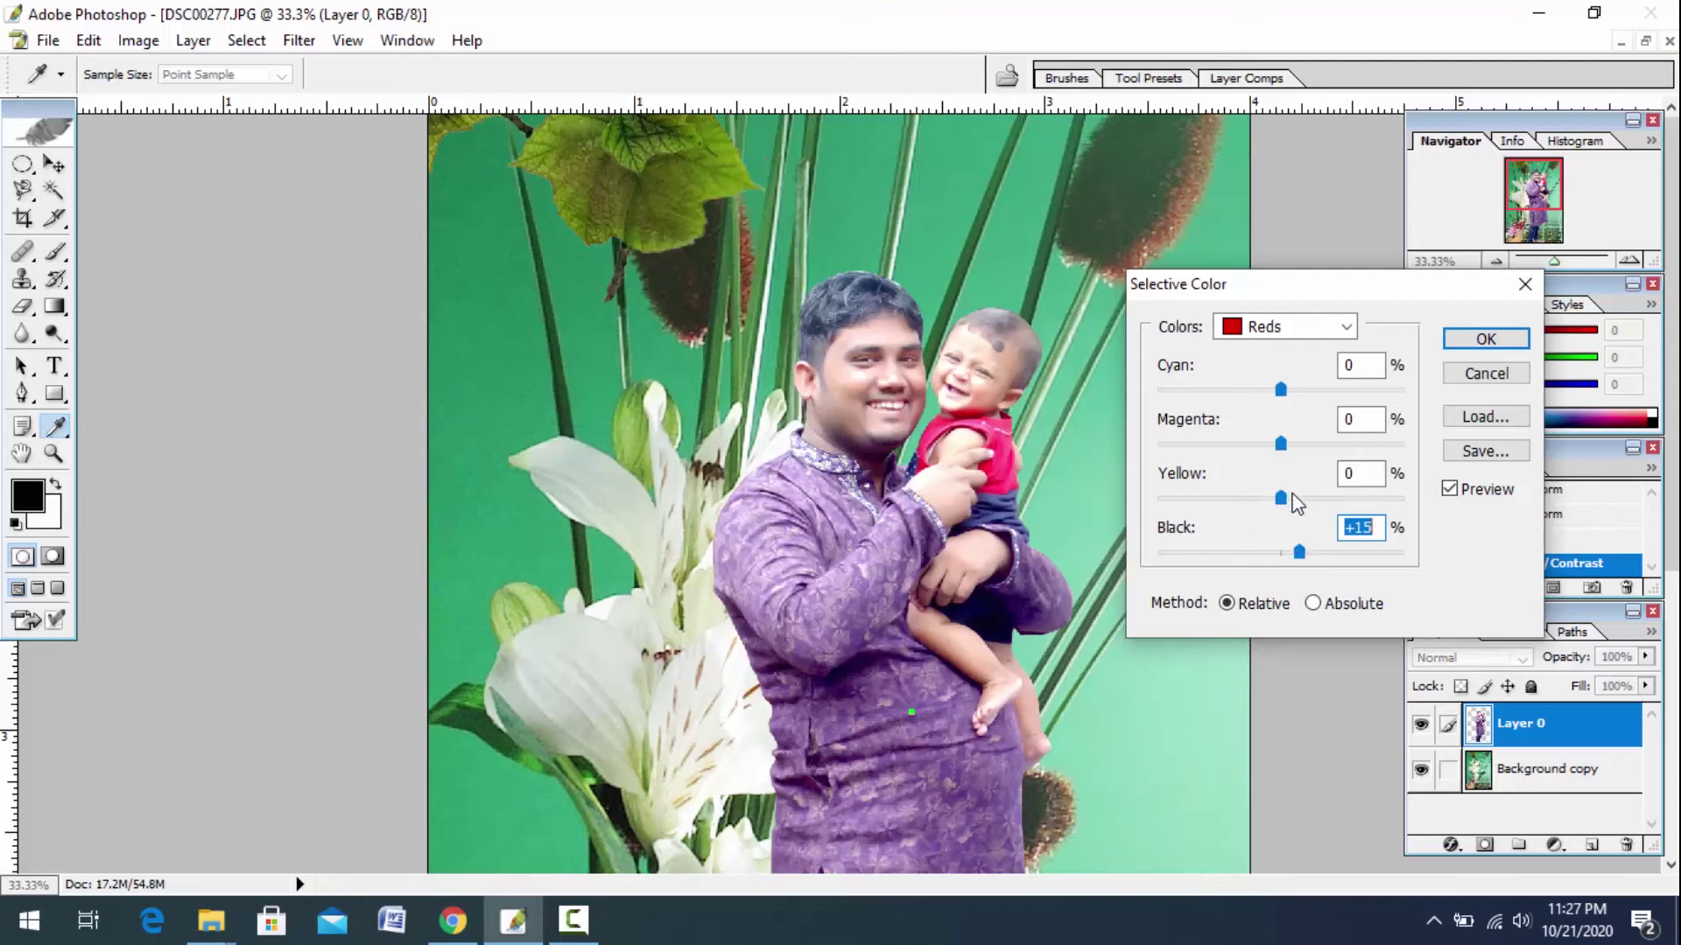
drag(1291, 495, 1329, 444)
key(Up)
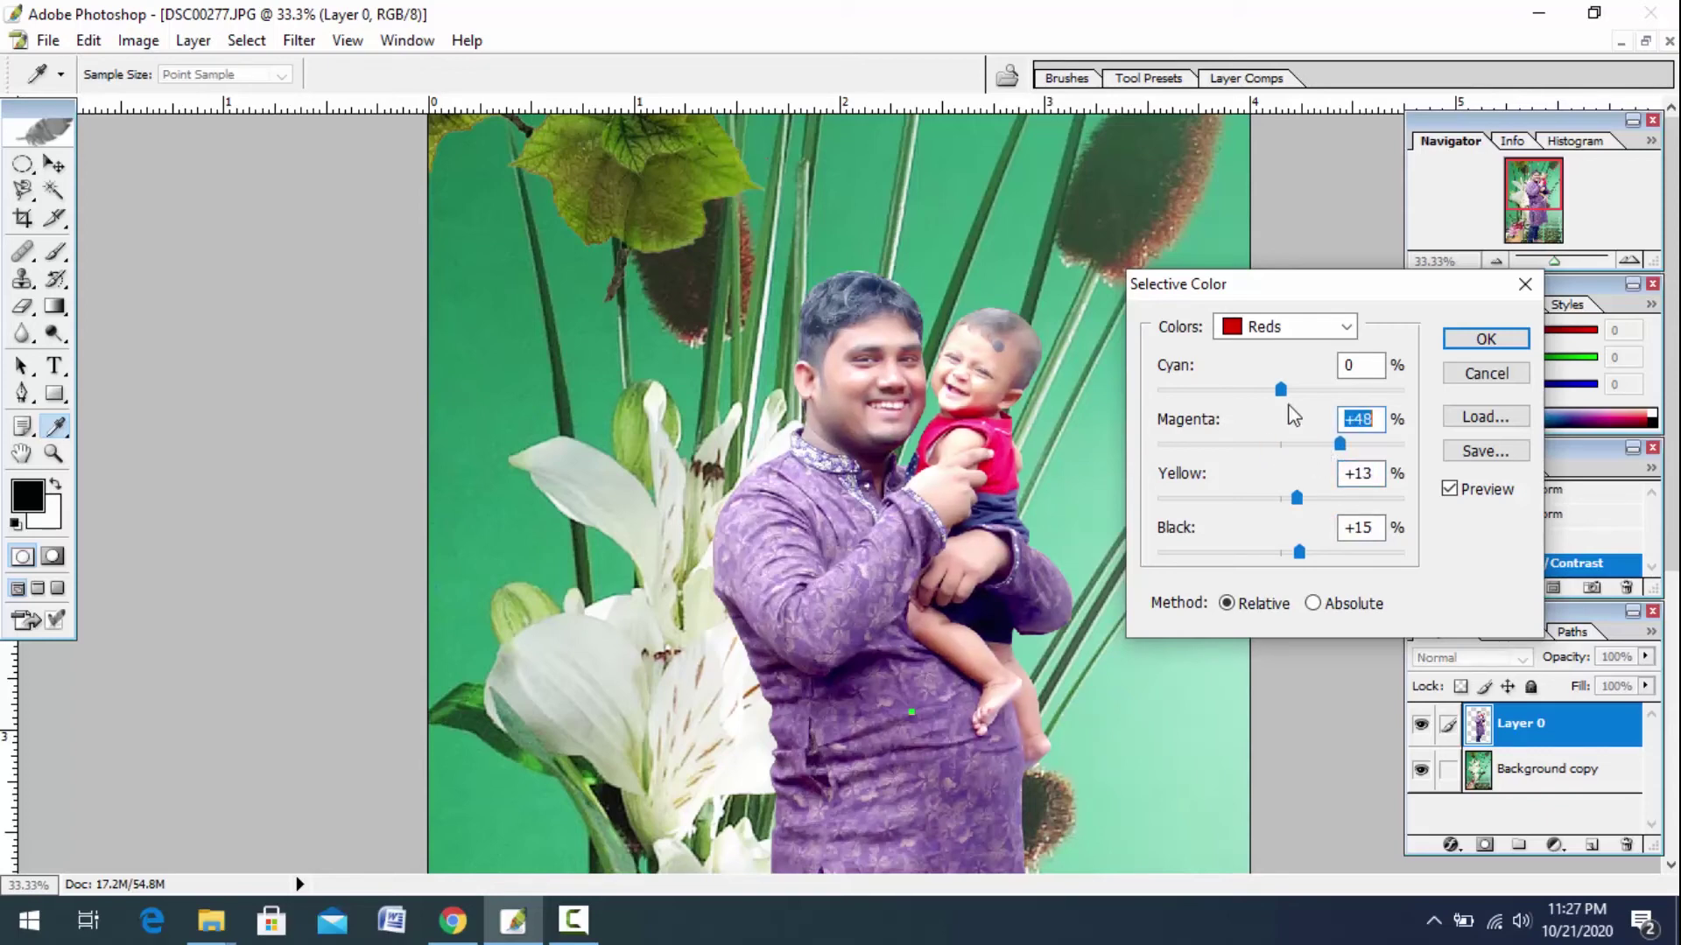
drag(1279, 388, 1299, 389)
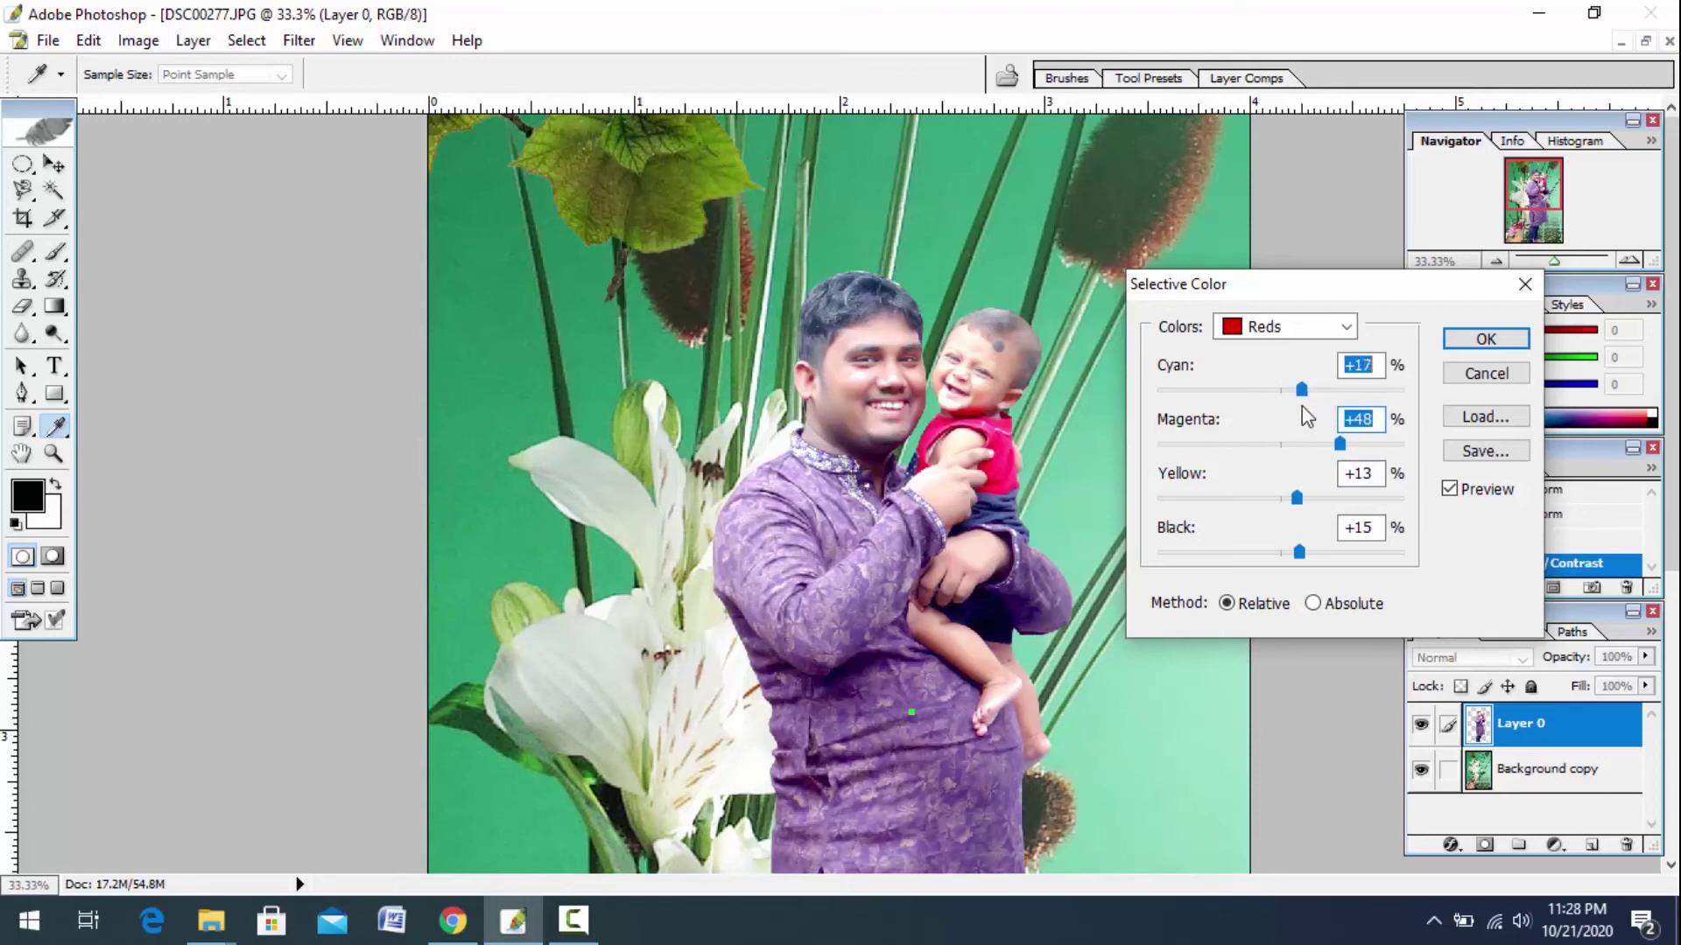
click(1480, 343)
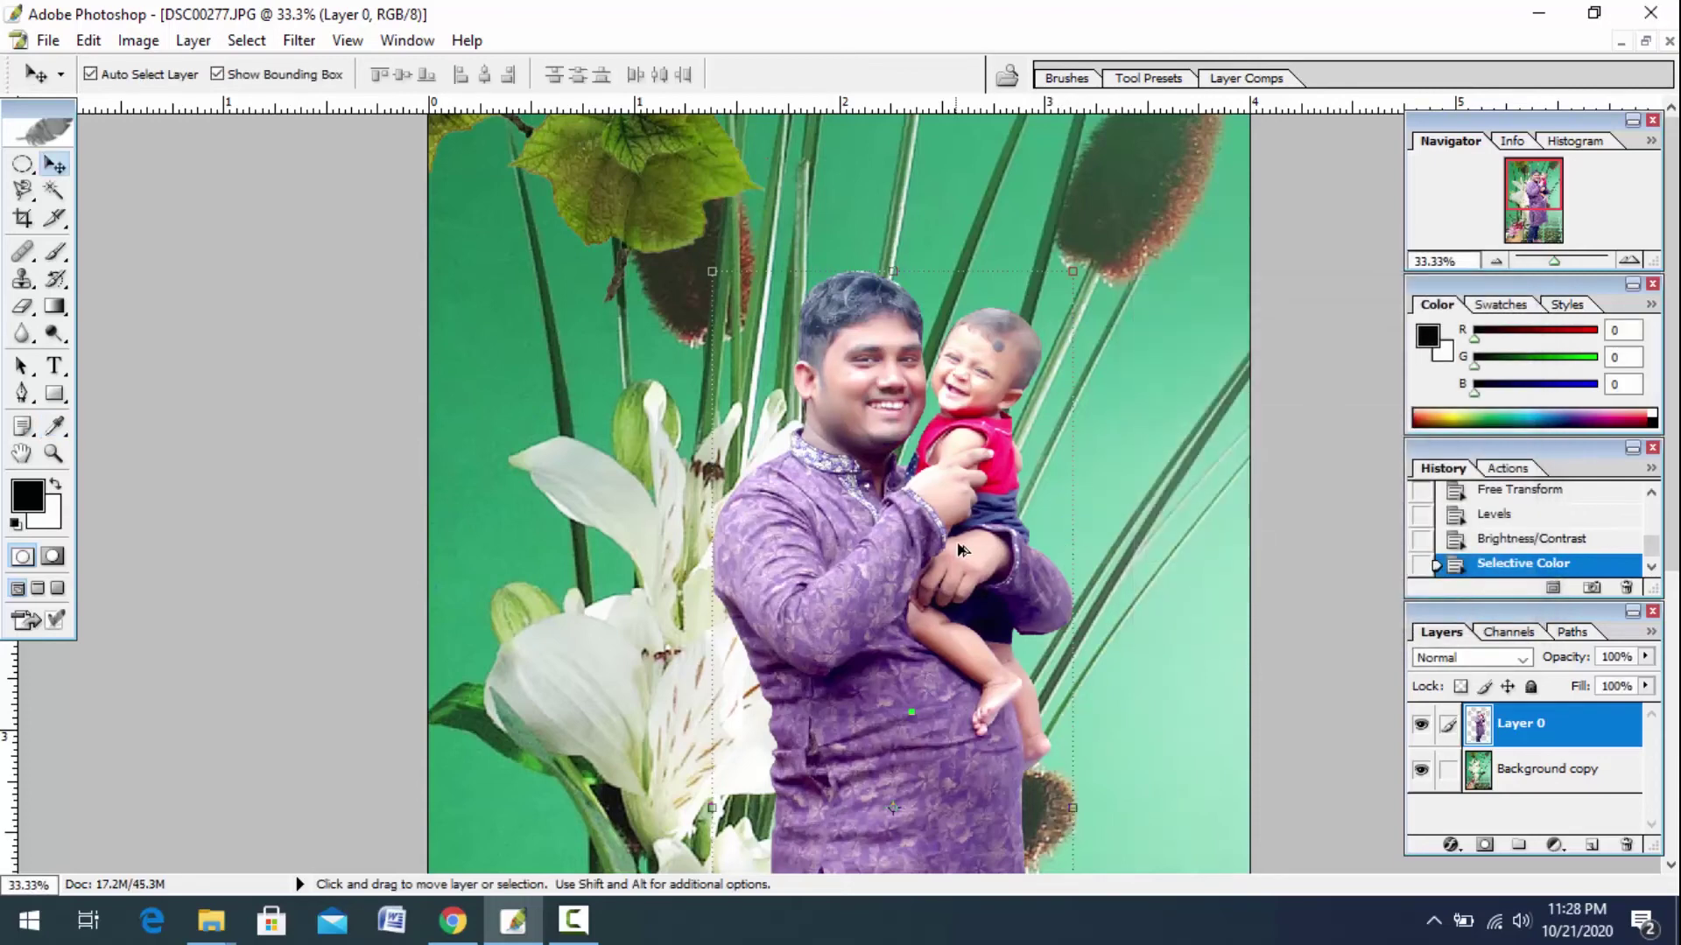
Zoom to 66.7% to check the figures, back out to 25%, and open Image adjustments.
click(53, 453)
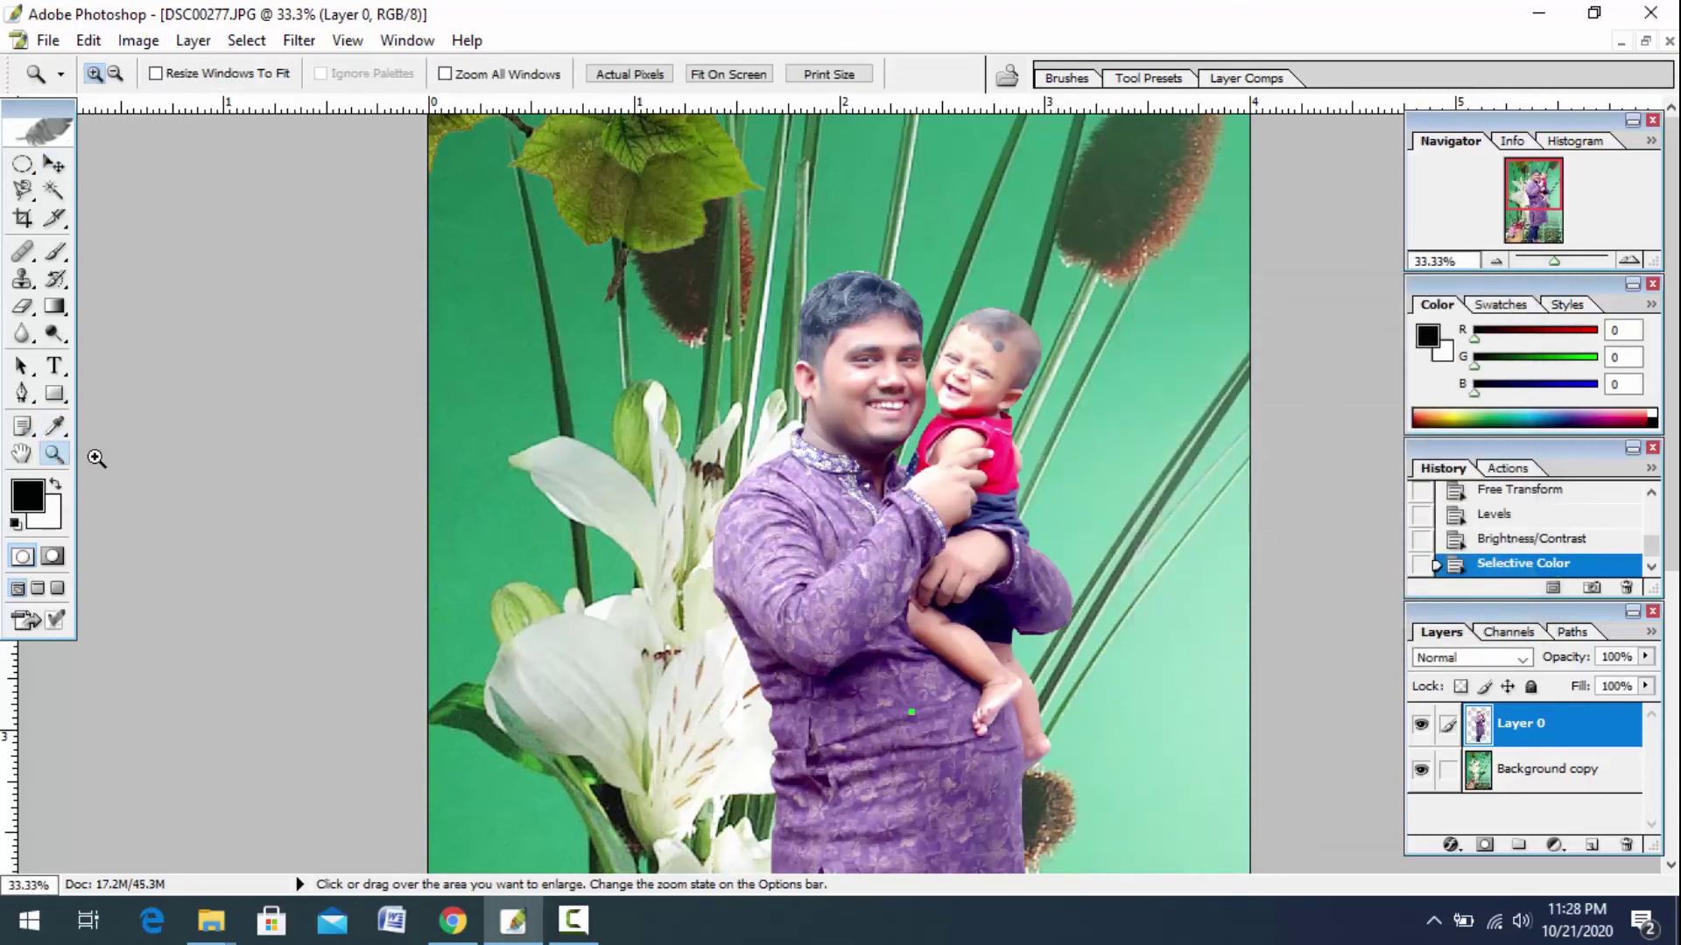
click(858, 561)
click(652, 512)
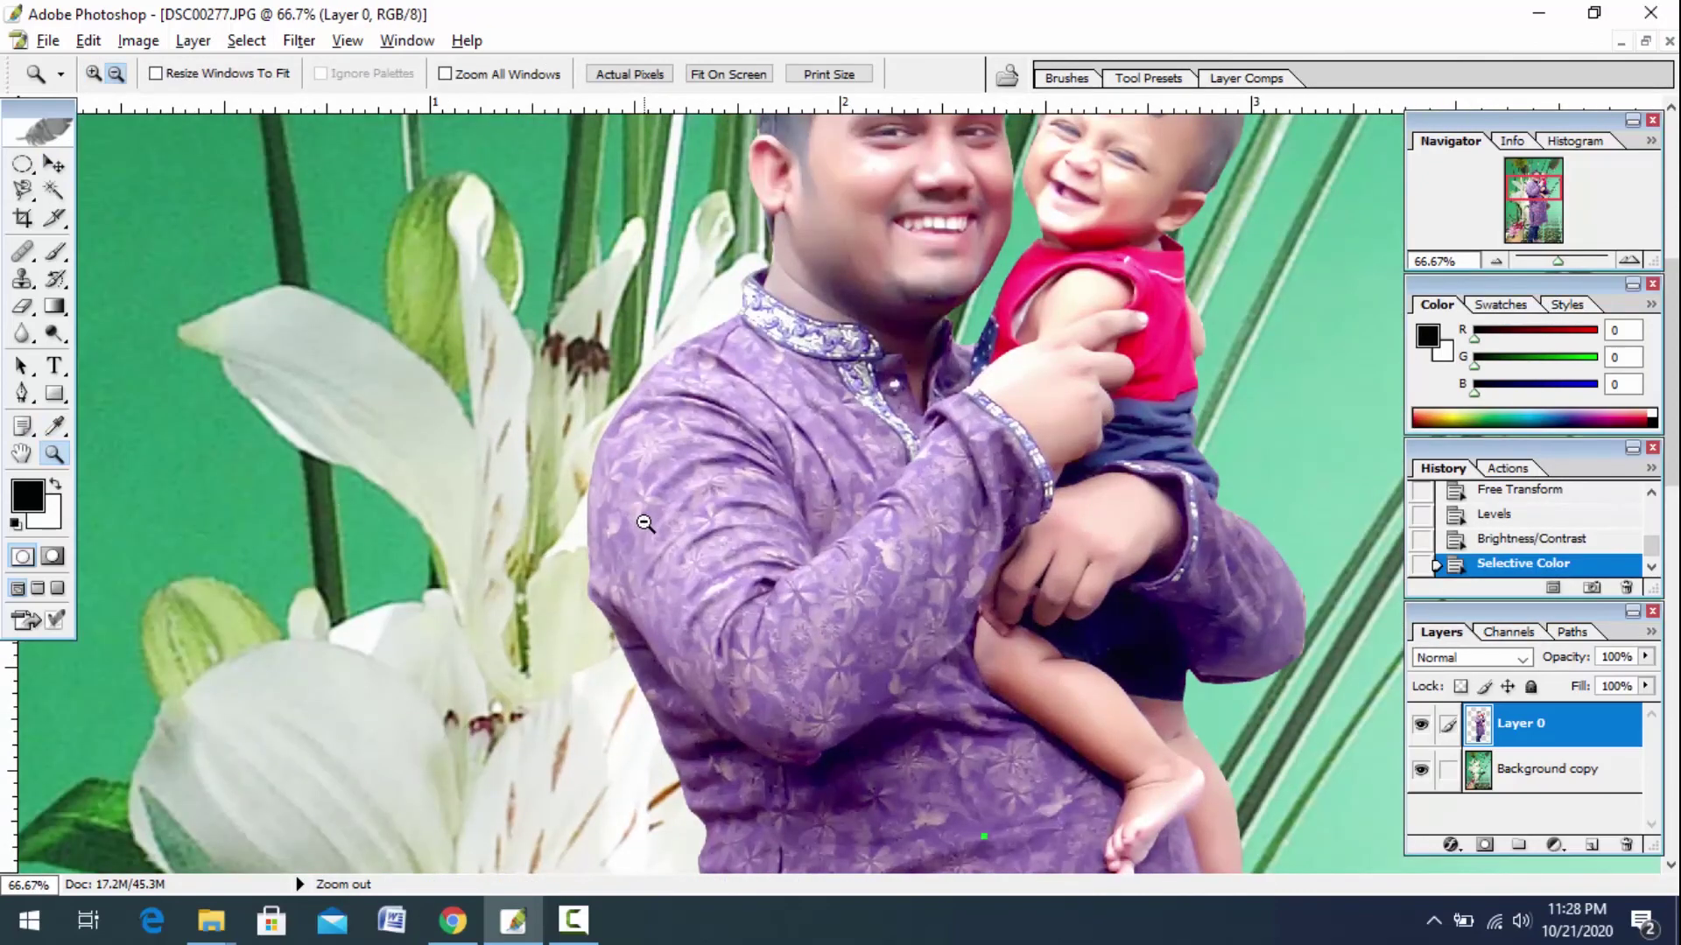
click(645, 523)
click(642, 493)
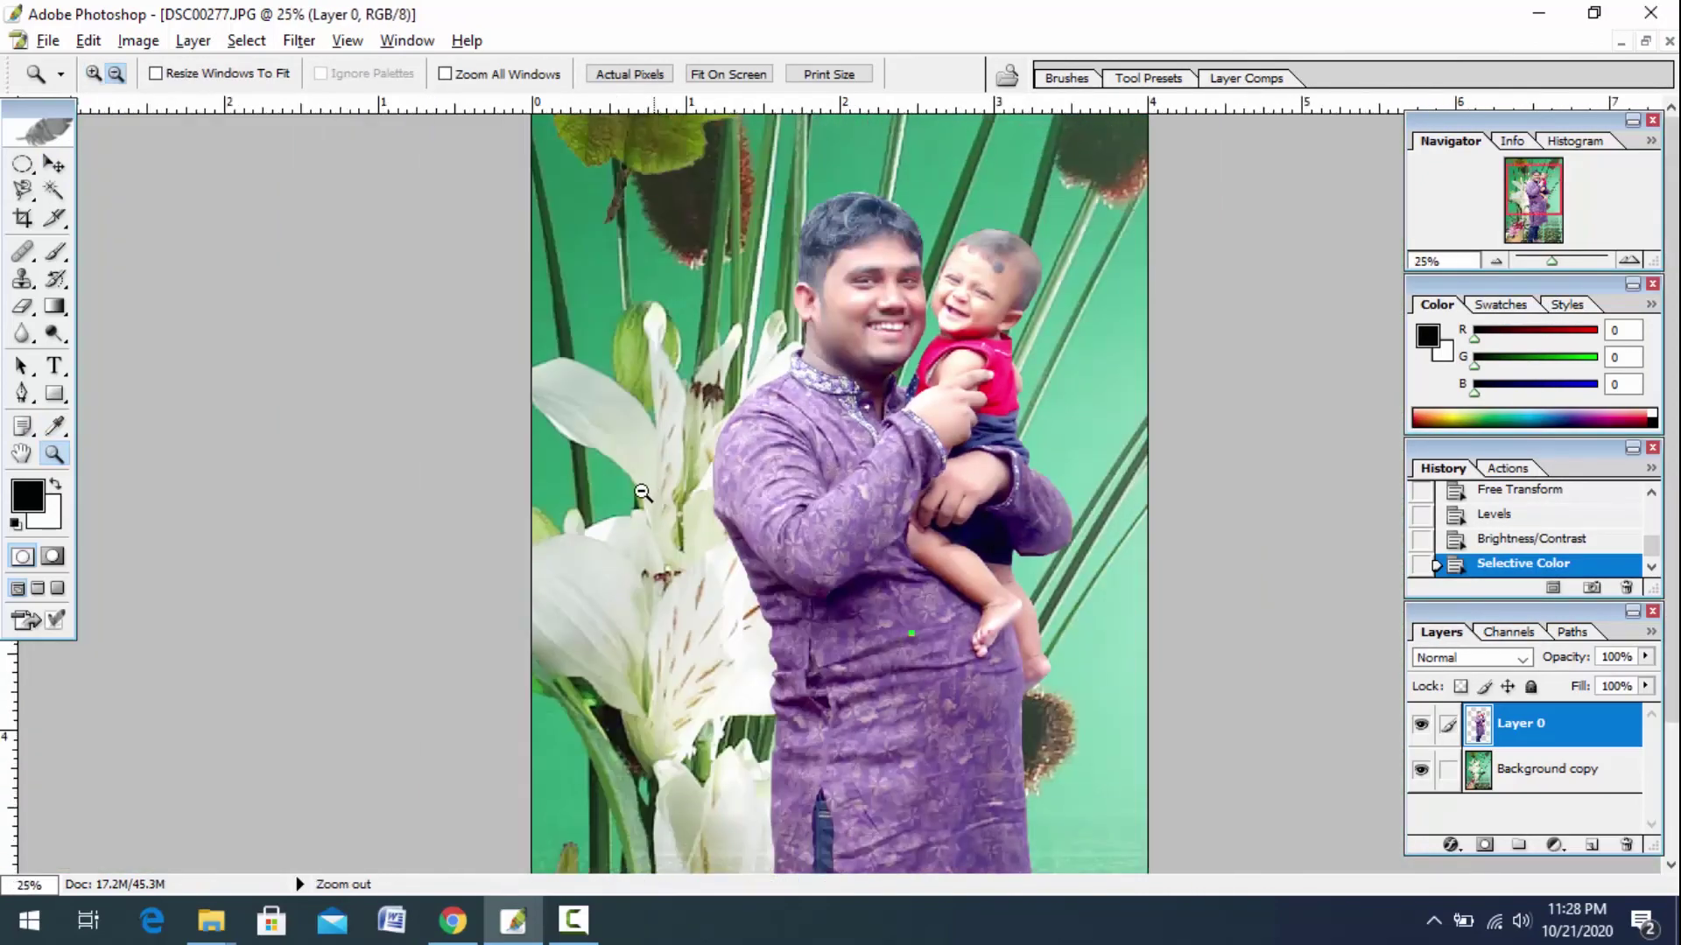
click(138, 40)
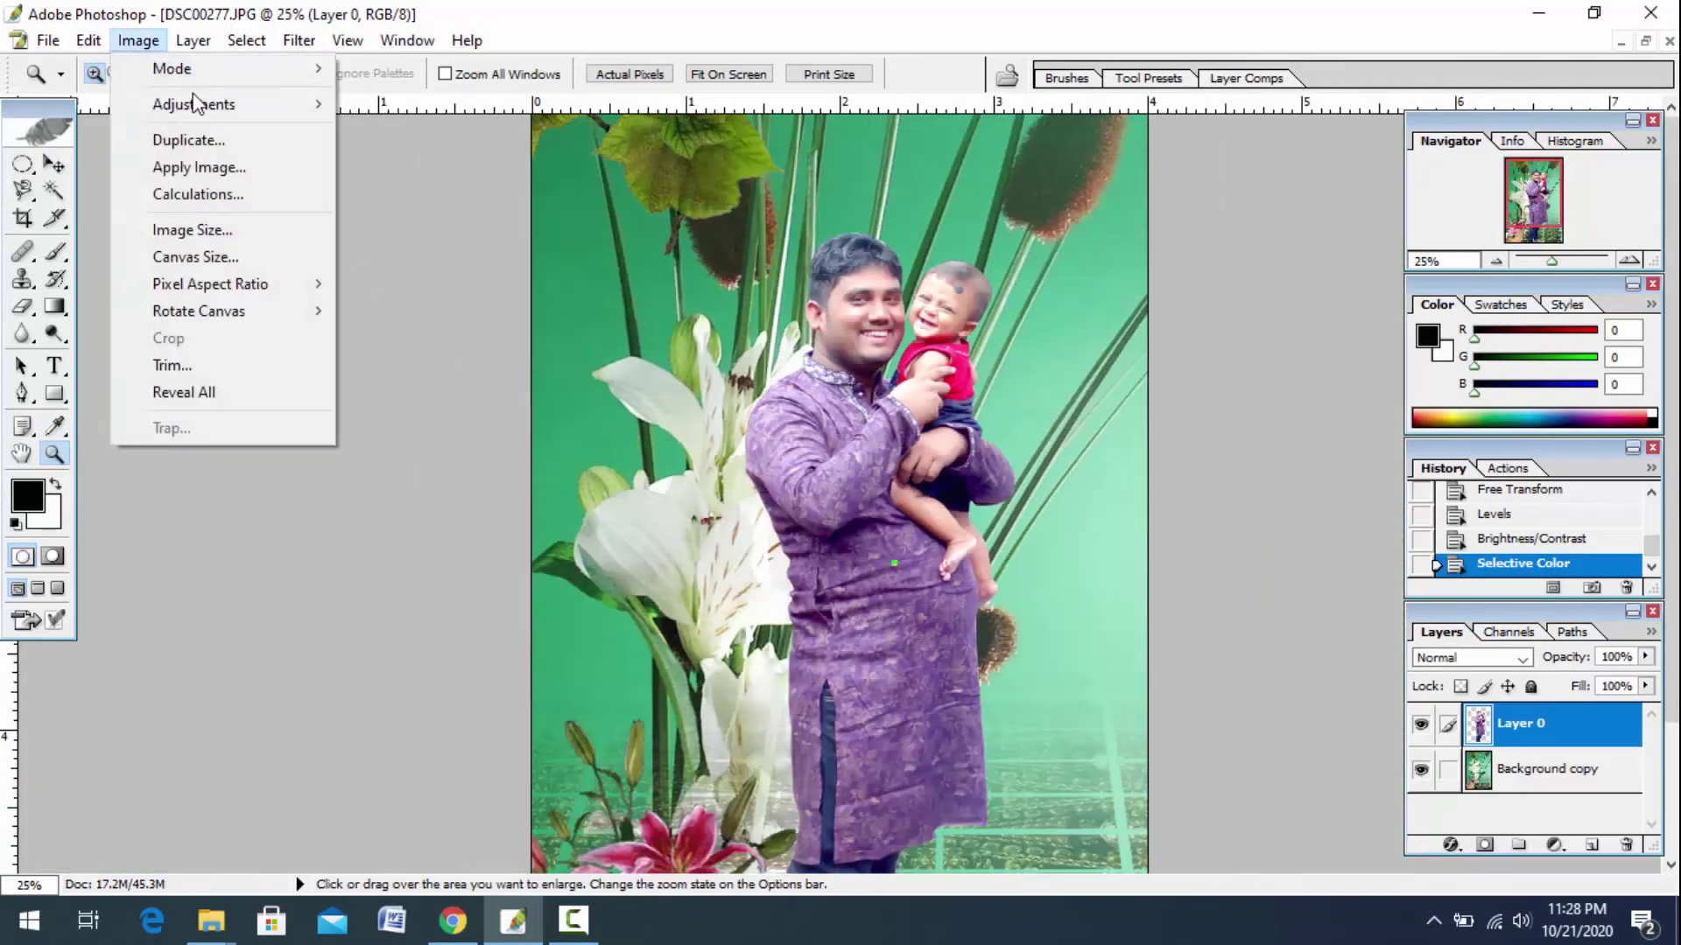
mouse_move(193, 103)
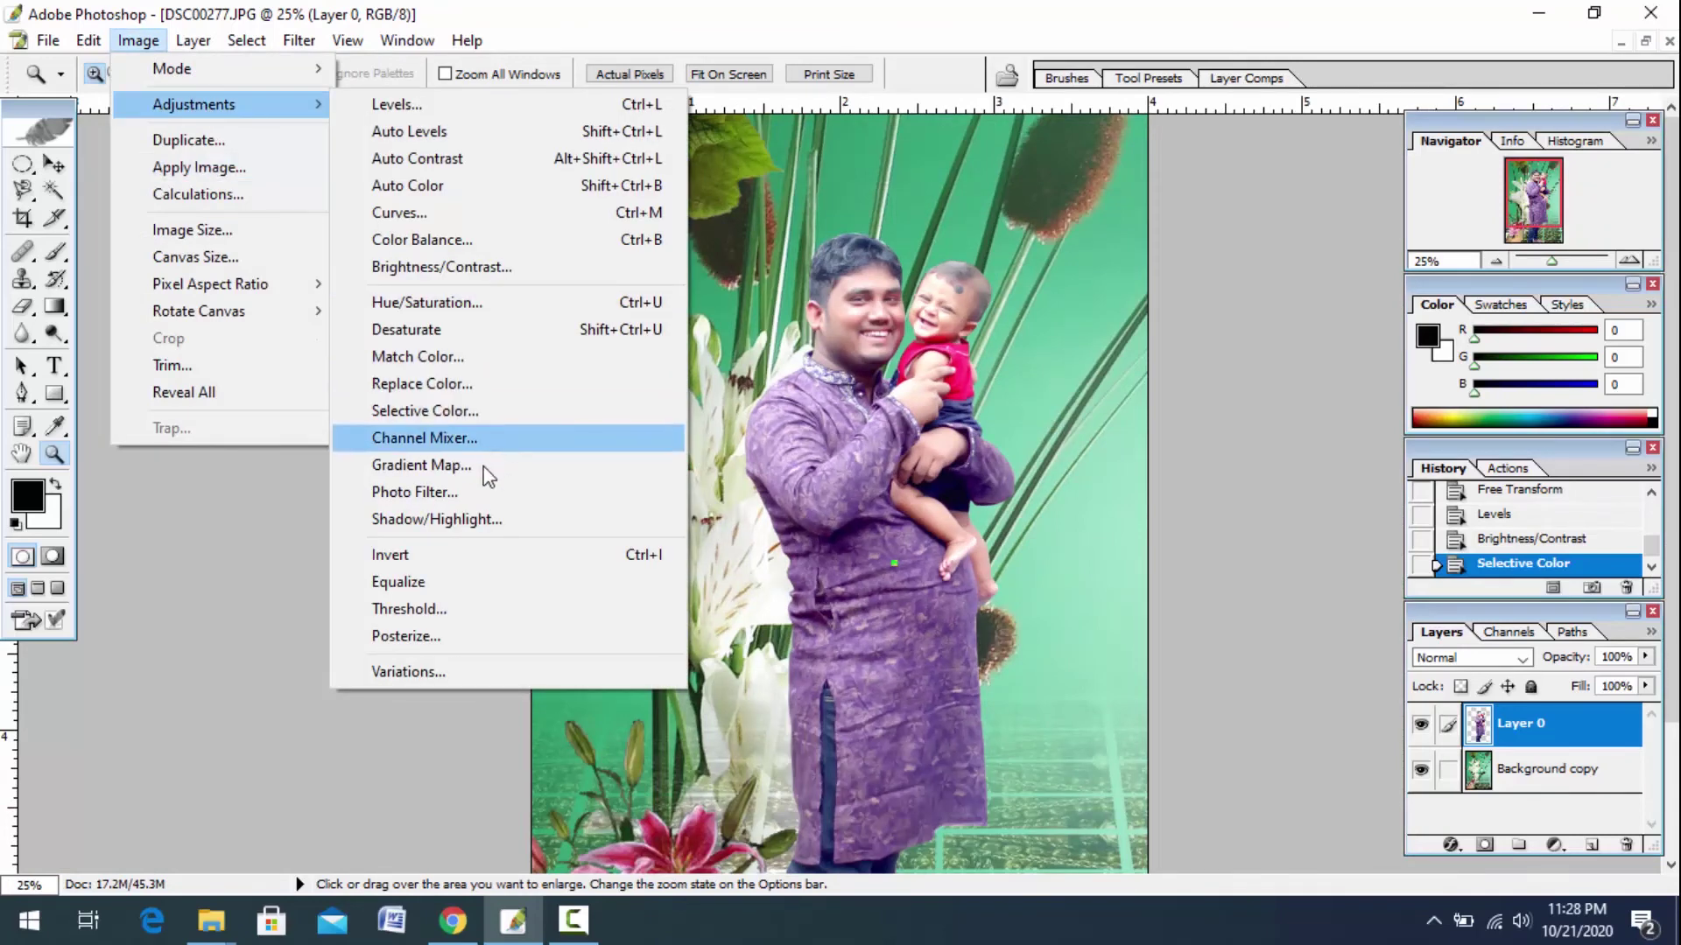
click(473, 491)
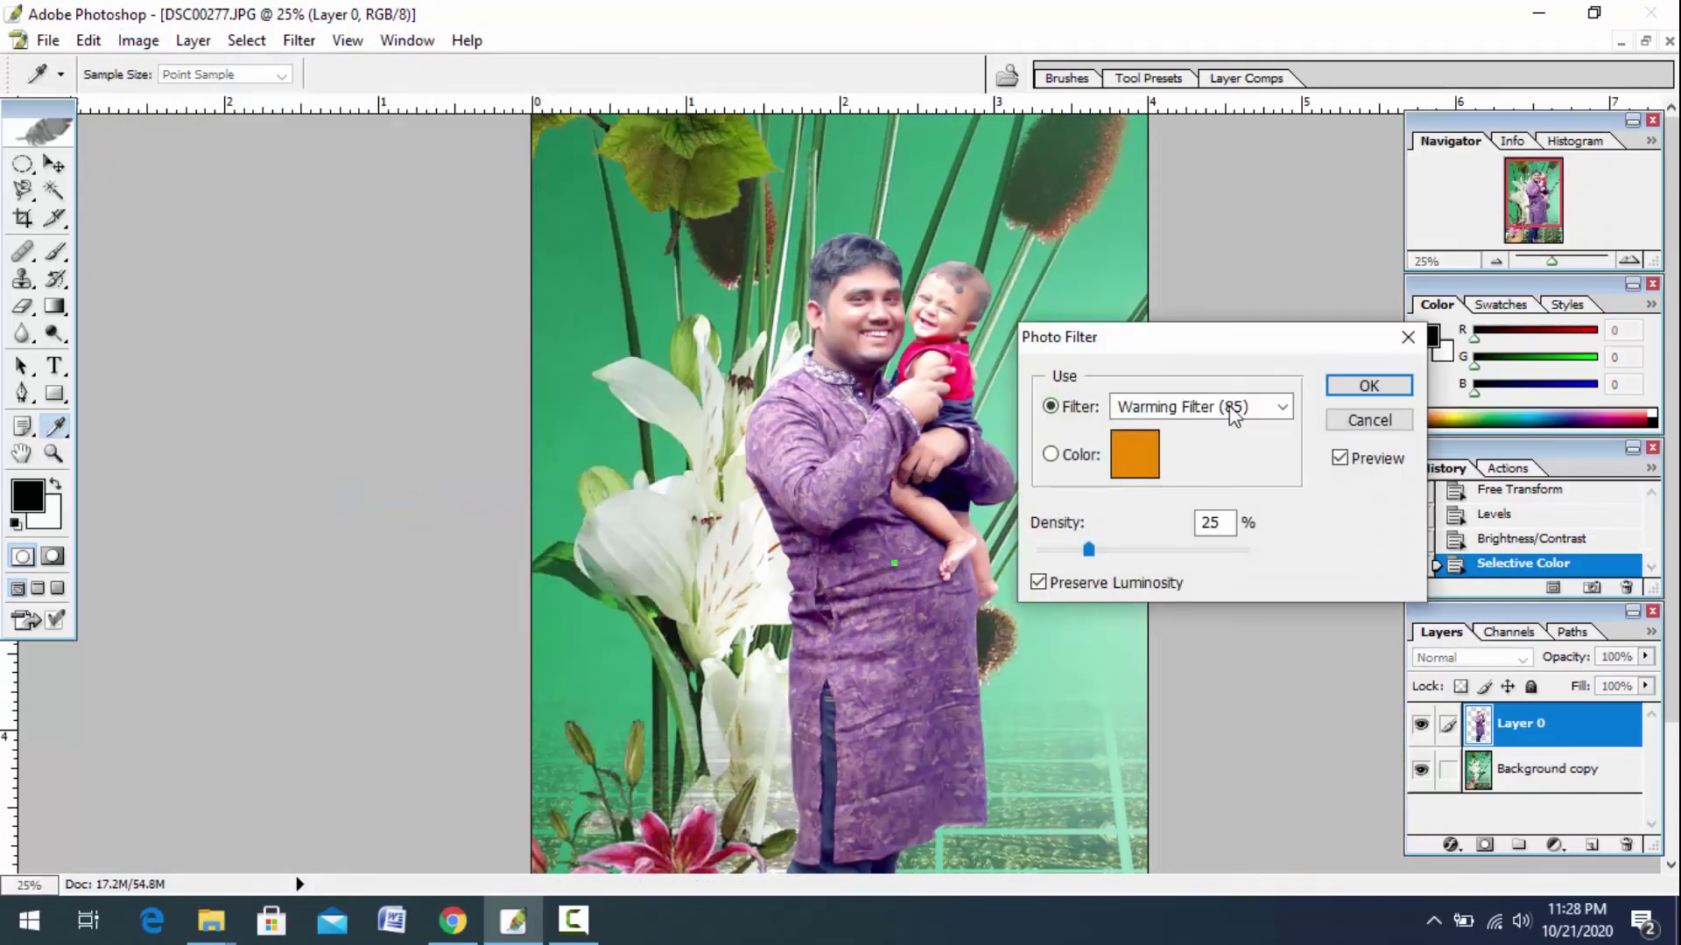
click(1234, 407)
click(1203, 468)
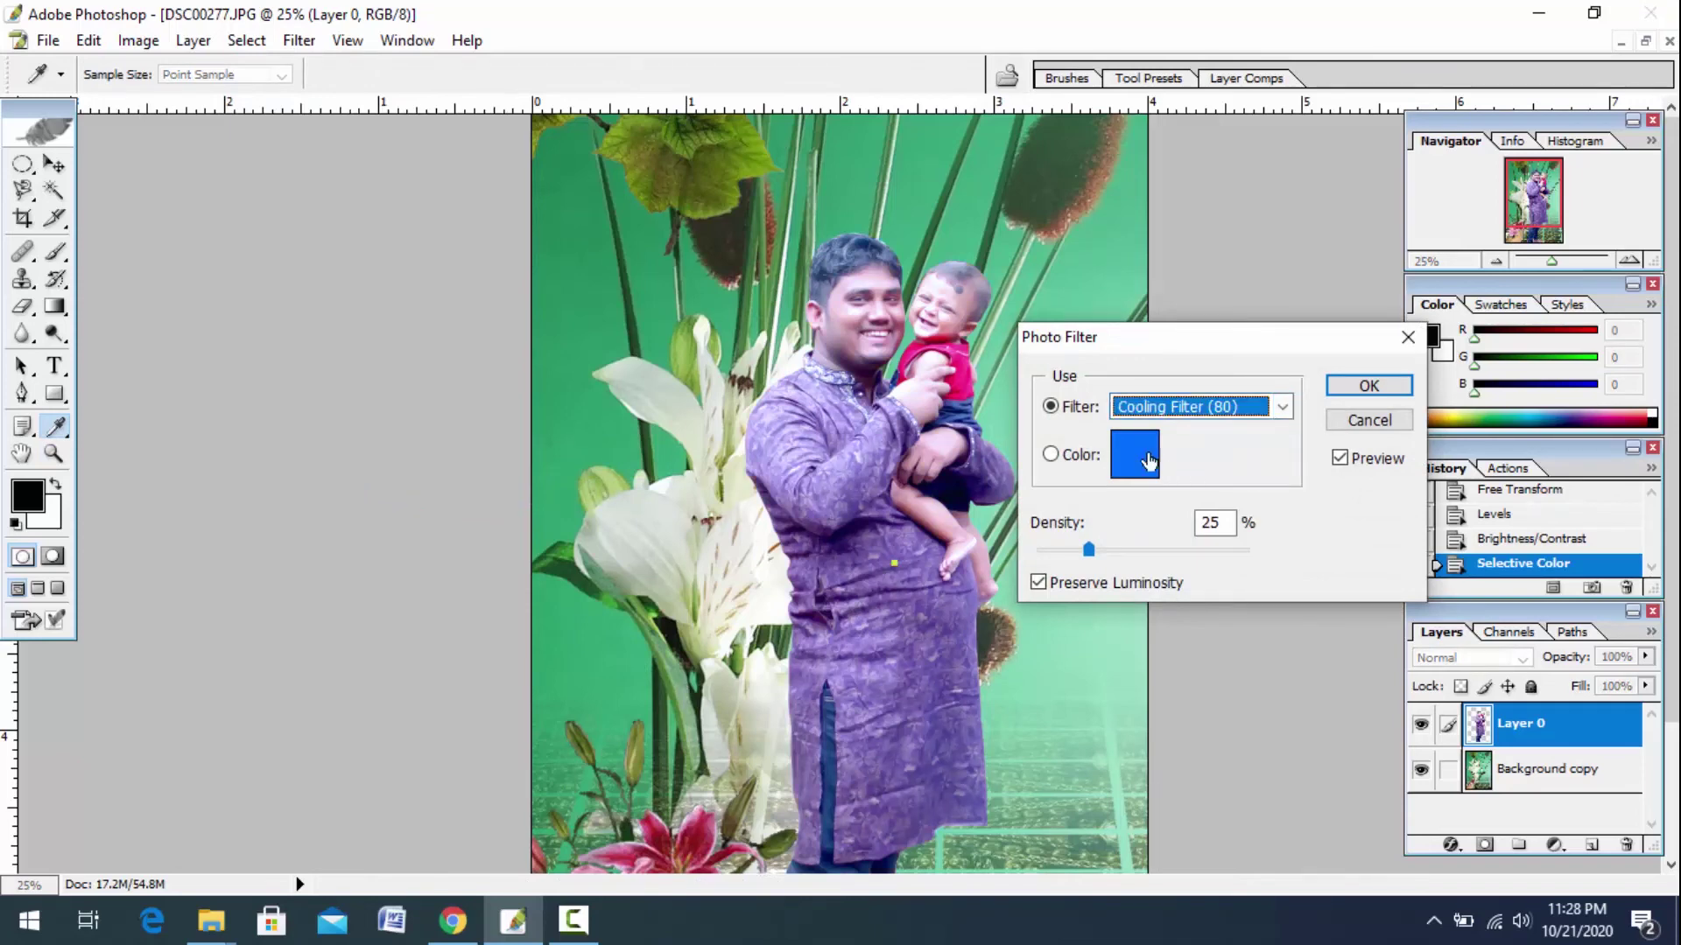
click(1208, 409)
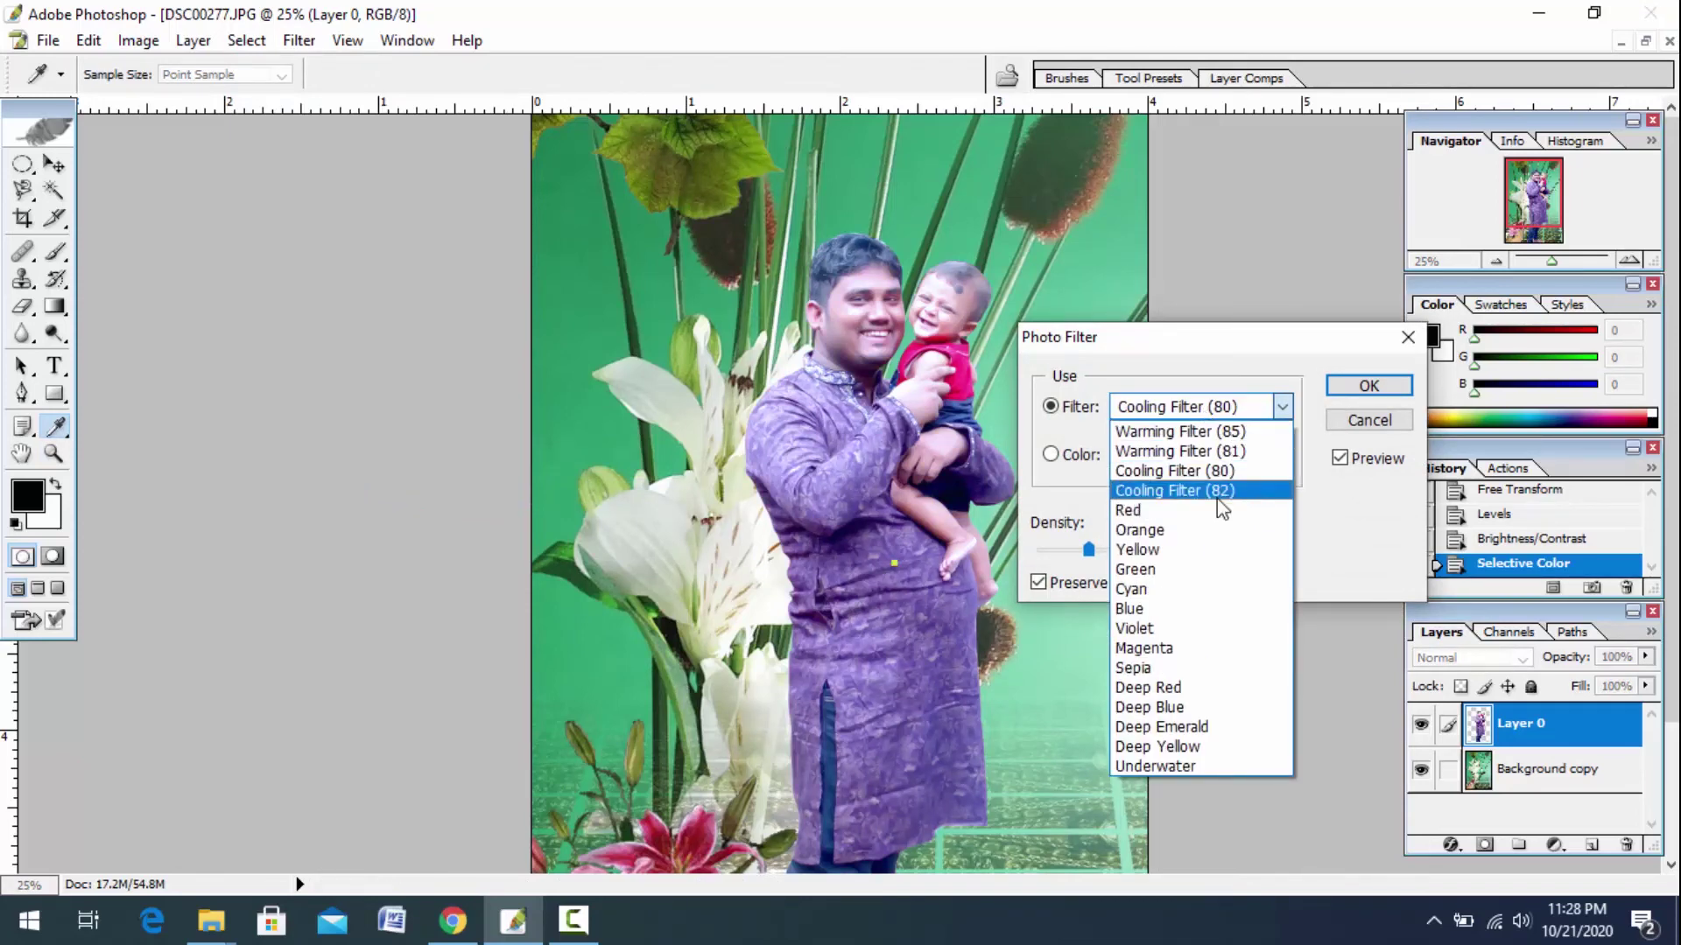
click(1217, 492)
click(1212, 408)
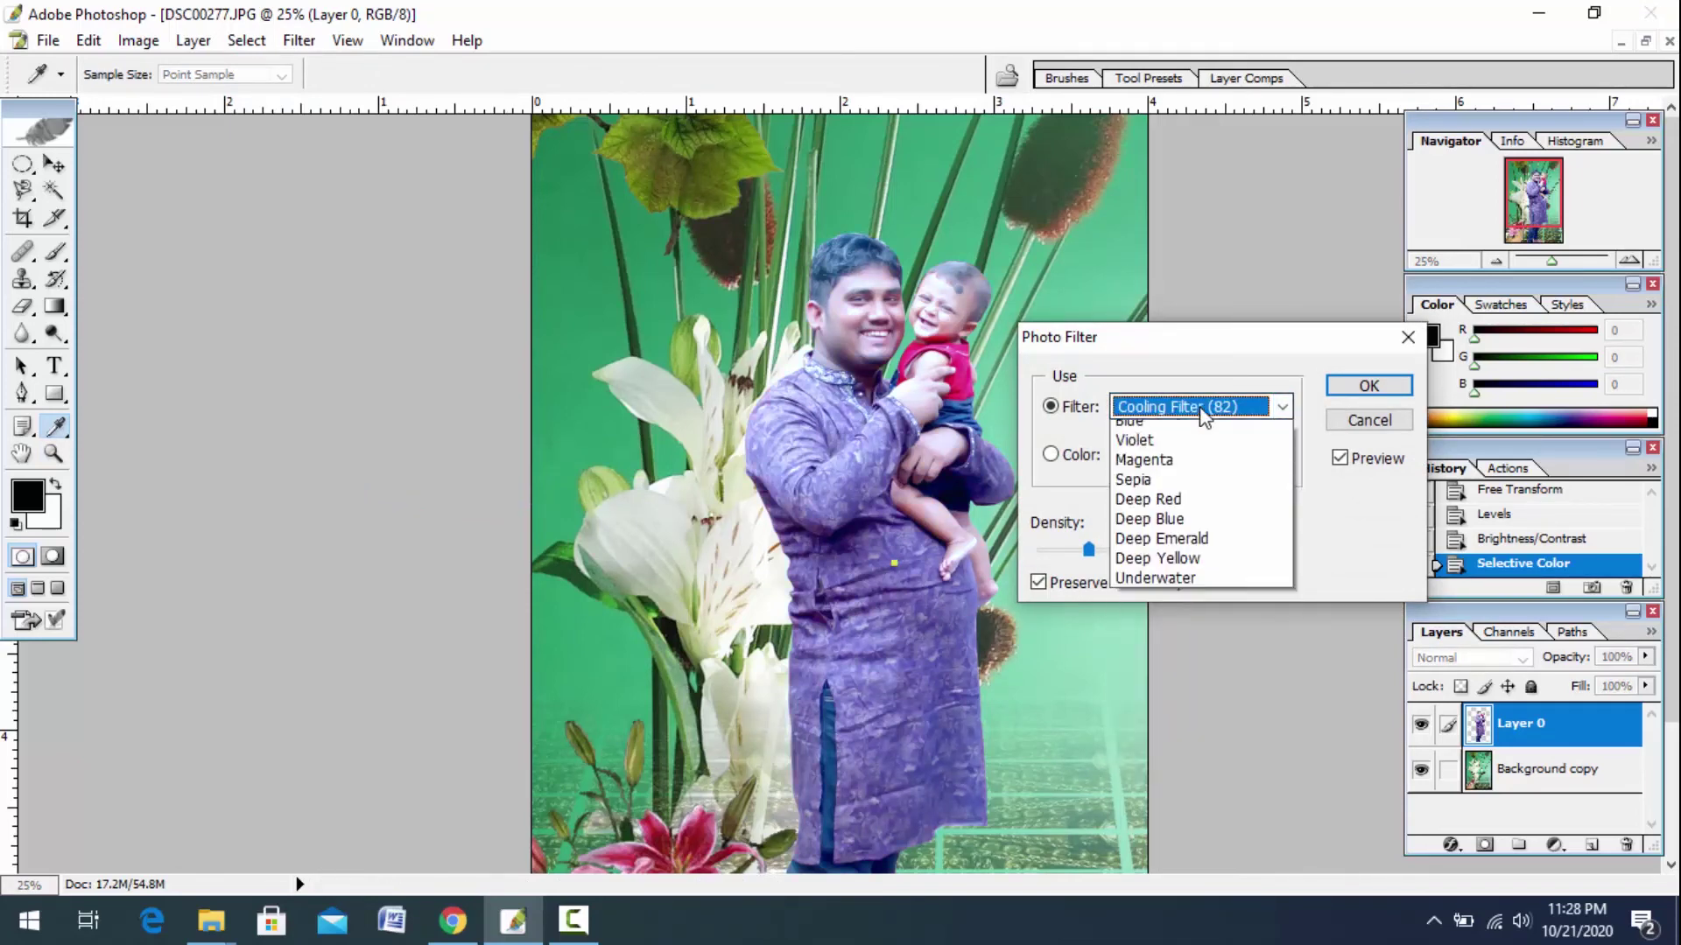
click(1167, 512)
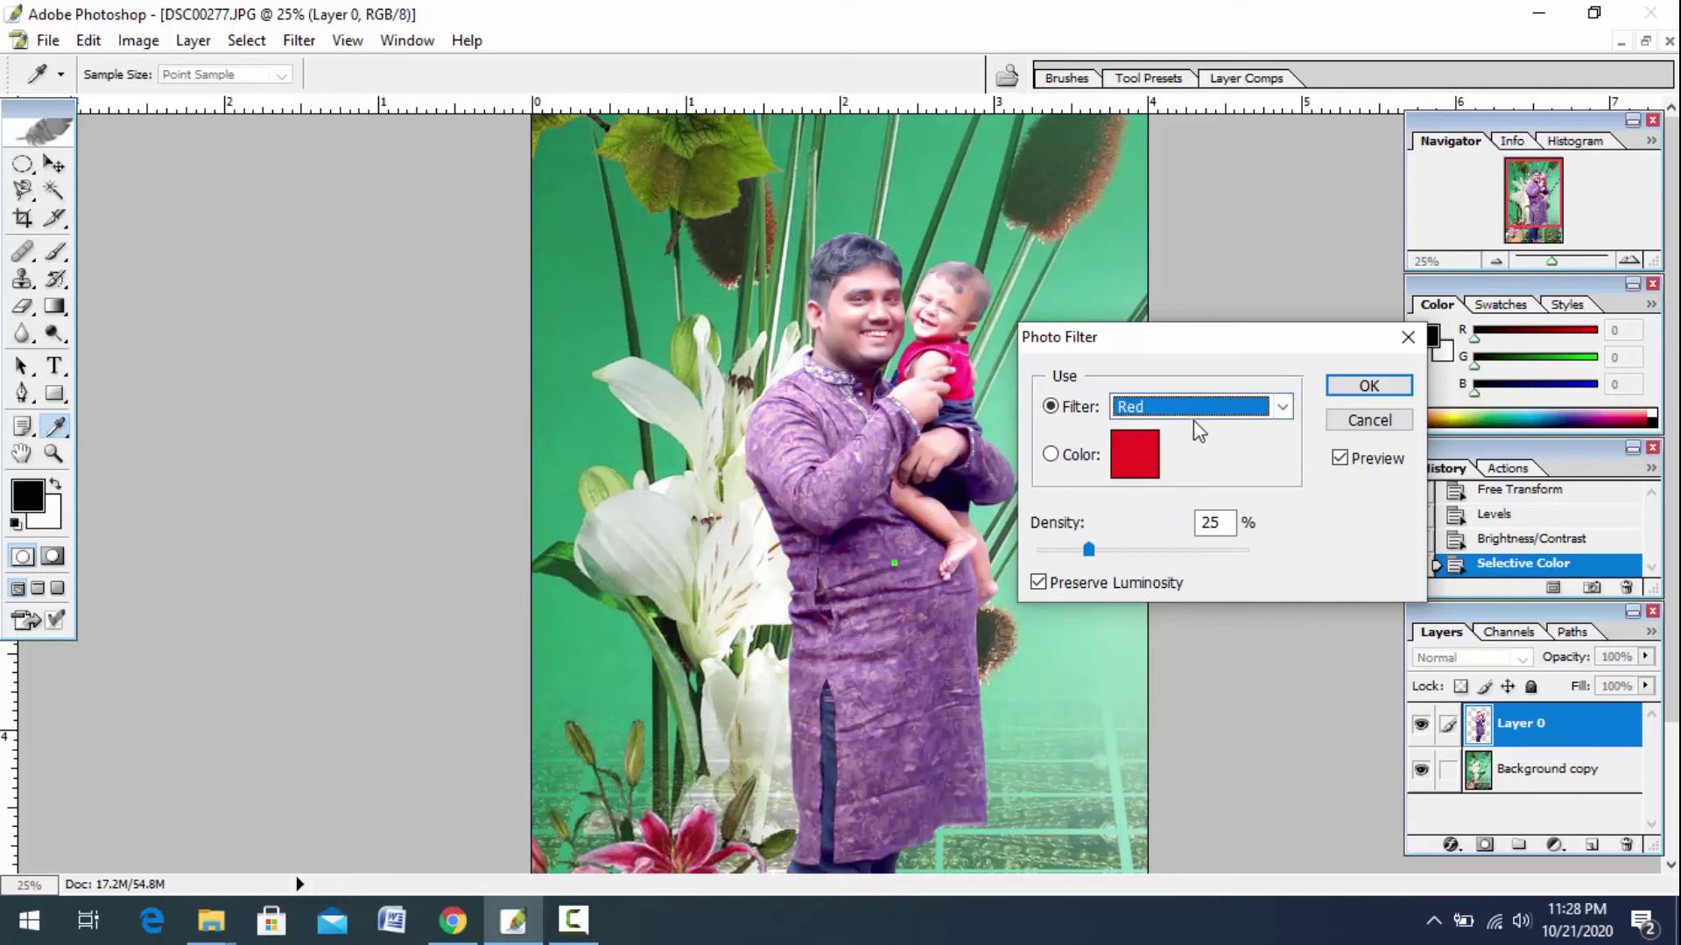
key(Down)
key(Down)
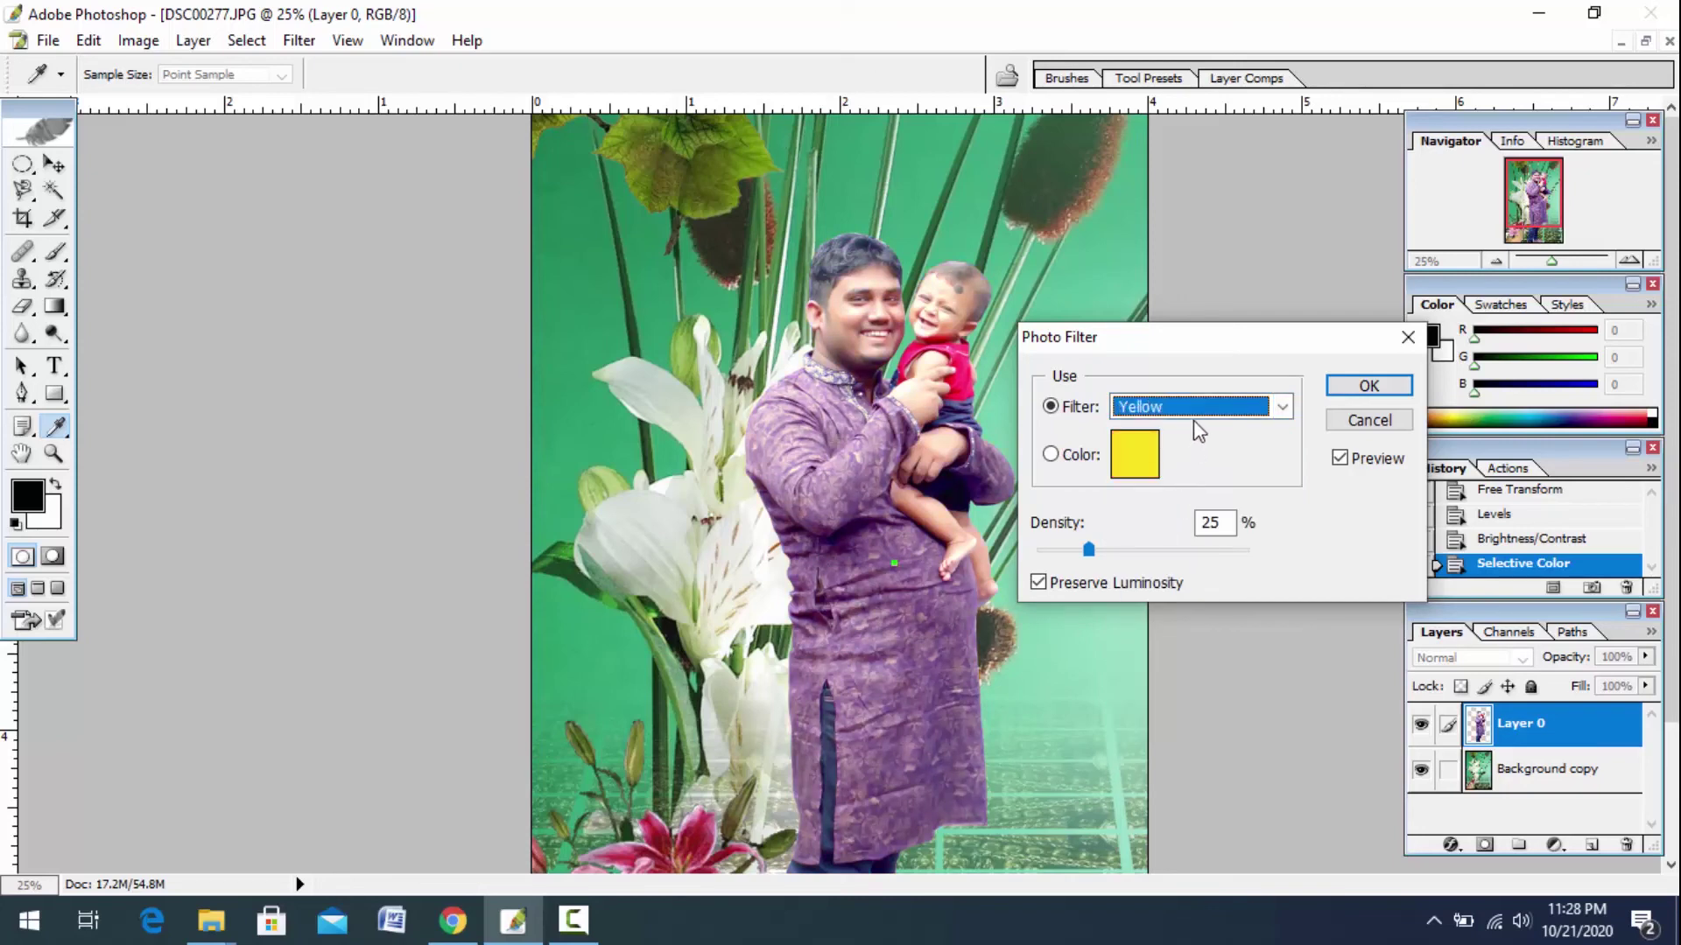
key(Down)
key(Down)
key(Down)
key(Down)
key(Down)
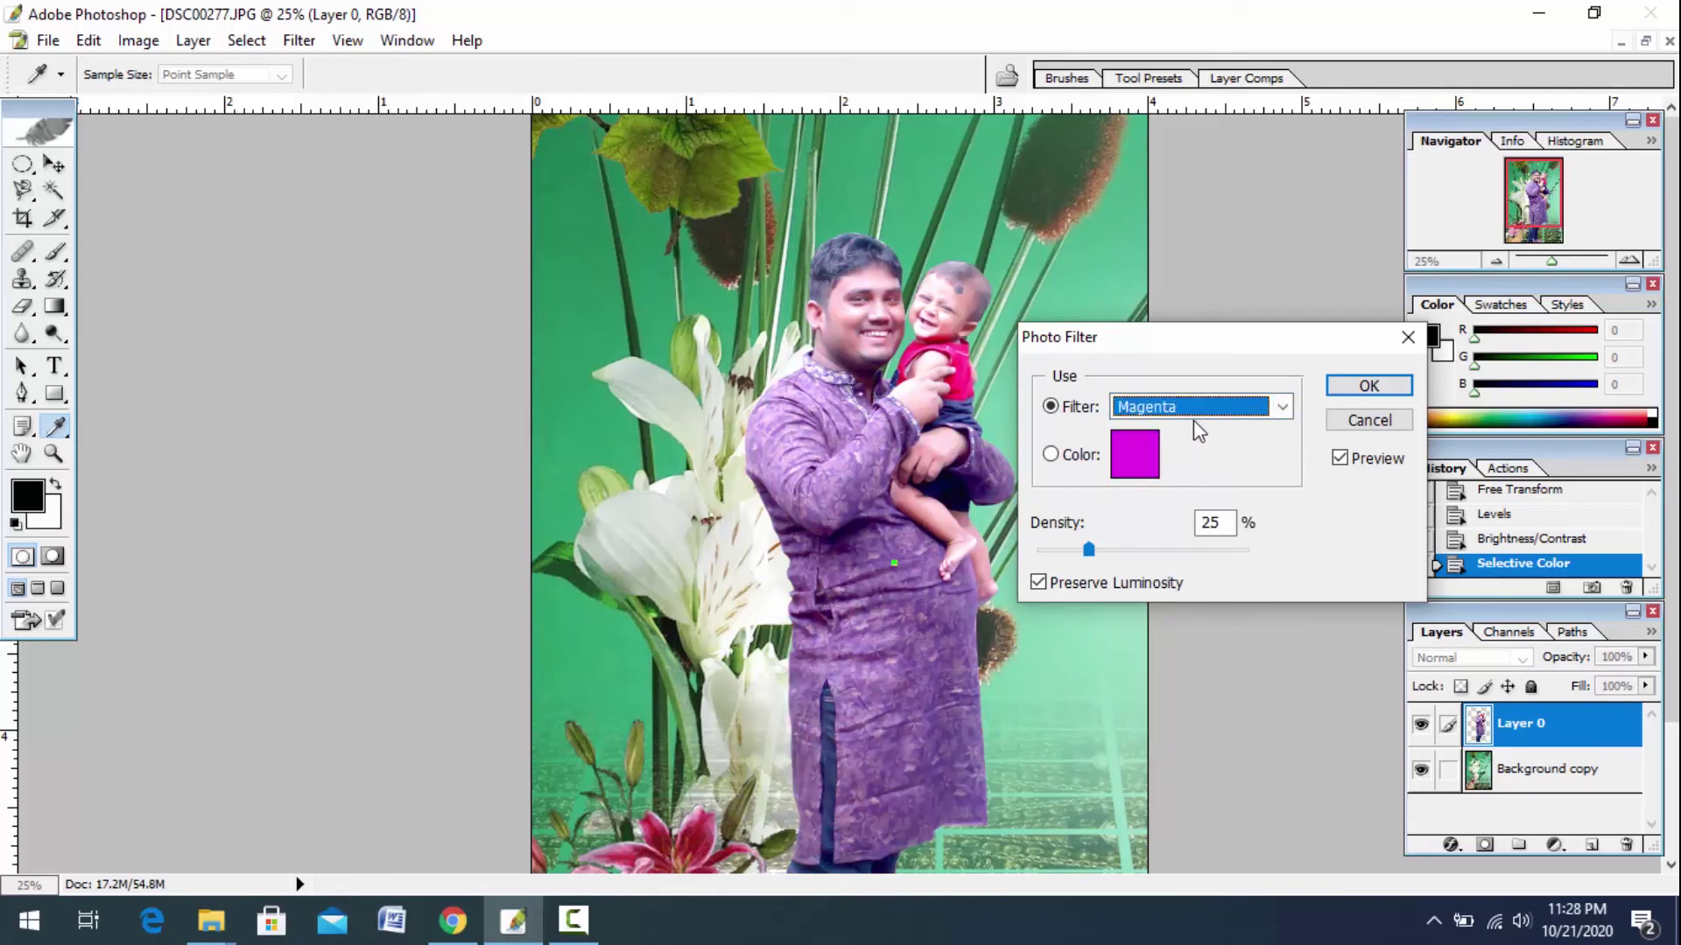
key(Up)
key(Up)
key(Up)
key(Up)
key(Up)
key(Up)
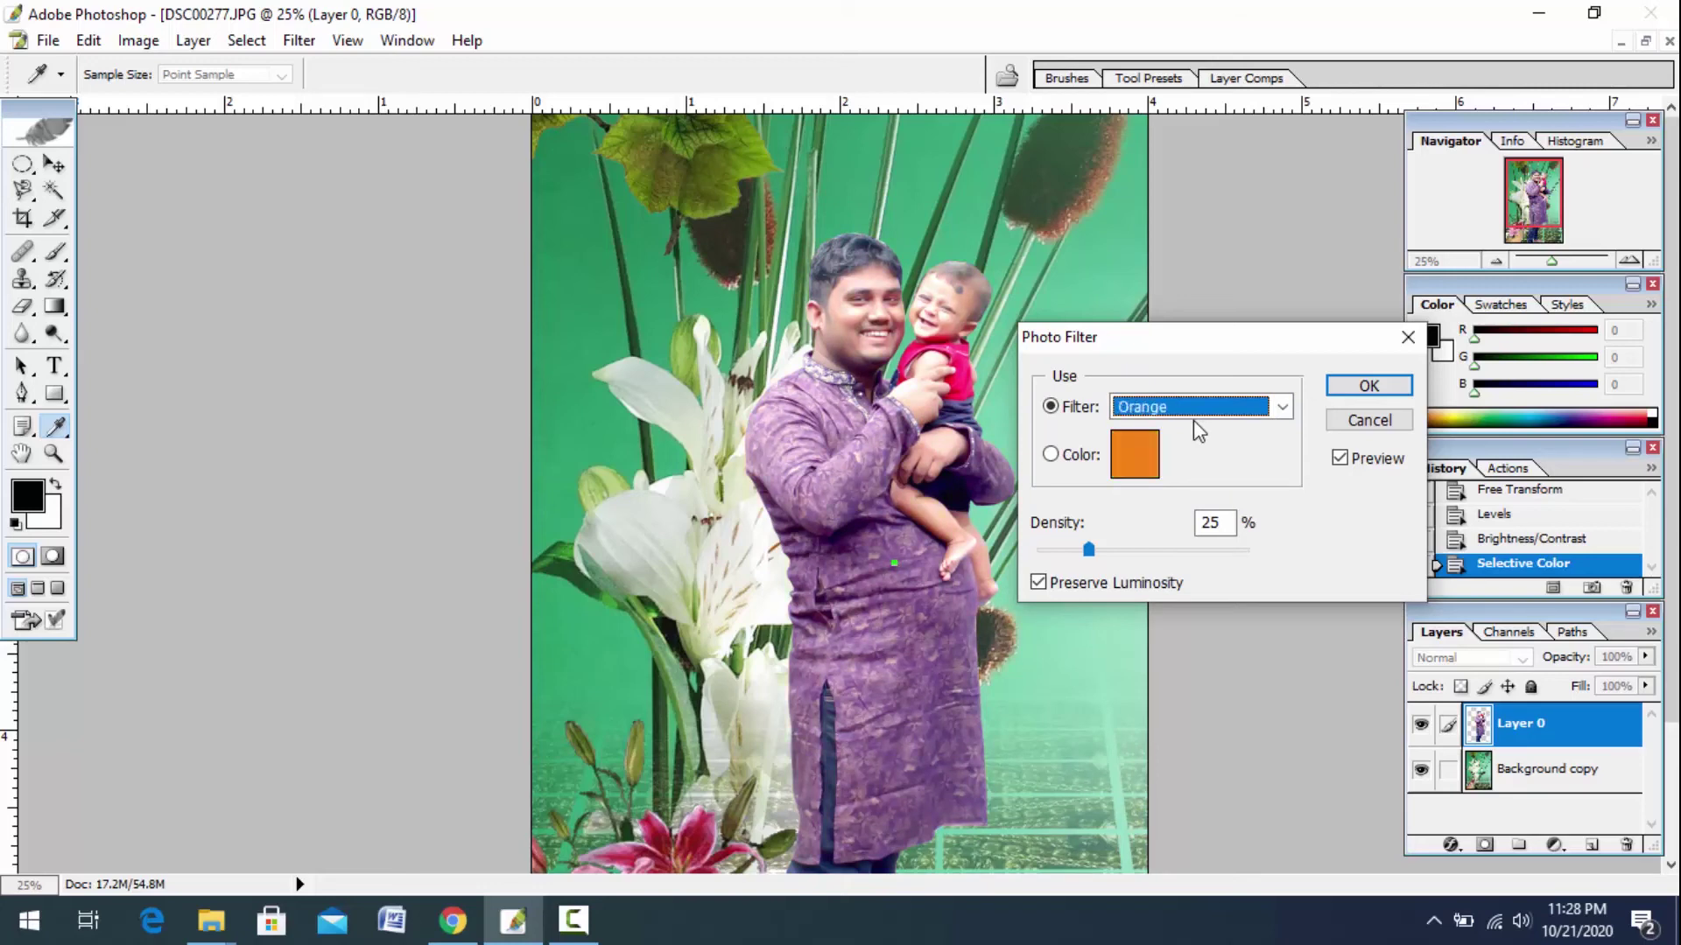
key(Down)
key(Down)
key(Down)
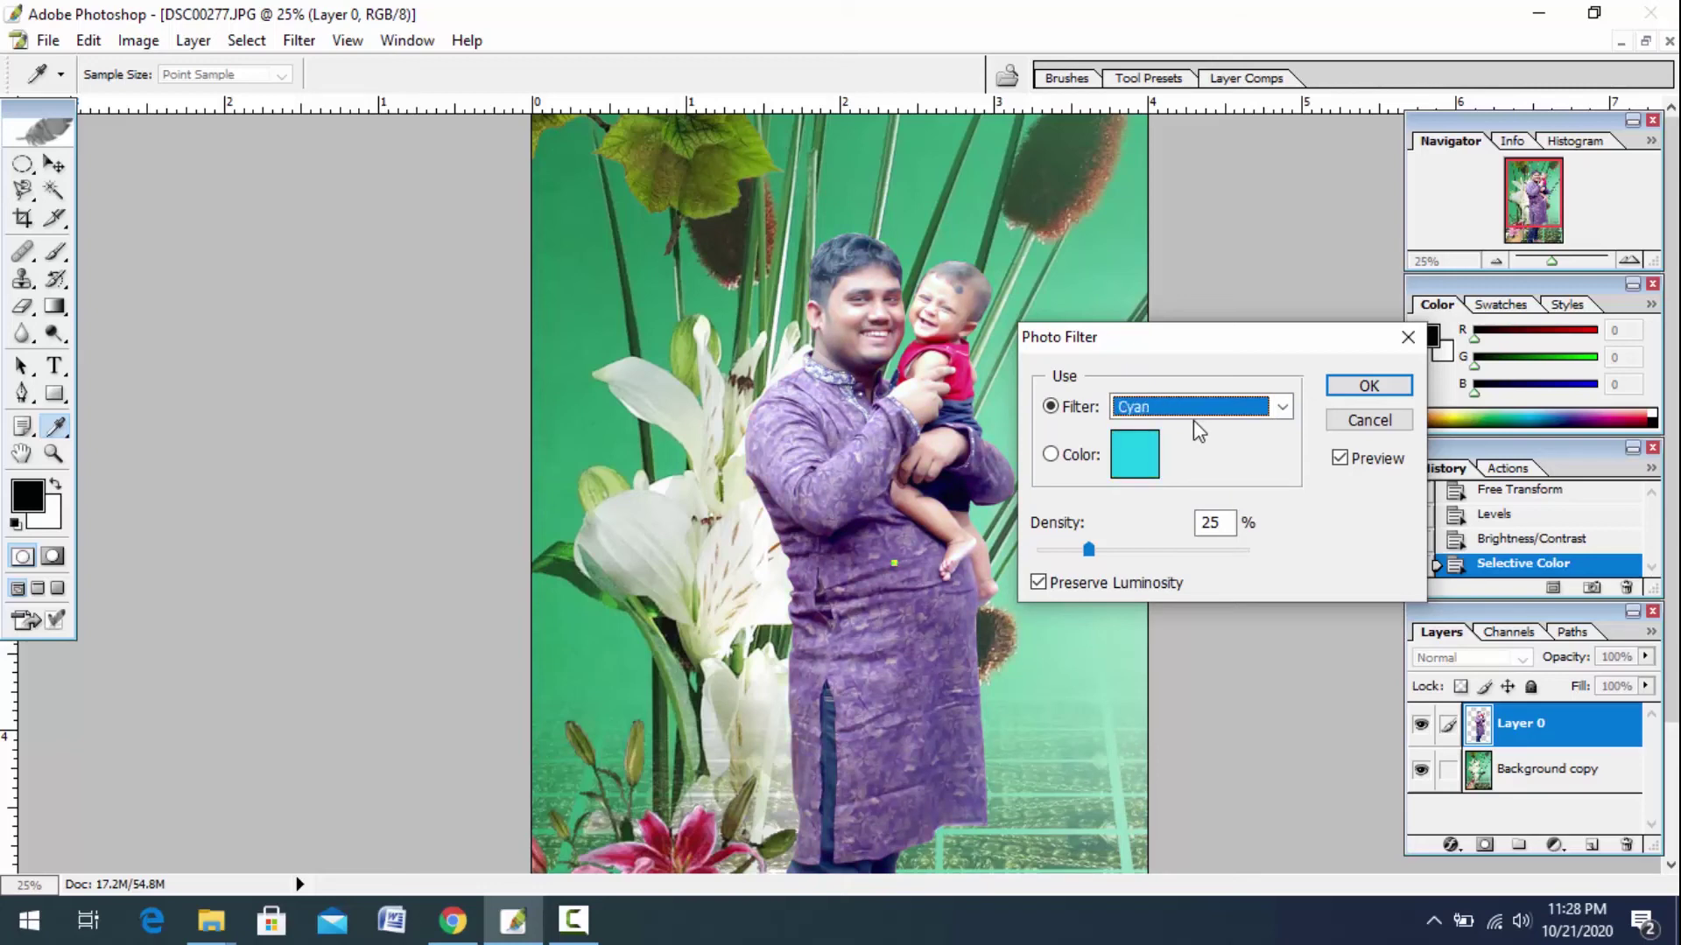
key(Down)
key(Down)
key(Down)
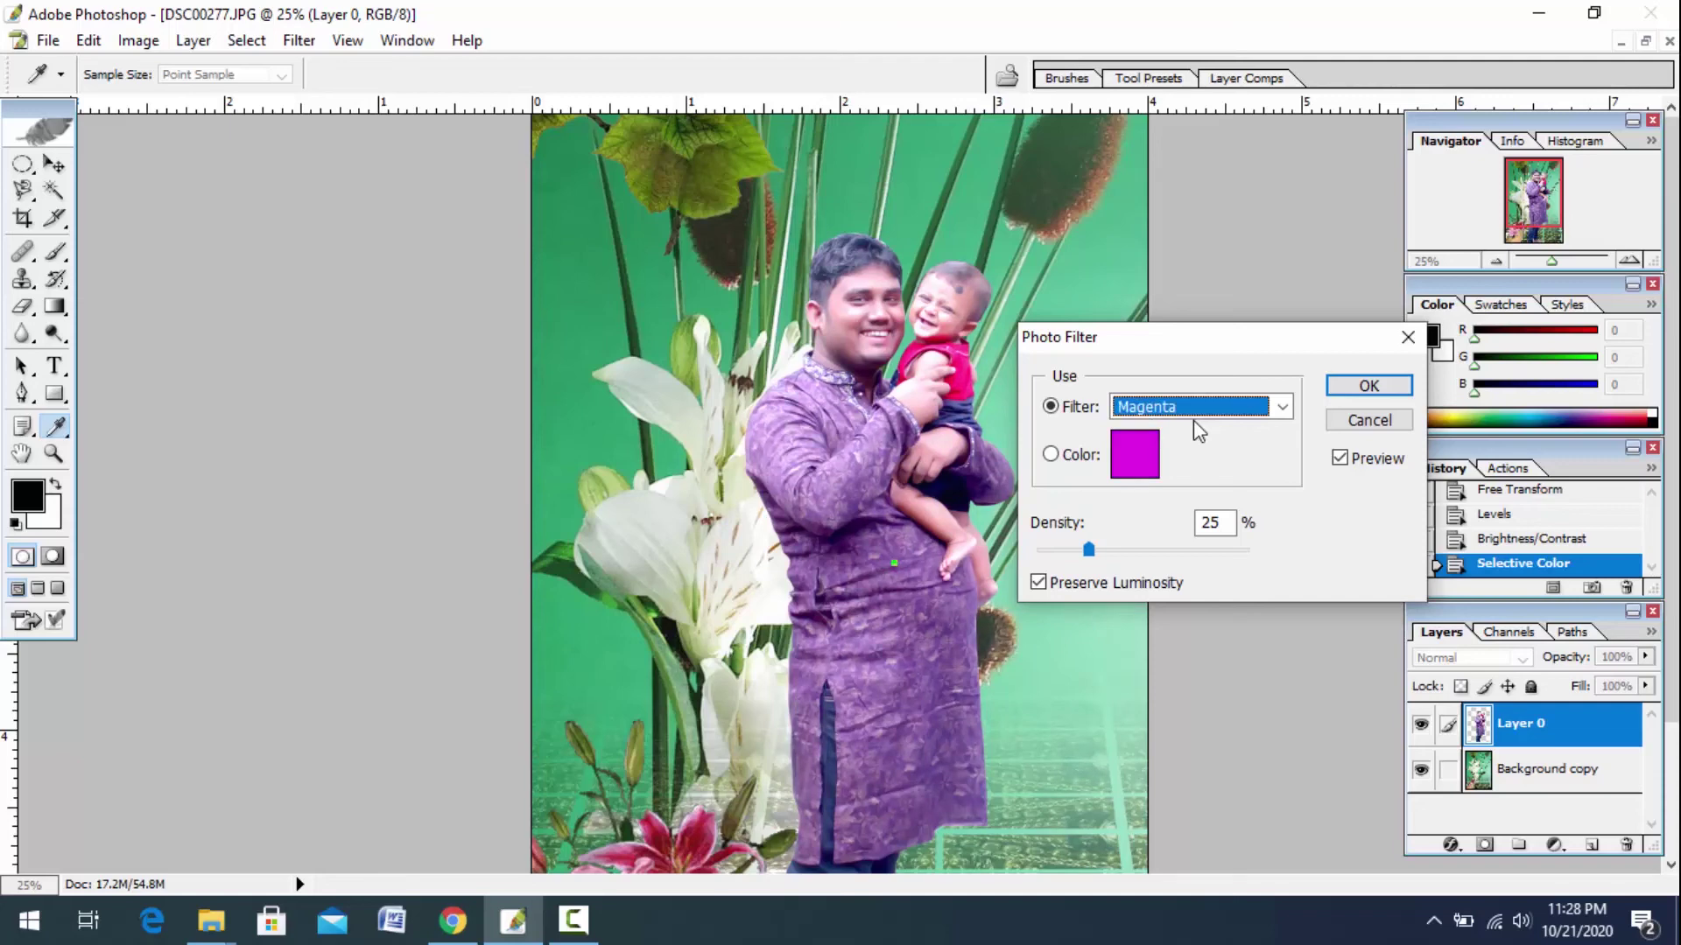
key(Down)
key(Down)
key(Down)
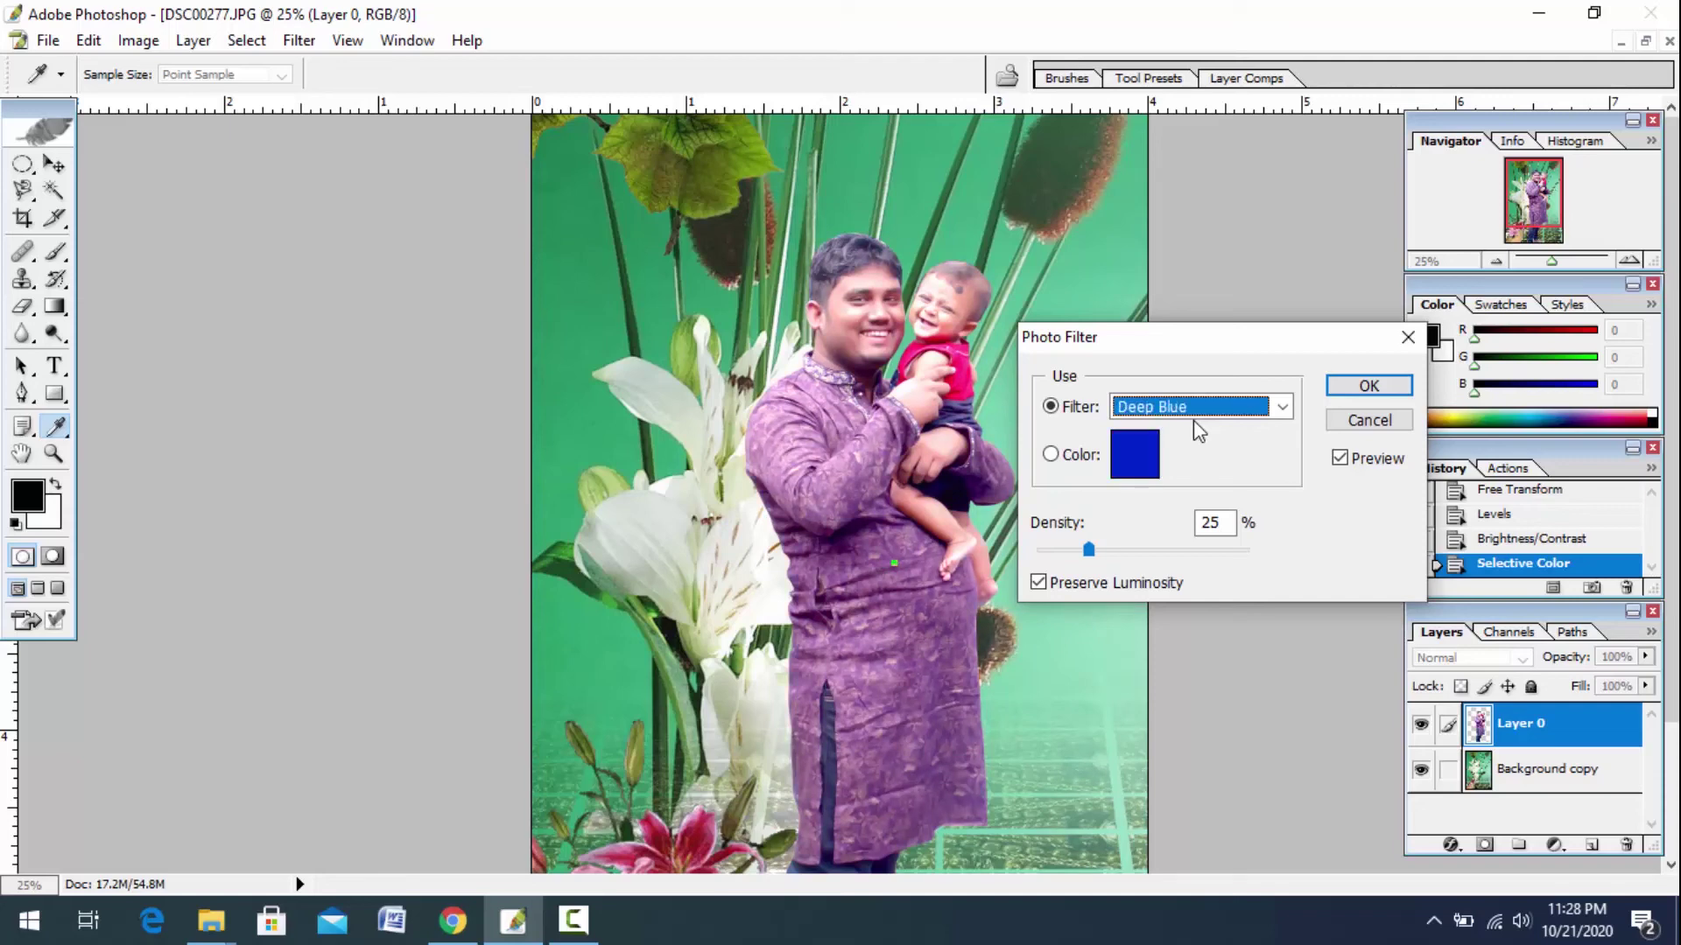
key(Down)
key(Down)
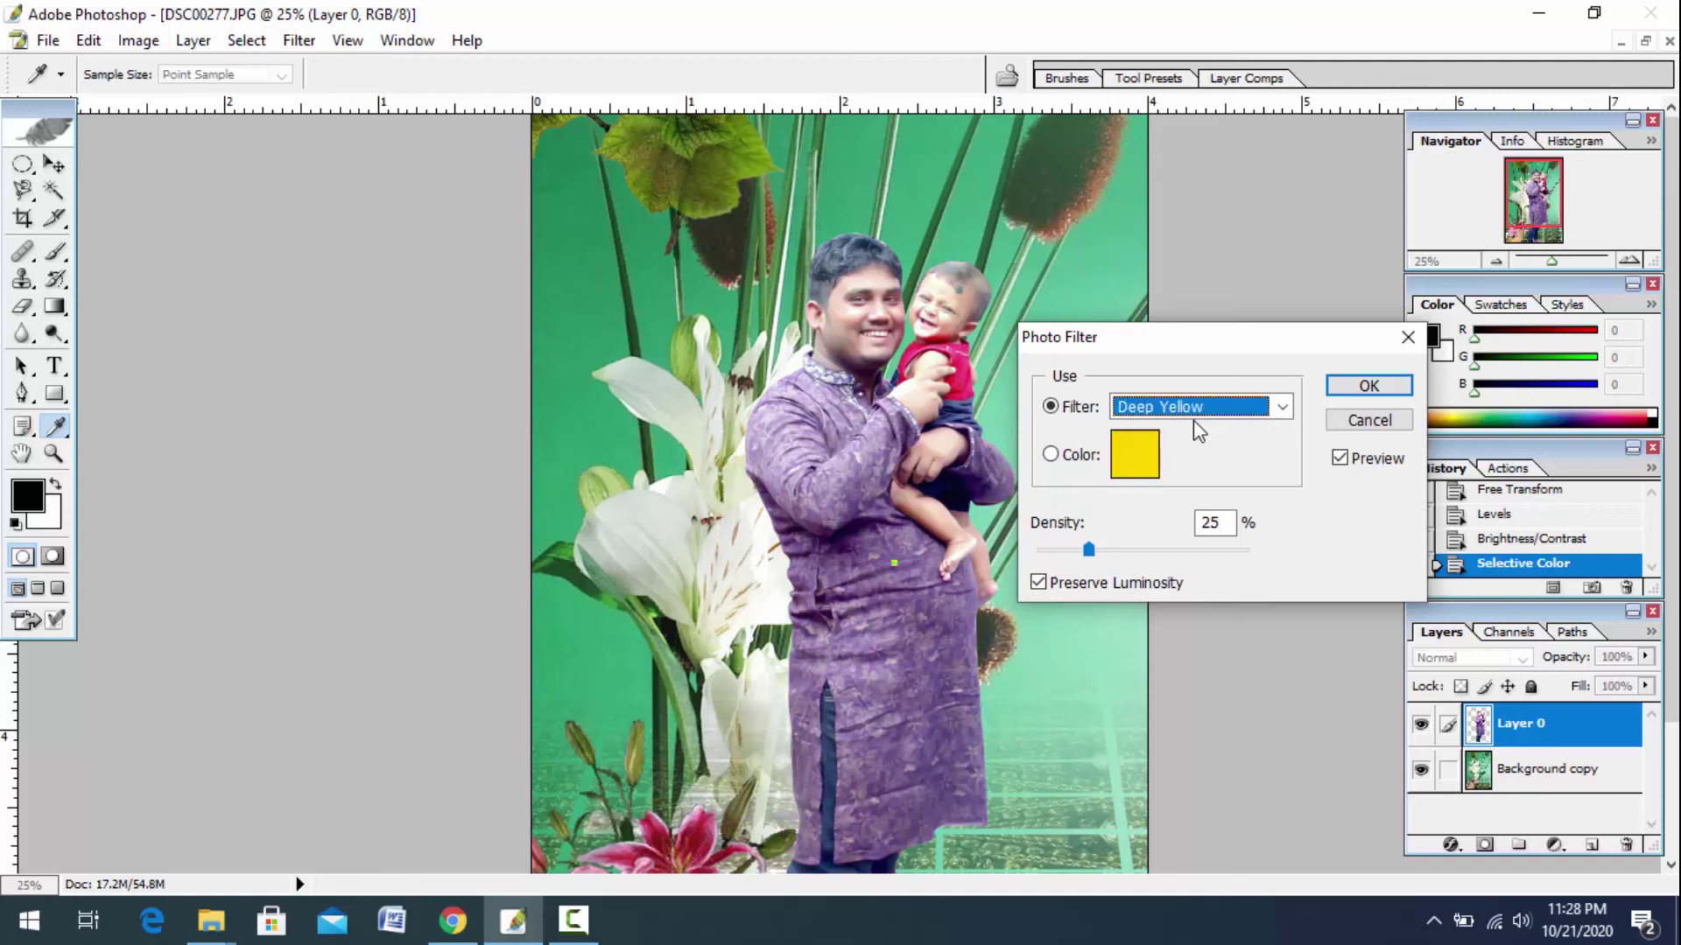
key(Down)
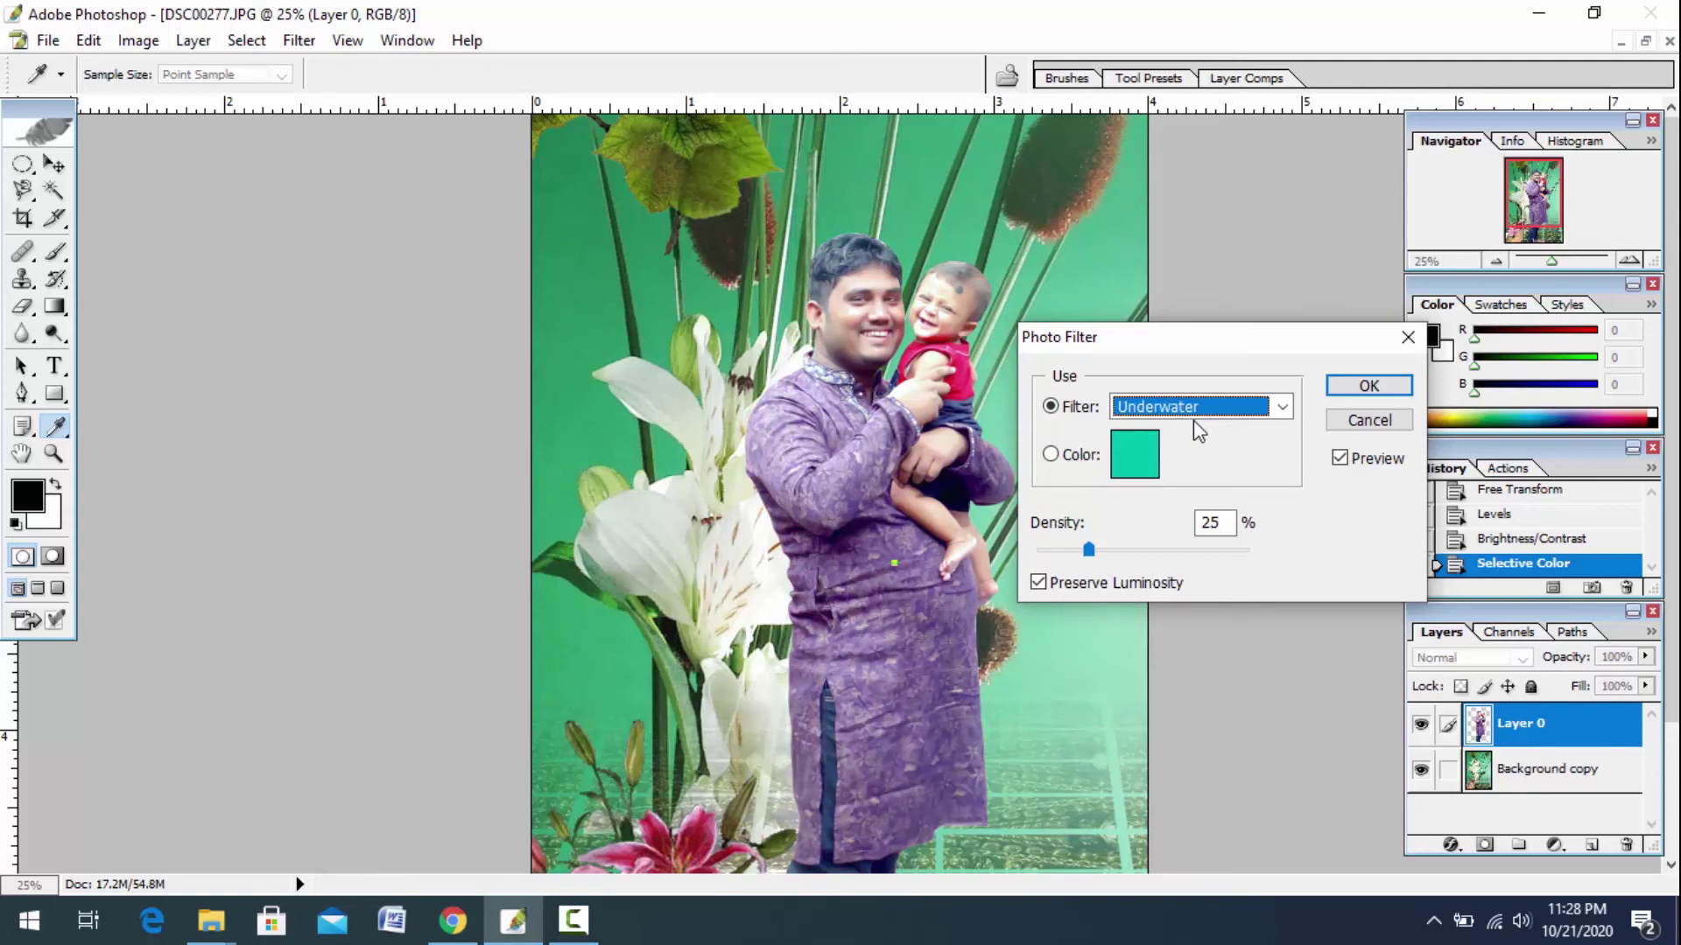
key(Up)
key(Up)
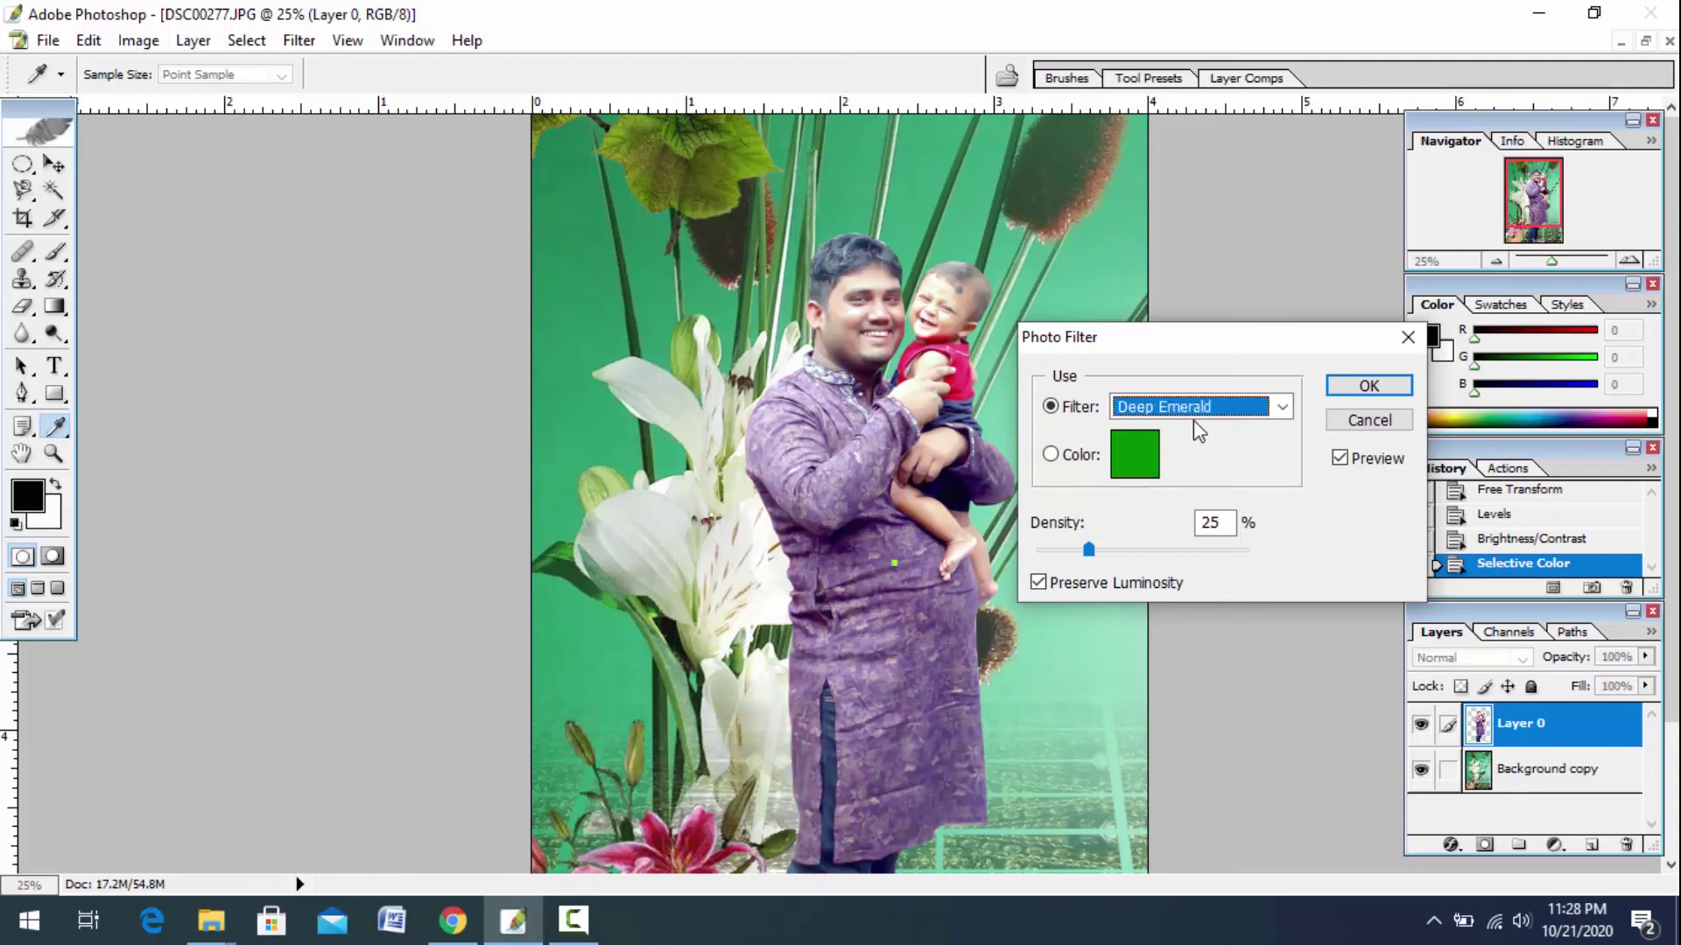
key(Up)
key(Up)
key(Up)
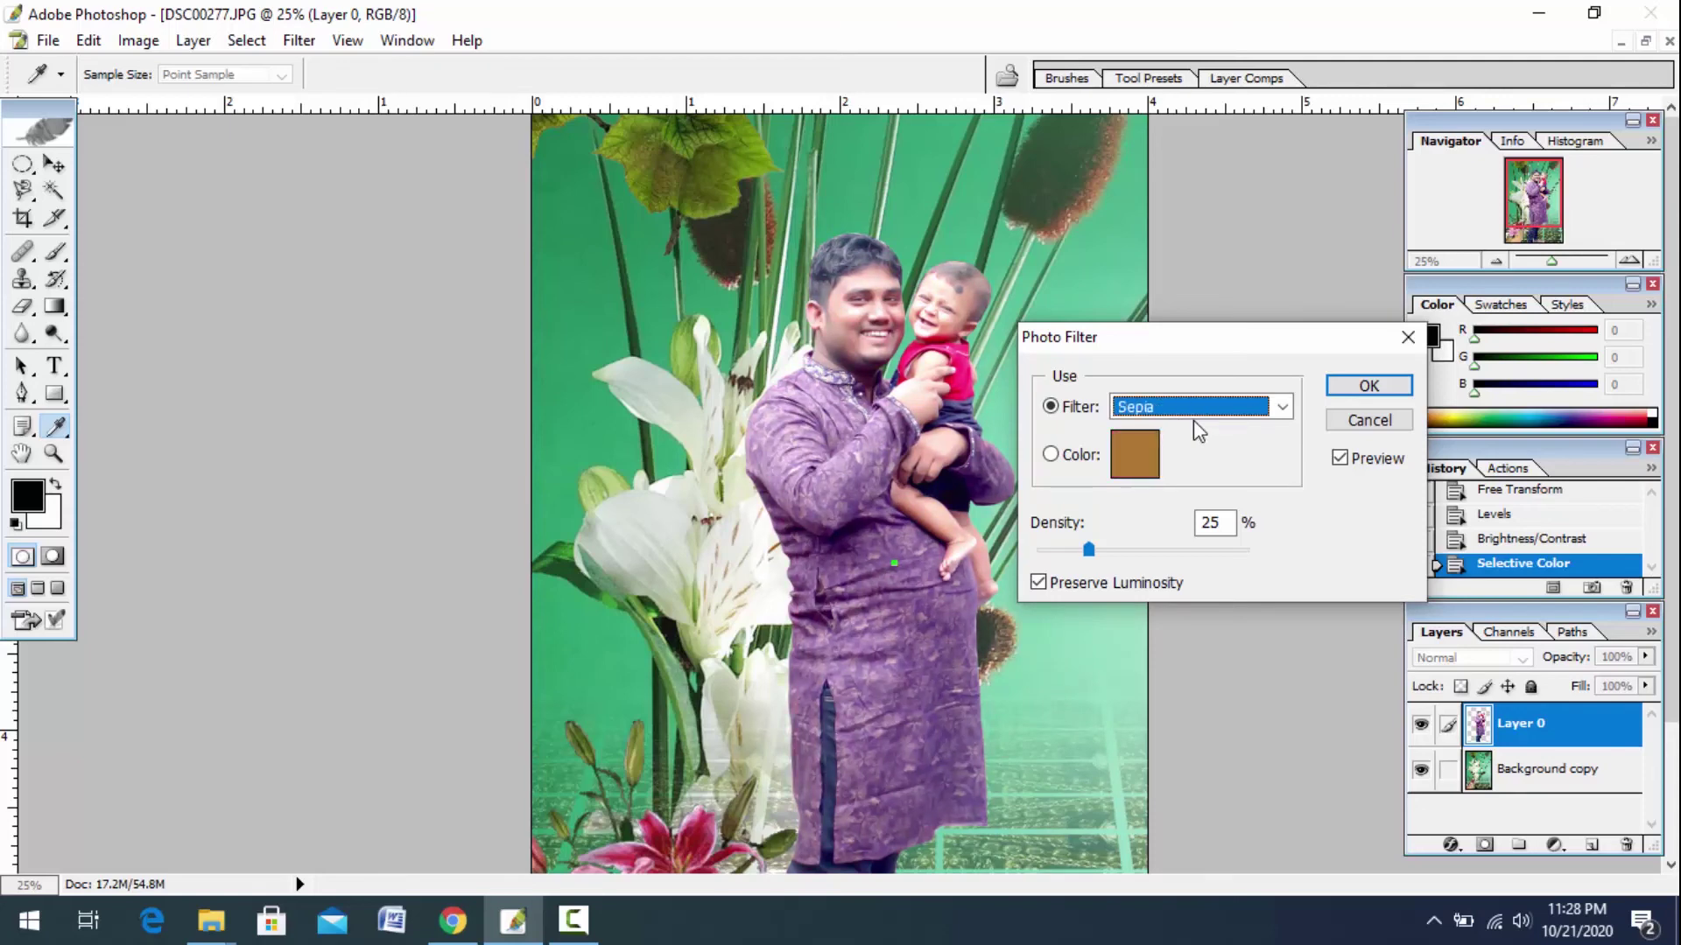
key(Up)
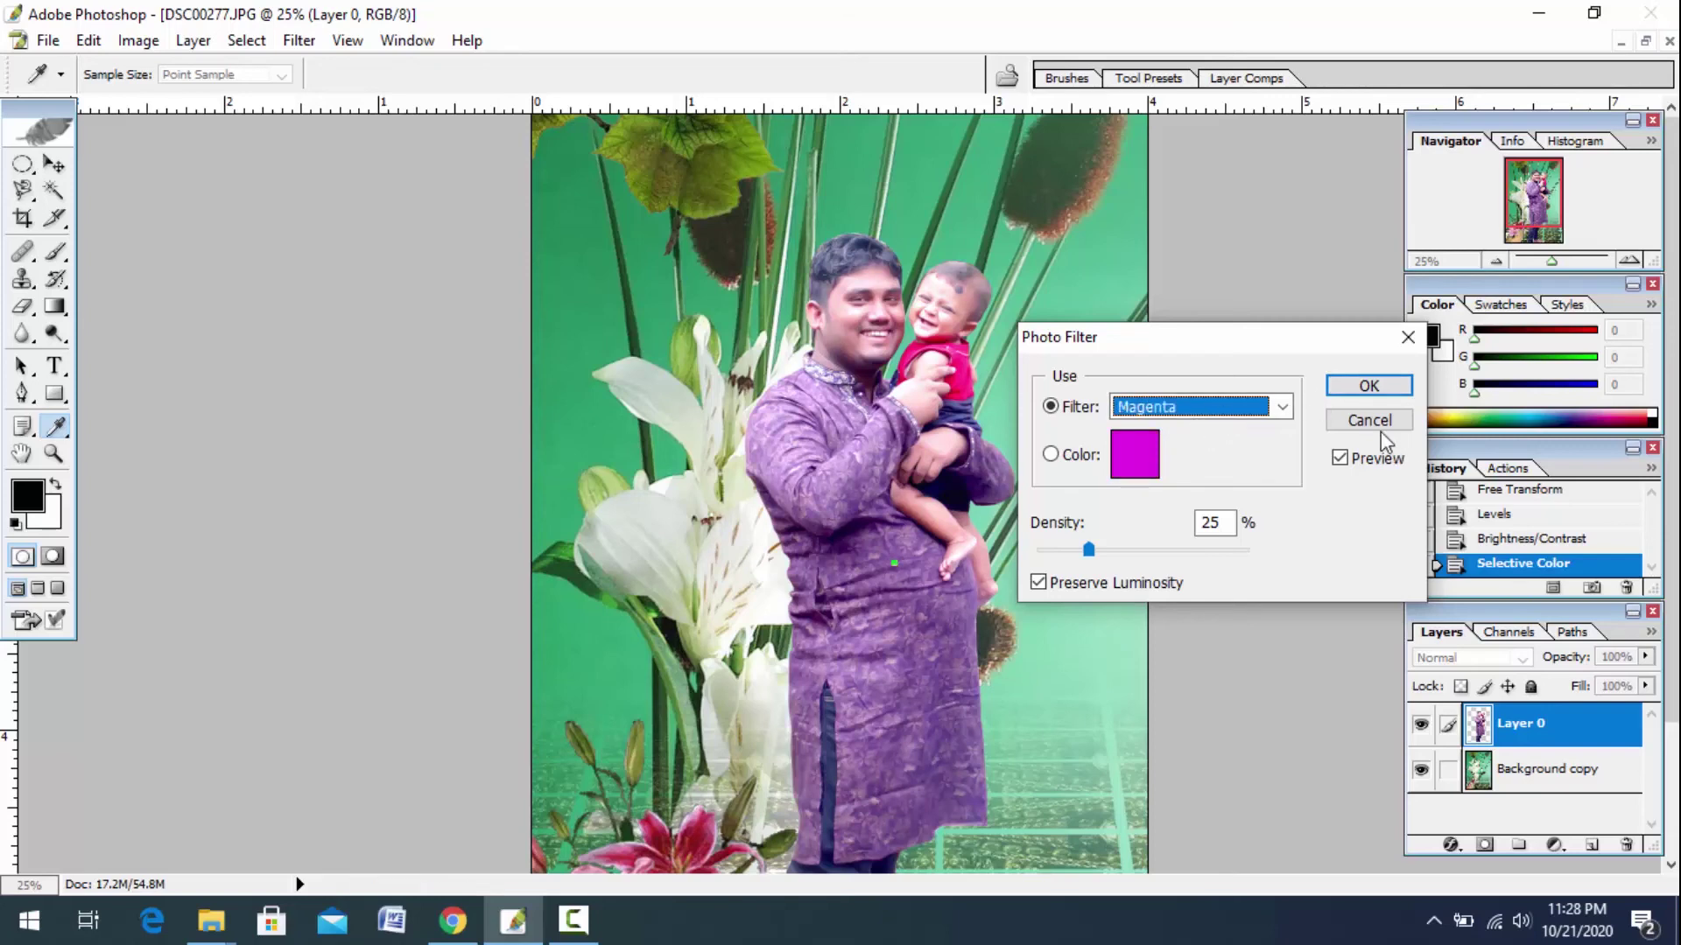
click(1369, 420)
key(z)
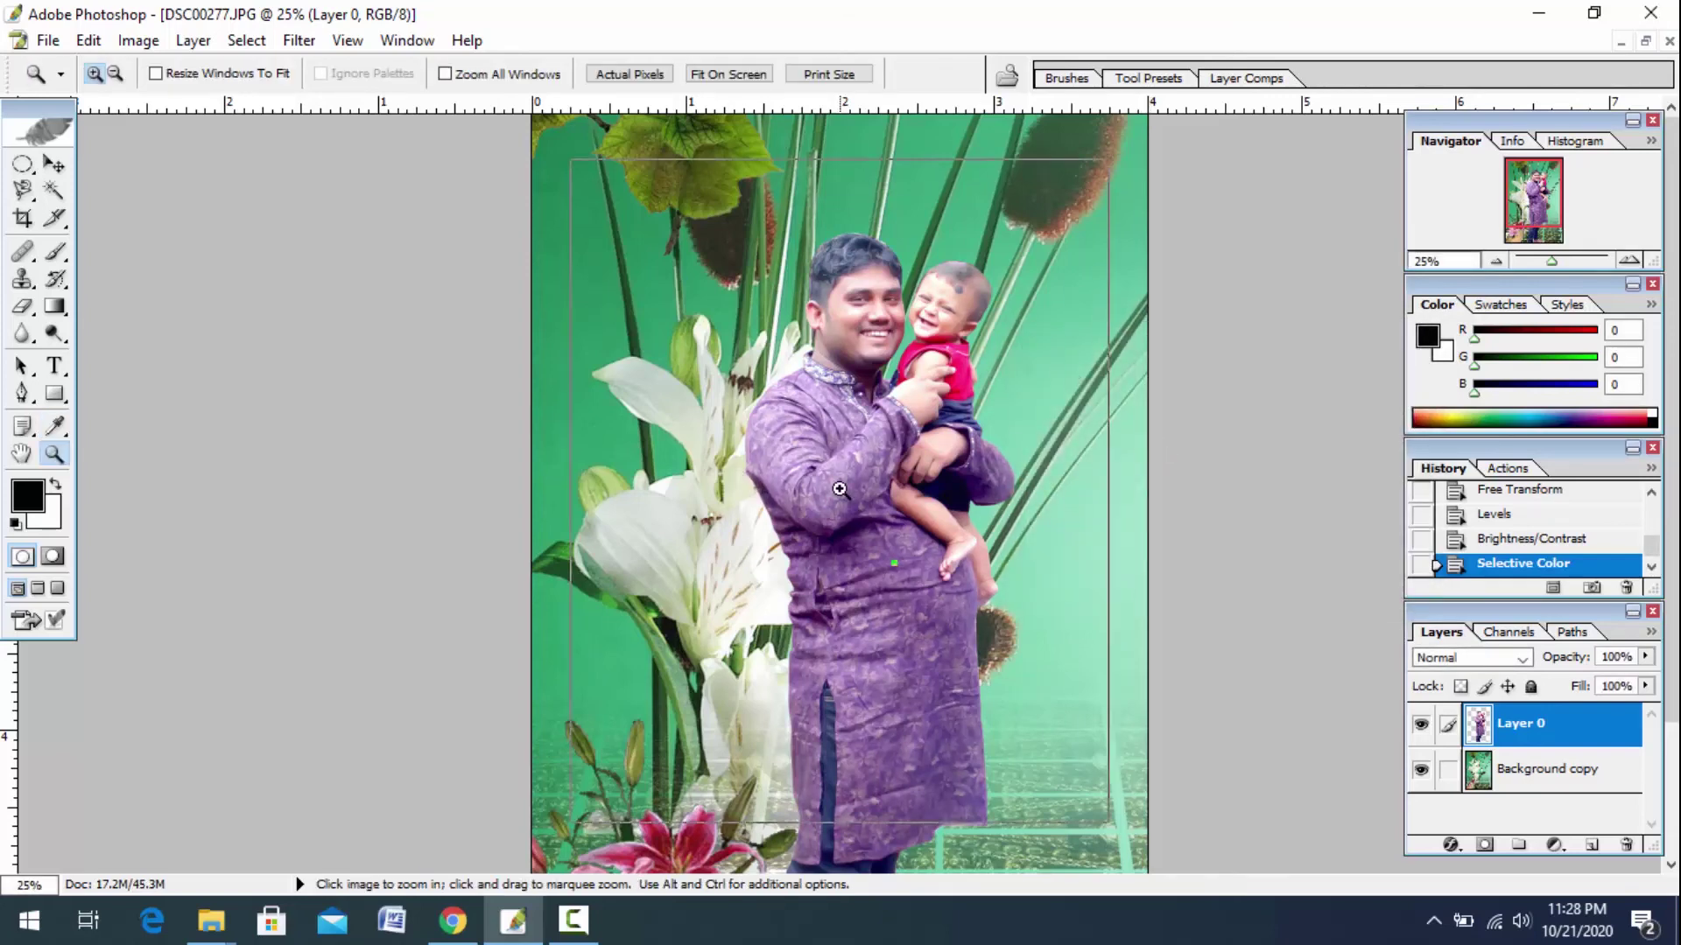
click(839, 490)
mouse_move(859, 683)
mouse_down()
mouse_move(859, 493)
mouse_move(812, 257)
mouse_up()
drag(862, 604, 828, 378)
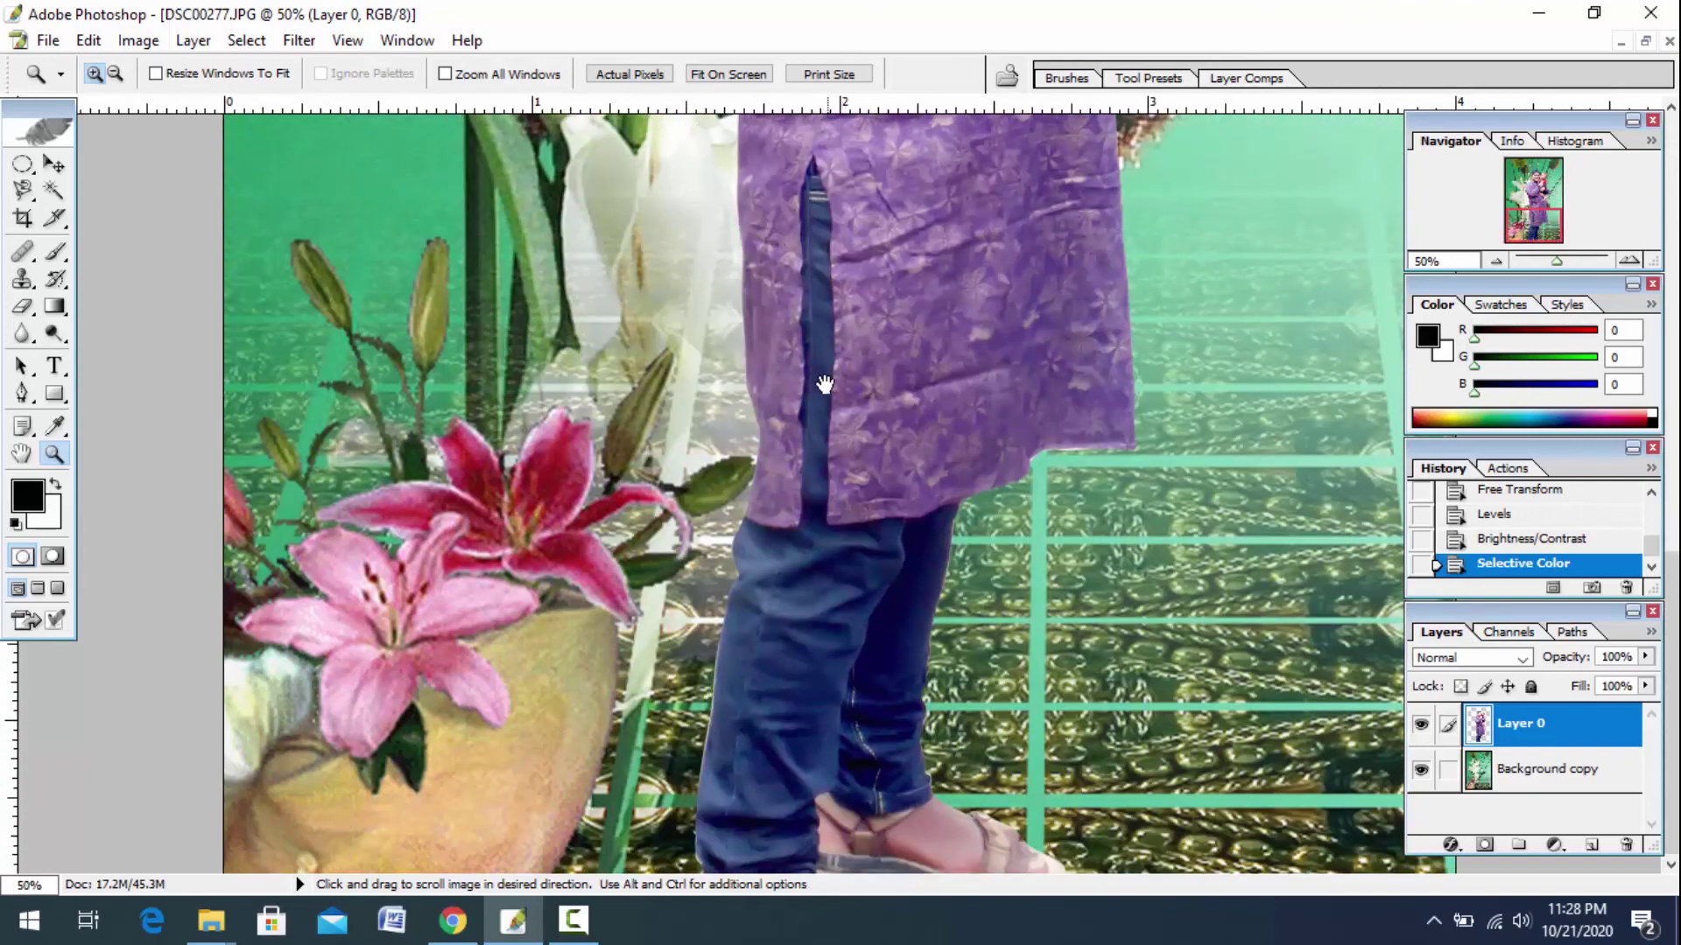
alt+click(843, 516)
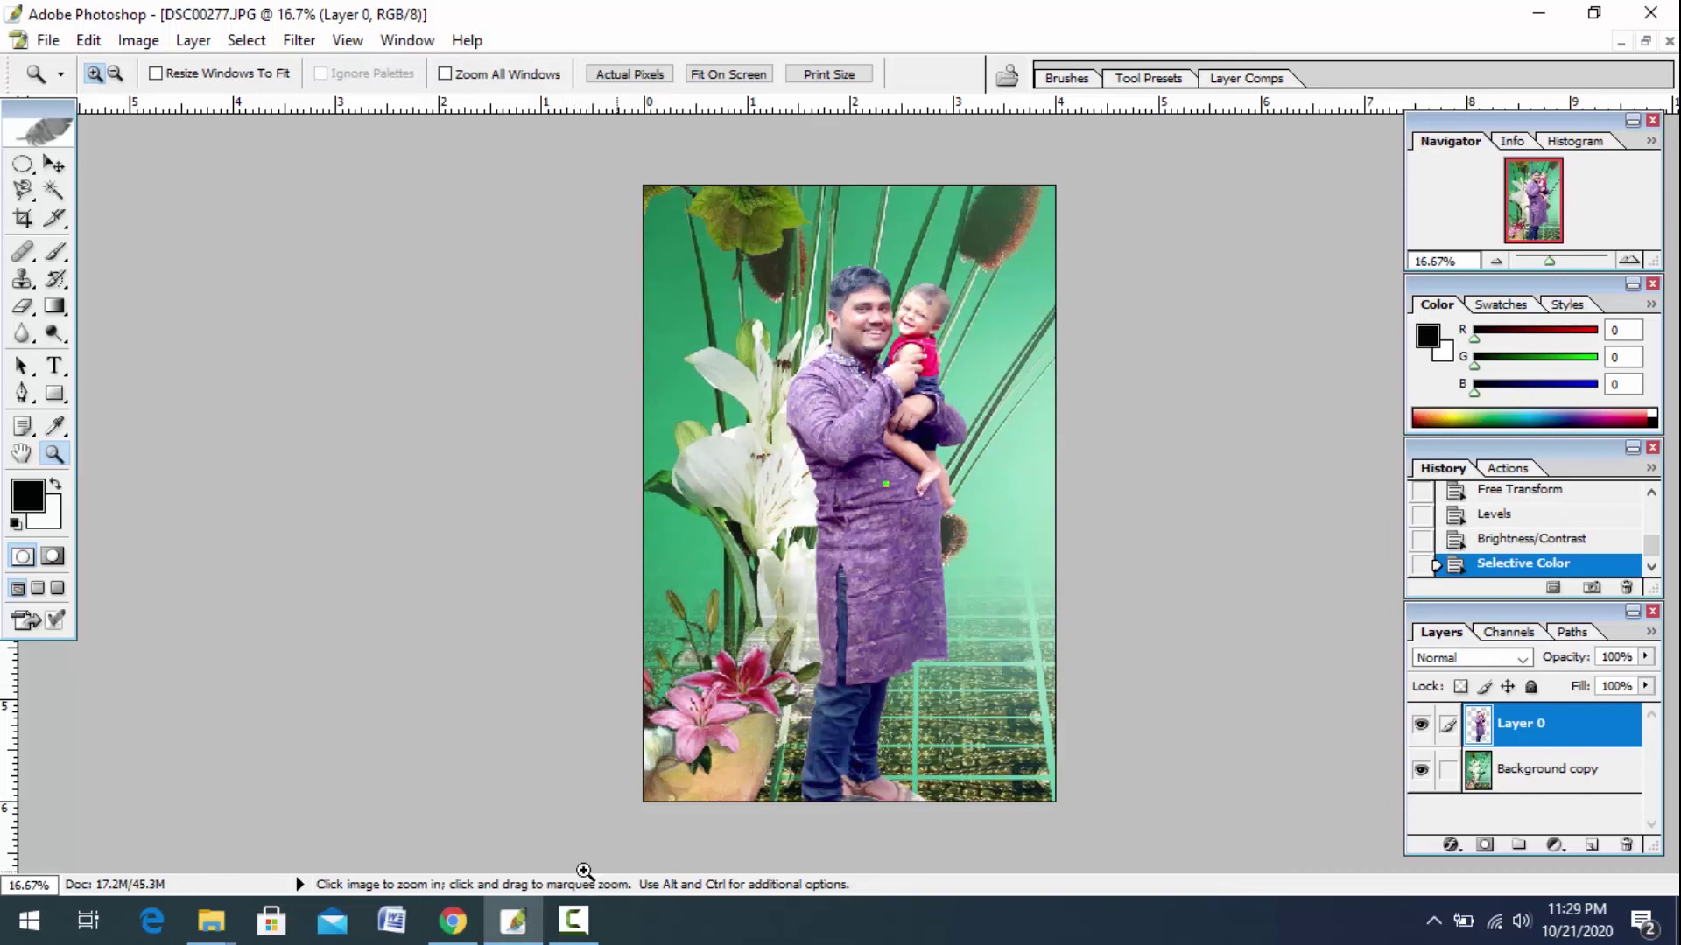
click(573, 919)
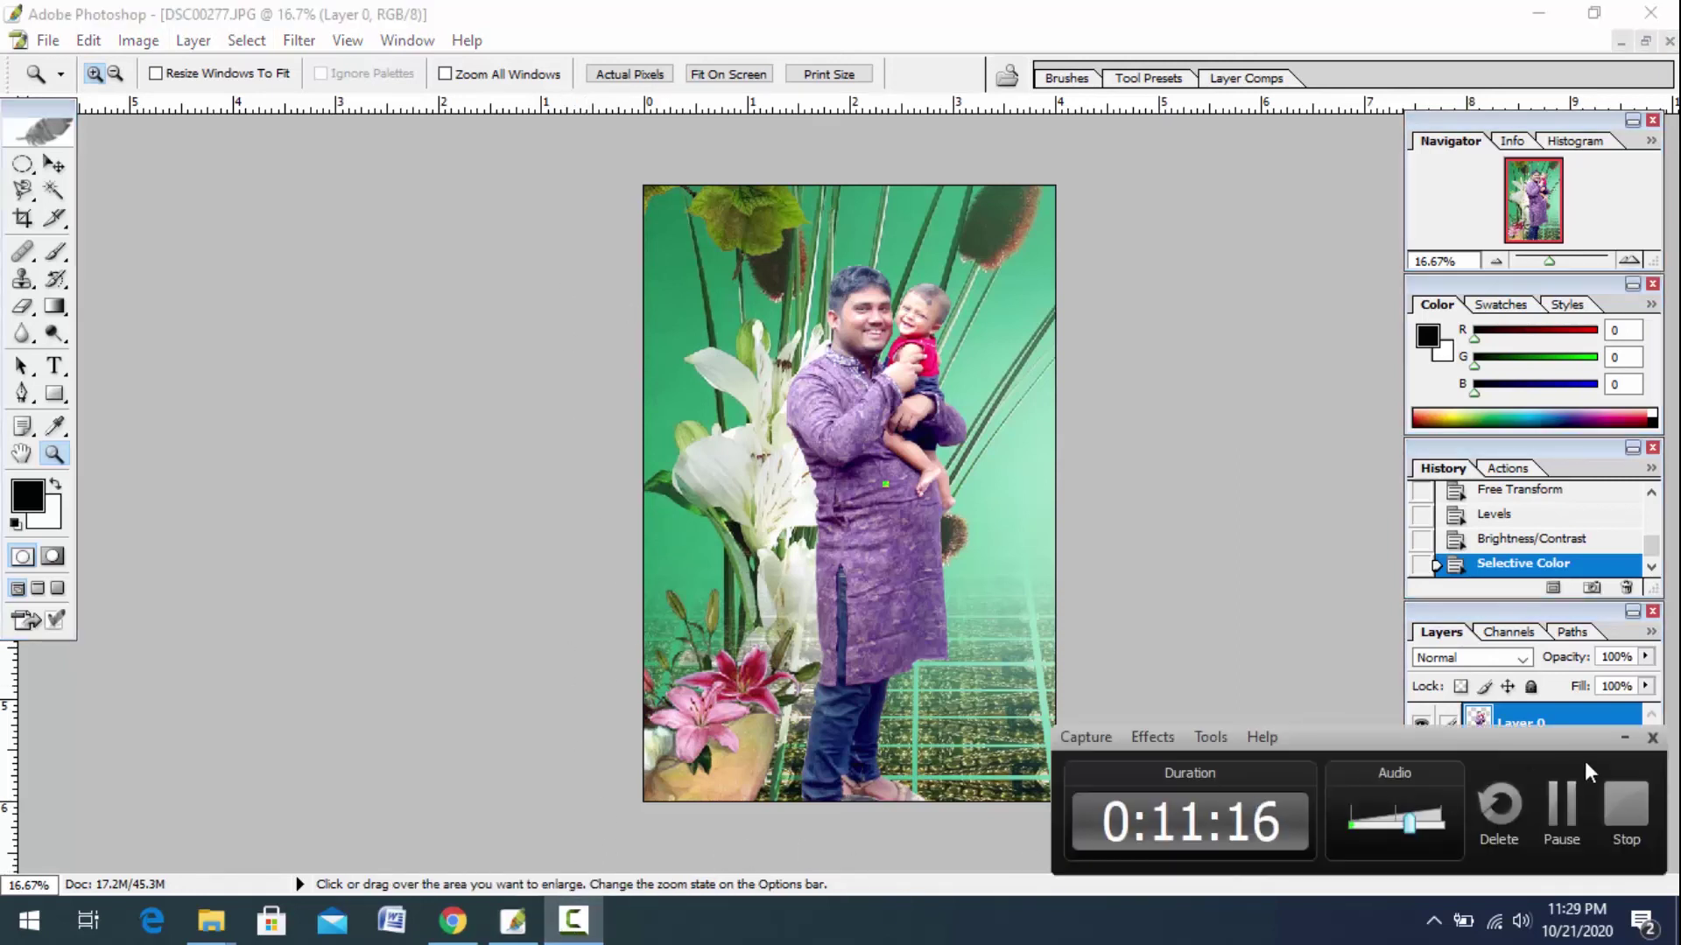
click(1624, 738)
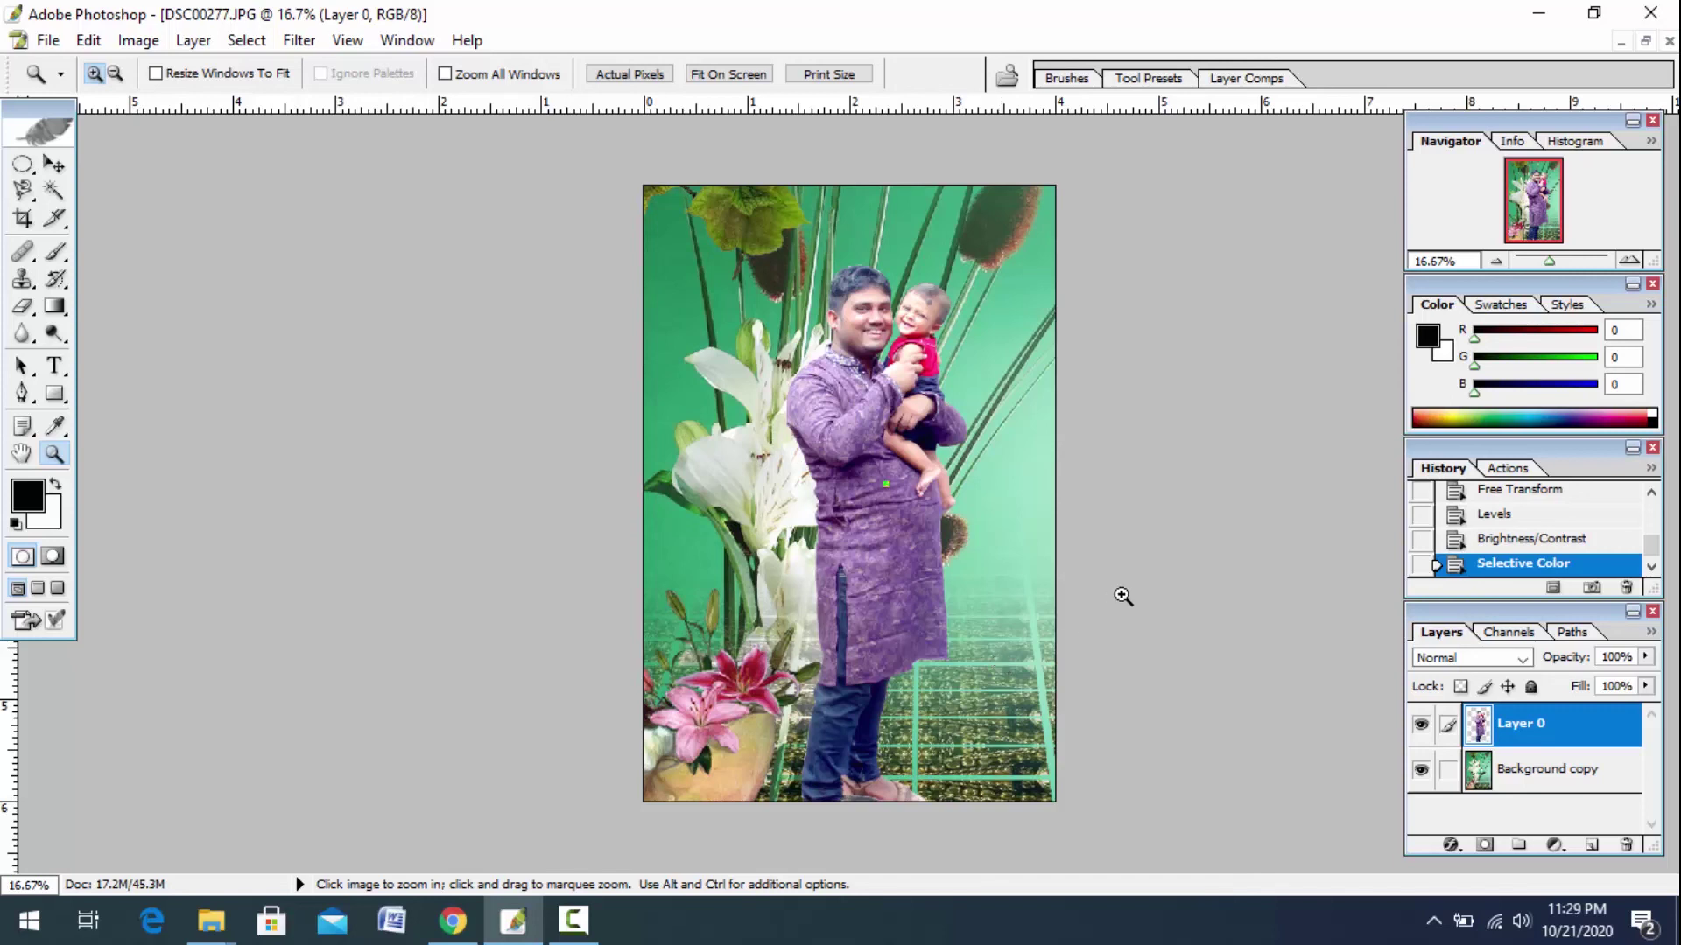
click(1645, 41)
Minimize Photoshop, browse the attachments_2 thumbnails, and move the folder window right.
click(1538, 12)
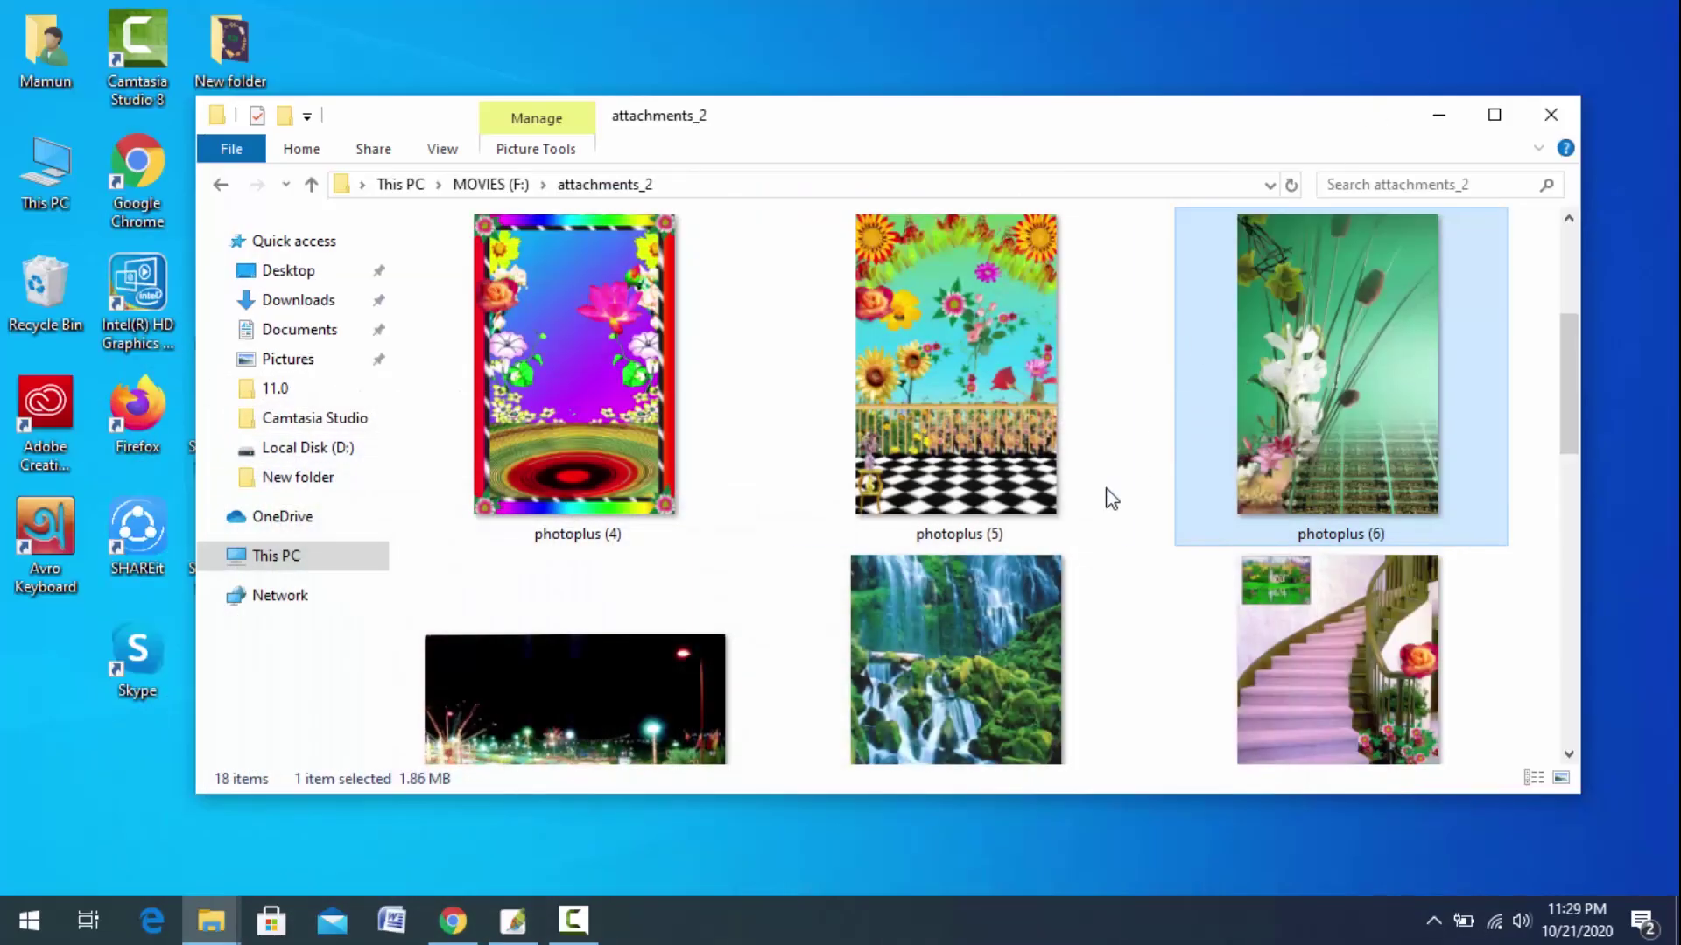
scroll(1107, 491, down, 10)
scroll(1107, 490, down, 3)
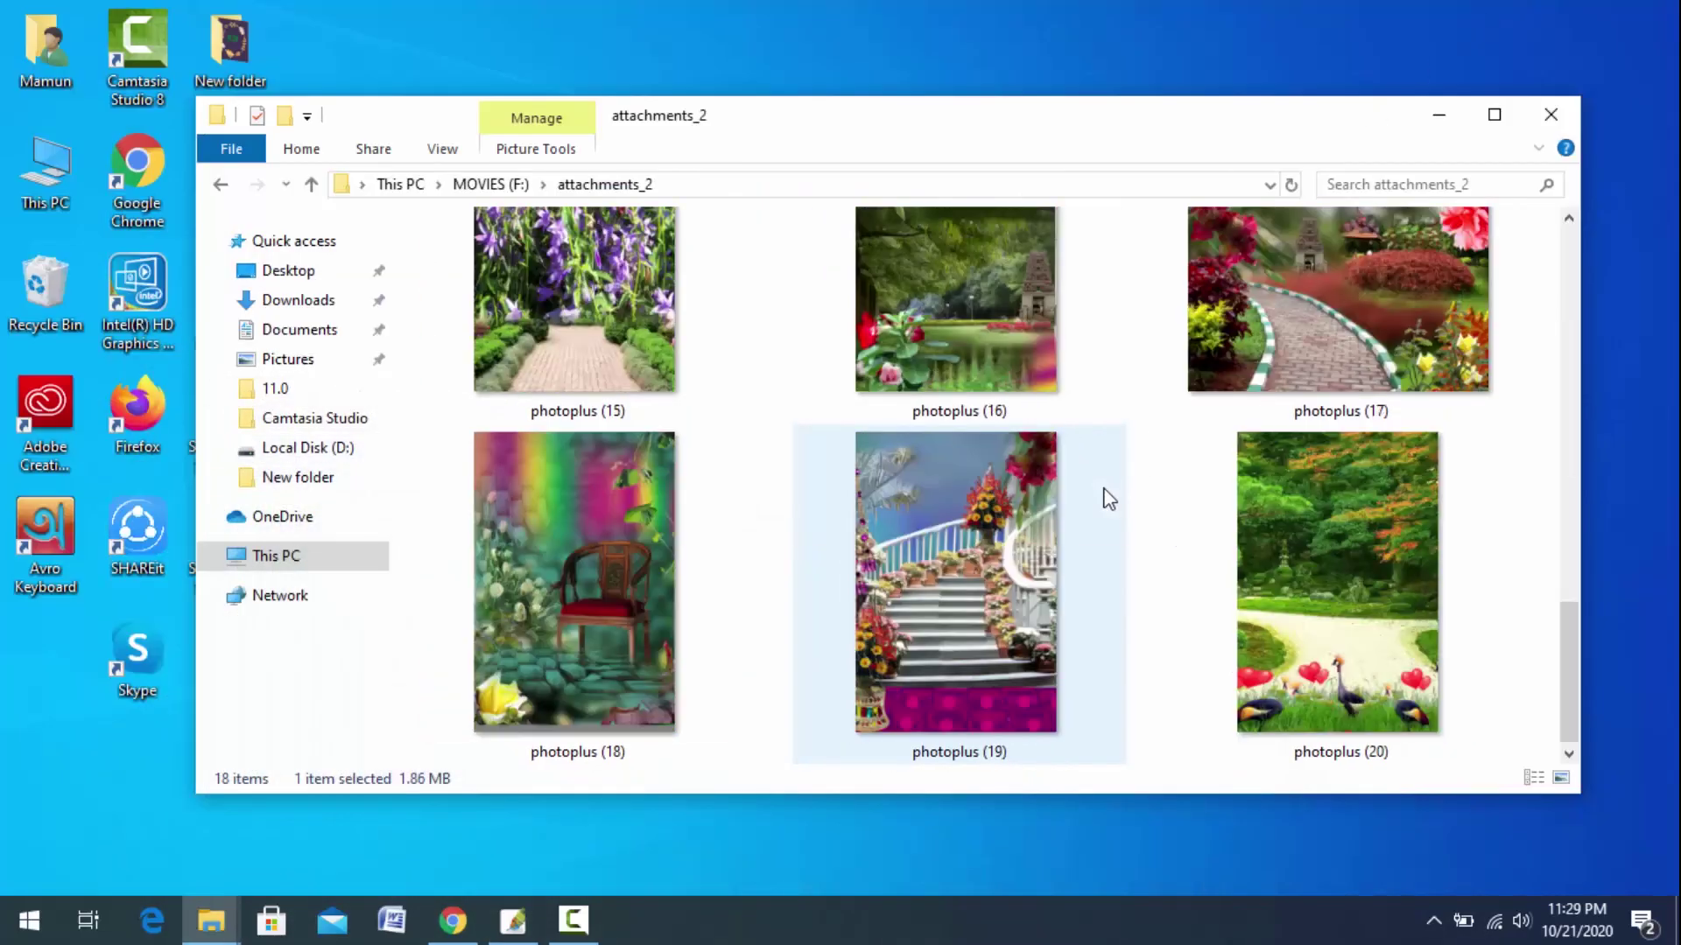
scroll(963, 447, up, 4)
scroll(935, 530, up, 10)
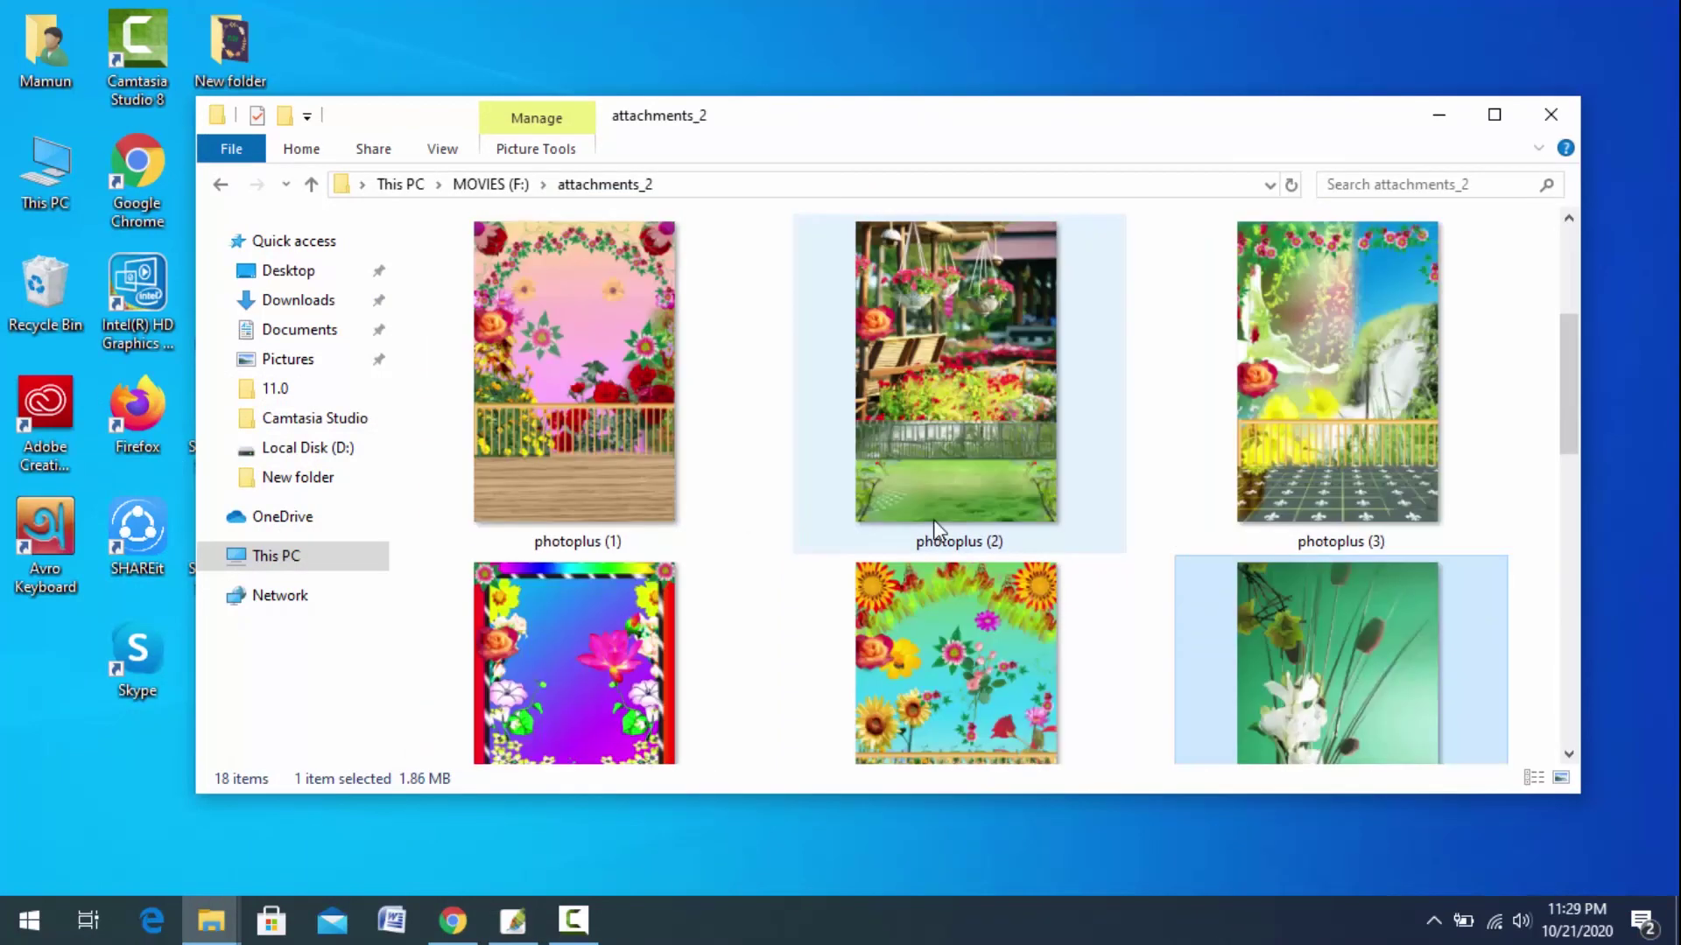
scroll(927, 490, down, 10)
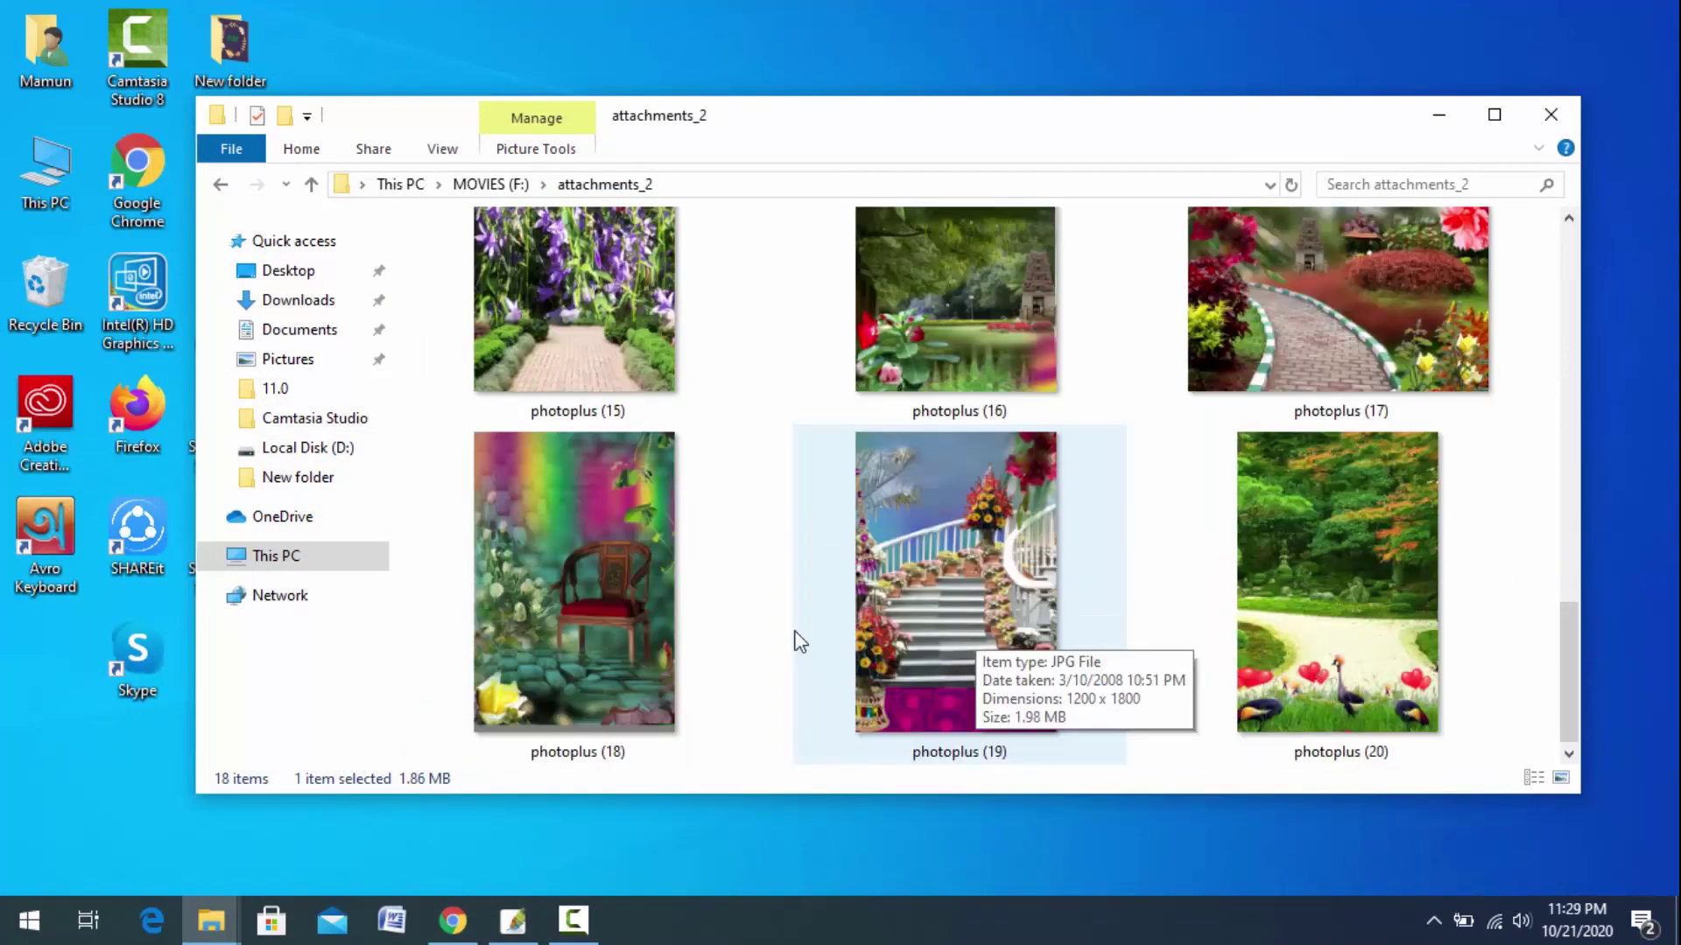
mouse_move(956, 582)
drag(736, 127, 974, 131)
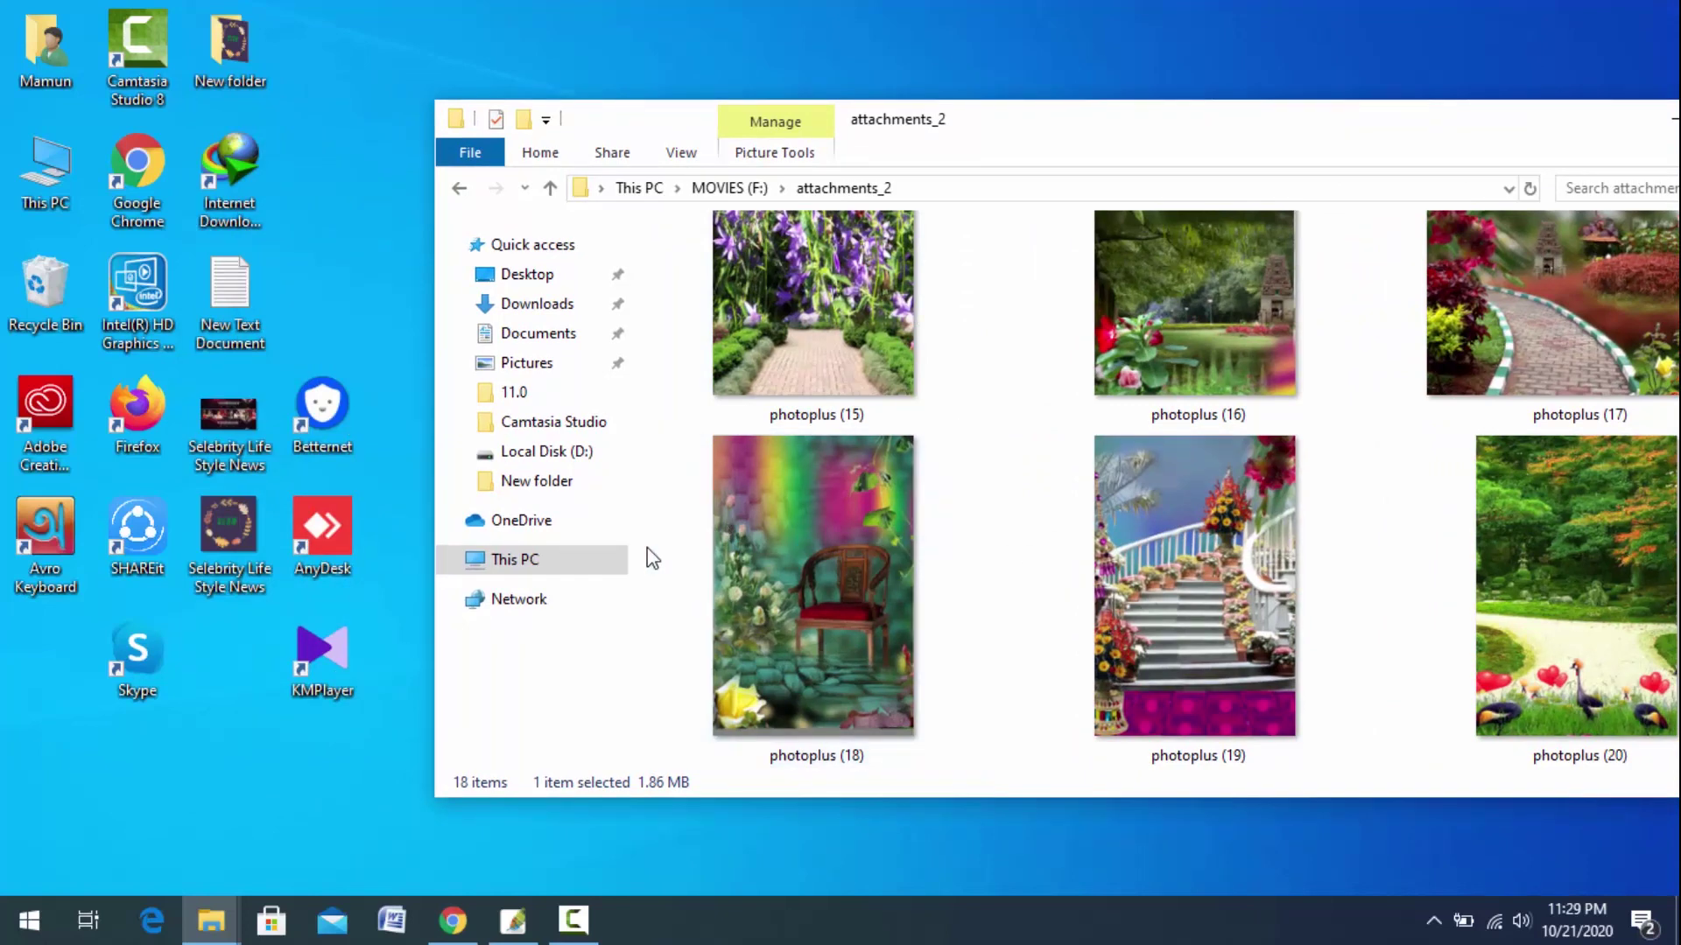
Preview photoplus (15) and photoplus (17) in Picasa Photo Viewer, closing each.
double_click(779, 378)
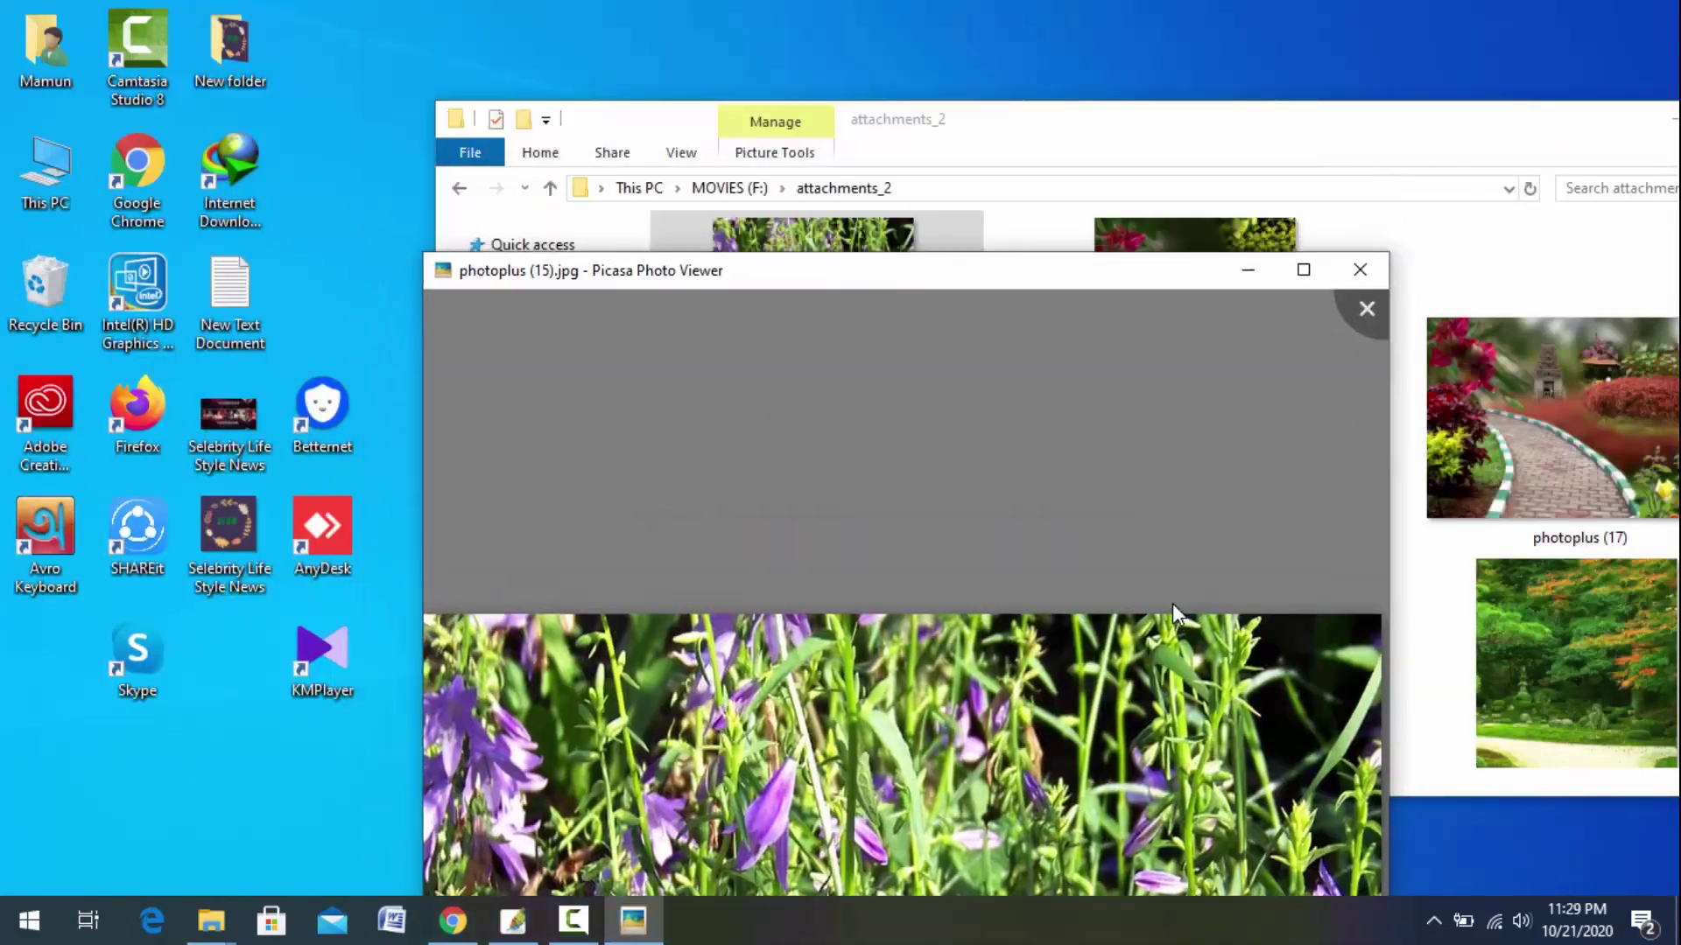
click(1359, 269)
click(1519, 489)
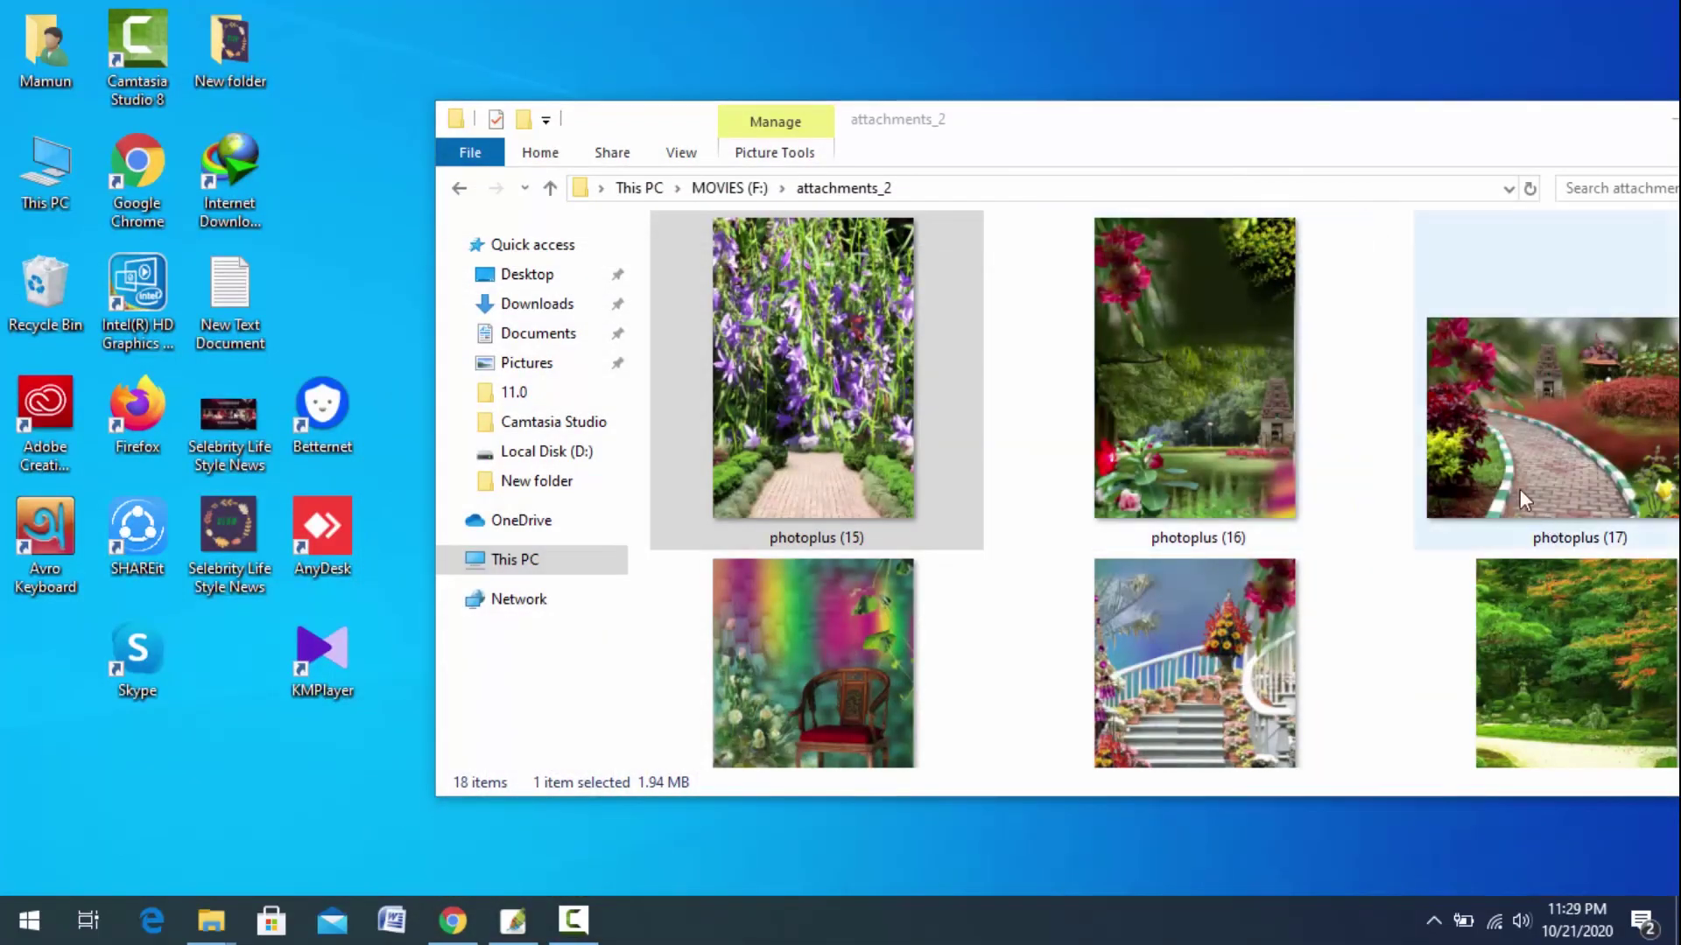
double_click(1502, 475)
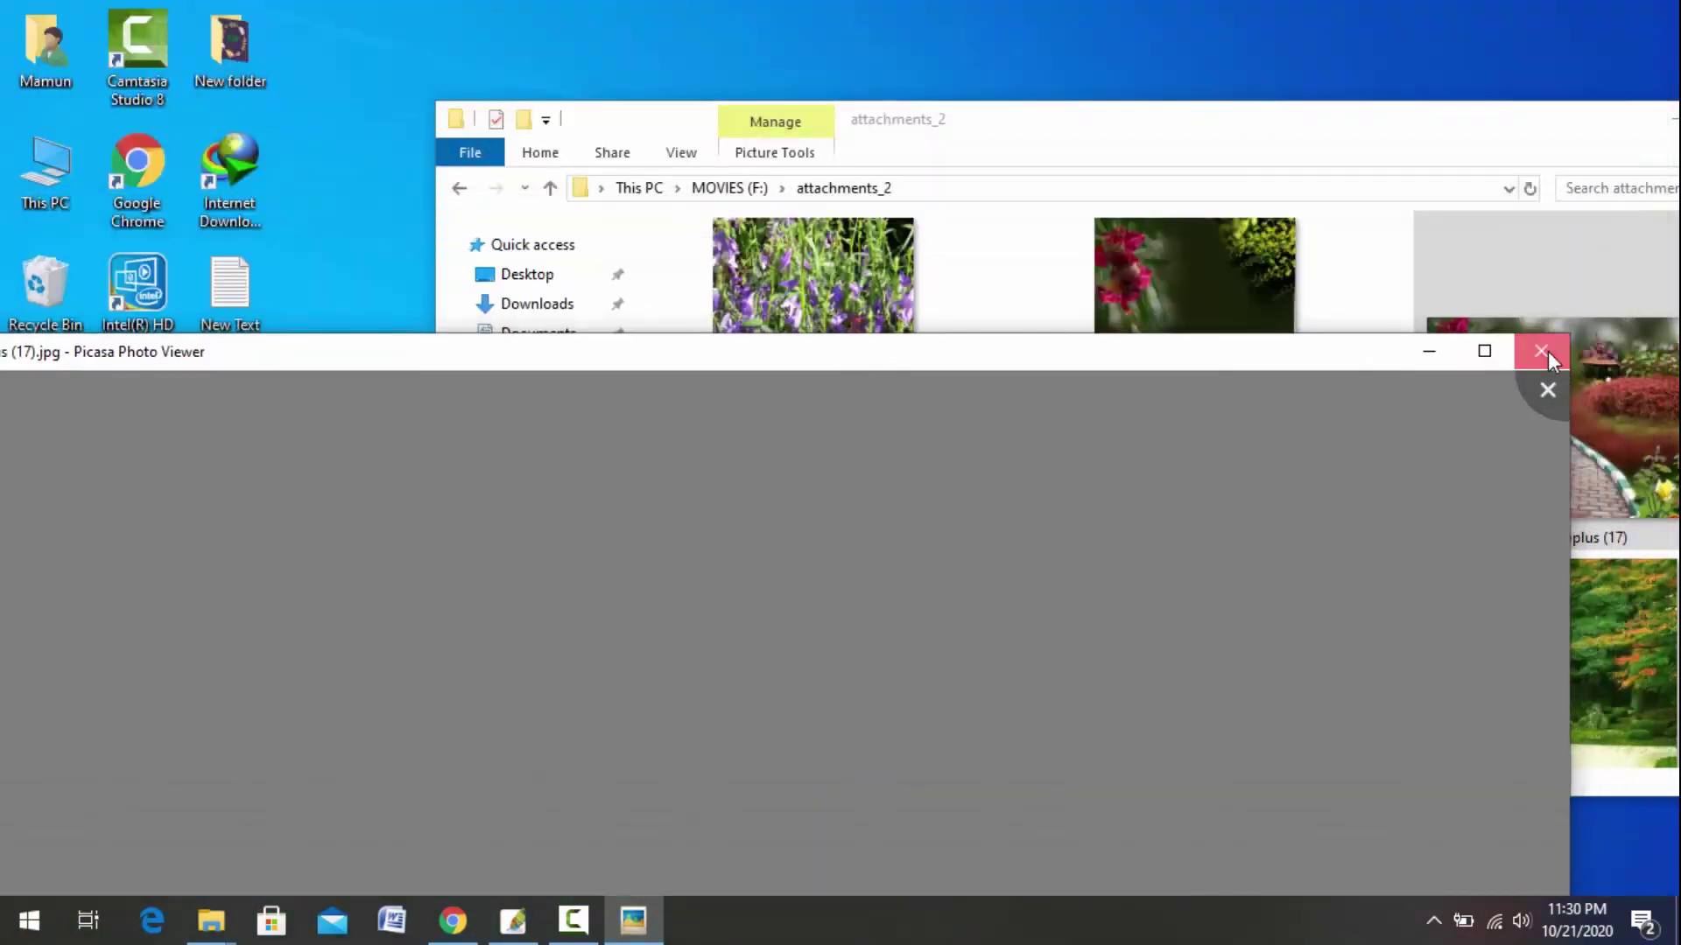
click(1542, 352)
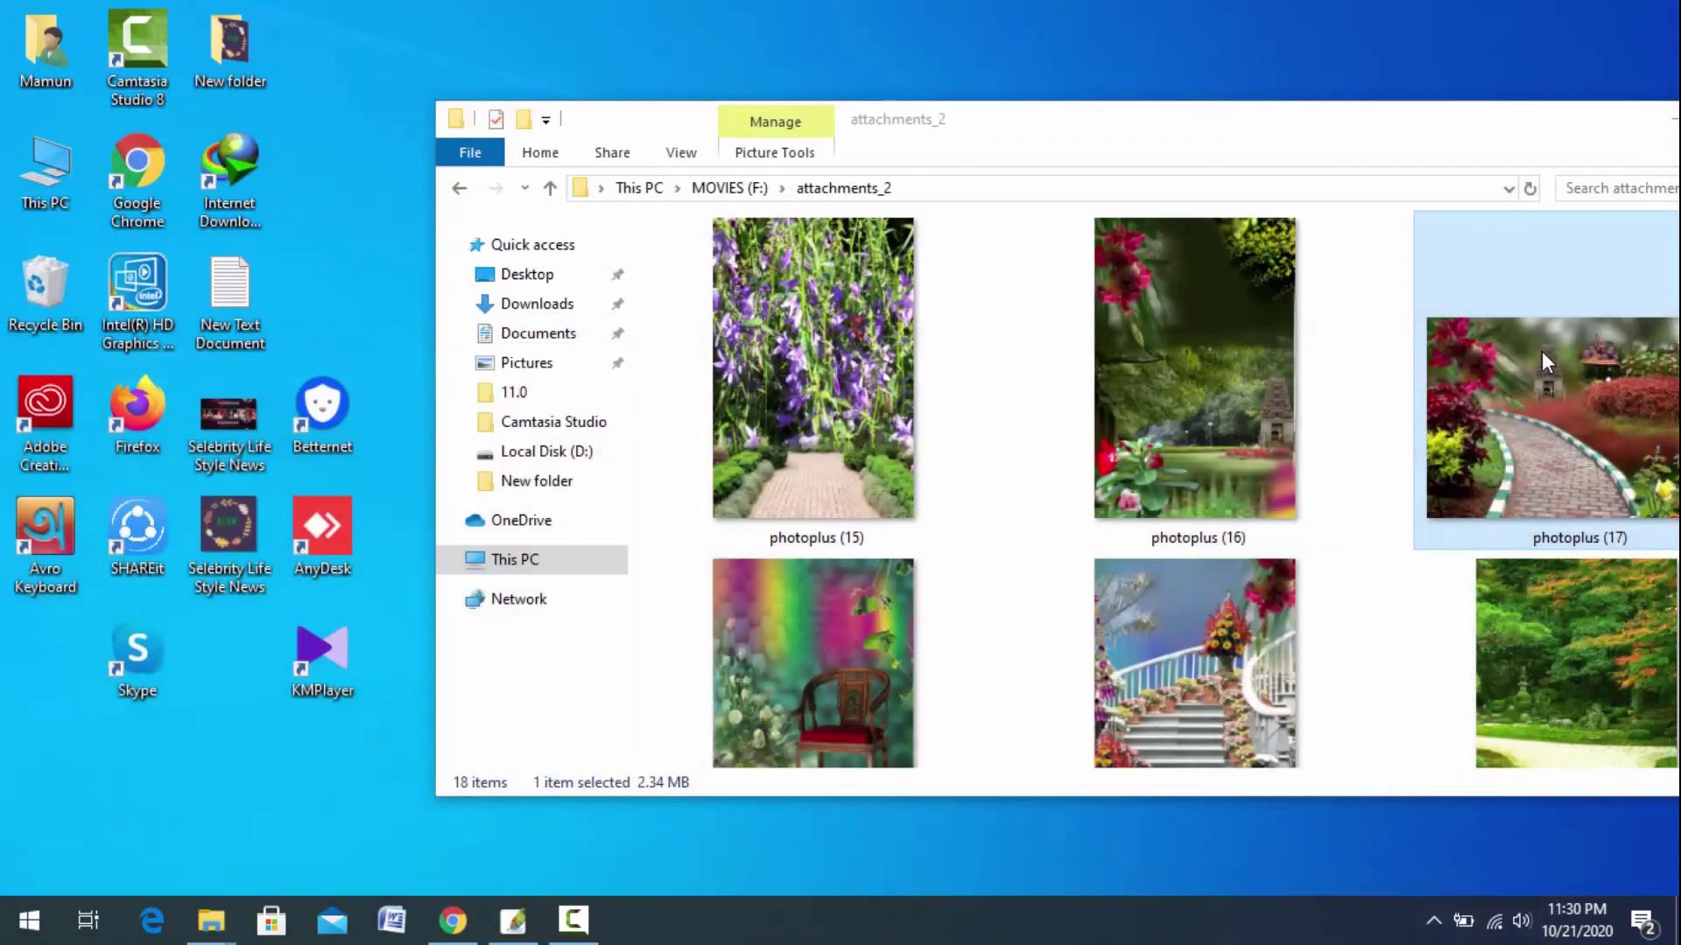